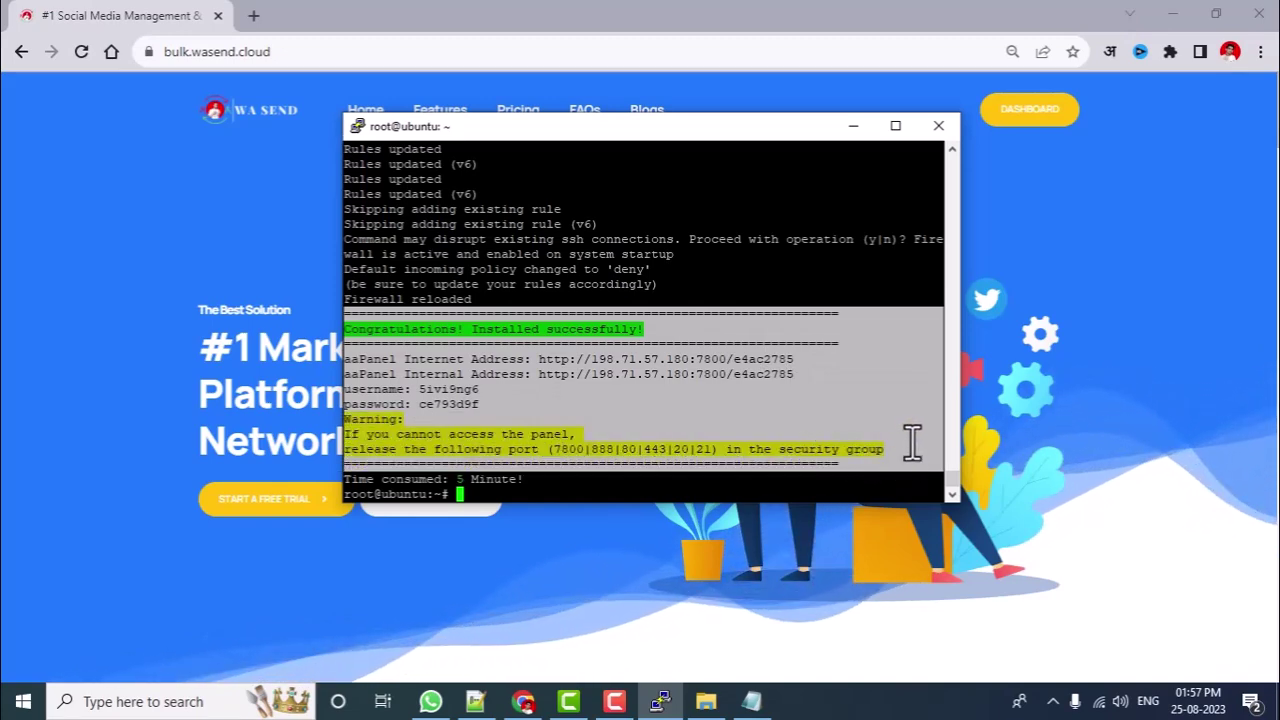
# - Copy the aaPanel installation summary, including its login username and password, from the terminal into the Notepad++ note below the server info
pyautogui.hotkey('ctrl', 'c')
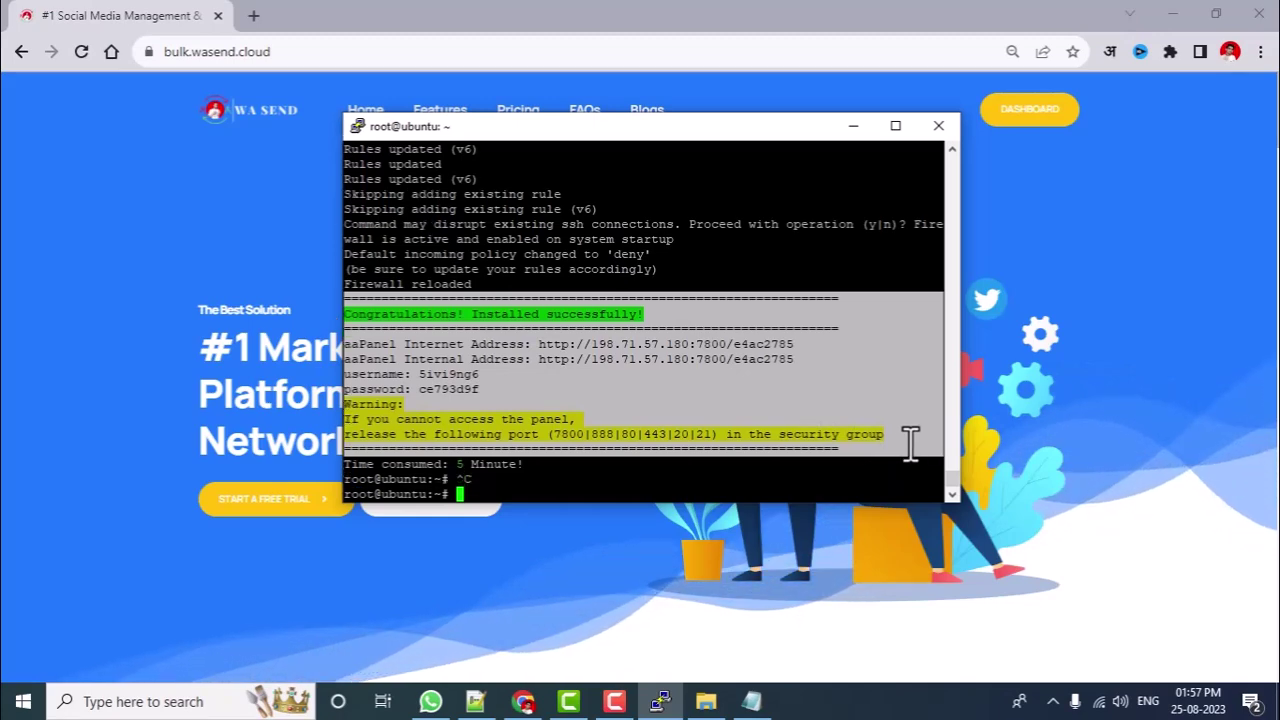
pyautogui.click(478, 702)
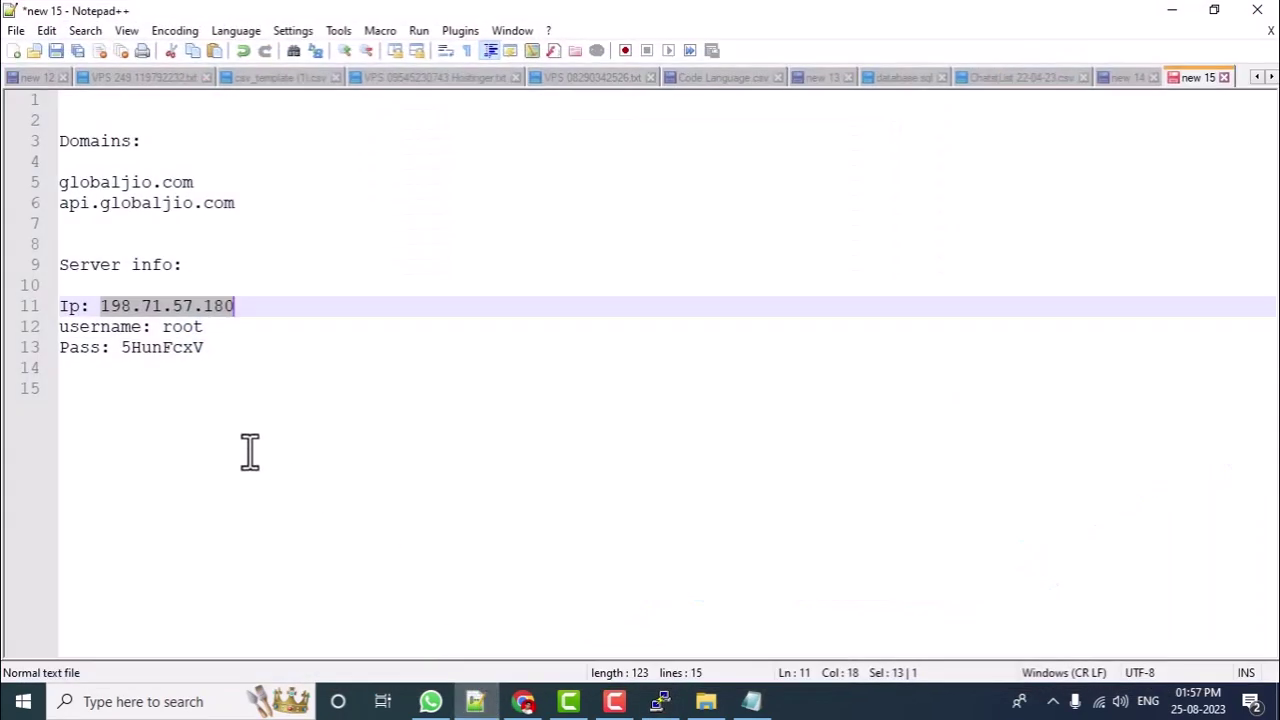
pyautogui.click(95, 370)
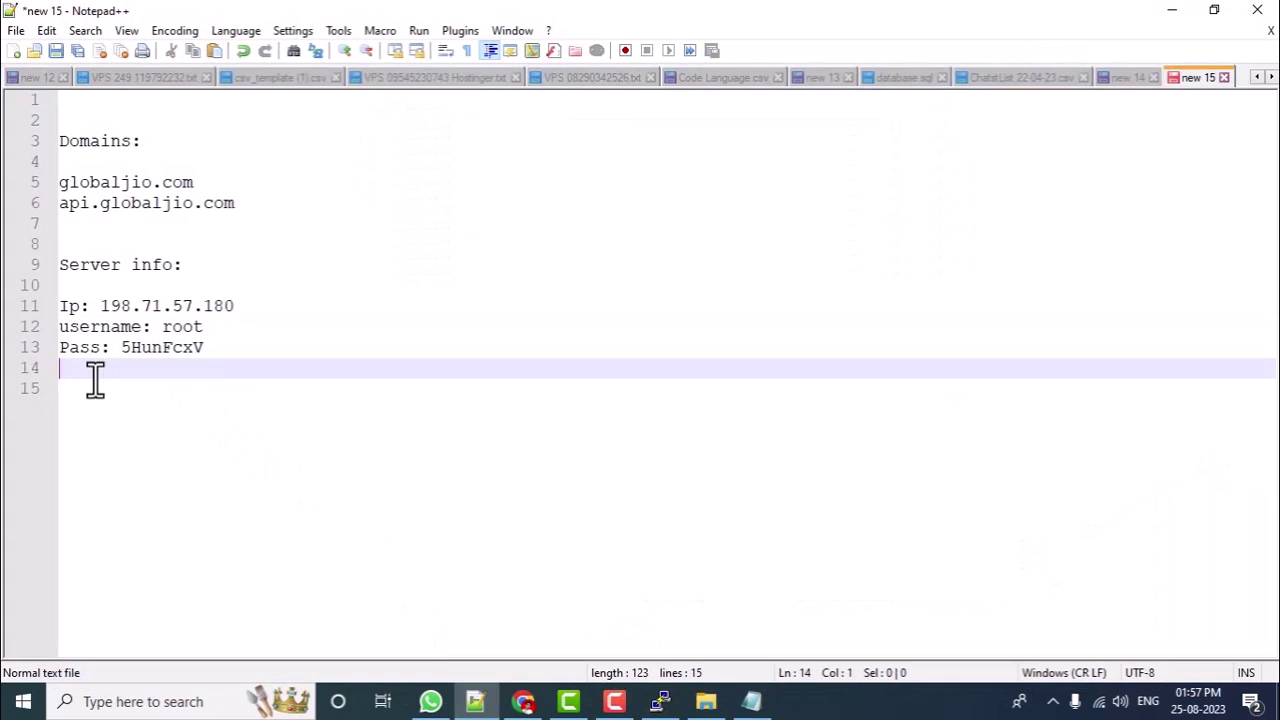
pyautogui.hotkey('ctrl', 'v')
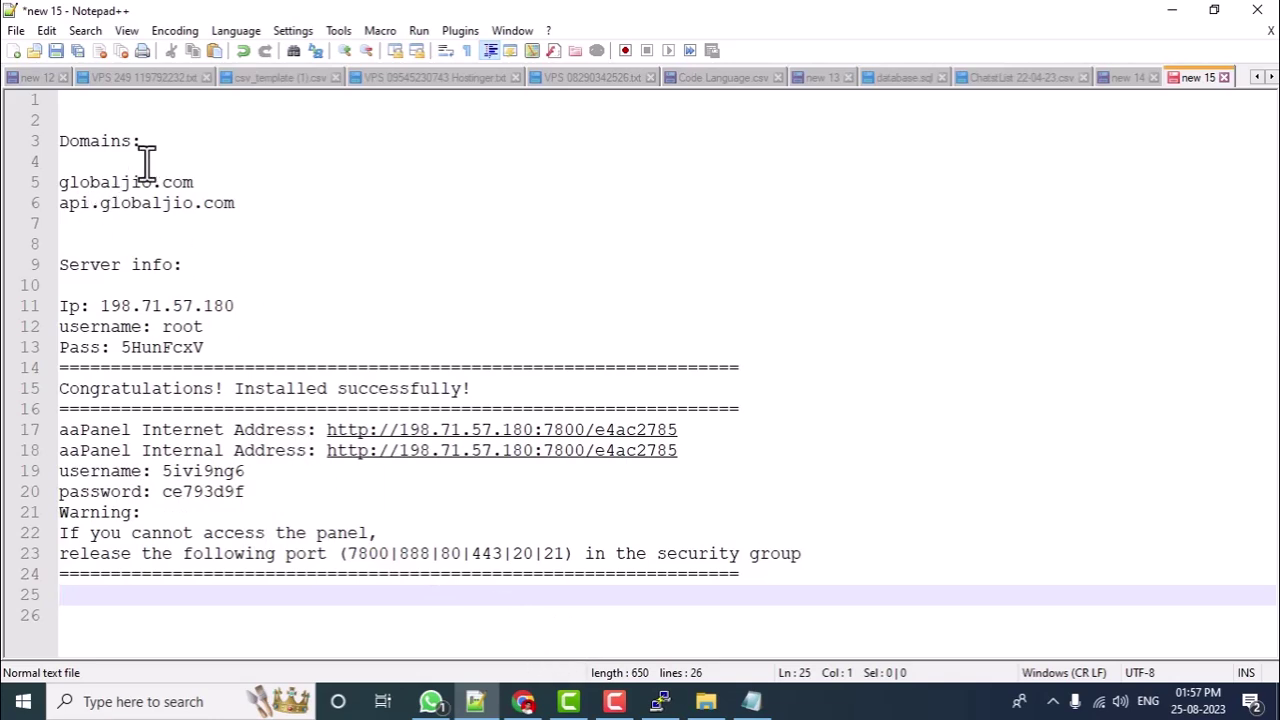
# - Switch to PuTTY, review the installation output, and close the SSH session
pyautogui.moveTo(660, 689)
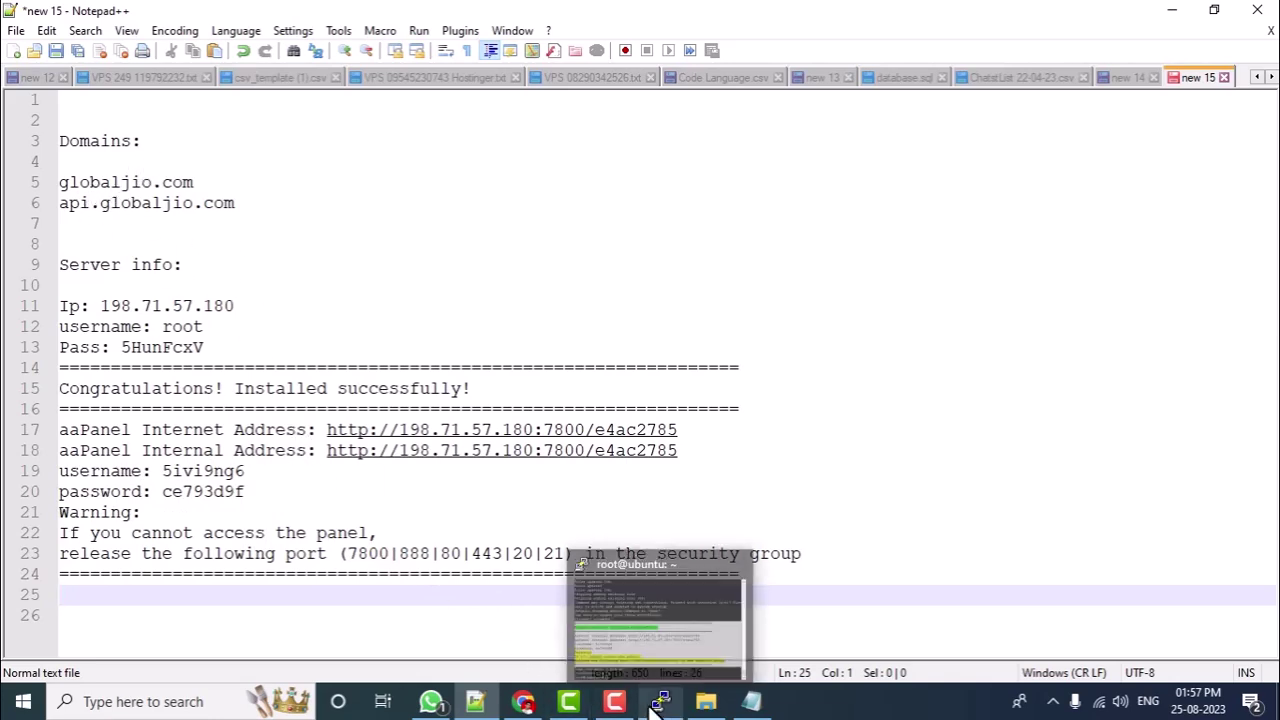
pyautogui.click(596, 563)
pyautogui.scroll(8, 487, 285)
pyautogui.scroll(-8, 513, 303)
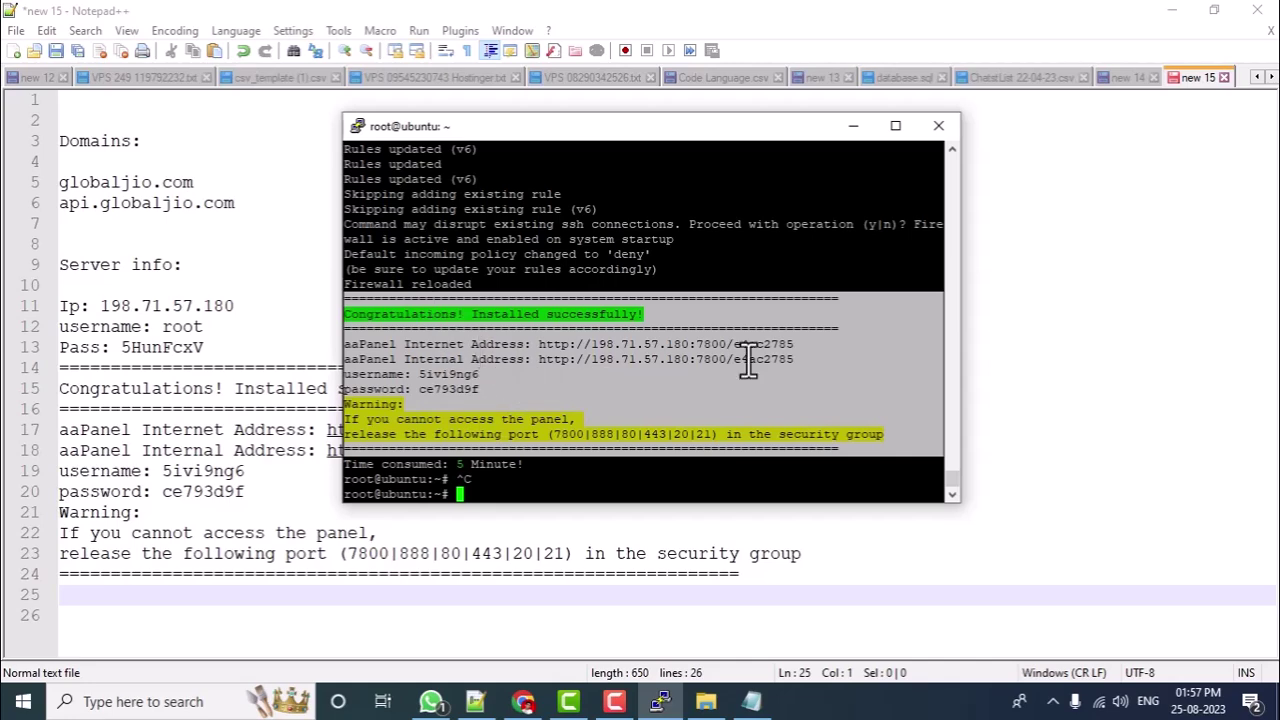
pyautogui.click(938, 128)
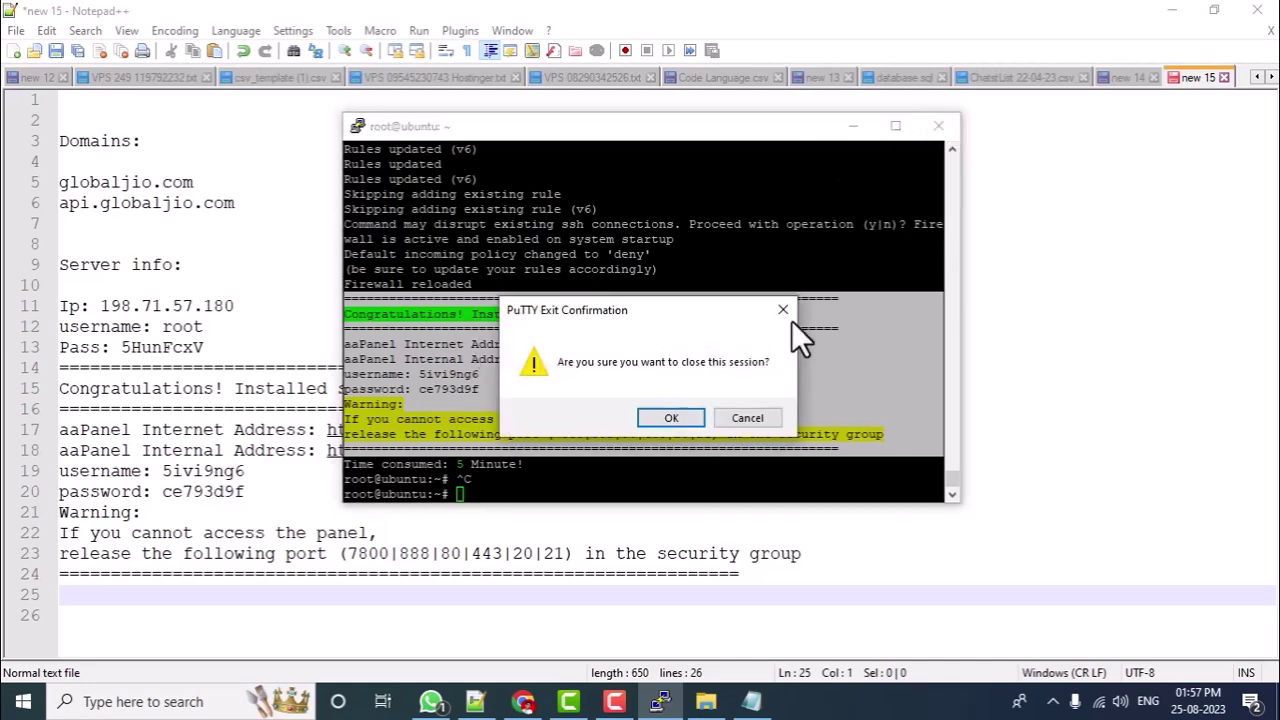
pyautogui.click(645, 416)
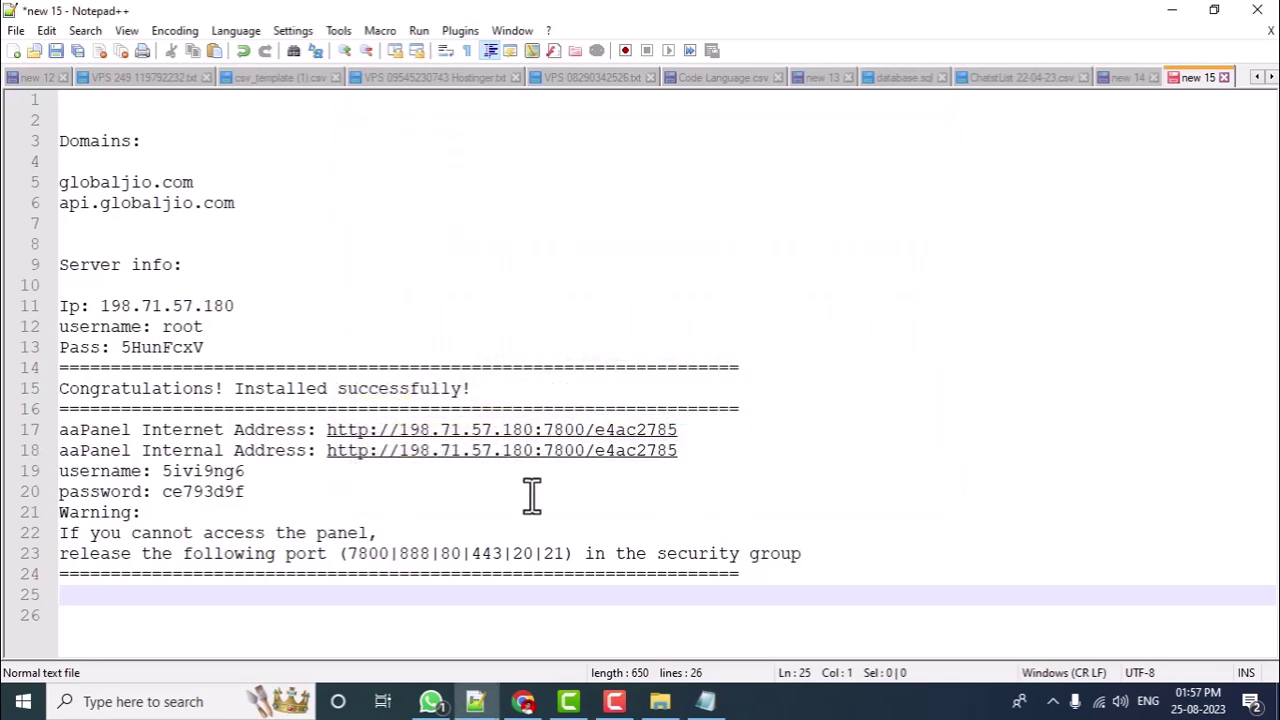
# - Copy the aaPanel Internet Address from the note and open it in a new Chrome tab, continuing past the insecure connection page
pyautogui.moveTo(702, 432); pyautogui.dragTo(333, 432)
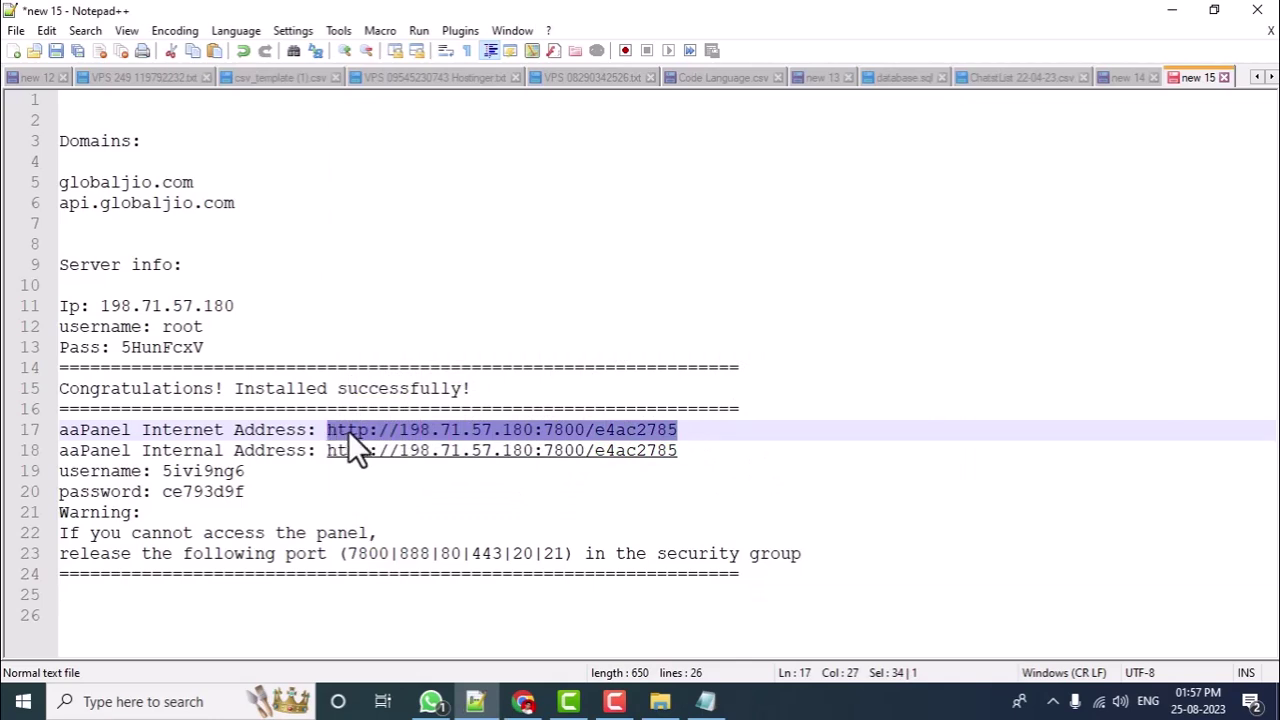
pyautogui.rightClick(348, 430)
pyautogui.click(396, 70)
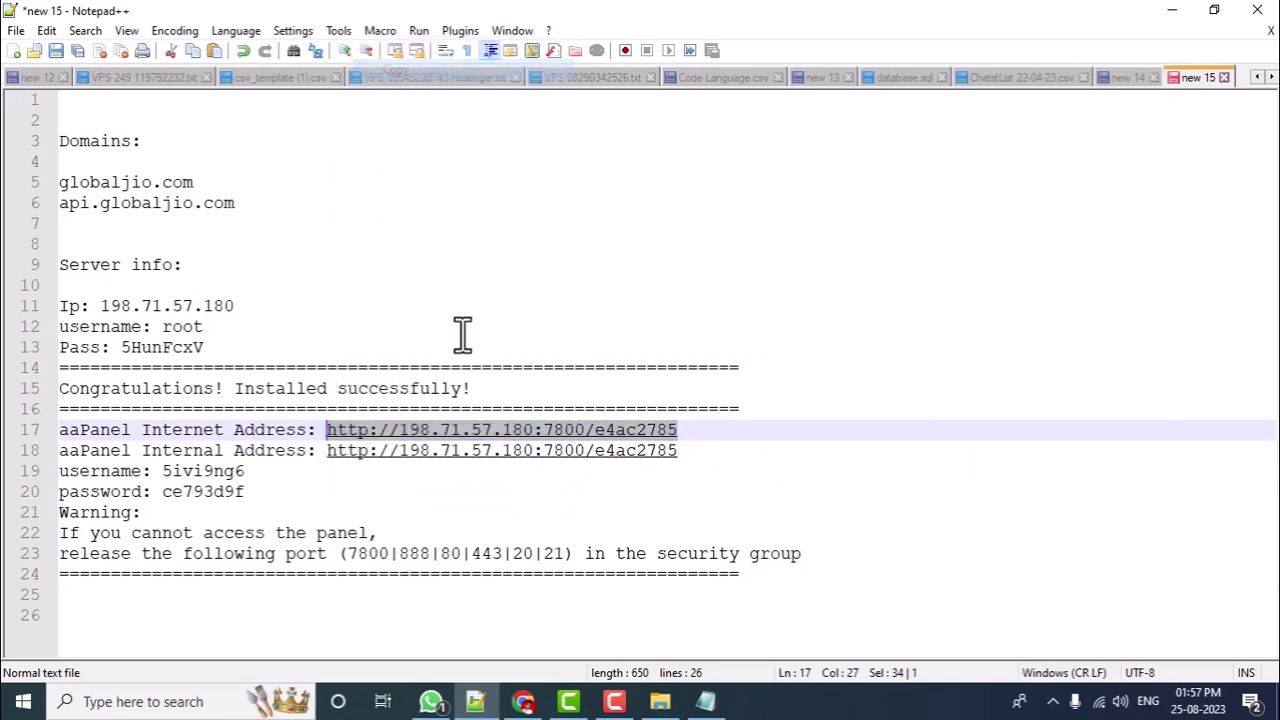
pyautogui.click(523, 701)
pyautogui.click(252, 15)
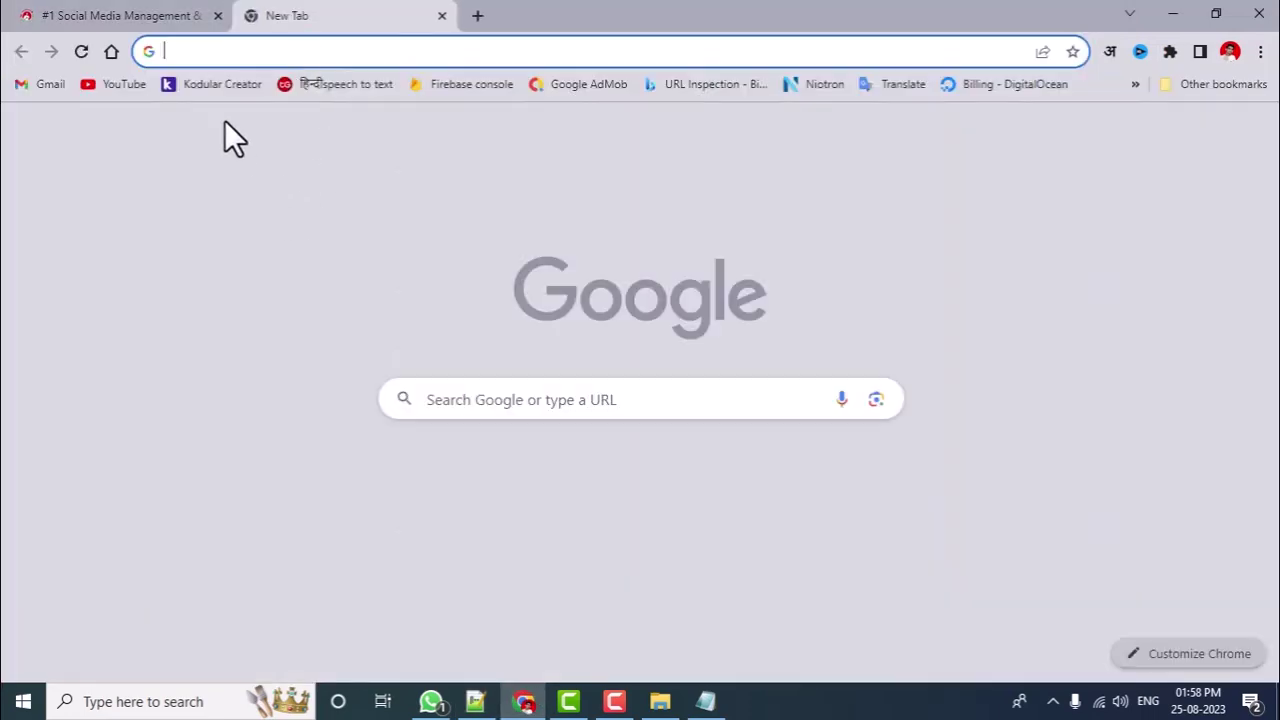
pyautogui.rightClick(203, 52)
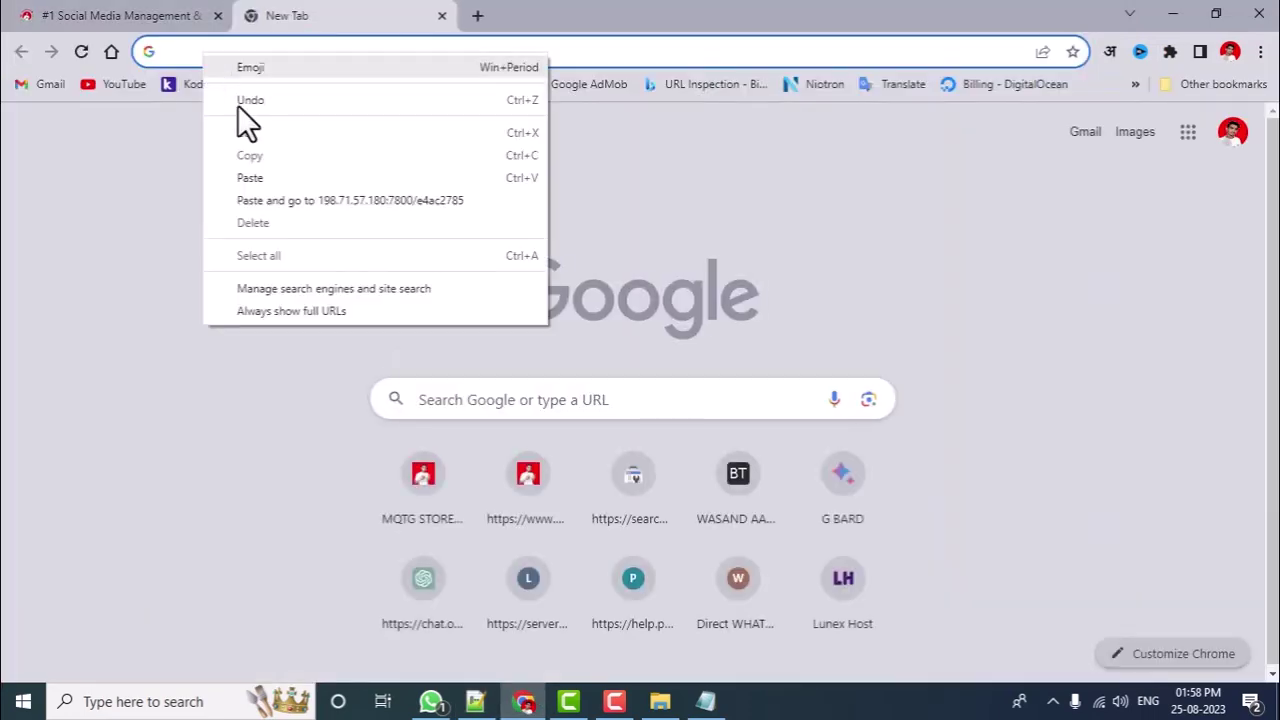
pyautogui.click(276, 202)
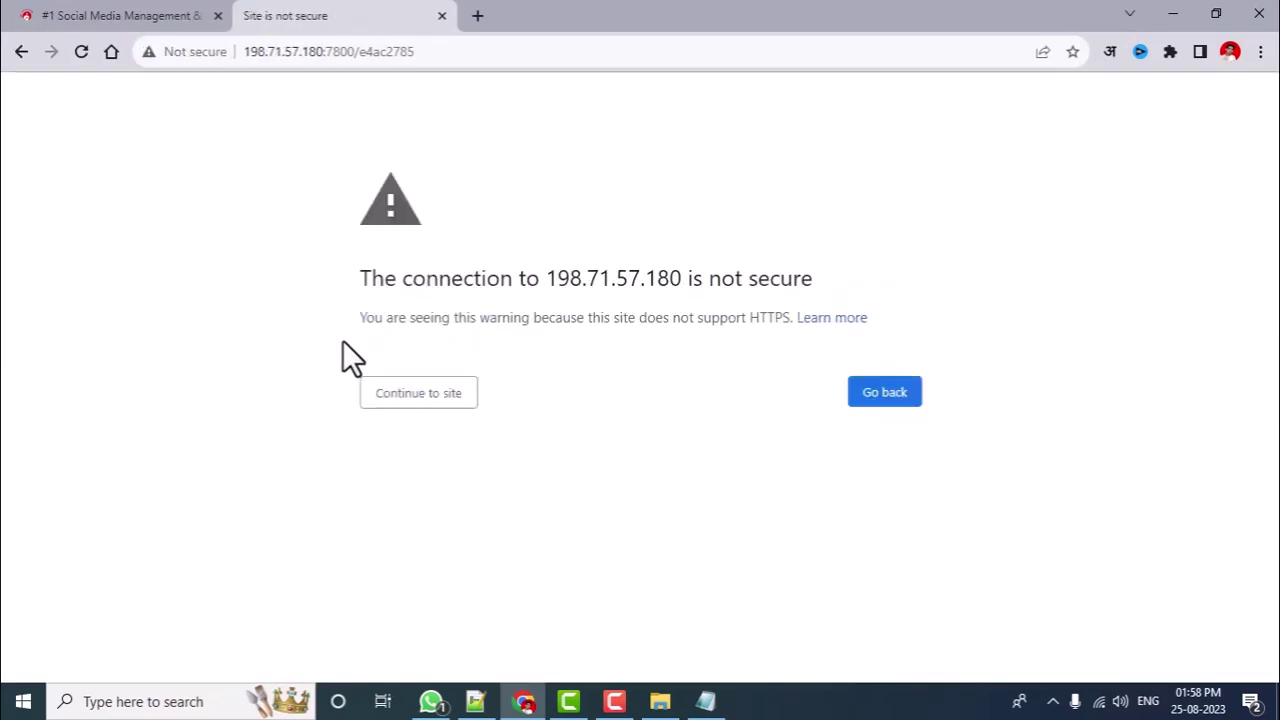
pyautogui.click(436, 400)
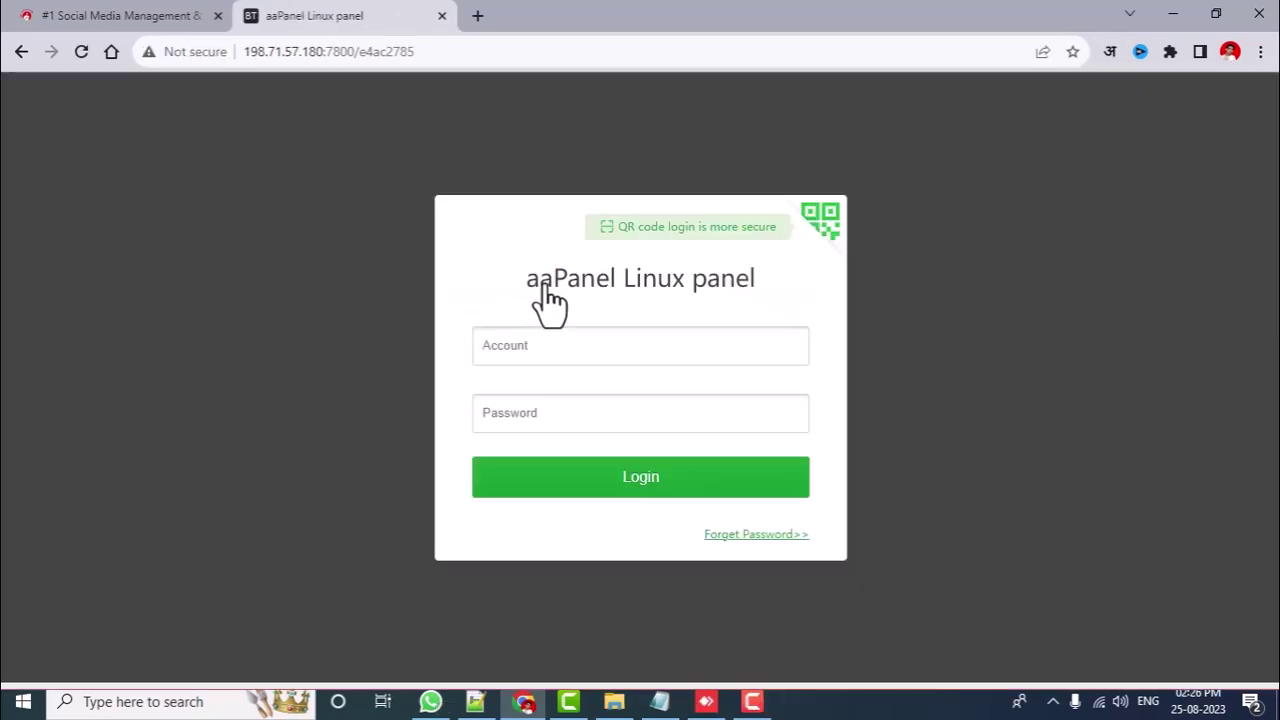
# - Copy the aaPanel username from the Notepad++ note into the login form's Account field
pyautogui.click(600, 350)
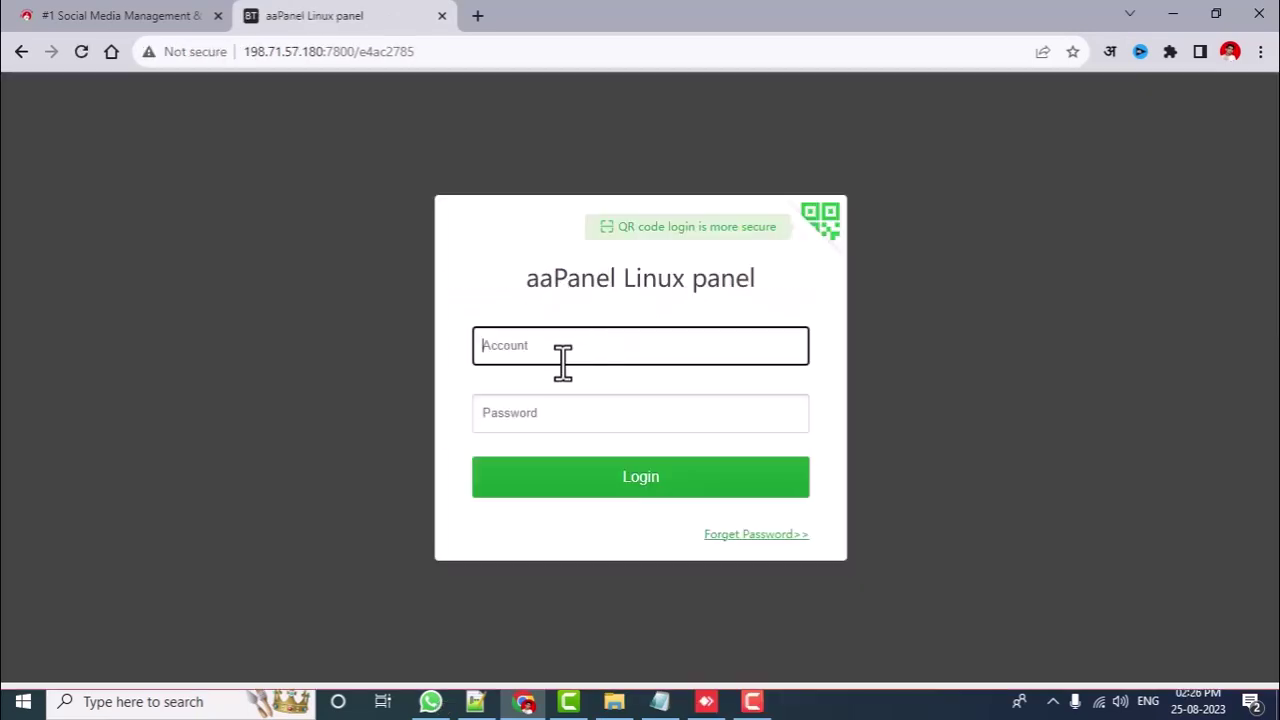
pyautogui.click(546, 420)
pyautogui.click(475, 701)
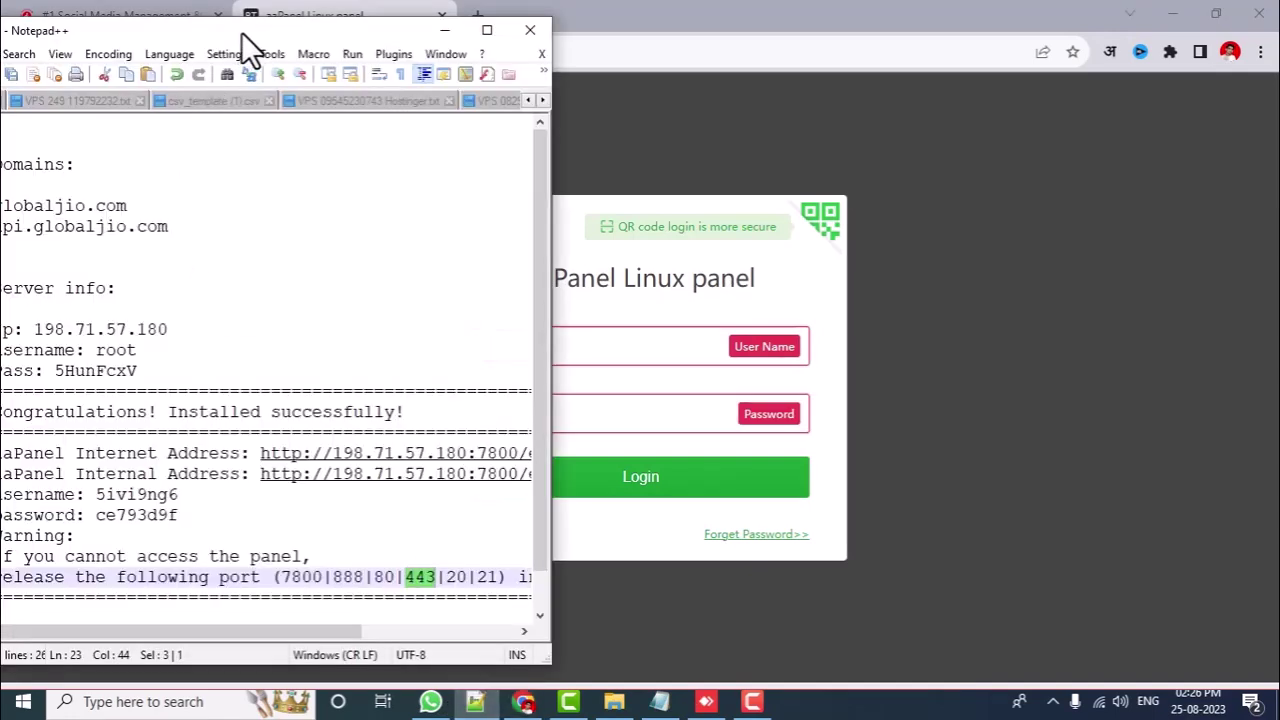
pyautogui.moveTo(238, 32); pyautogui.dragTo(251, 33)
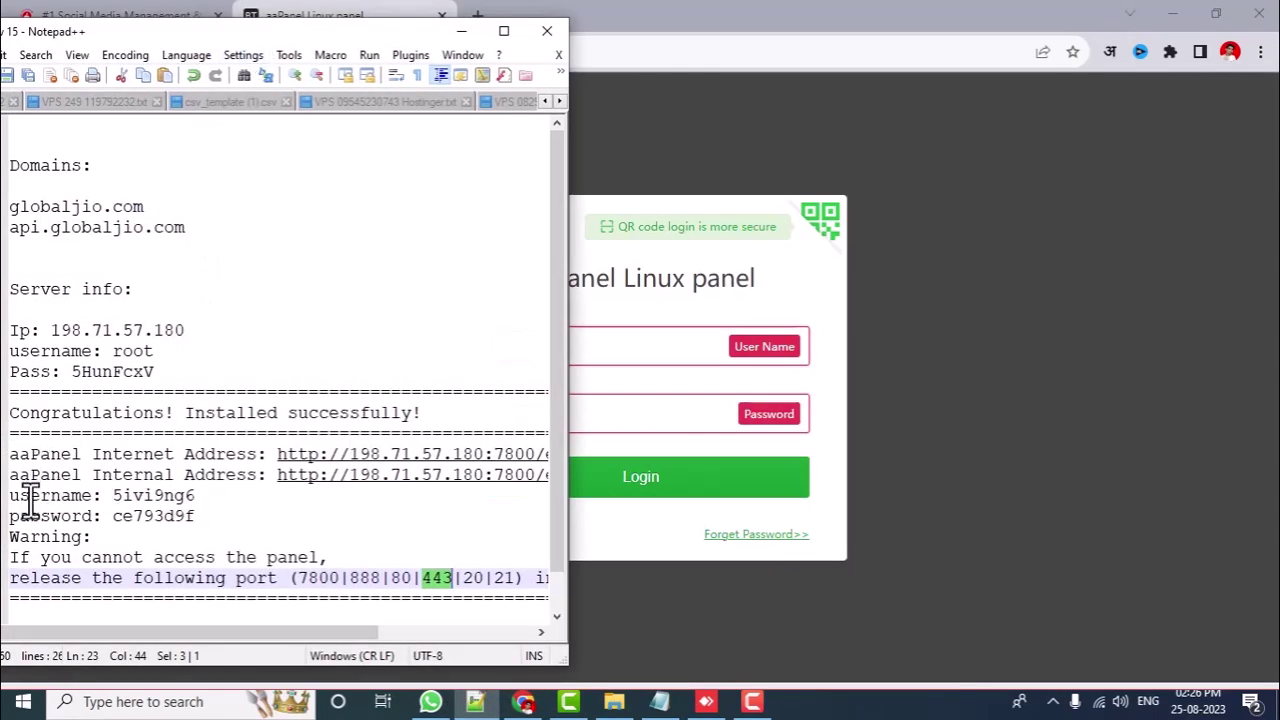
pyautogui.moveTo(112, 495); pyautogui.dragTo(196, 496)
pyautogui.rightClick(190, 494)
pyautogui.click(235, 134)
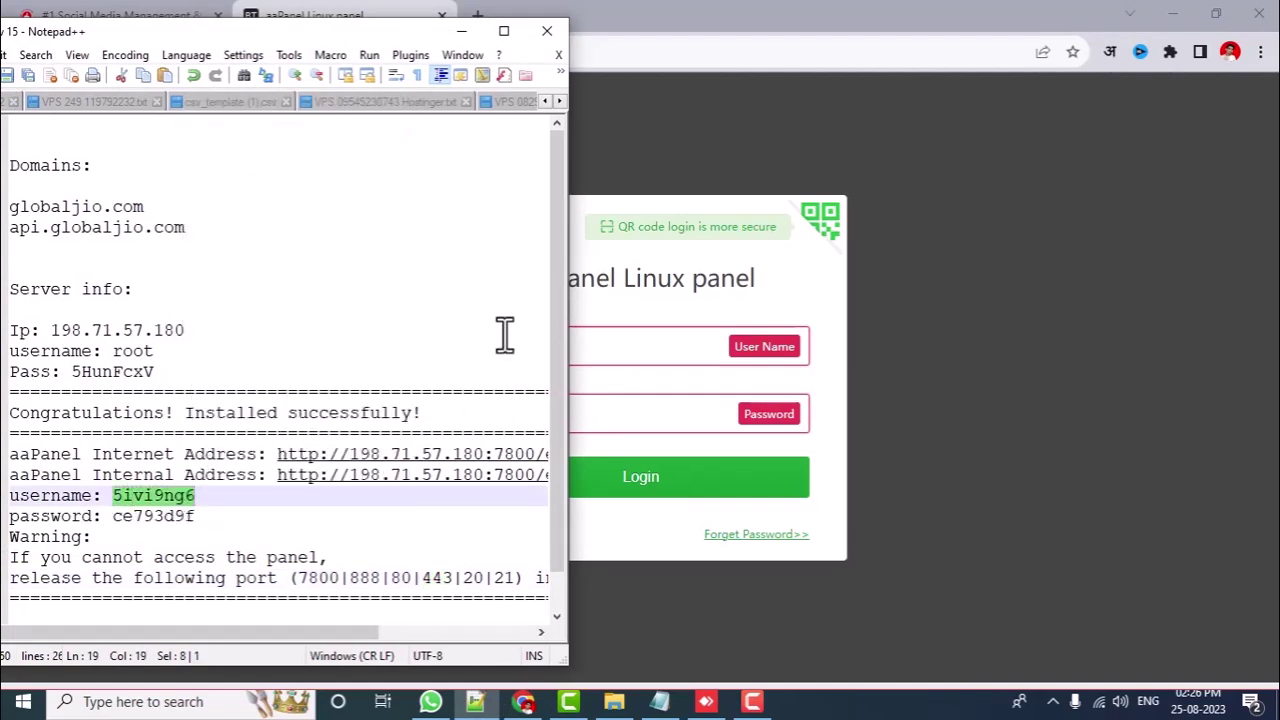
pyautogui.click(578, 350)
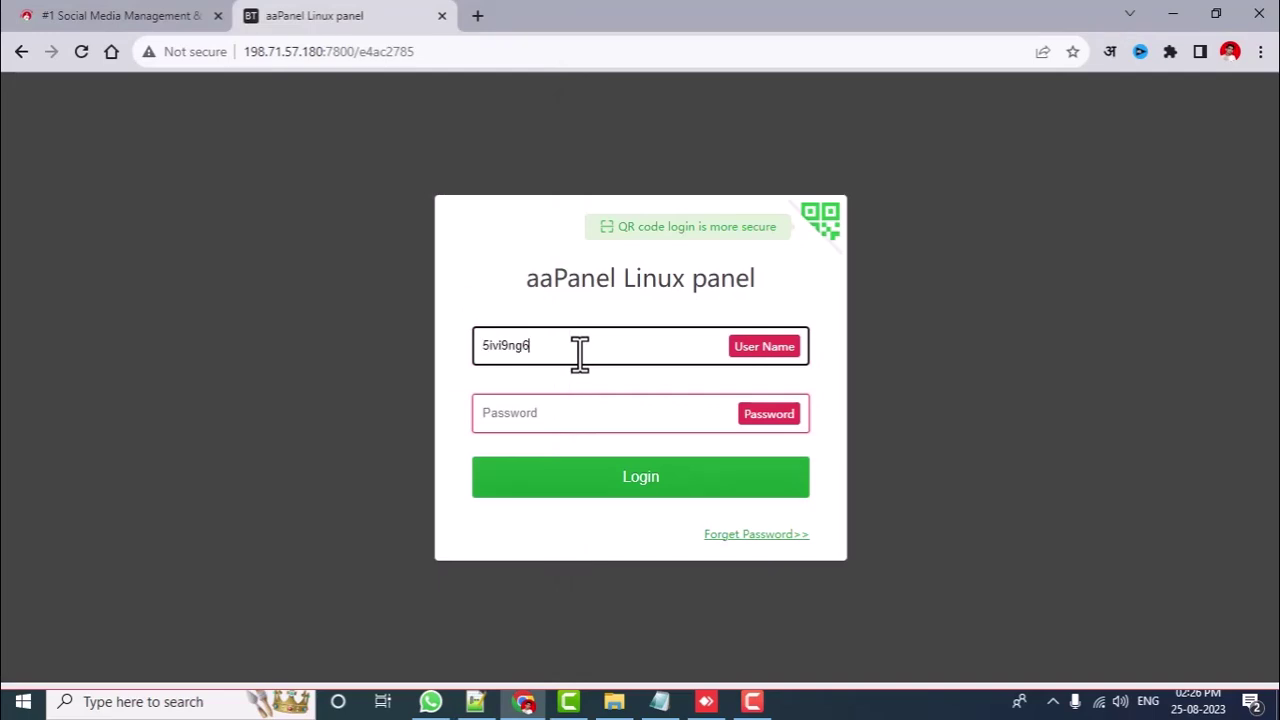
# - Copy the aaPanel password from the note into the Password field, log in, and save the credentials in Chrome
pyautogui.click(475, 701)
pyautogui.moveTo(114, 516); pyautogui.dragTo(195, 515)
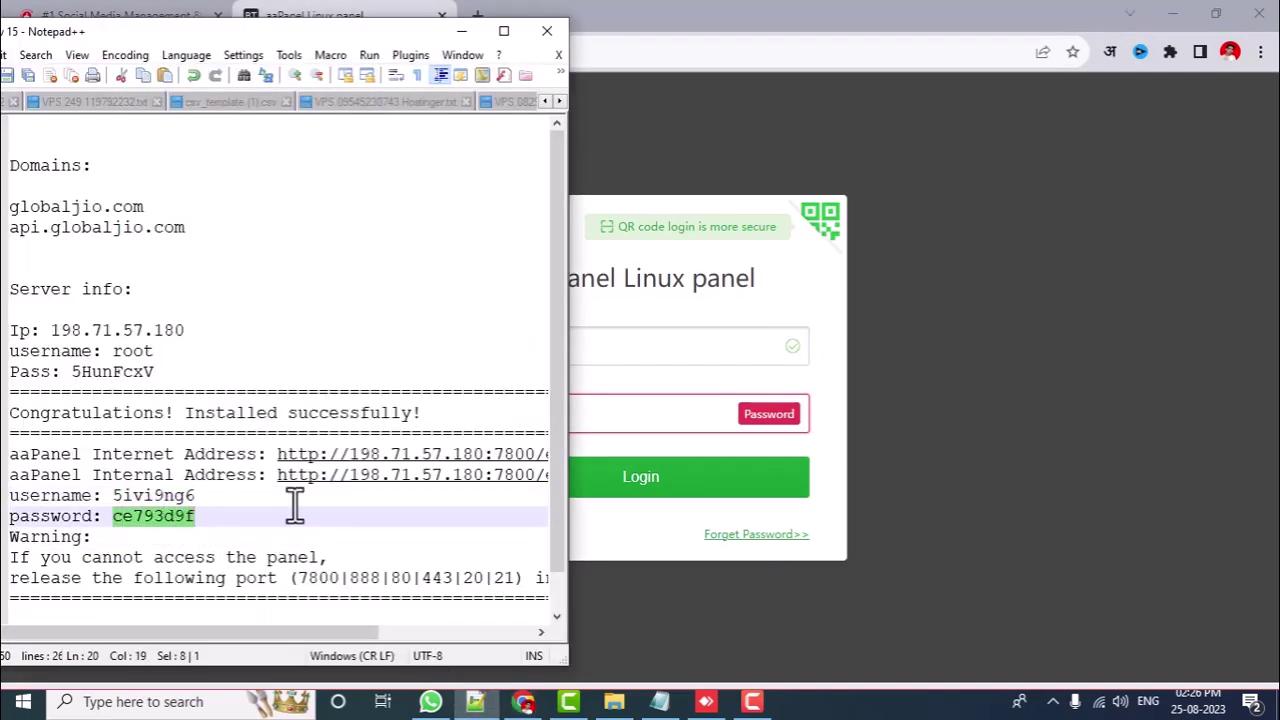
pyautogui.click(597, 345)
pyautogui.click(557, 424)
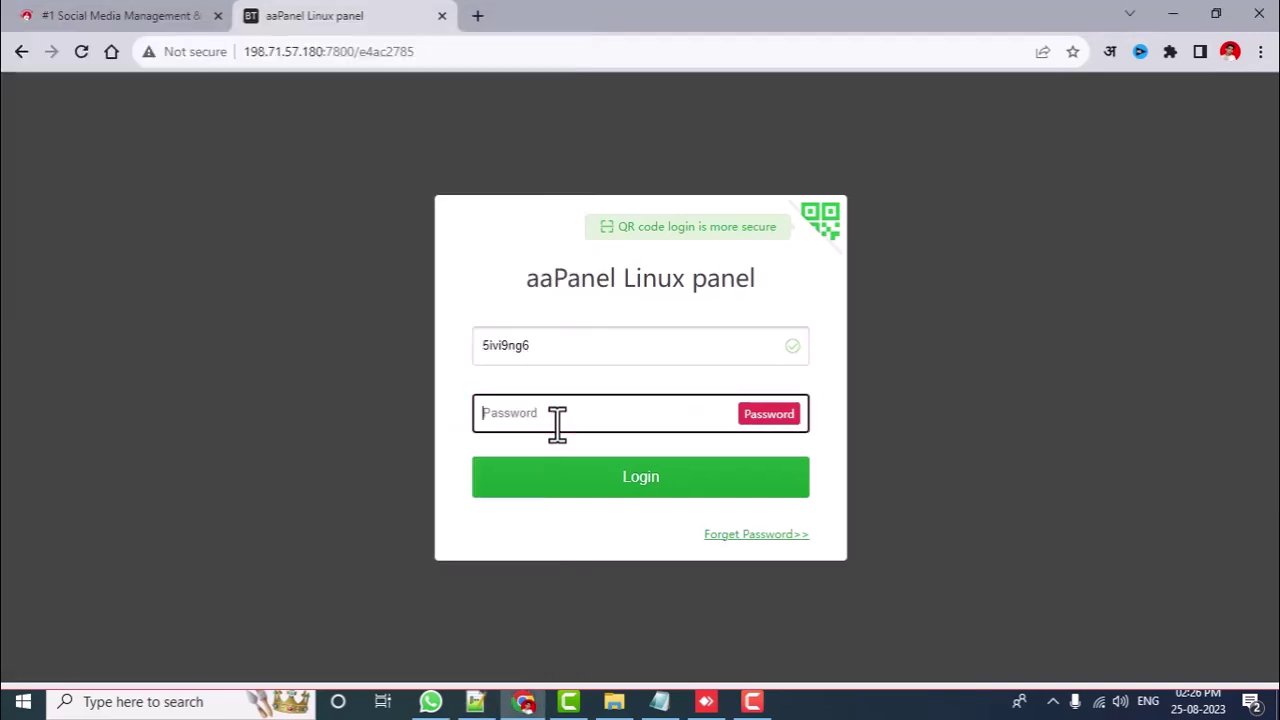
pyautogui.hotkey('ctrl', 'v')
pyautogui.click(640, 476)
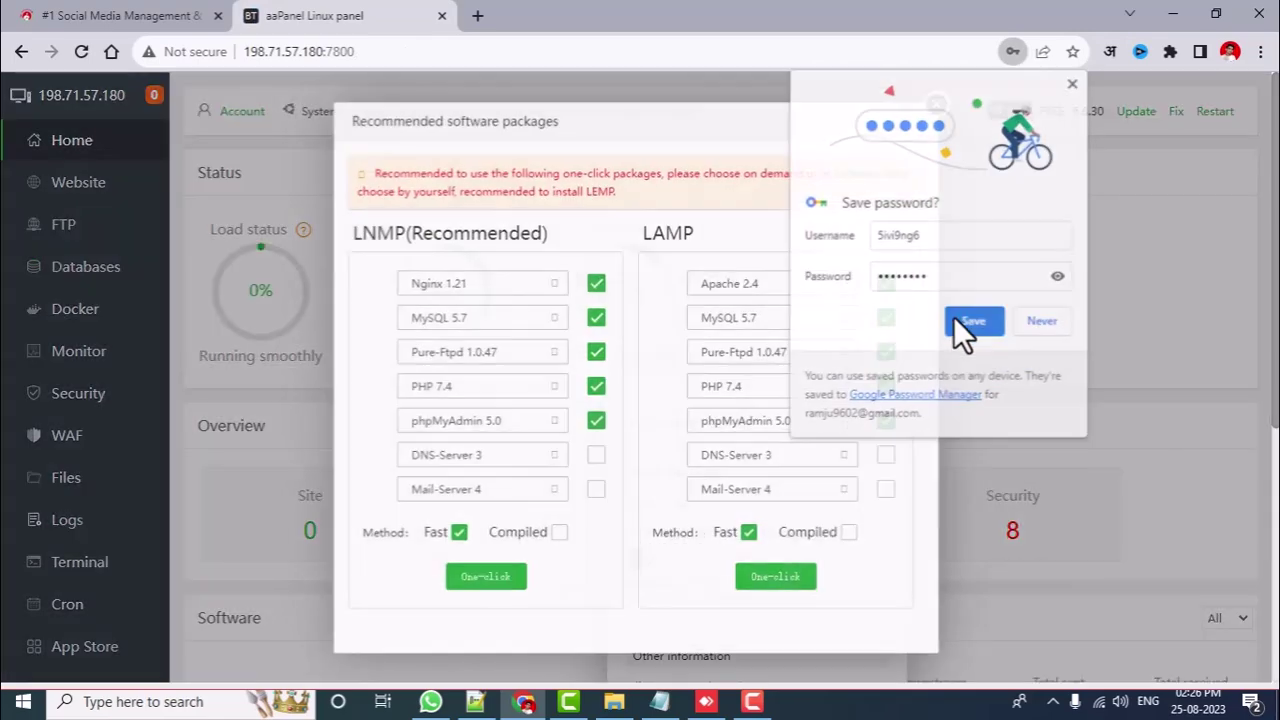
pyautogui.click(956, 321)
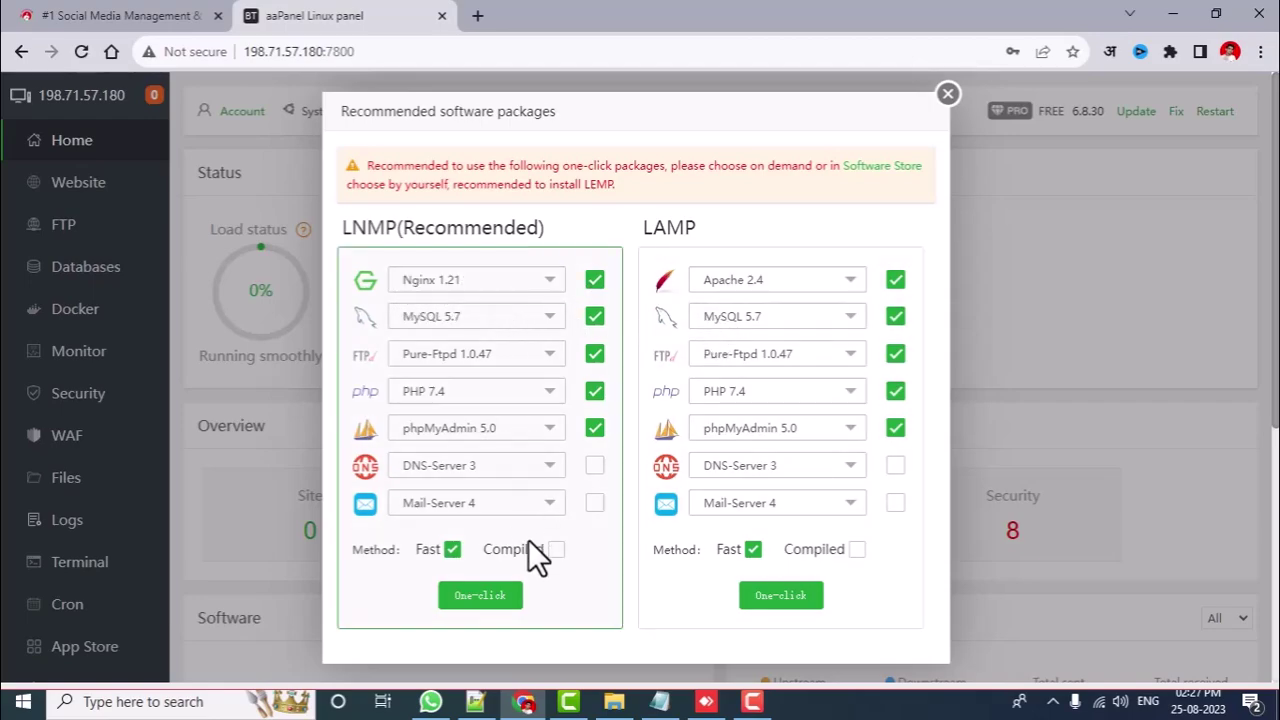
# - Set the LNMP package's PHP version to PHP 8.0 and start its one-click installation with the Fast method
pyautogui.scroll(-5, 941, 281)
pyautogui.hotkey('ctrl', '-')
pyautogui.hotkey('ctrl', '0')
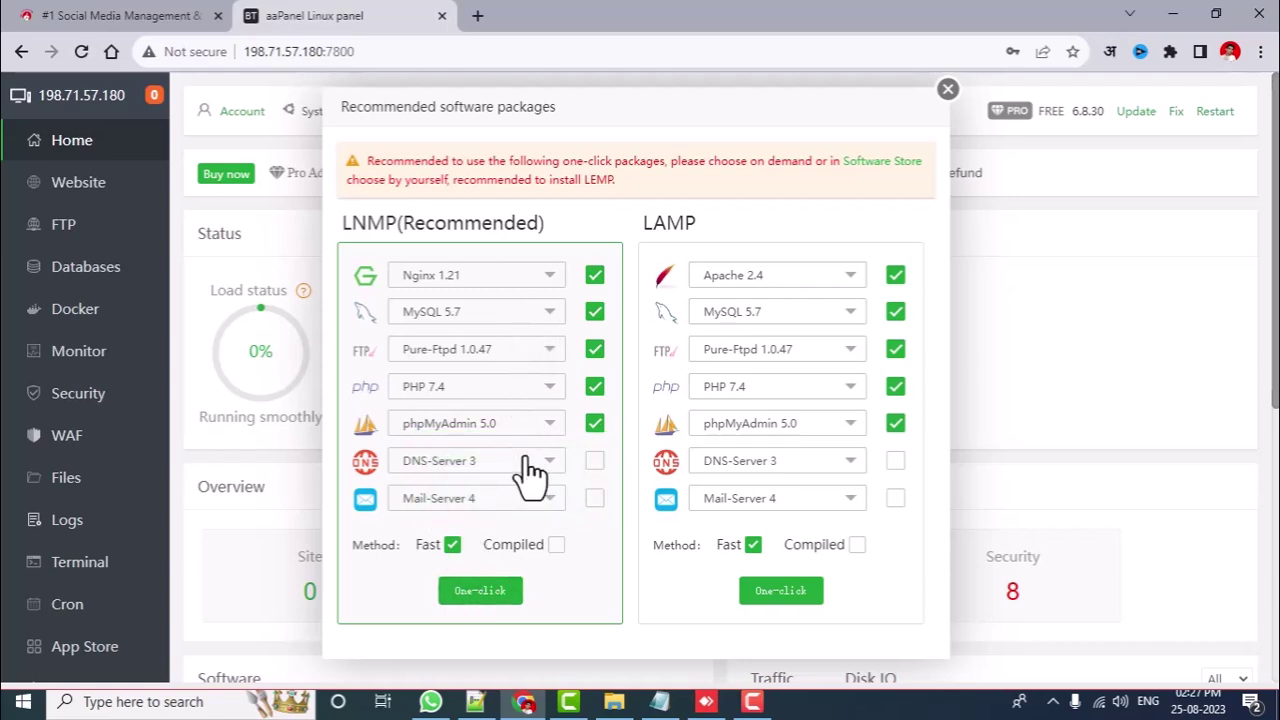
pyautogui.click(455, 400)
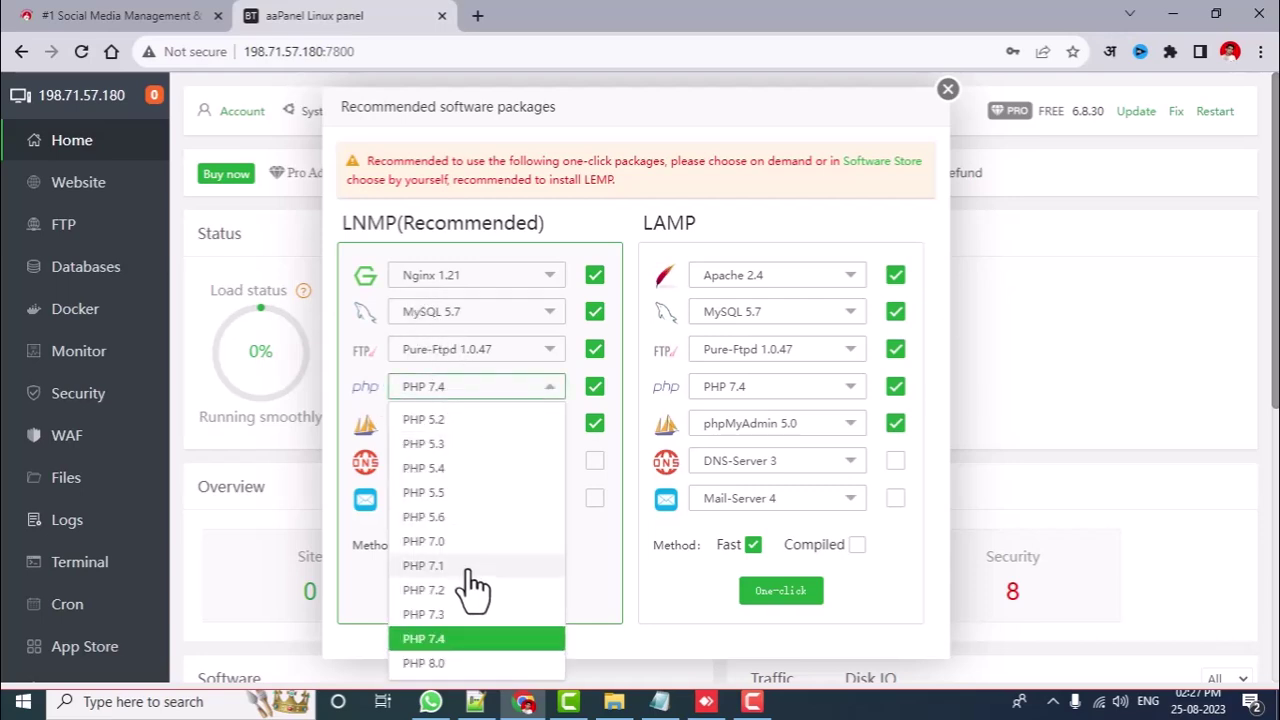
pyautogui.scroll(-2, 470, 600)
pyautogui.click(445, 663)
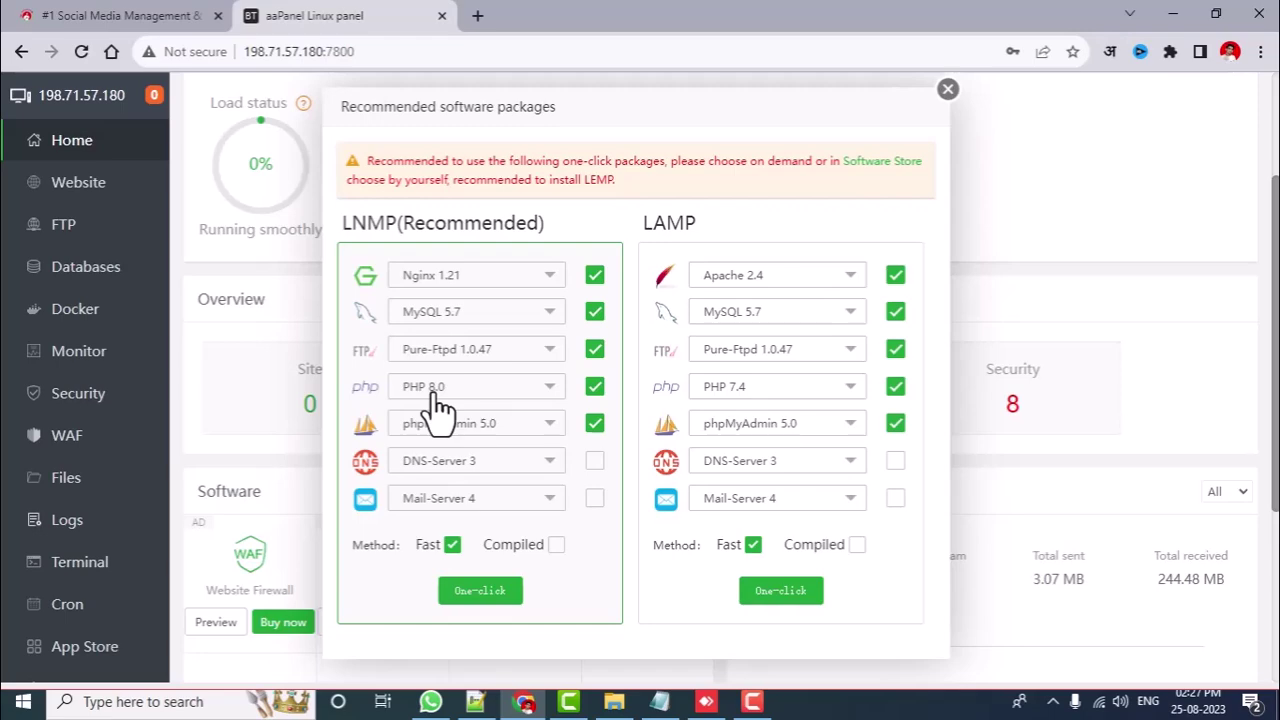
pyautogui.click(476, 592)
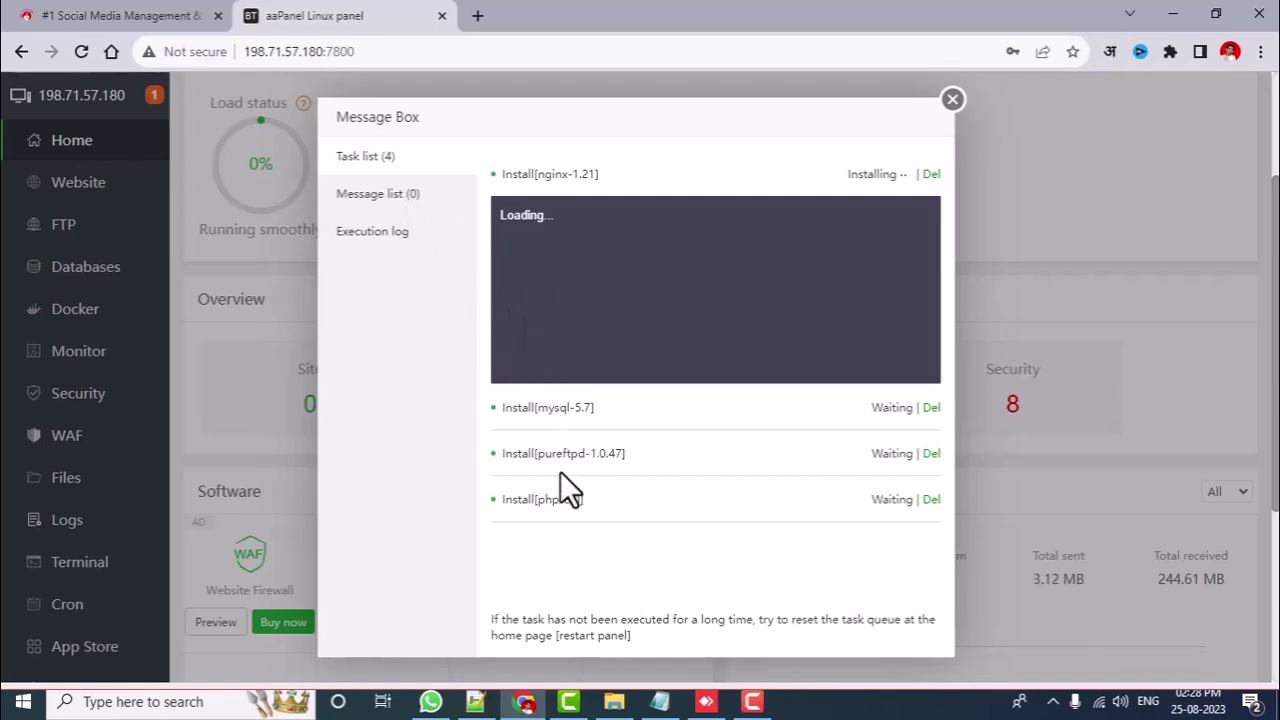
# - Check the Message Box's message list and task list for the progress of the software installations, and close it
pyautogui.click(382, 188)
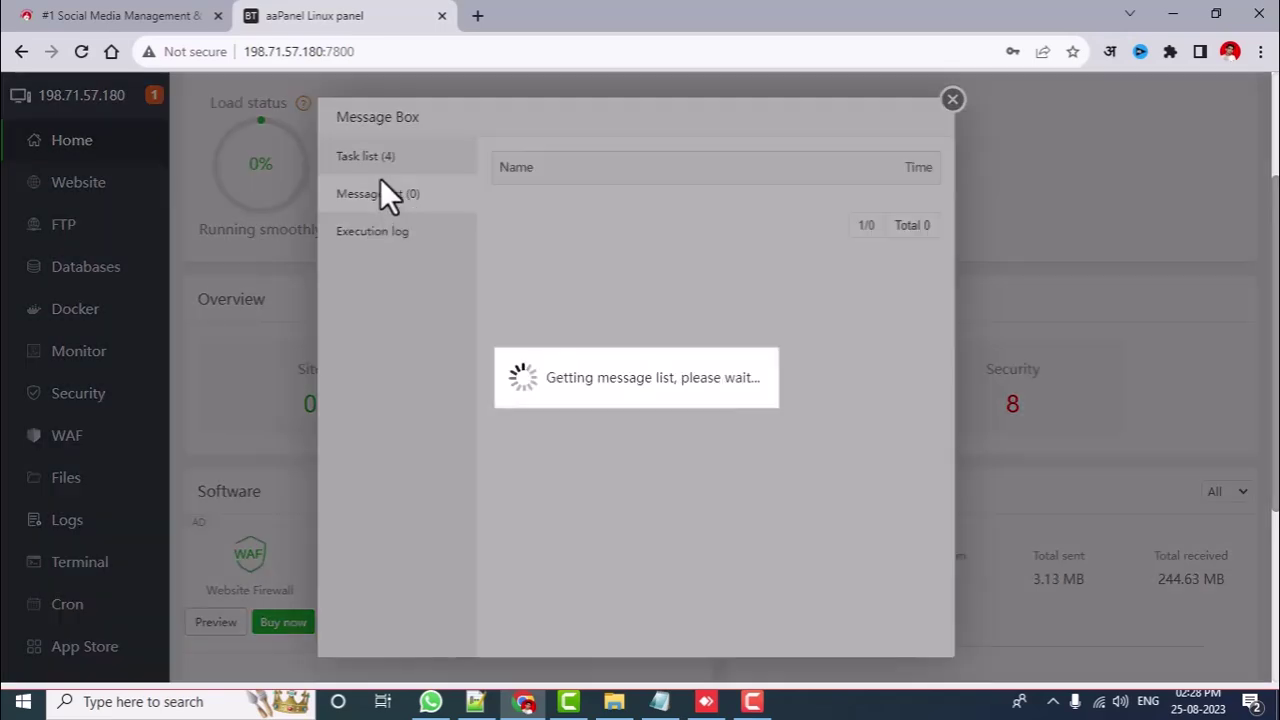
pyautogui.click(377, 160)
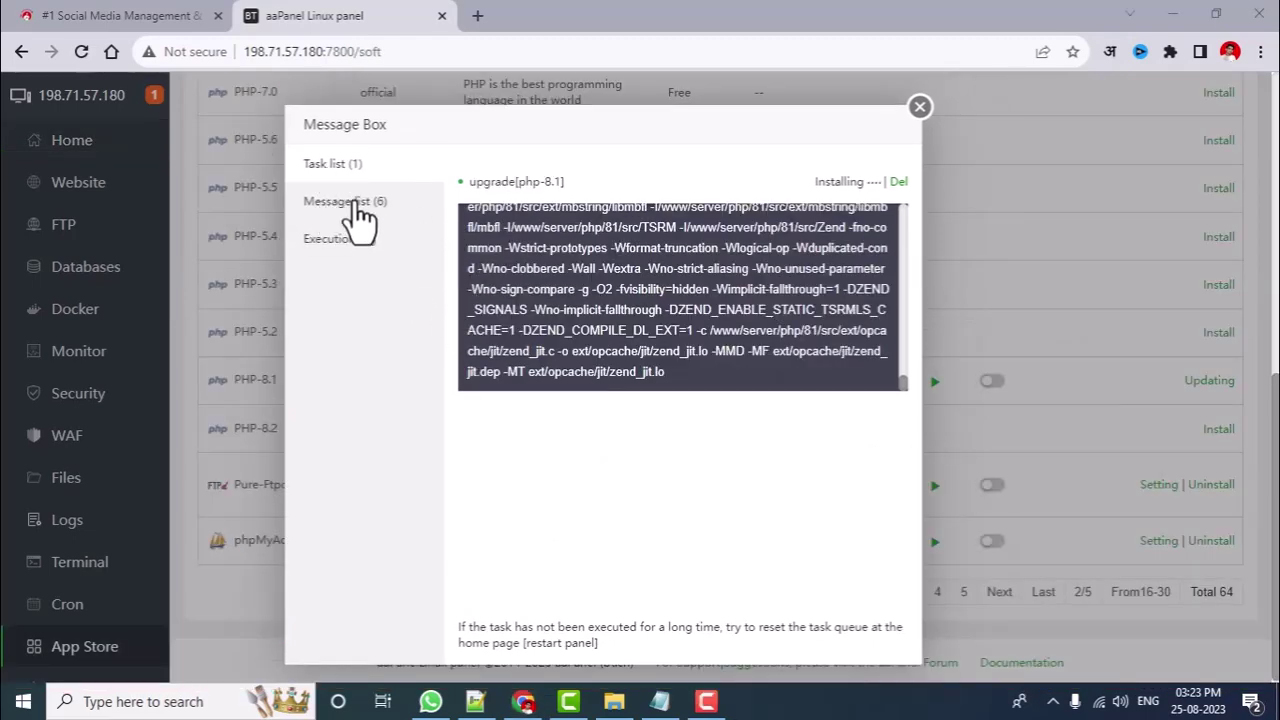
pyautogui.click(360, 210)
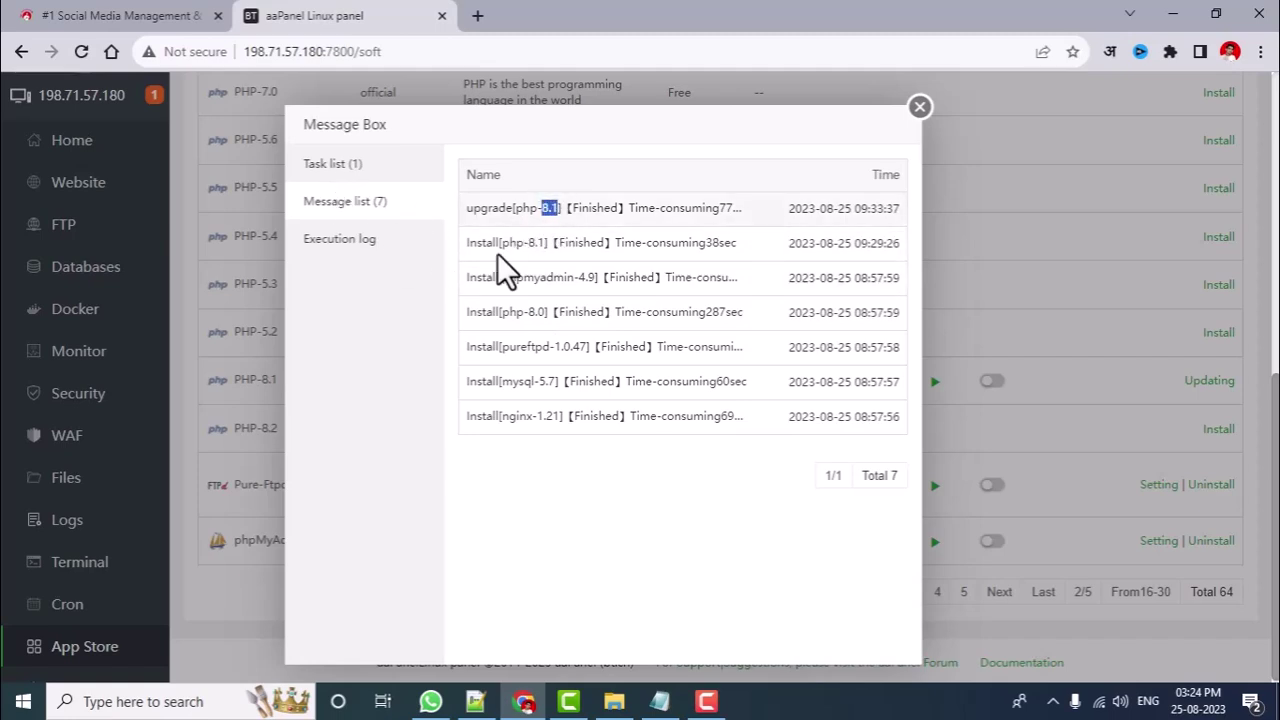
pyautogui.click(371, 174)
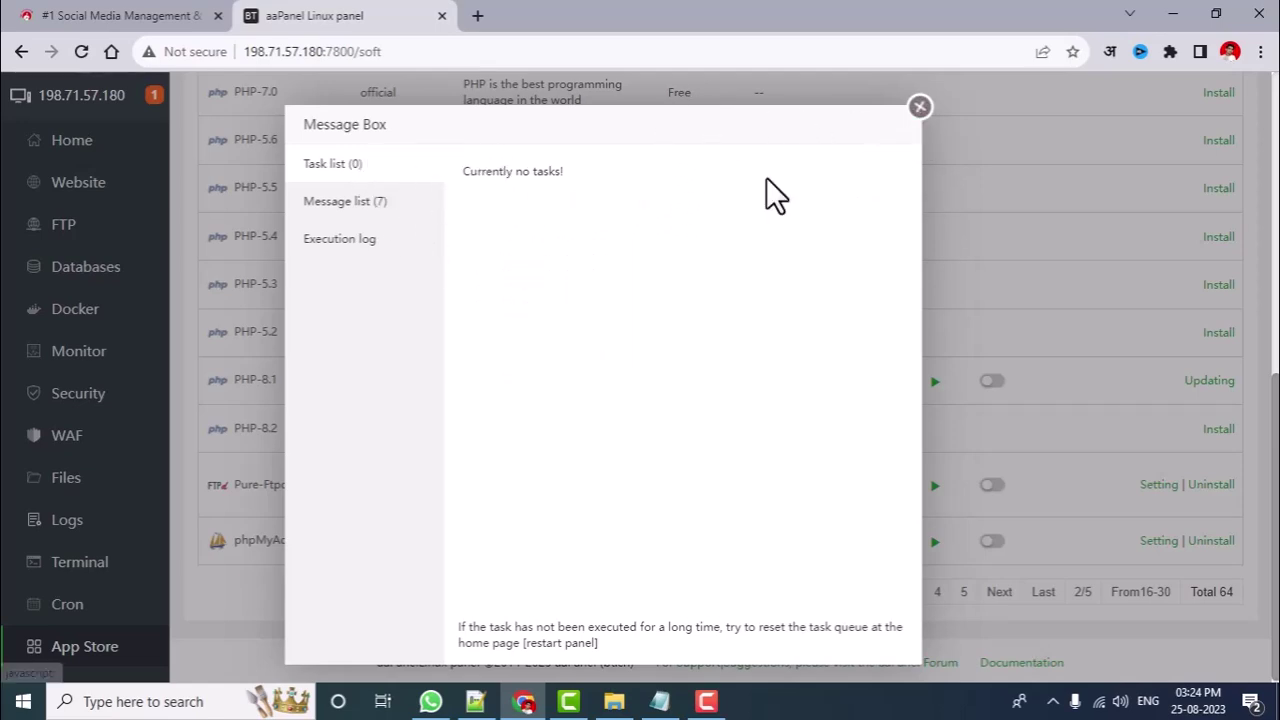
pyautogui.click(918, 107)
# - Visit the aaPanel Home page and reopen the App Store to look through its list of PHP versions
pyautogui.click(80, 150)
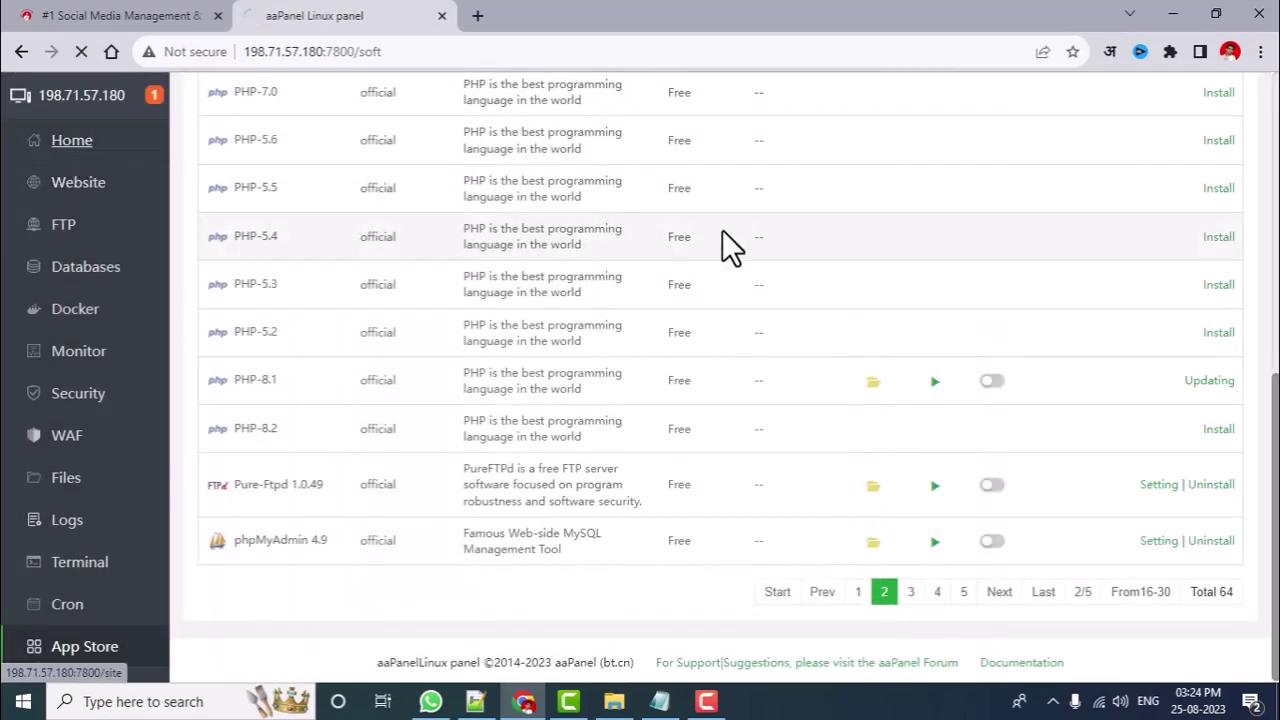
pyautogui.scroll(-1, 85, 560)
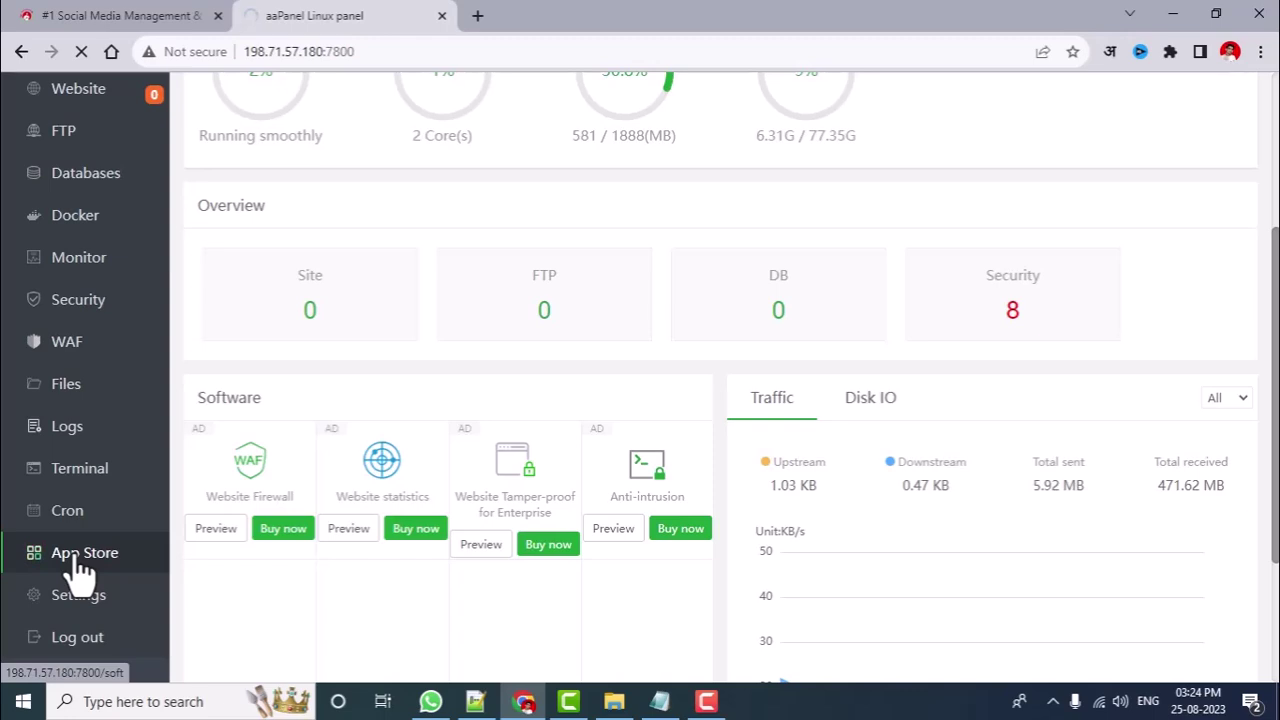
pyautogui.click(76, 560)
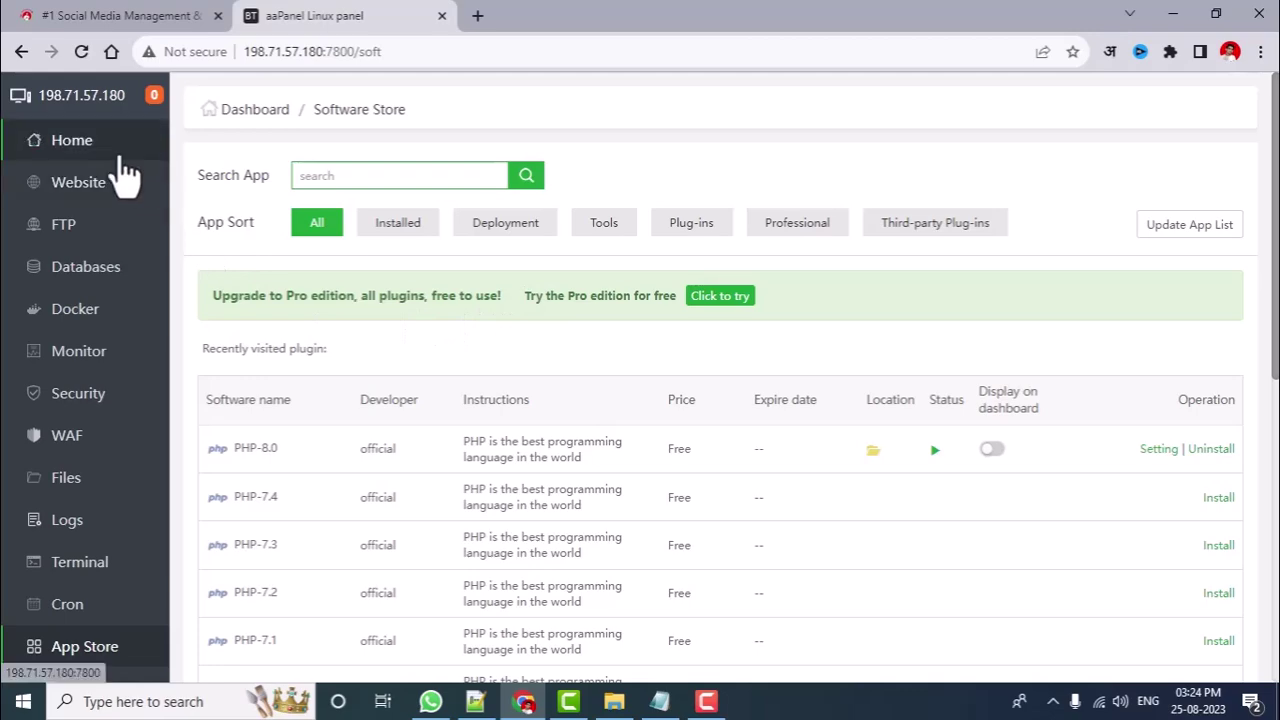
pyautogui.scroll(-5, 450, 430)
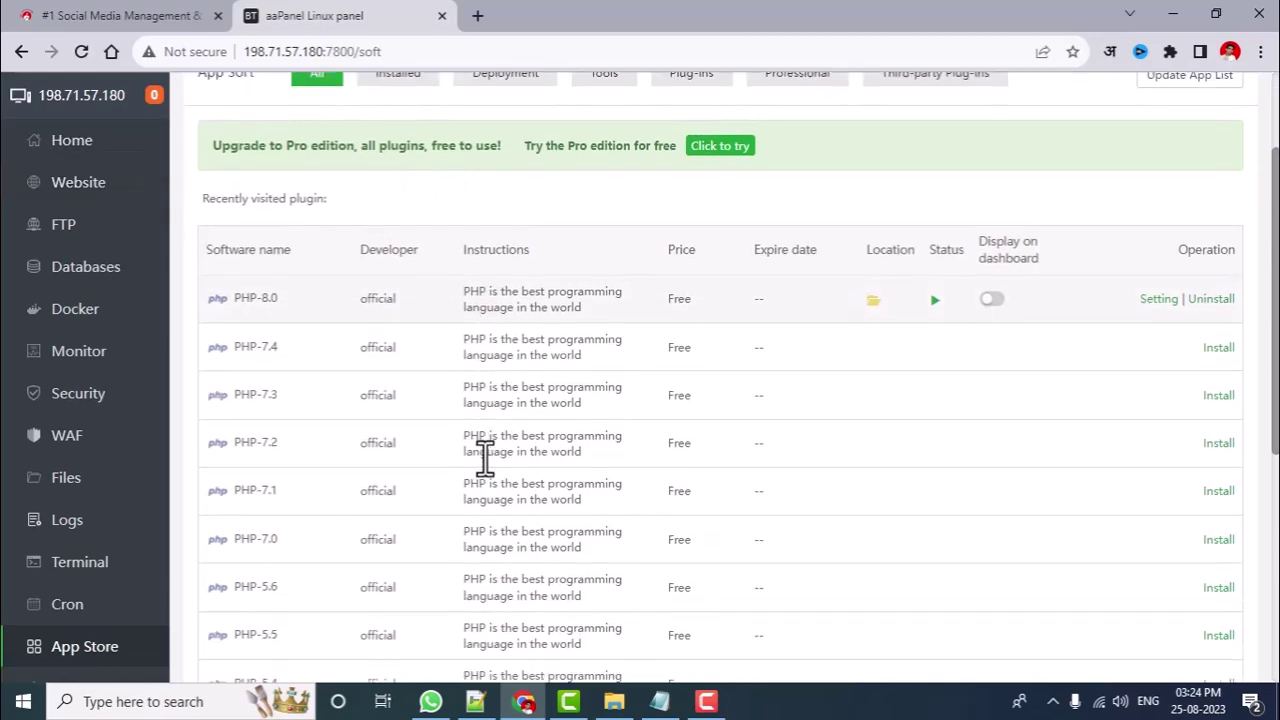
# - Filter the App Store to installed software and enable dashboard display for MySQL 5.7.40, Nginx 1.21.4, PHP-8.1, Pure-Ftpd 1.0.49 and phpMyAdmin 4.9
pyautogui.scroll(5, 457, 409)
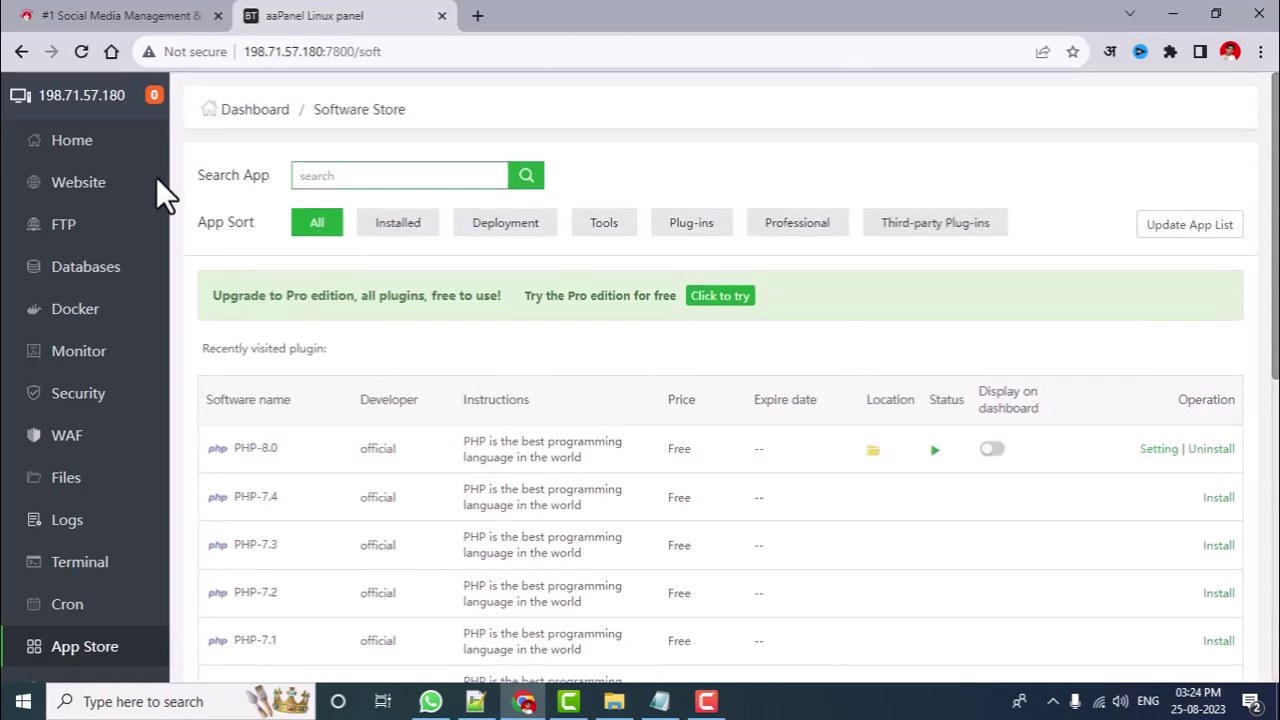
pyautogui.click(389, 227)
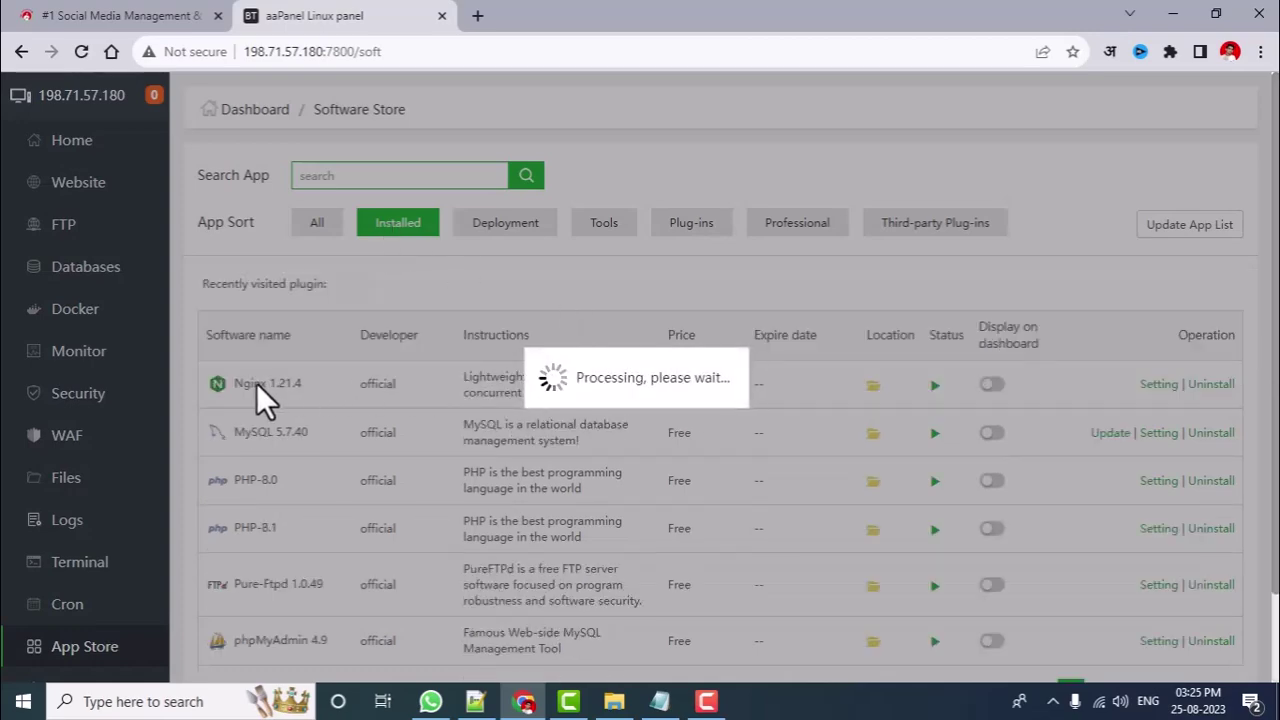
pyautogui.scroll(-3, 485, 372)
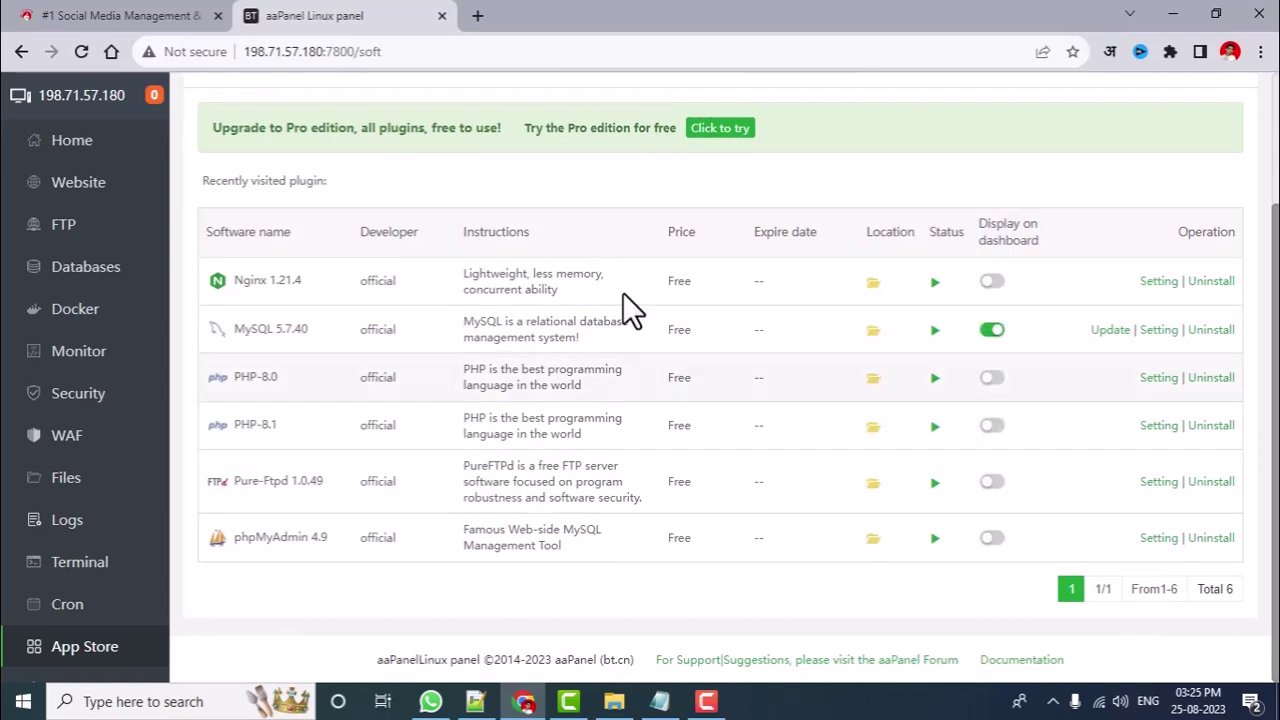
pyautogui.click(992, 282)
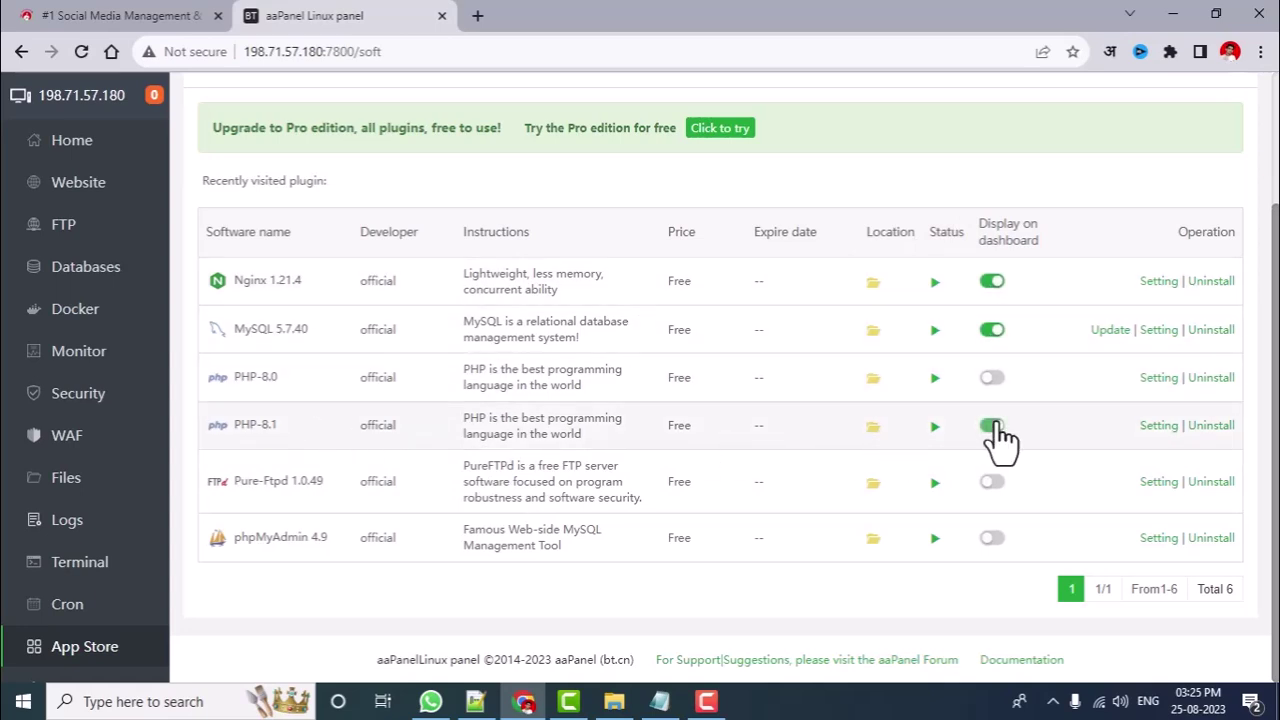
pyautogui.click(994, 482)
pyautogui.click(992, 538)
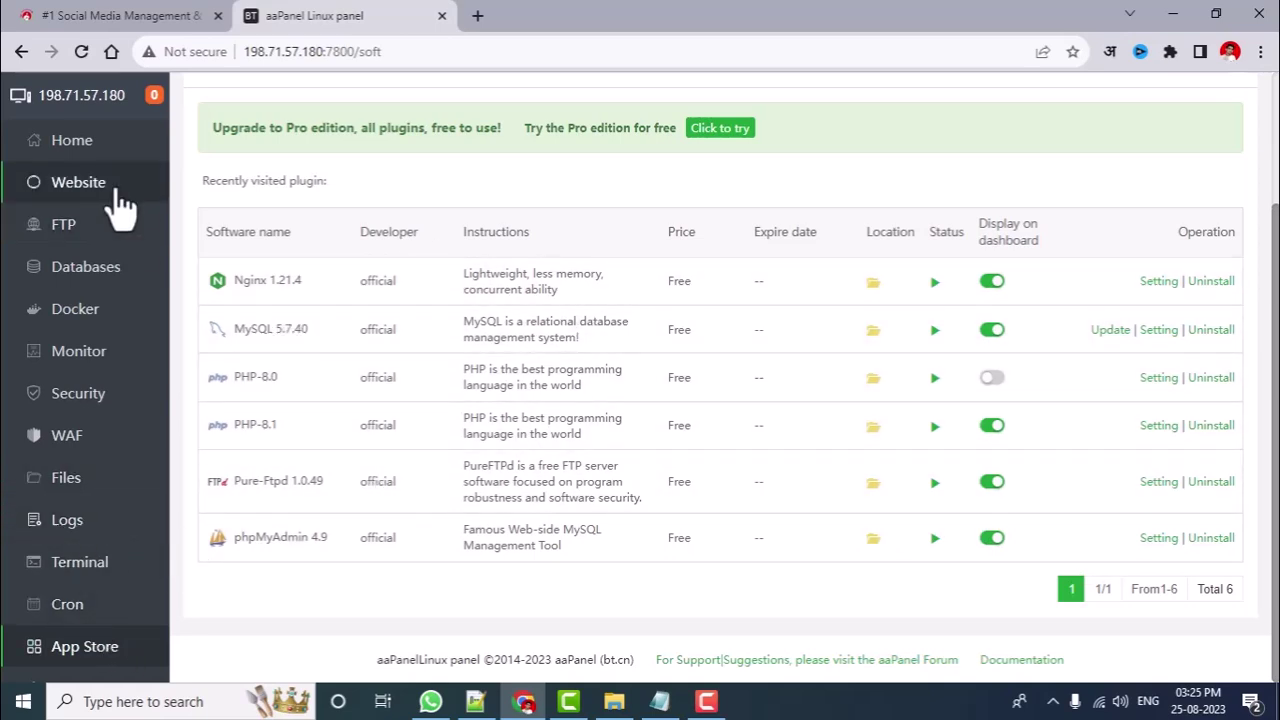
# - Open PHP-8.1's management window from the Home page's Software section and show its installable extensions
pyautogui.click(72, 145)
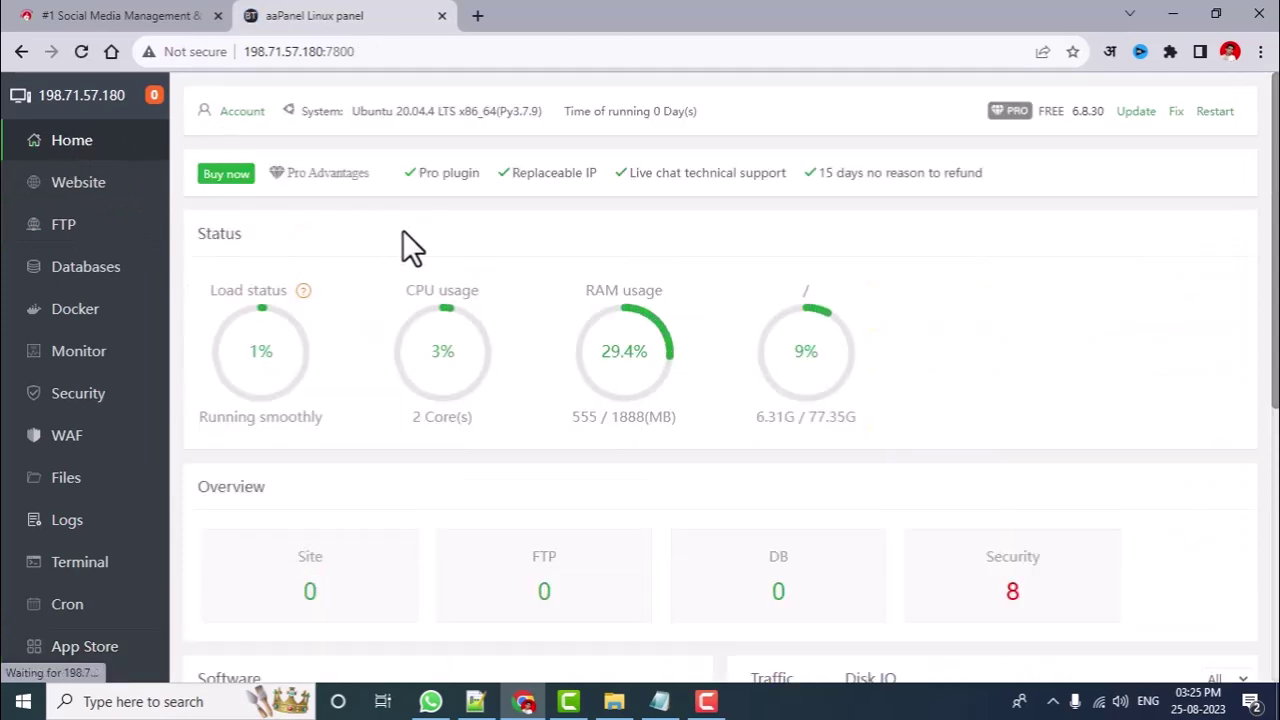
pyautogui.scroll(-4, 442, 340)
pyautogui.scroll(-1, 500, 320)
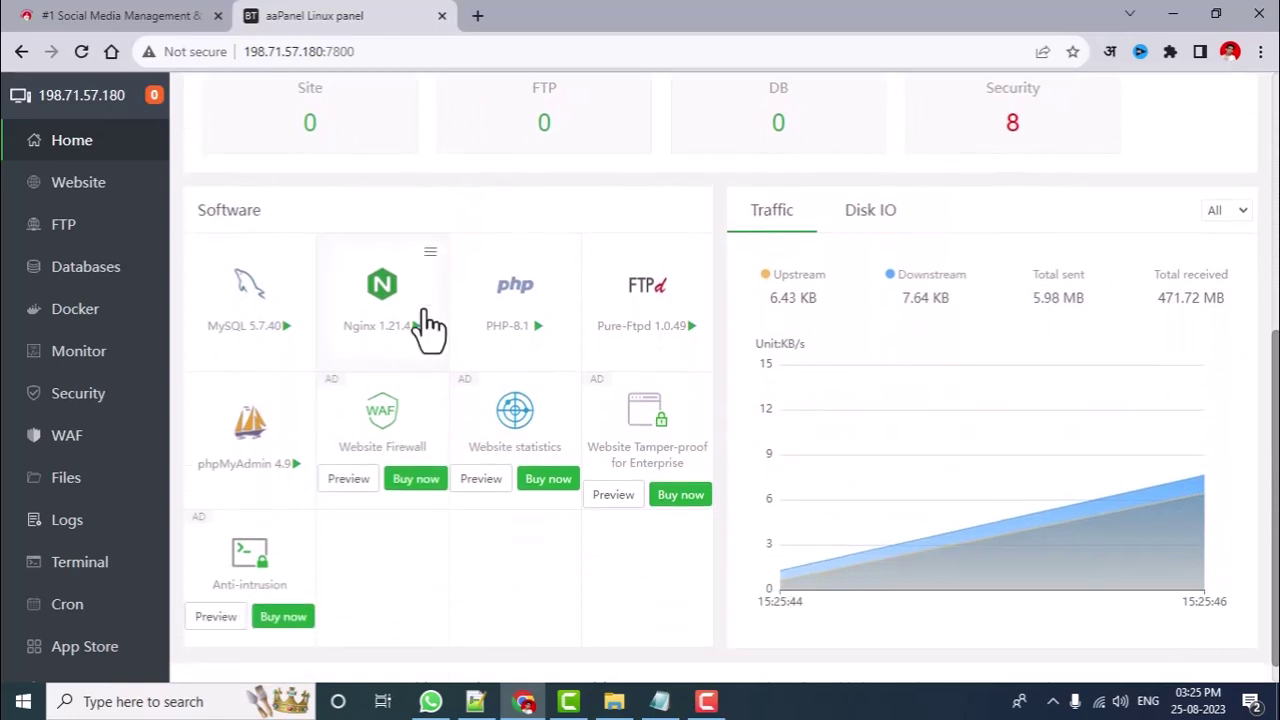
pyautogui.click(515, 300)
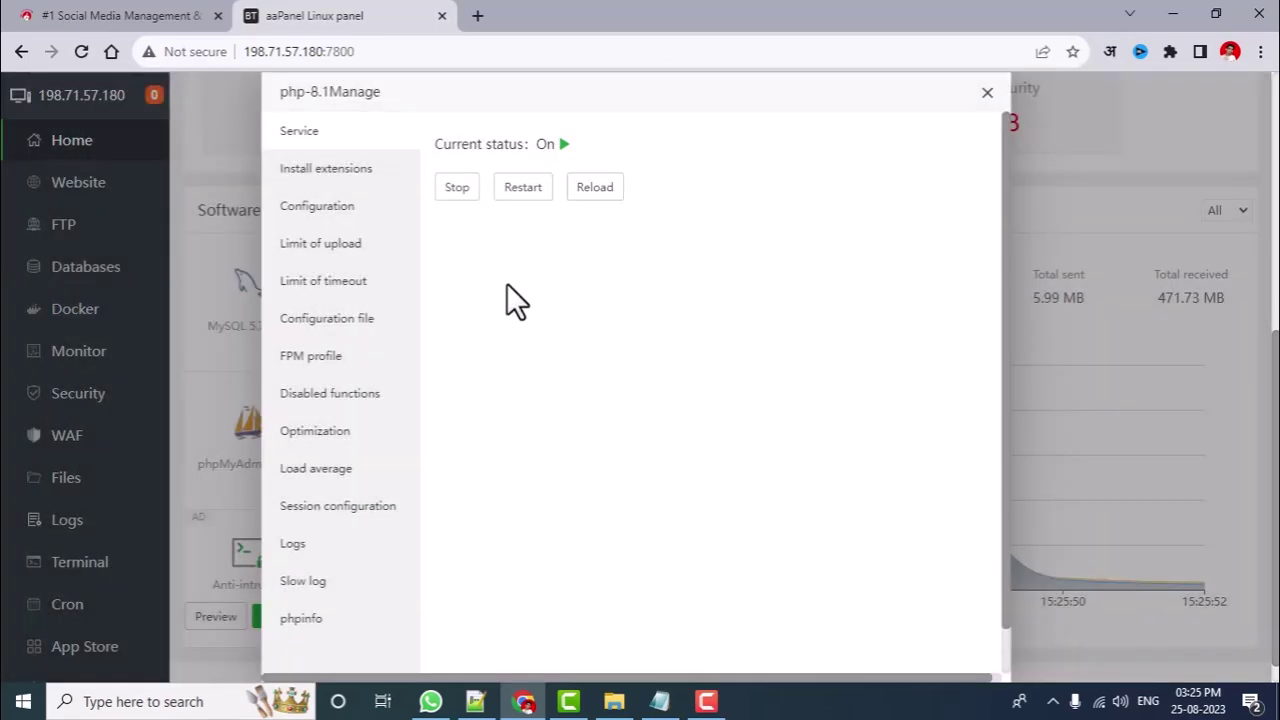
pyautogui.click(330, 172)
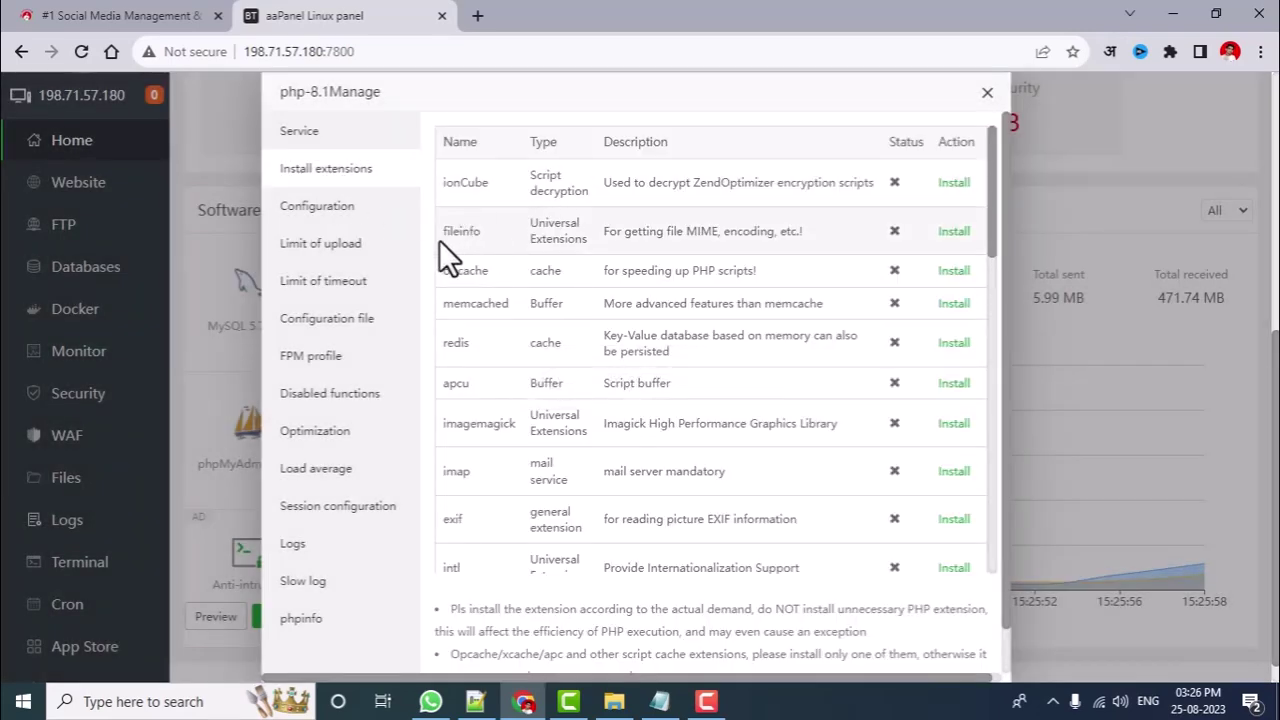
# - Install the fileinfo, imap and exif extensions for PHP-8.1, confirming each installation
pyautogui.moveTo(442, 231); pyautogui.dragTo(471, 231)
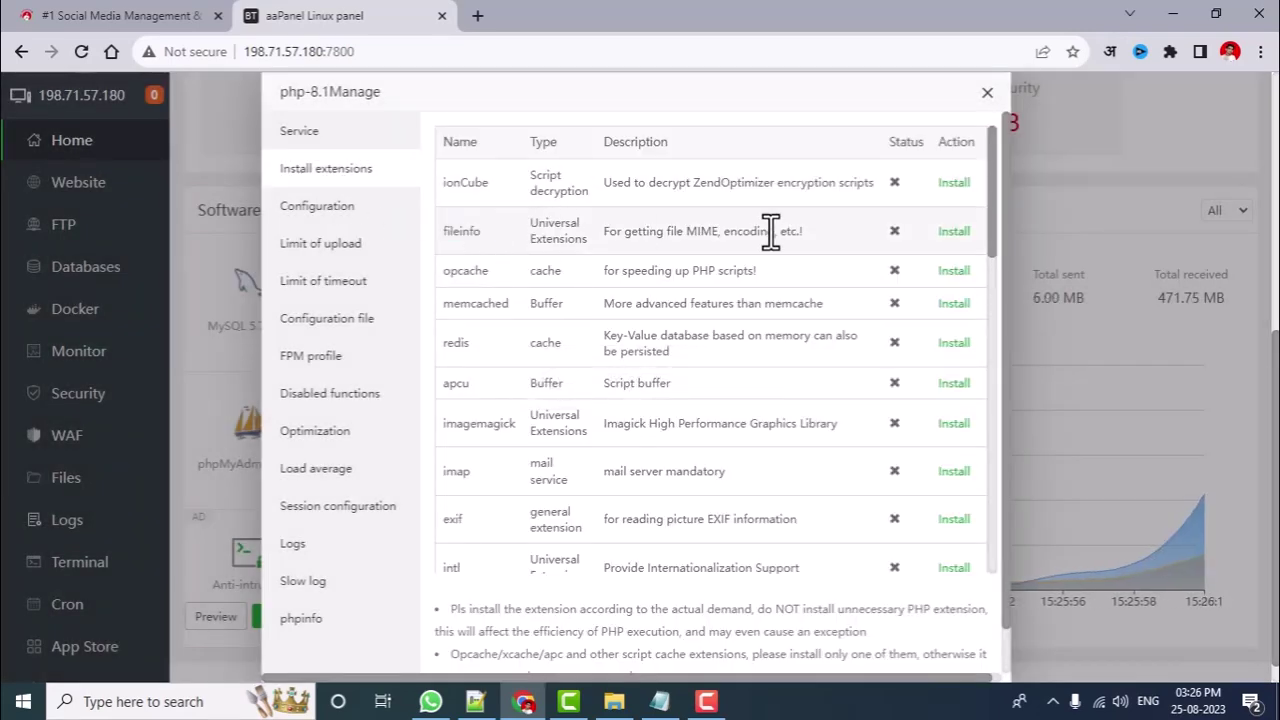
pyautogui.click(940, 233)
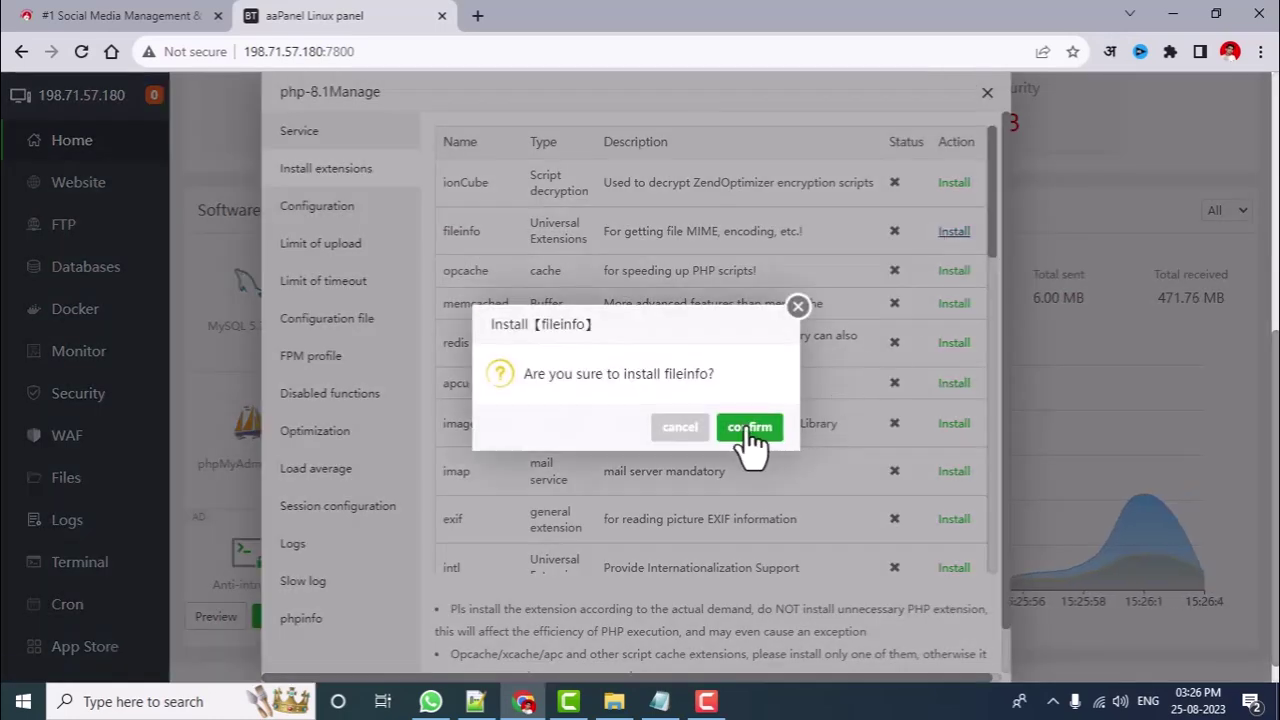
pyautogui.click(749, 428)
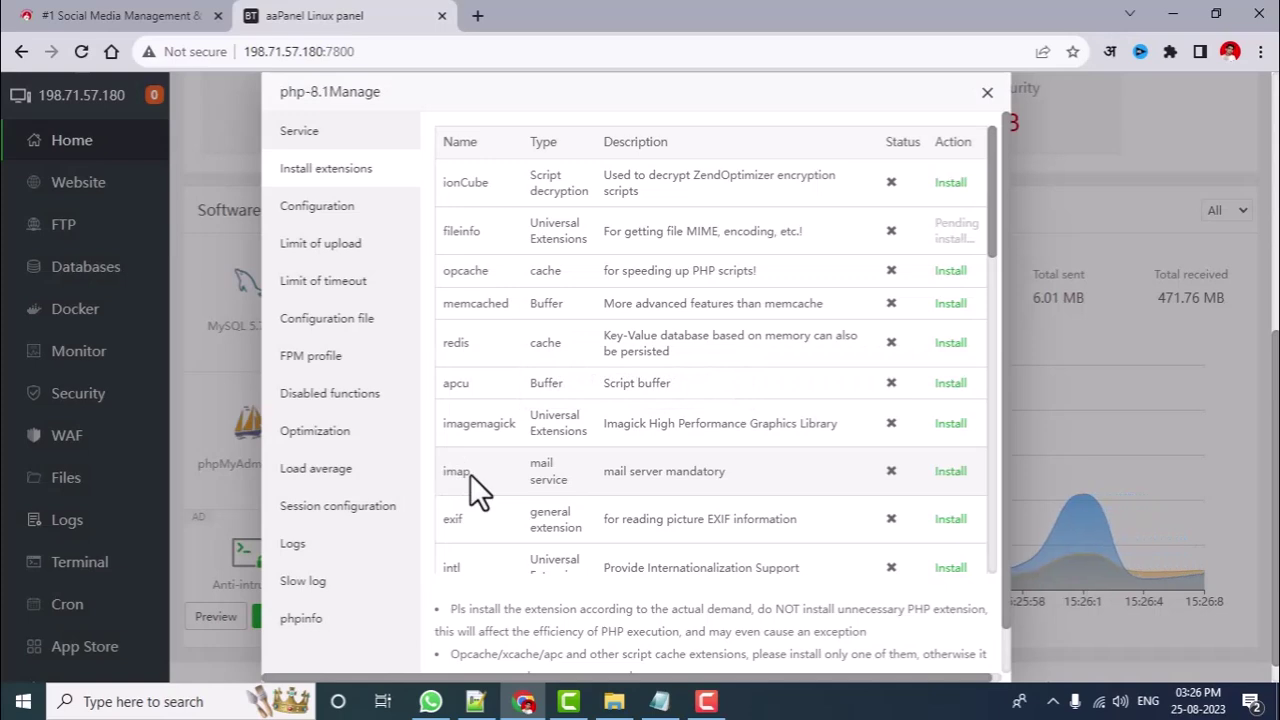
pyautogui.click(935, 473)
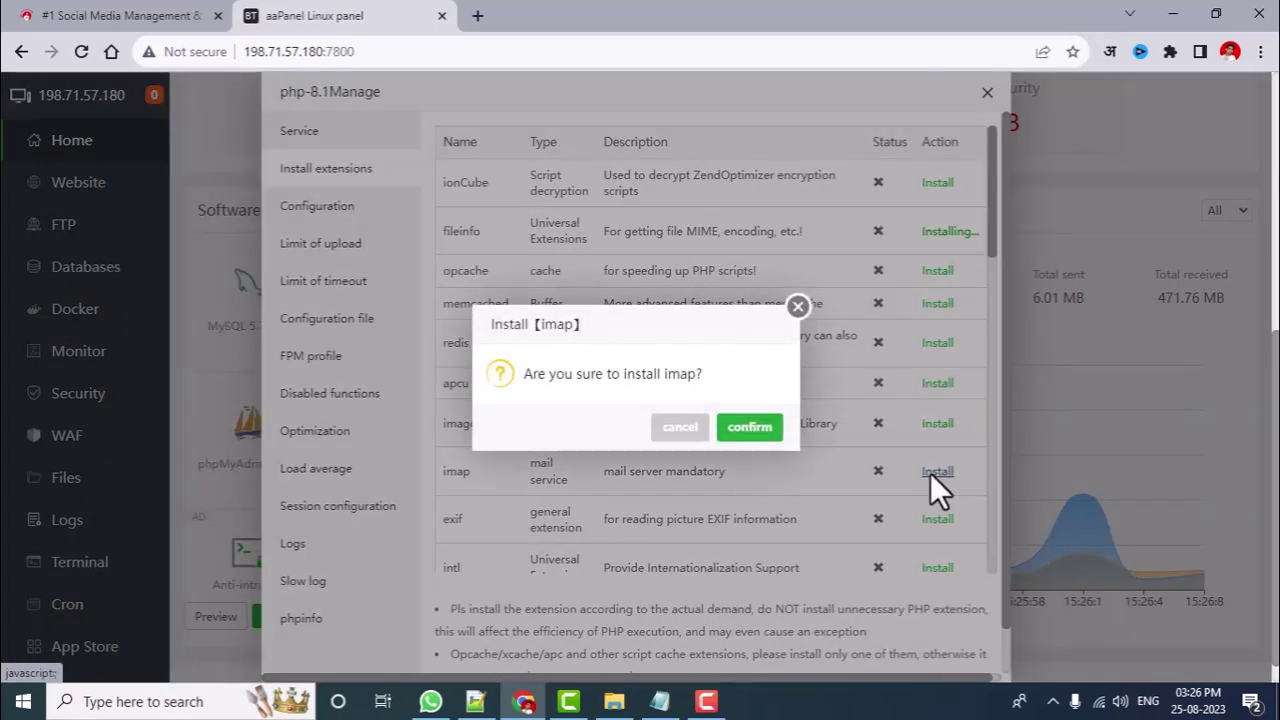
pyautogui.click(748, 430)
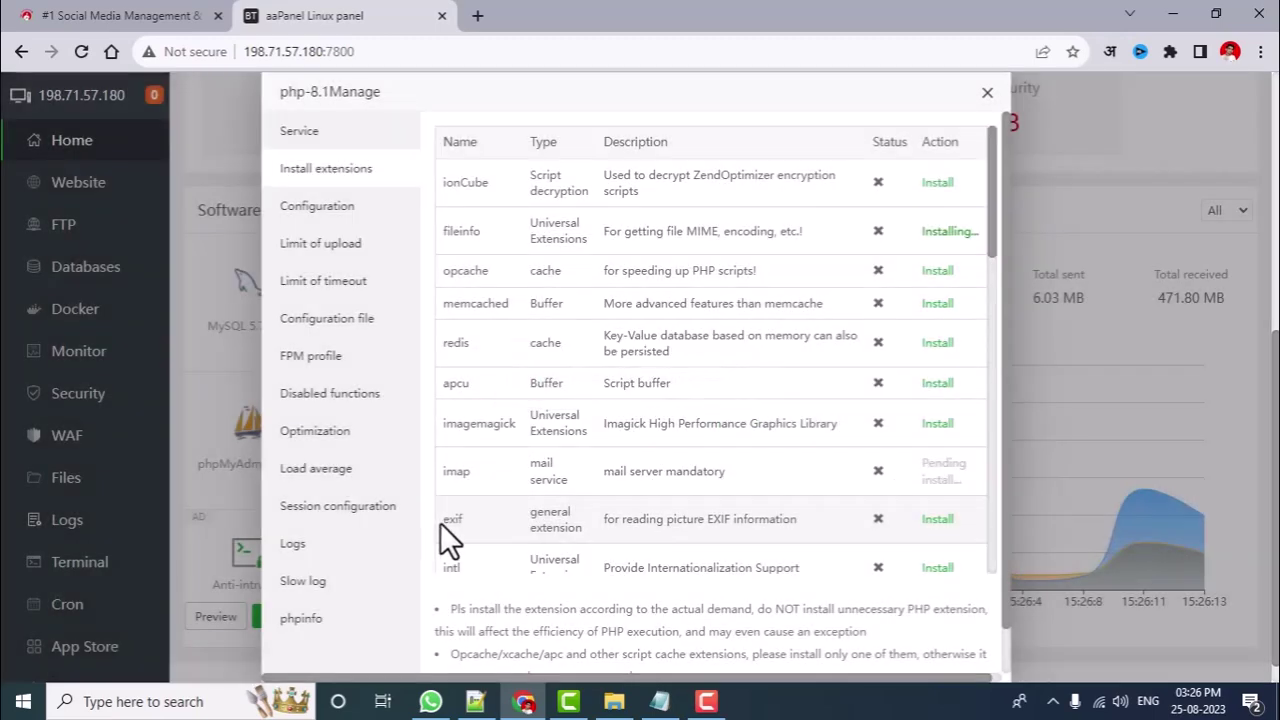
pyautogui.click(935, 519)
pyautogui.click(760, 429)
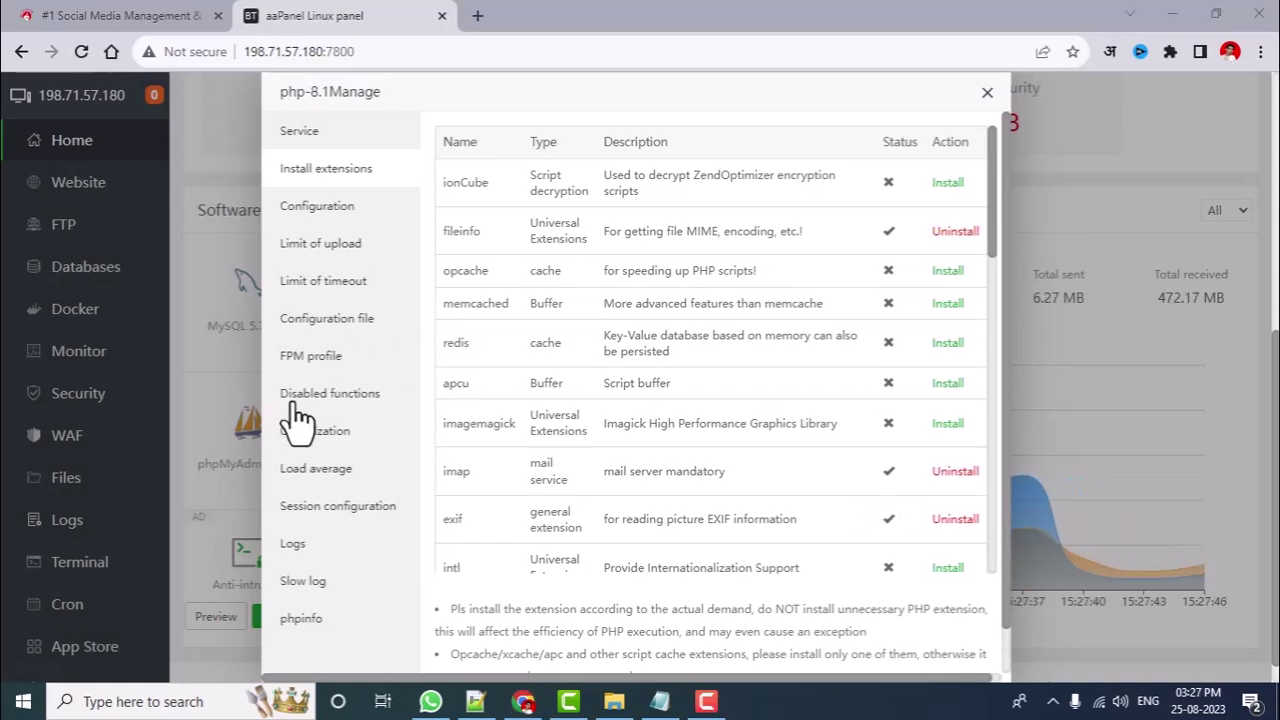
# - Delete putenv from PHP-8.1's disabled functions and close the management window
pyautogui.click(344, 396)
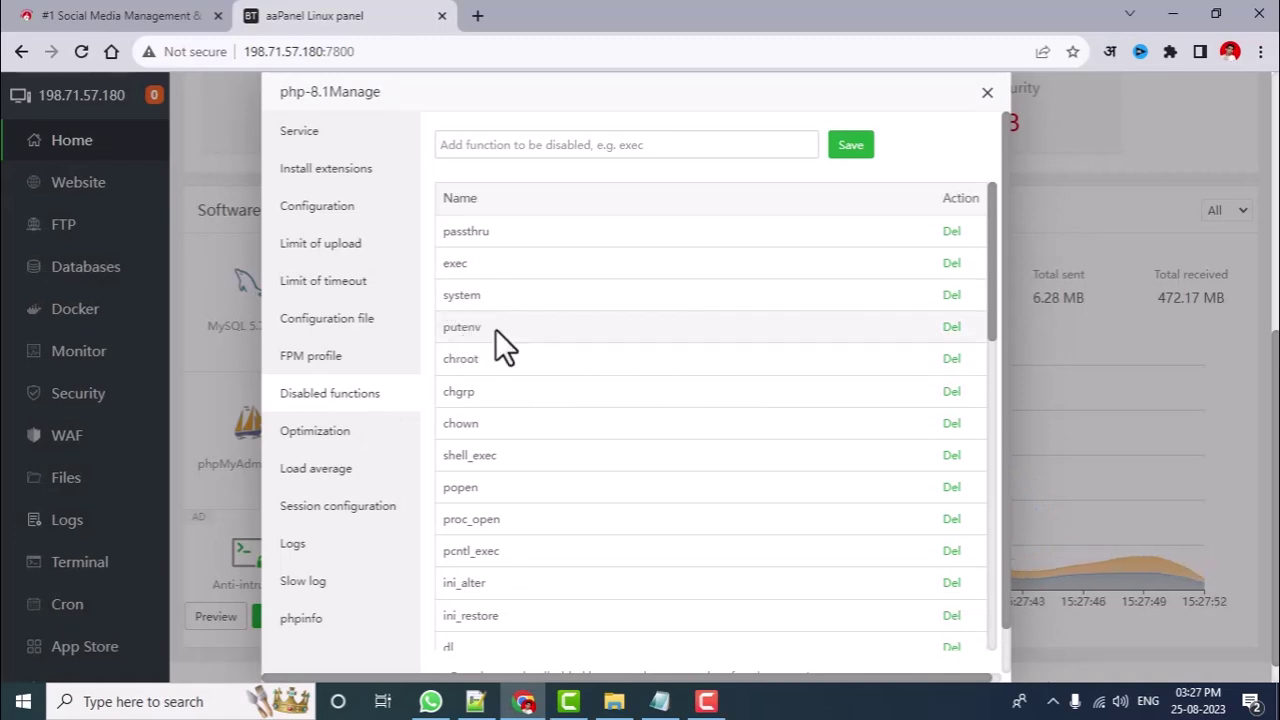
pyautogui.click(951, 327)
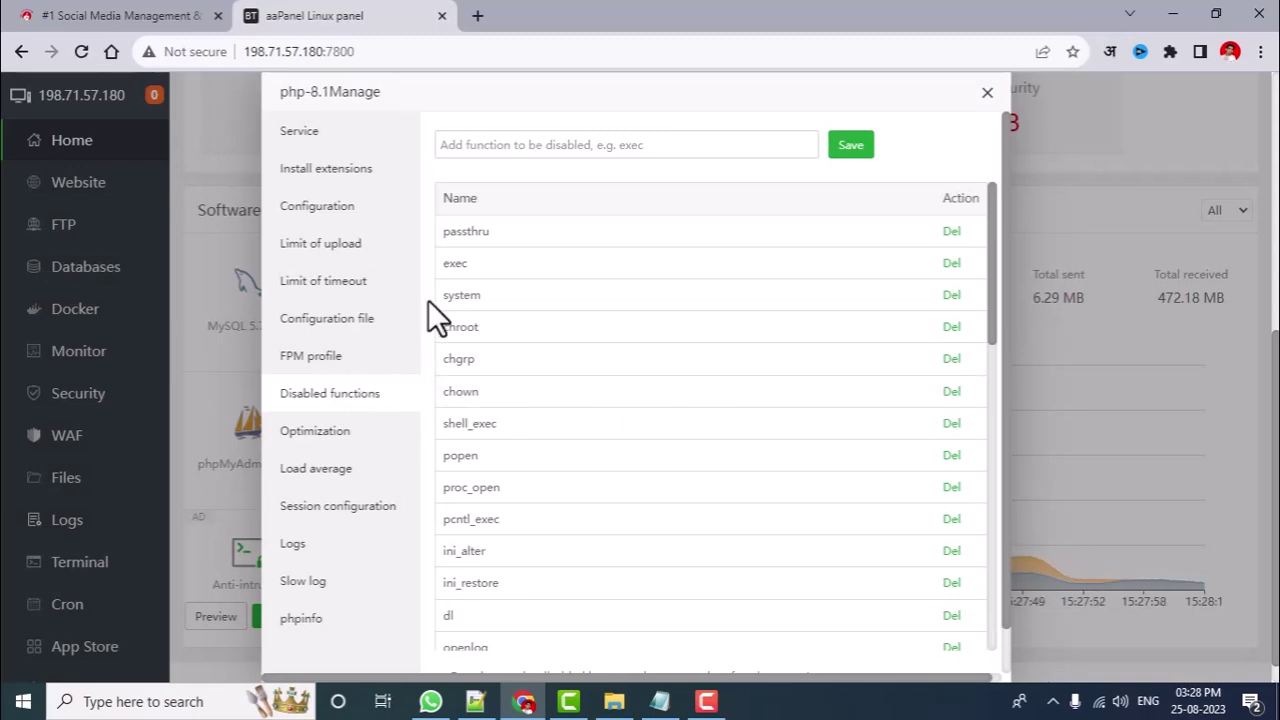
pyautogui.click(987, 94)
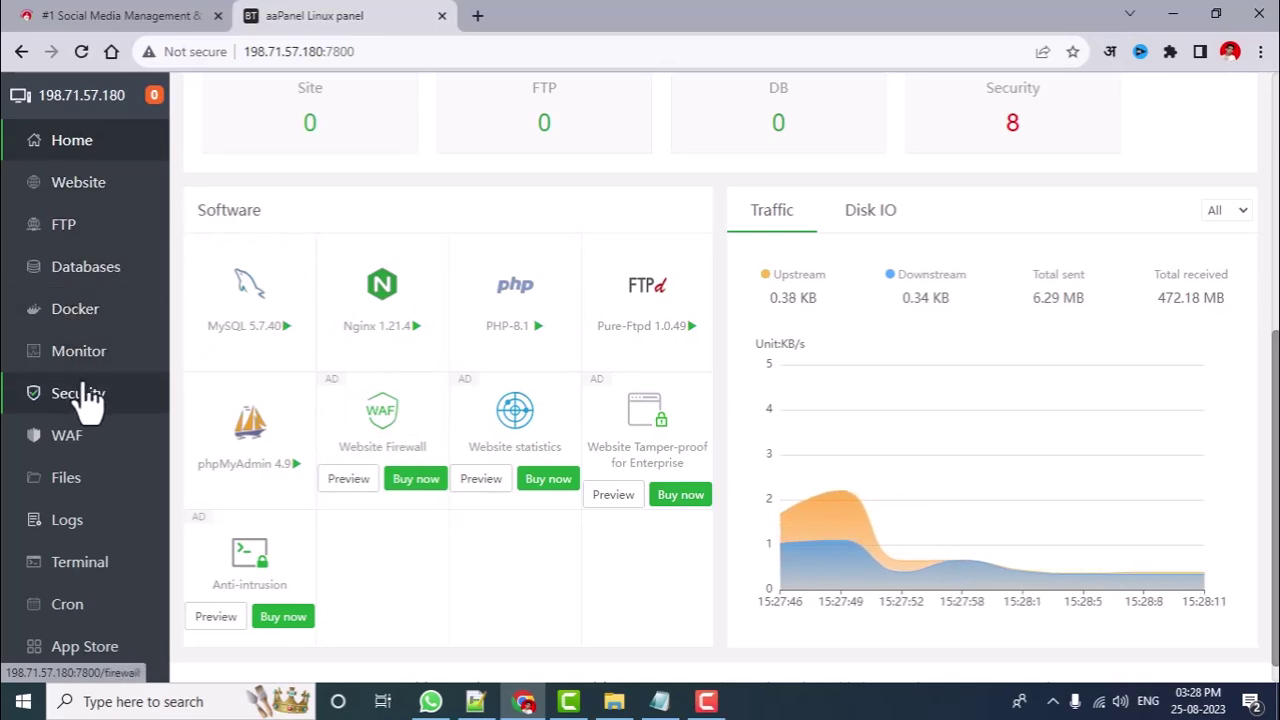
# - Open the aaPanel Terminal's local server login and copy the server's root password from the Notepad++ note
pyautogui.click(88, 570)
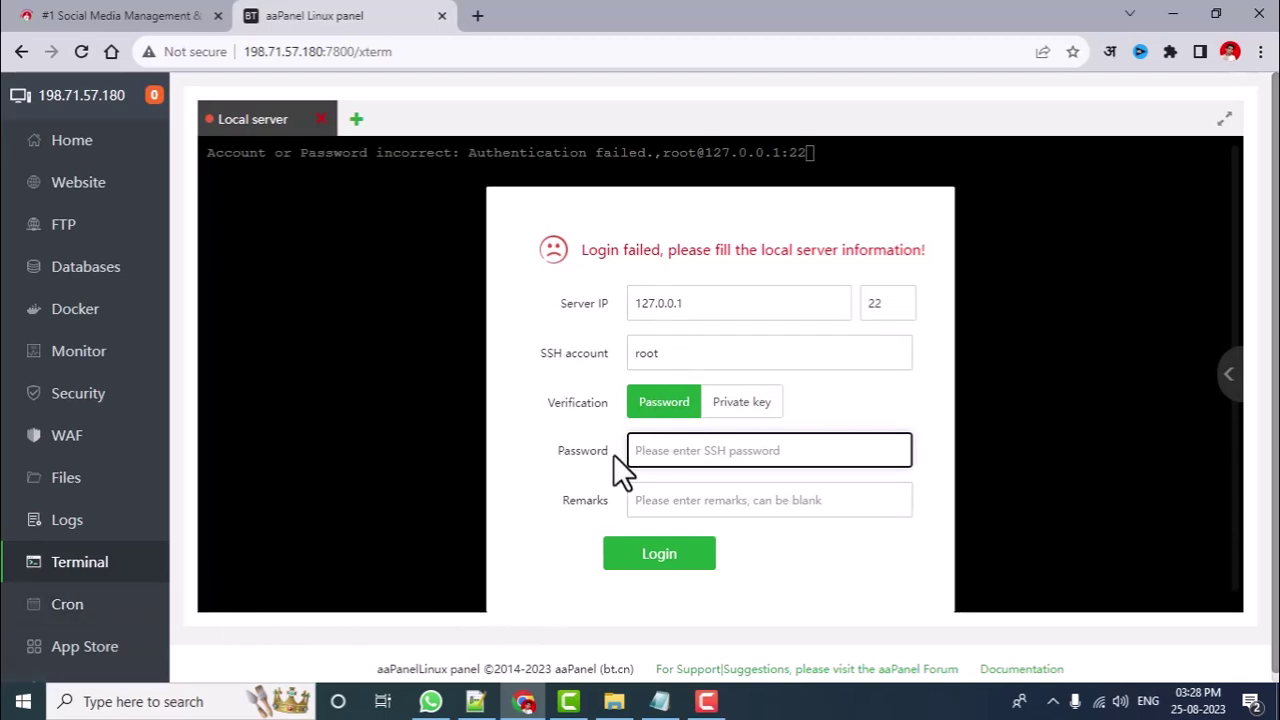
pyautogui.click(475, 701)
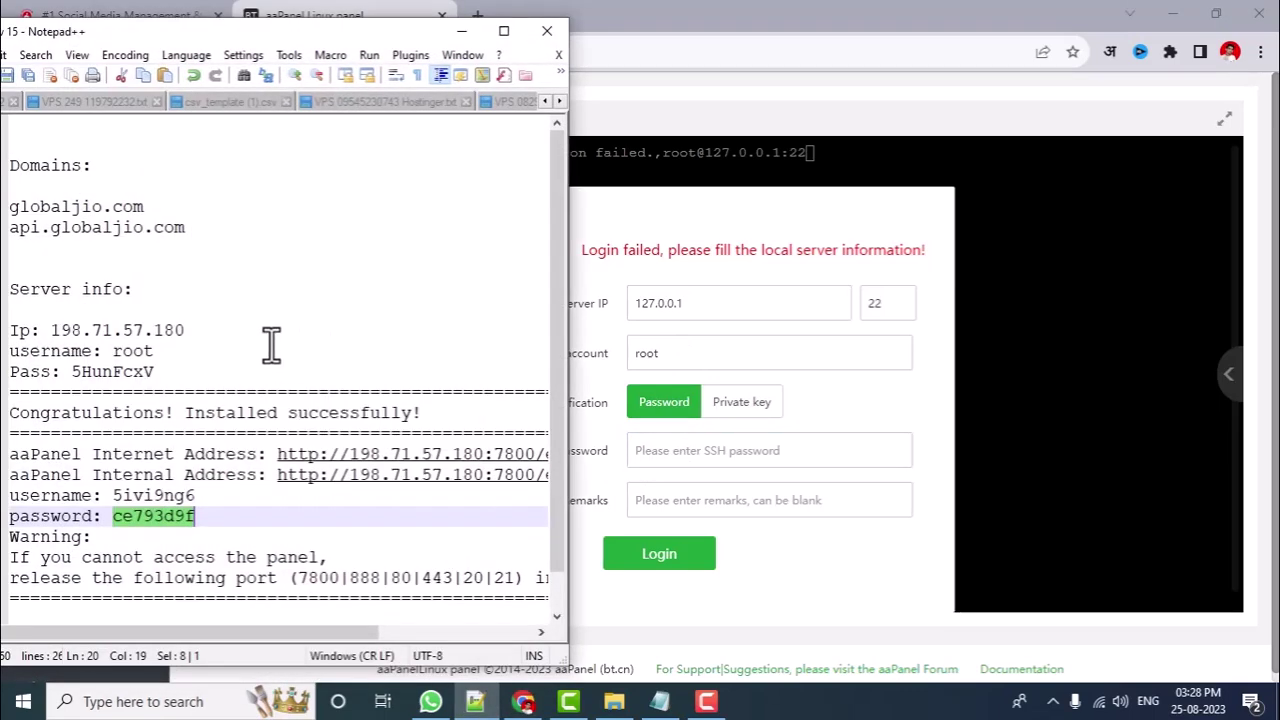
pyautogui.moveTo(260, 40); pyautogui.dragTo(337, 32)
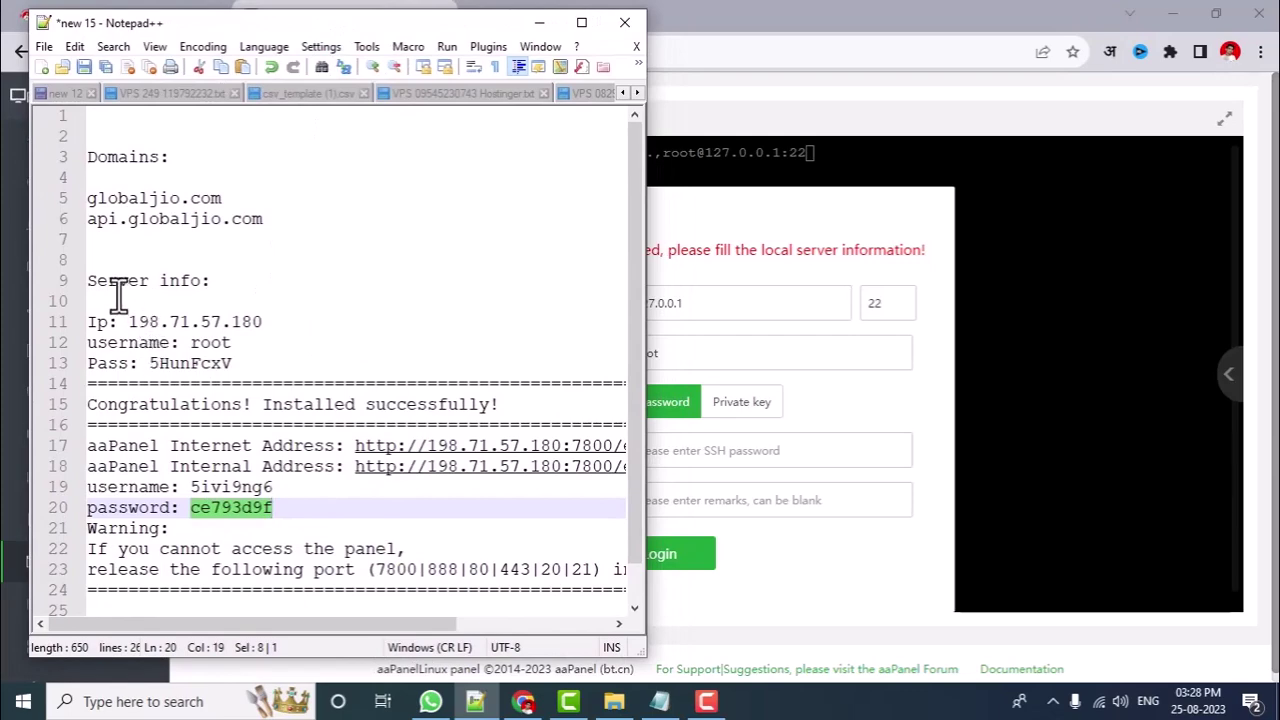
pyautogui.click(210, 510)
pyautogui.moveTo(191, 510); pyautogui.dragTo(265, 510)
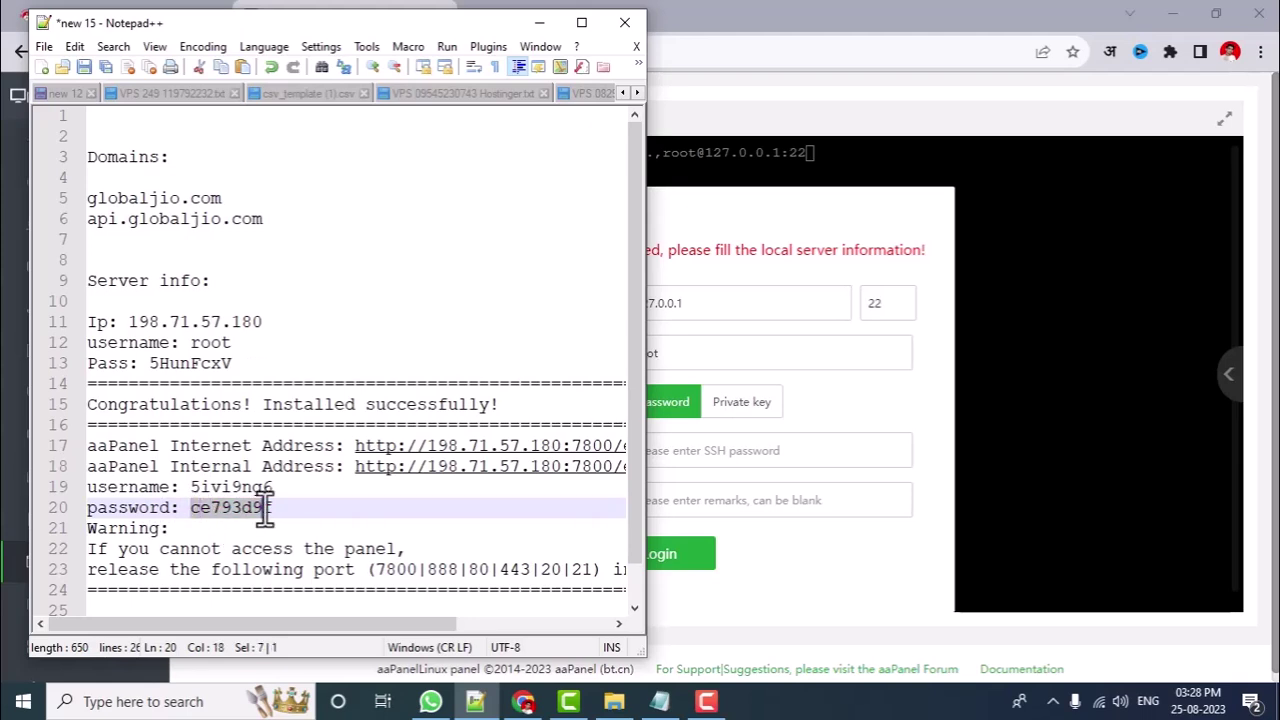
pyautogui.moveTo(150, 363); pyautogui.dragTo(242, 363)
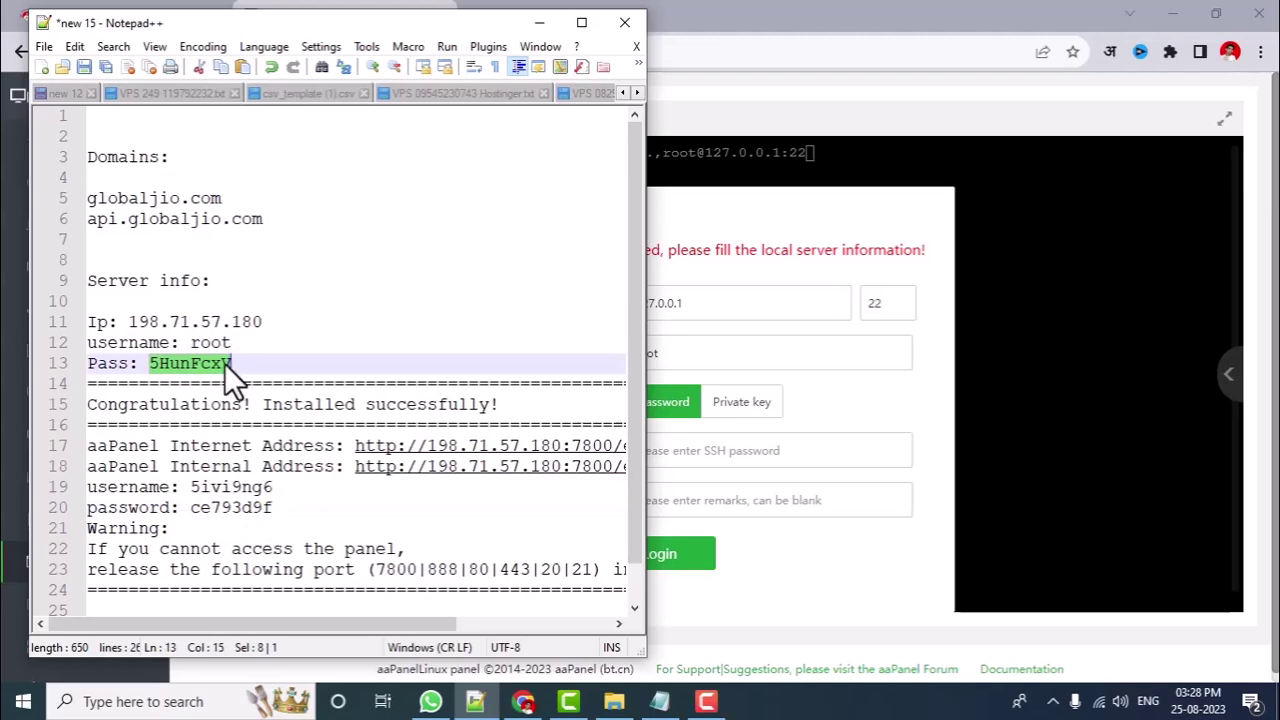
pyautogui.rightClick(236, 366)
pyautogui.click(274, 315)
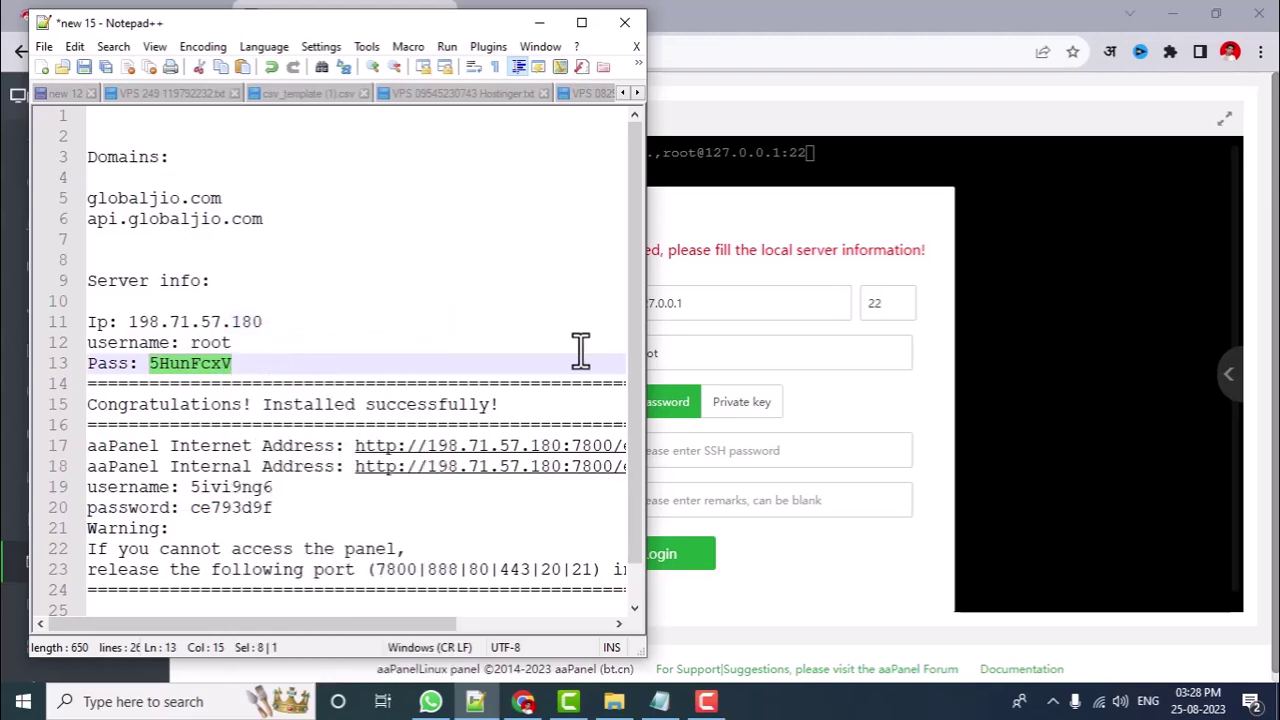
# - Paste the root password into the SSH Password field of the local server login and log in
pyautogui.click(728, 358)
pyautogui.click(686, 450)
pyautogui.rightClick(686, 450)
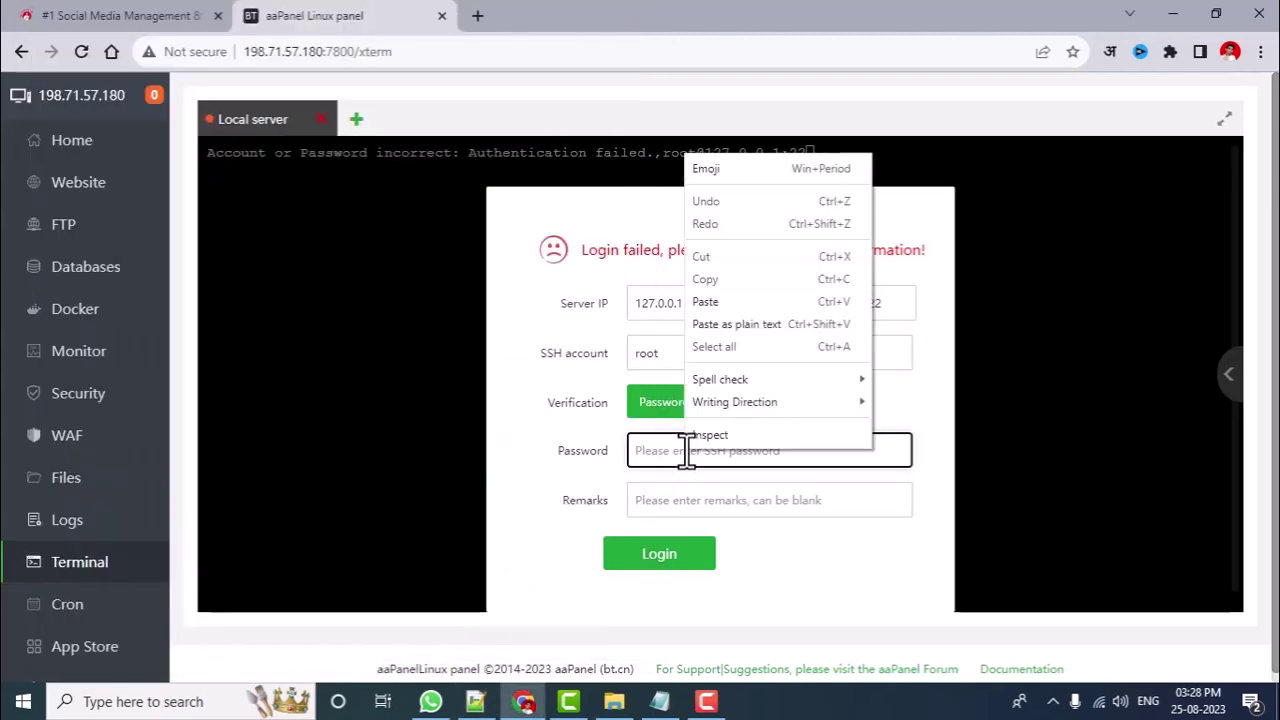
pyautogui.click(735, 322)
pyautogui.click(663, 556)
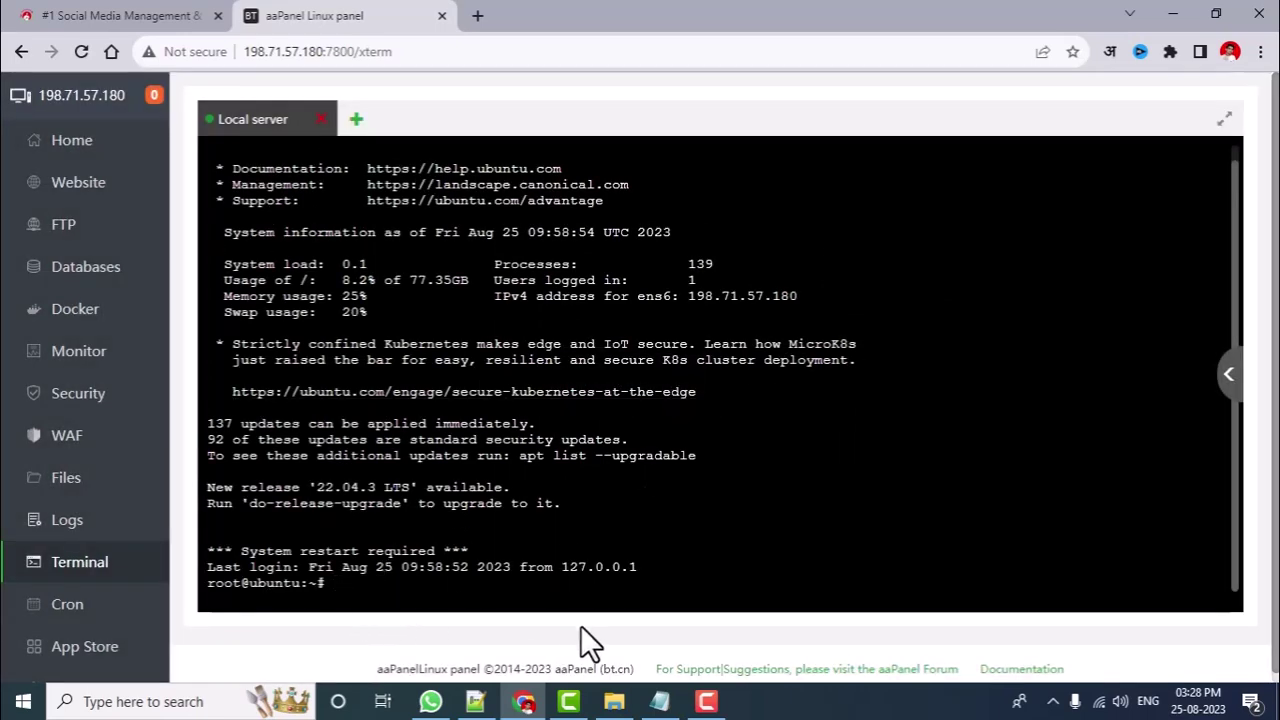
# - Switch to new ubutntu.txt in Notepad and copy the sudo apt-get install line for libnss3-dev, libatk-bridge2.0-dev, libcups2-dev, libxkbcommon-dev and libgtk-3-dev
pyautogui.click(659, 701)
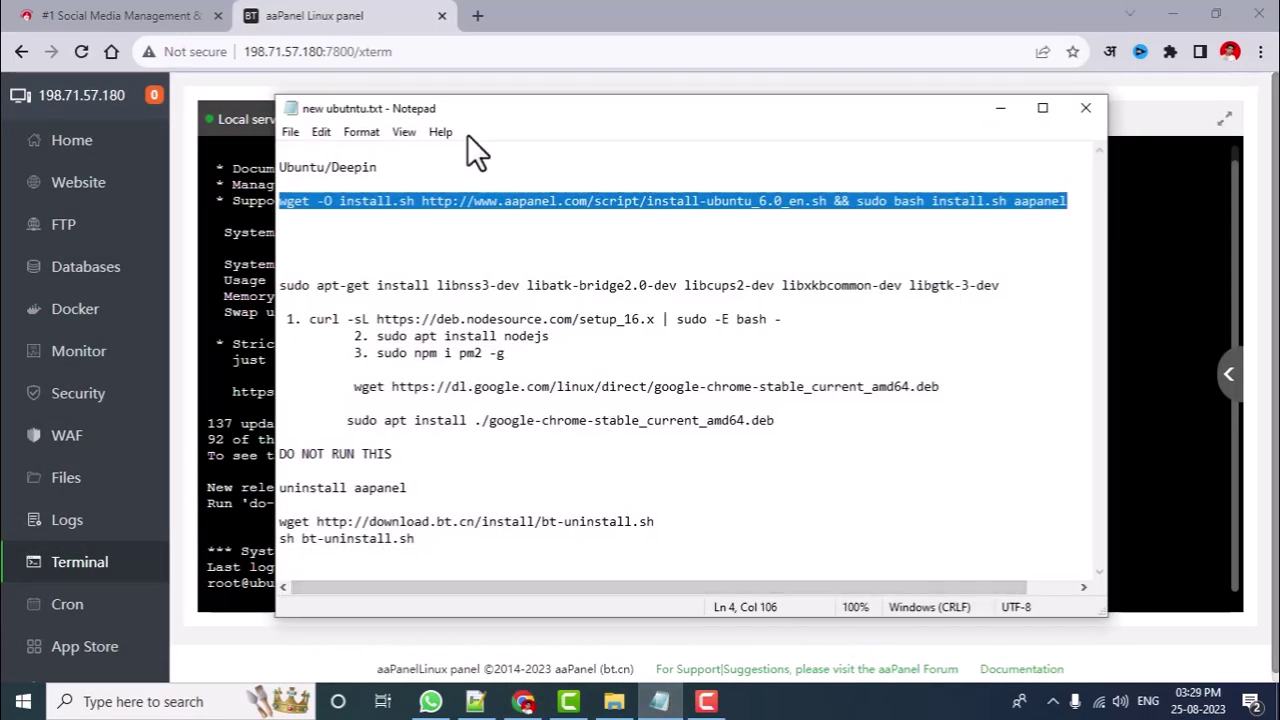
pyautogui.moveTo(484, 110); pyautogui.dragTo(602, 85)
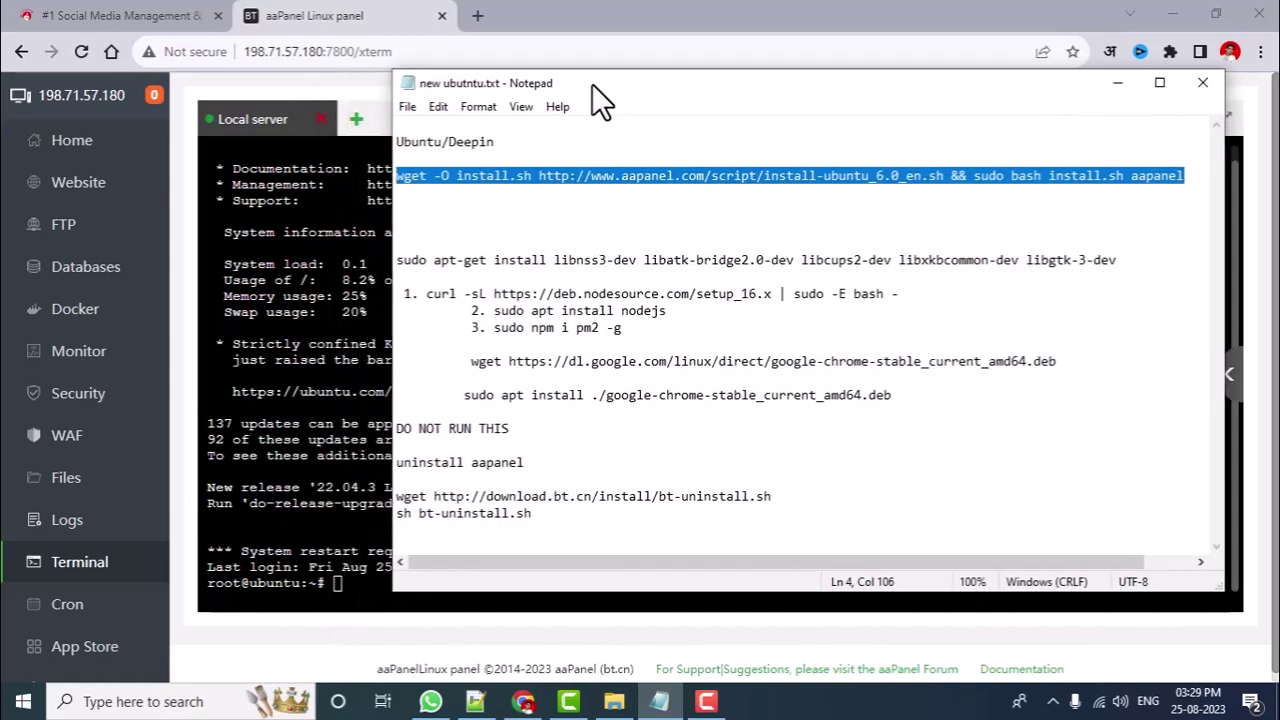
pyautogui.click(404, 260)
pyautogui.keyDown('shift'); pyautogui.click(1130, 262); pyautogui.keyUp('shift')
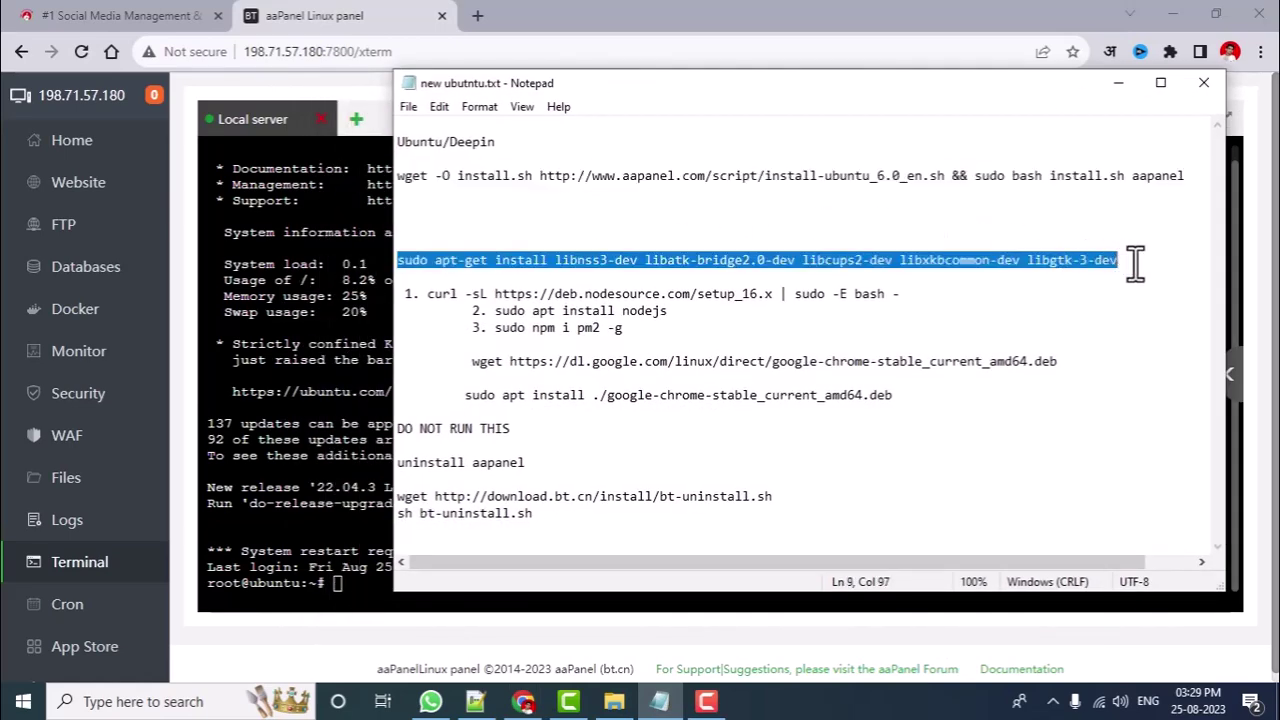
pyautogui.rightClick(1070, 258)
pyautogui.click(1082, 311)
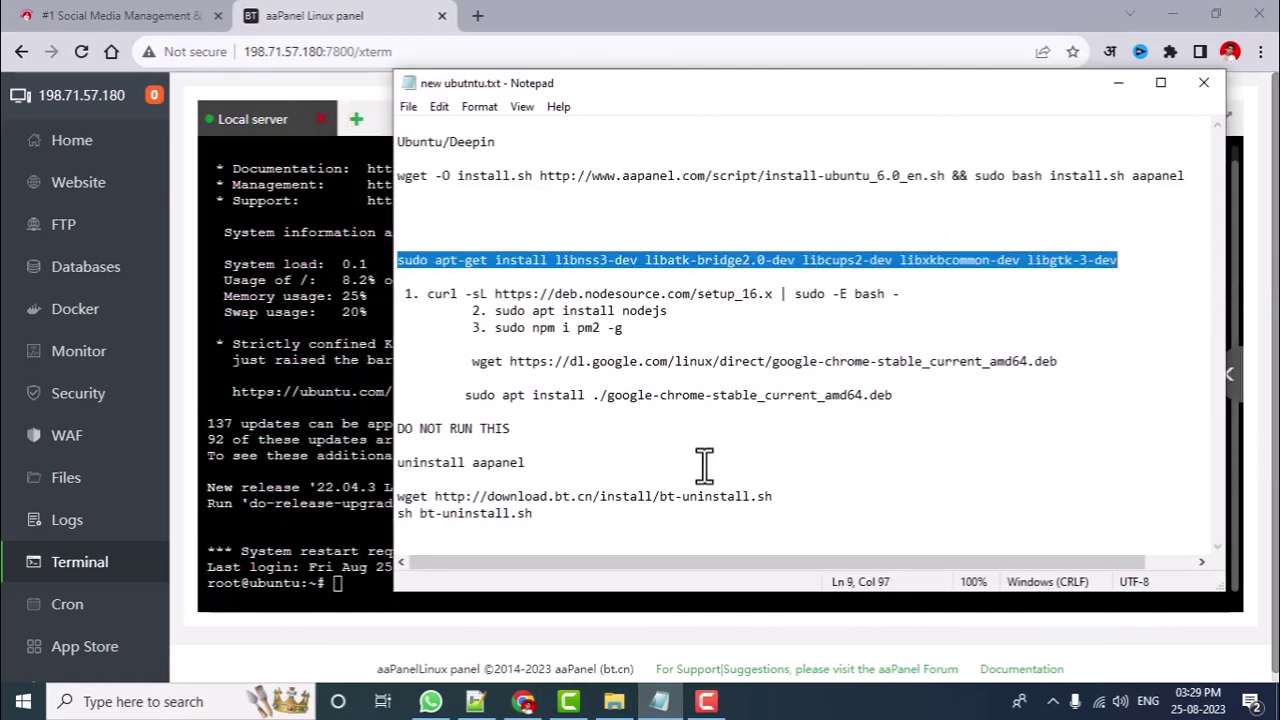
# - Paste the copied apt-get install command at the aaPanel terminal prompt, run it, and accept continuing with the package installation
pyautogui.click(360, 590)
pyautogui.rightClick(355, 590)
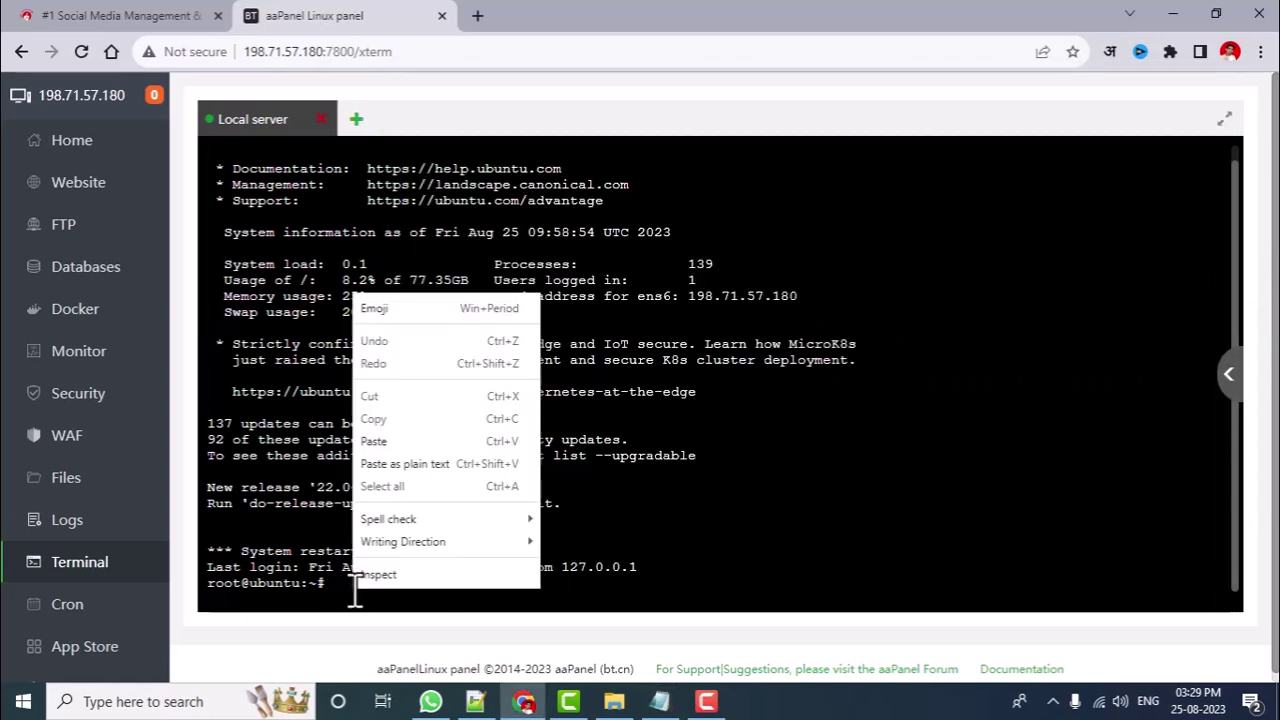
pyautogui.click(399, 465)
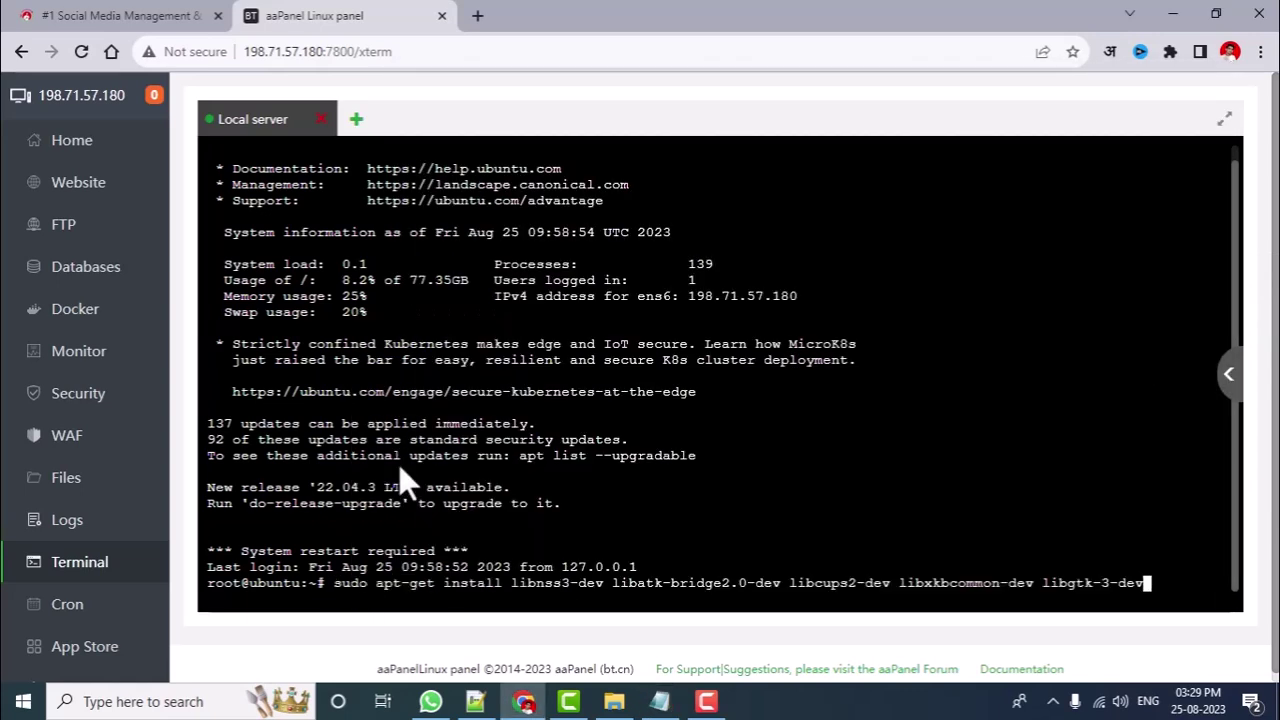
pyautogui.press('Return')
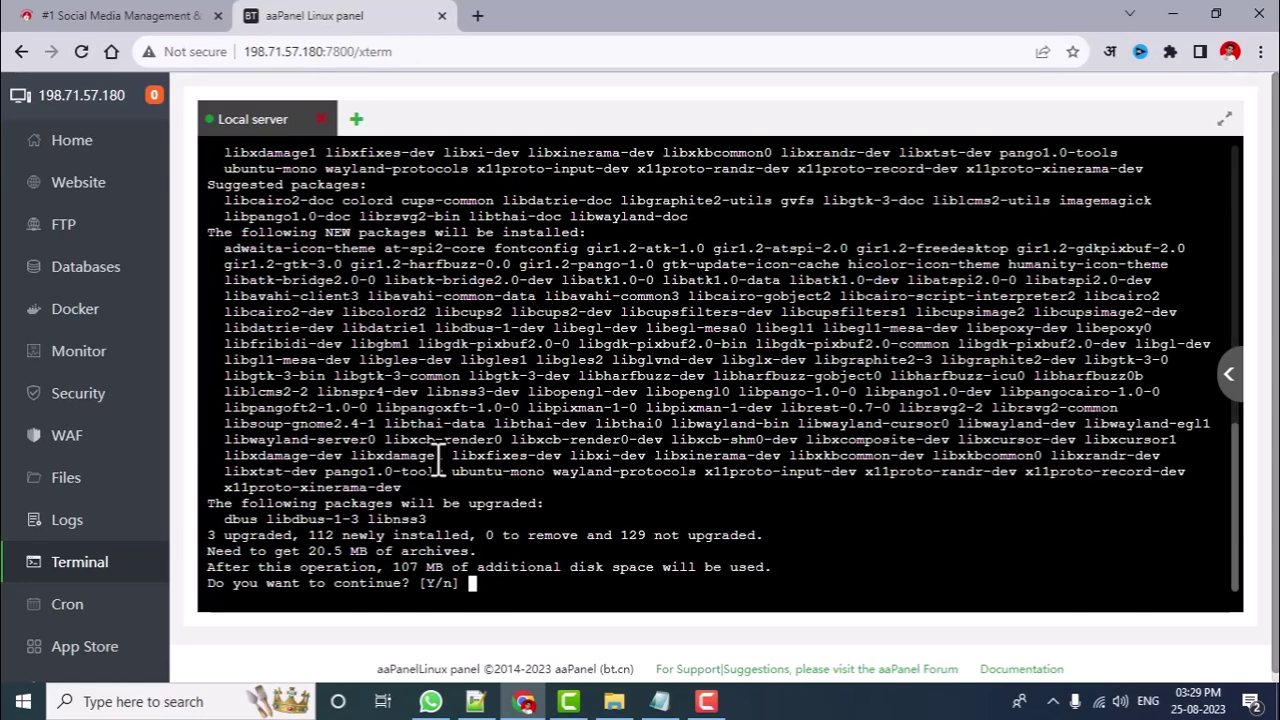
pyautogui.press('Return')
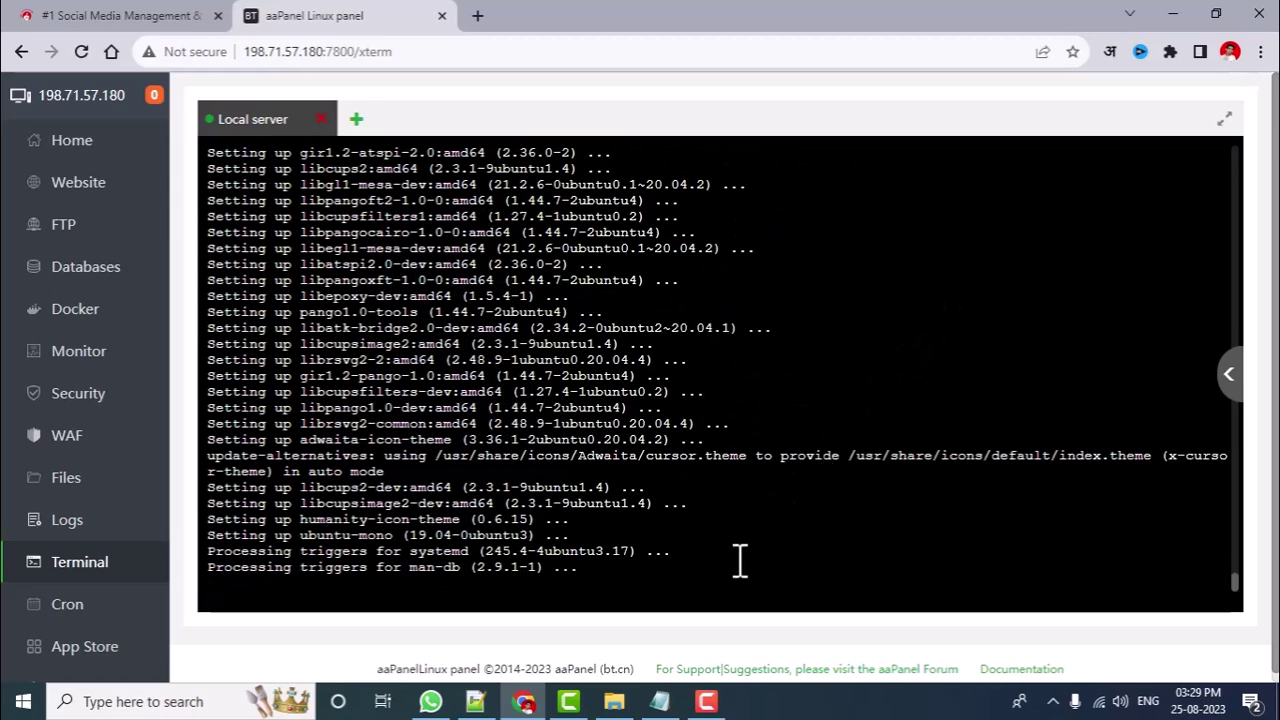
# - Switch to new ubutntu.txt in Notepad and copy the curl command for the NodeSource setup_16.x script, leaving out its list number
pyautogui.click(659, 701)
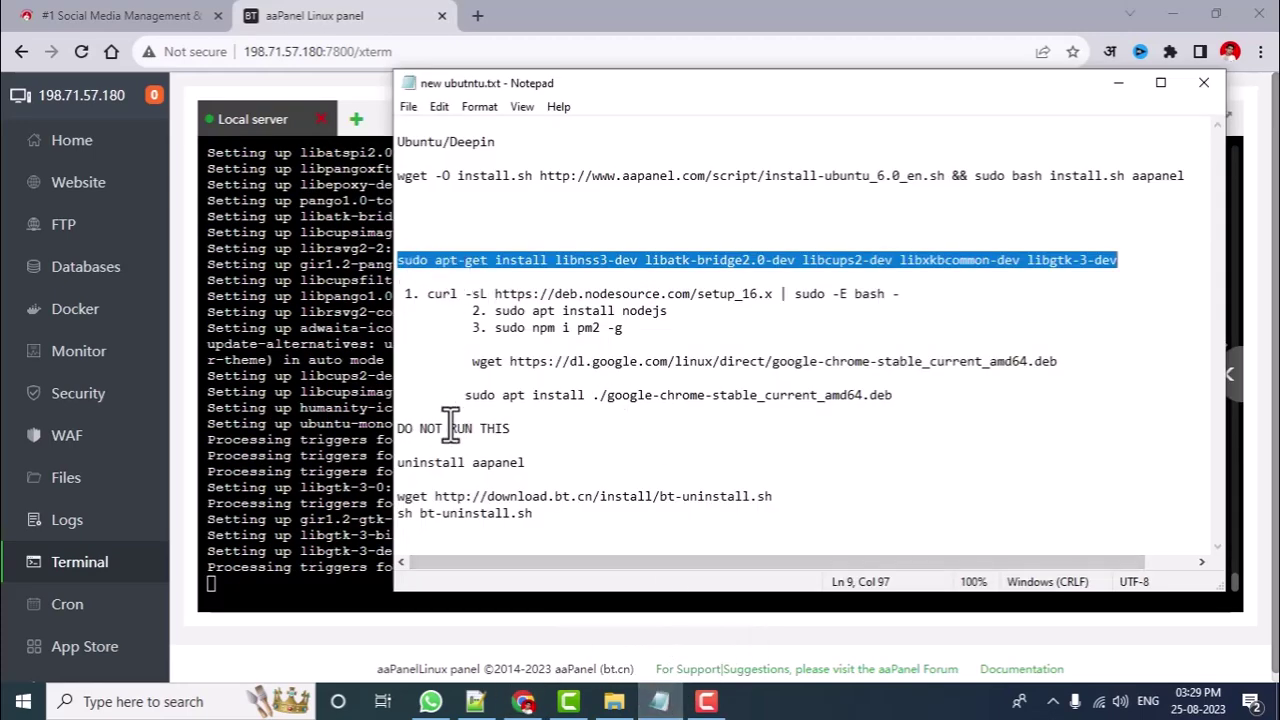
pyautogui.moveTo(398, 428); pyautogui.dragTo(565, 523)
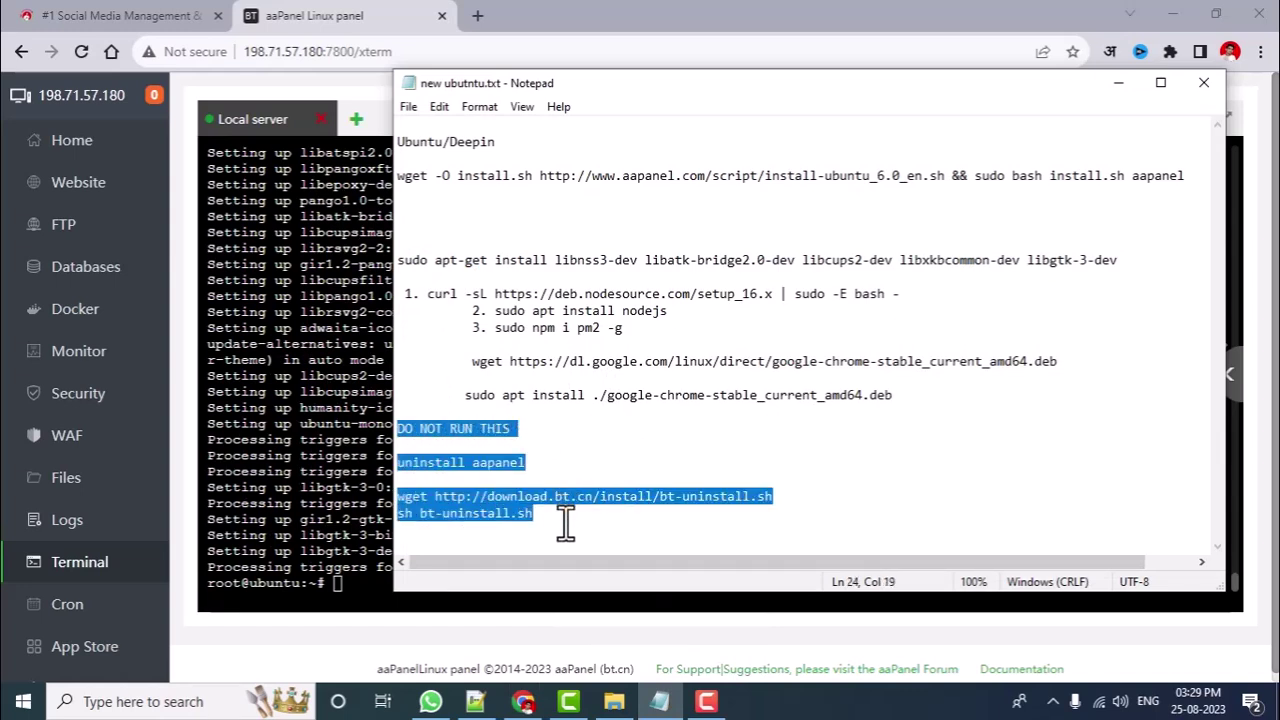
pyautogui.click(420, 463)
pyautogui.moveTo(403, 463); pyautogui.dragTo(543, 458)
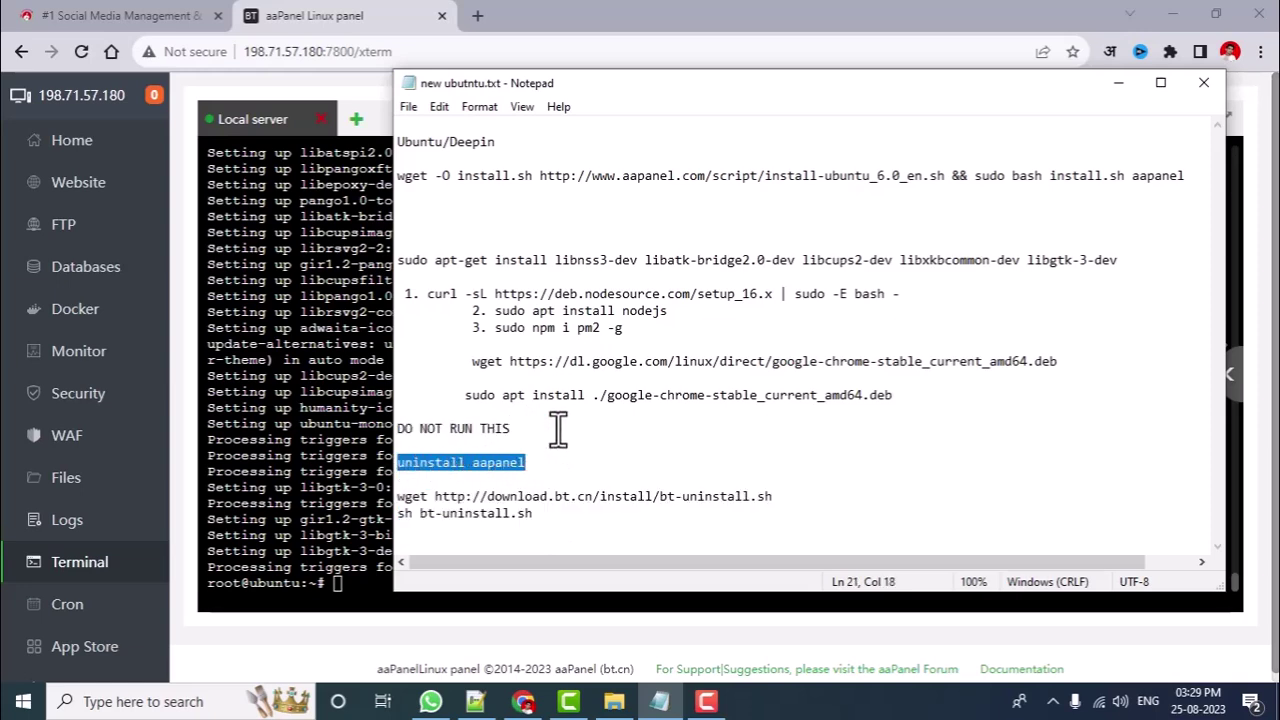
pyautogui.click(599, 236)
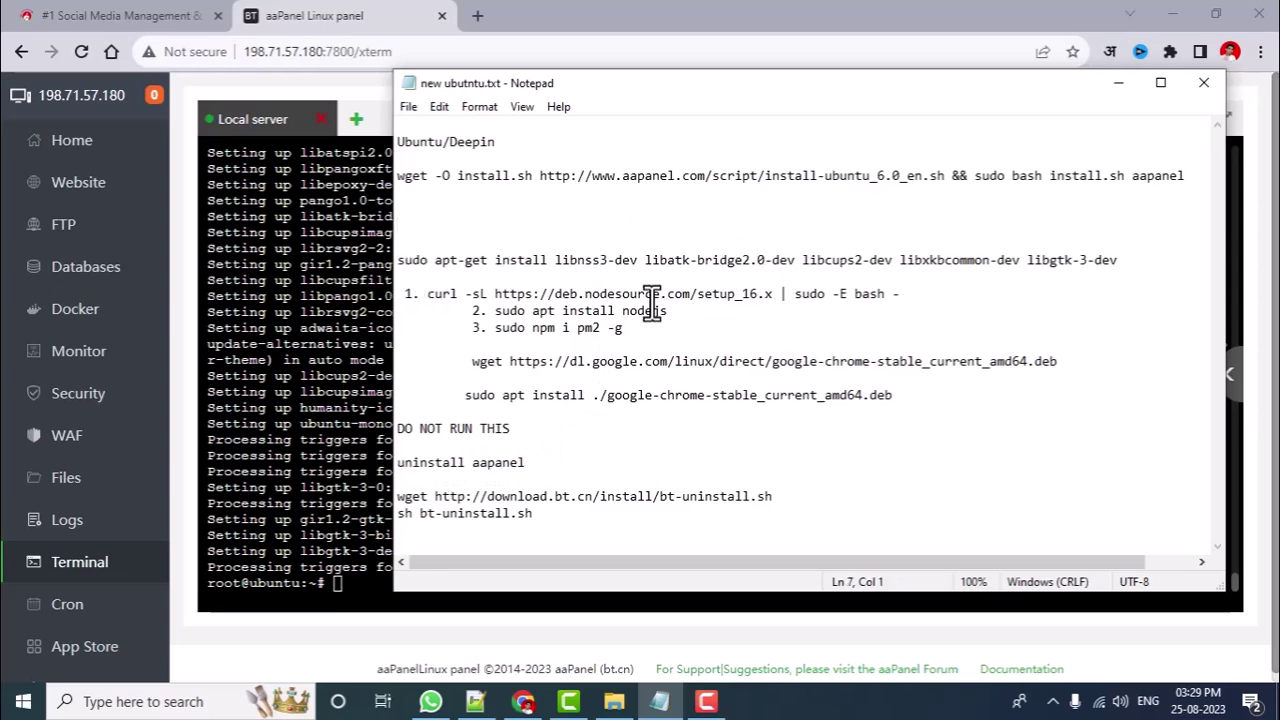
pyautogui.moveTo(428, 293); pyautogui.dragTo(903, 290)
pyautogui.rightClick(880, 292)
pyautogui.click(908, 350)
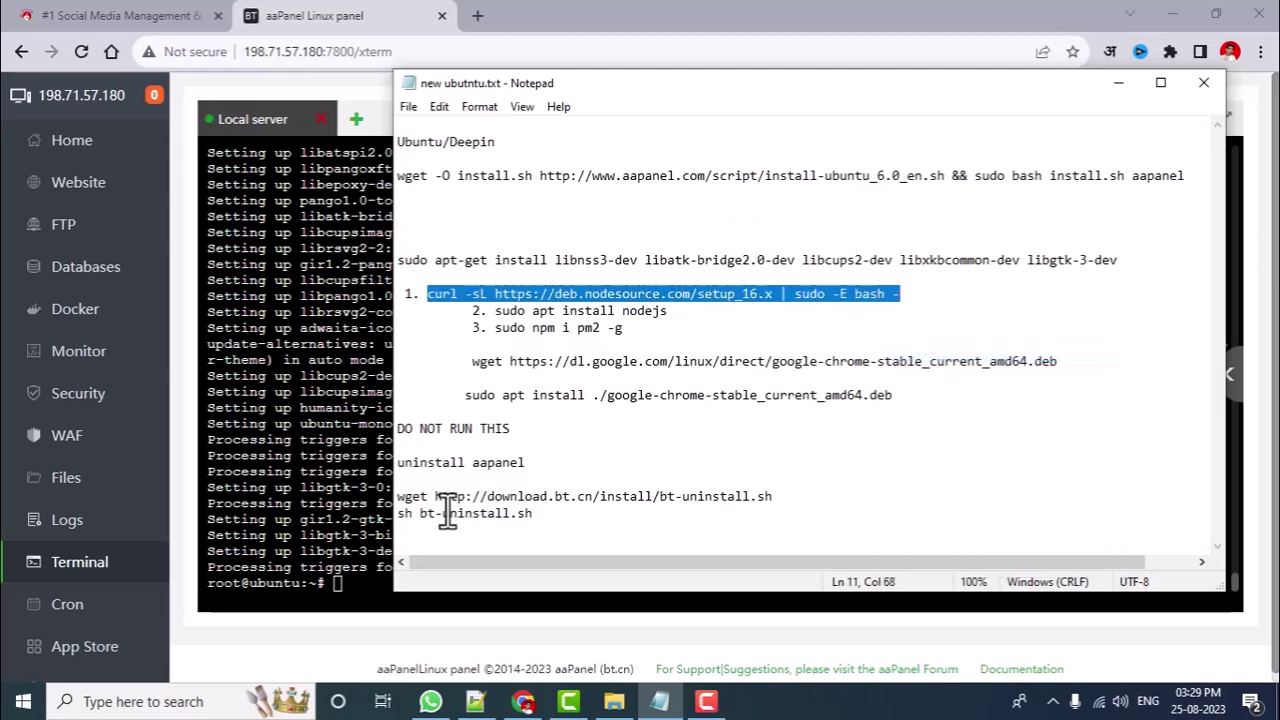
# - Paste the copied curl command for setup_16.x at the aaPanel terminal prompt and run it
pyautogui.click(345, 586)
pyautogui.rightClick(350, 586)
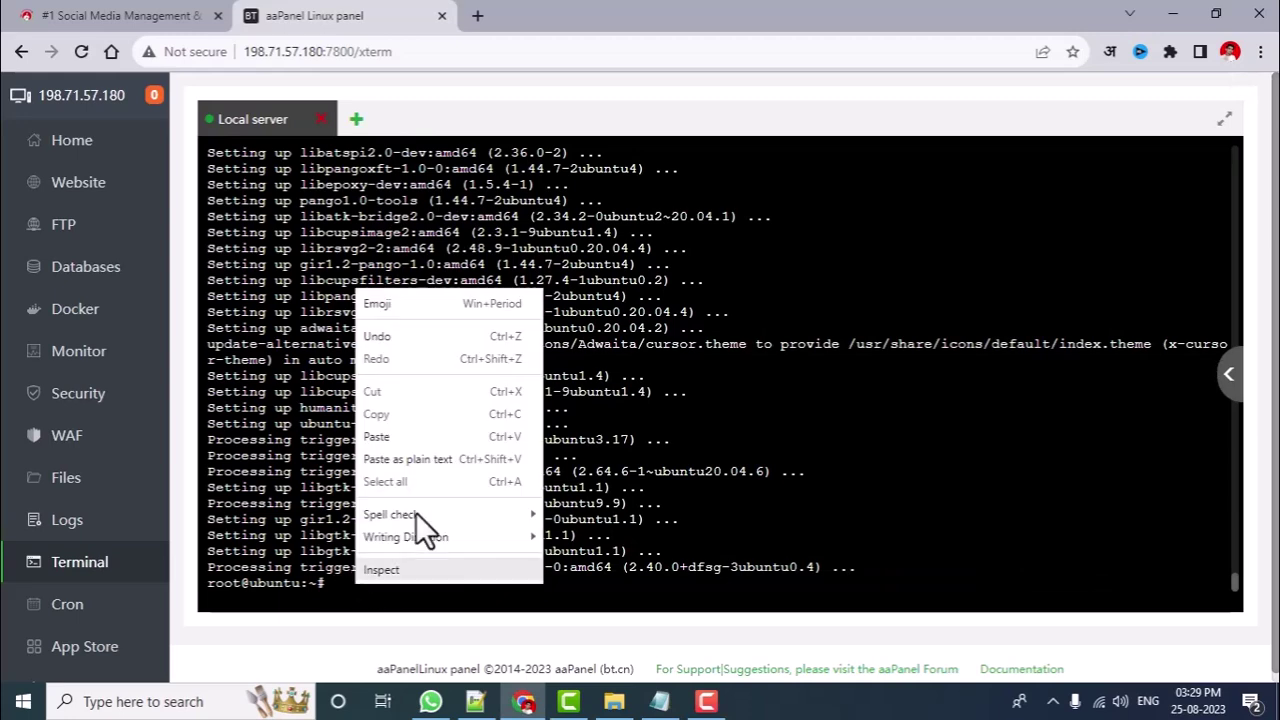
pyautogui.click(429, 459)
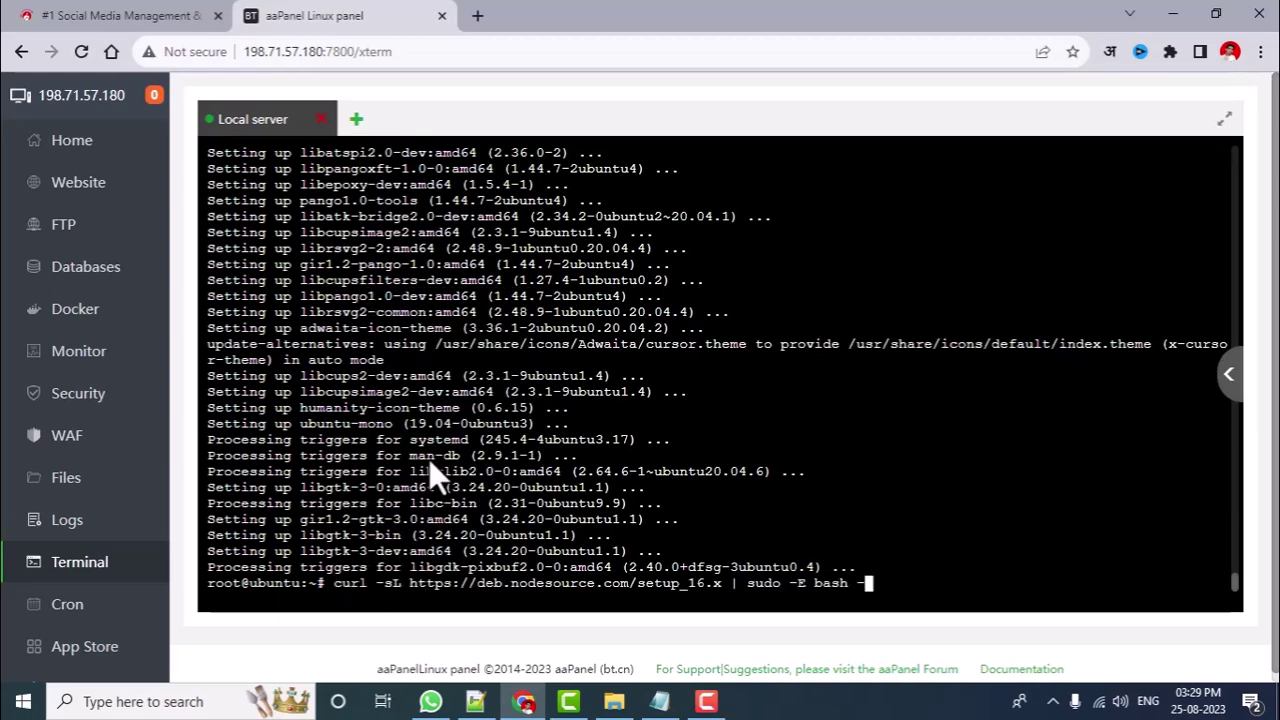
pyautogui.press('Return')
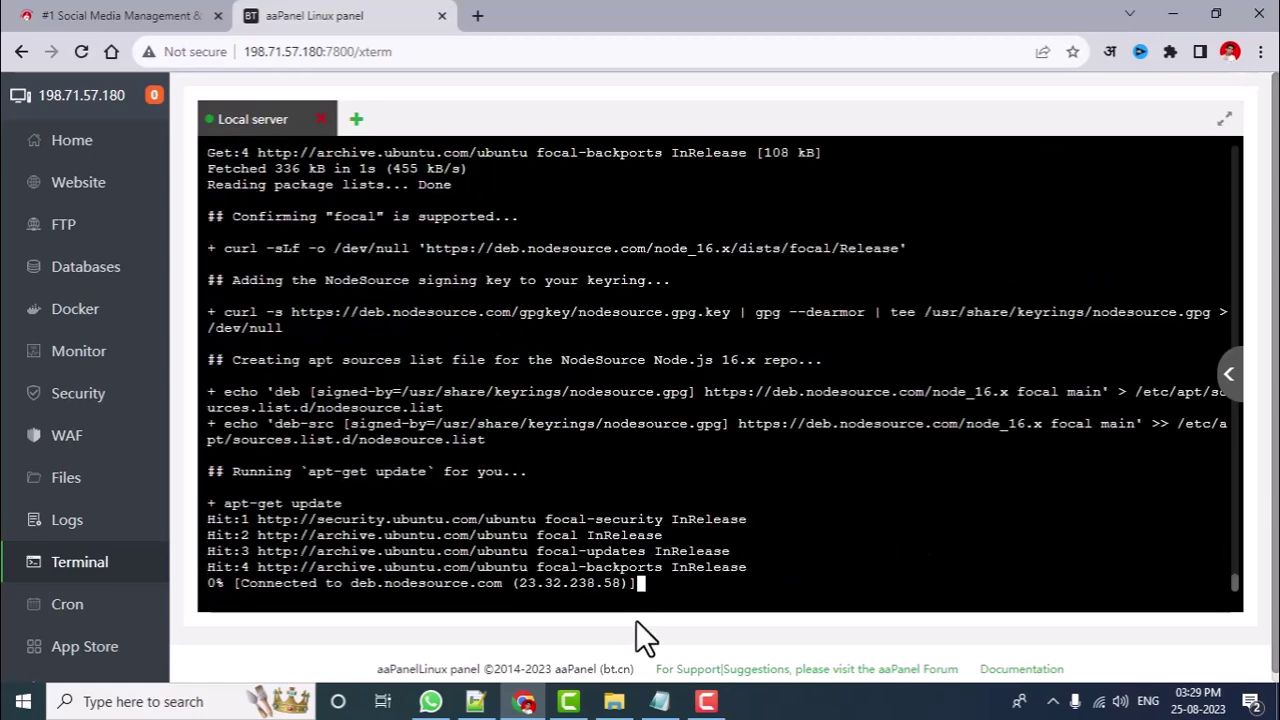
# - Copy "sudo apt install nodejs" from the Notepad note and run it in the aaPanel terminal
pyautogui.click(660, 706)
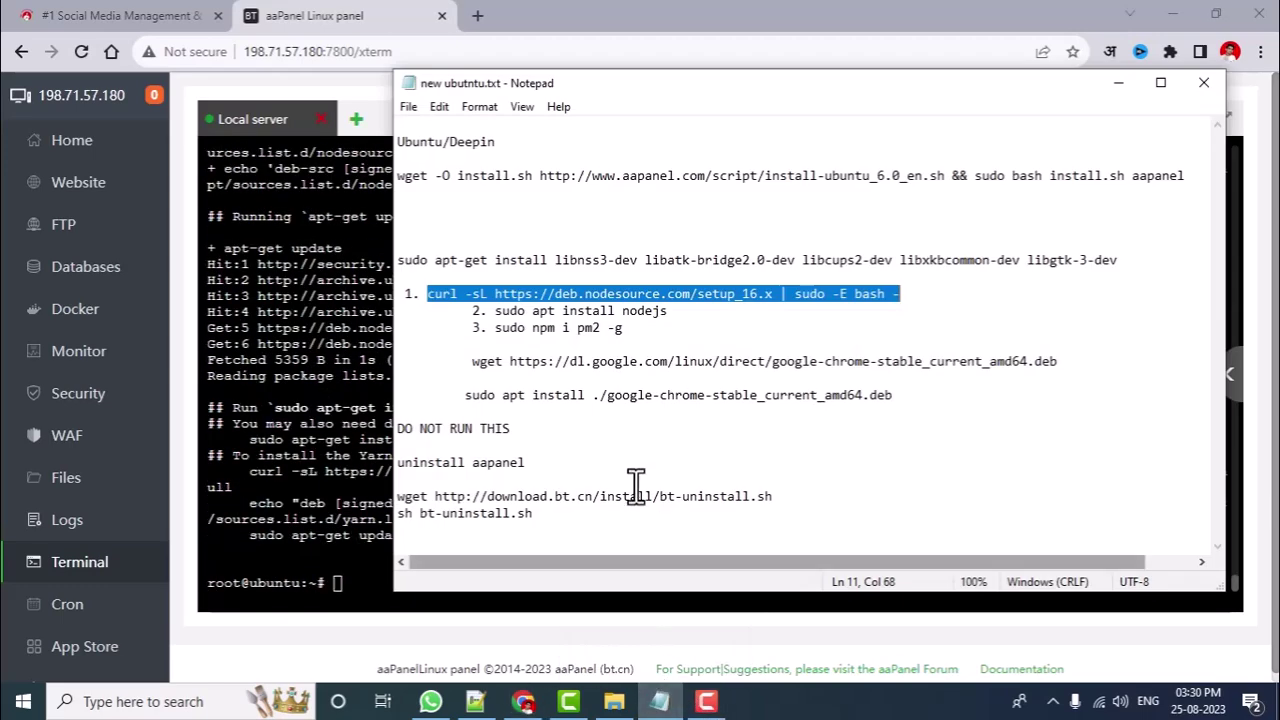
pyautogui.click(496, 311)
pyautogui.moveTo(522, 311); pyautogui.dragTo(672, 313)
pyautogui.rightClick(665, 313)
pyautogui.click(714, 366)
pyautogui.click(350, 588)
pyautogui.rightClick(350, 588)
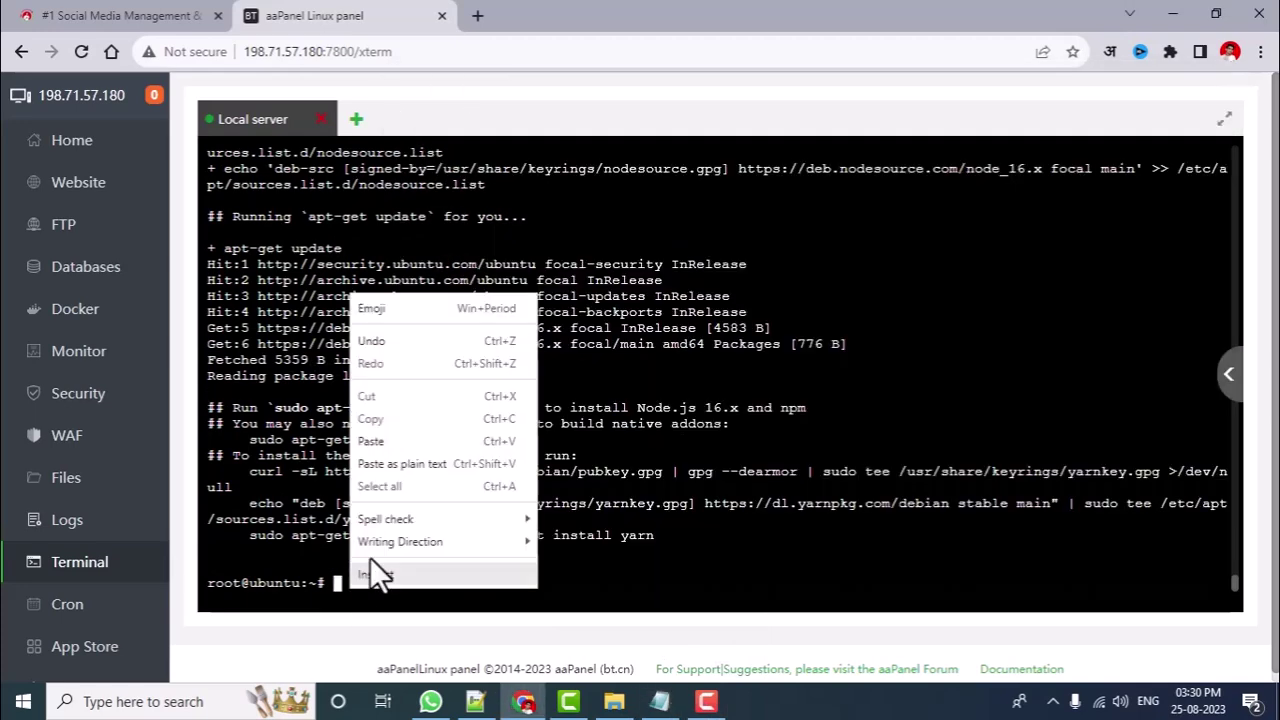
pyautogui.click(393, 463)
pyautogui.press('Return')
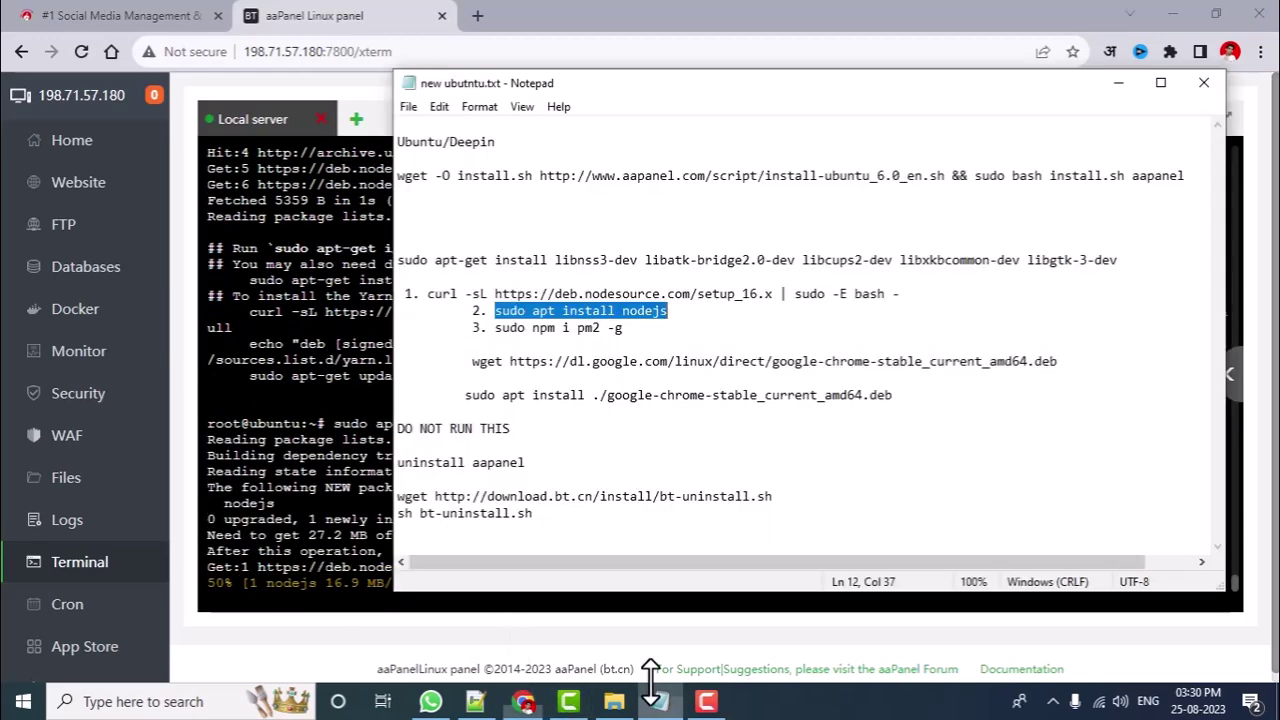
# - Copy "sudo npm i pm2 -g" from the Notepad note and run it in the aaPanel terminal
pyautogui.click(659, 701)
pyautogui.moveTo(496, 328); pyautogui.dragTo(625, 330)
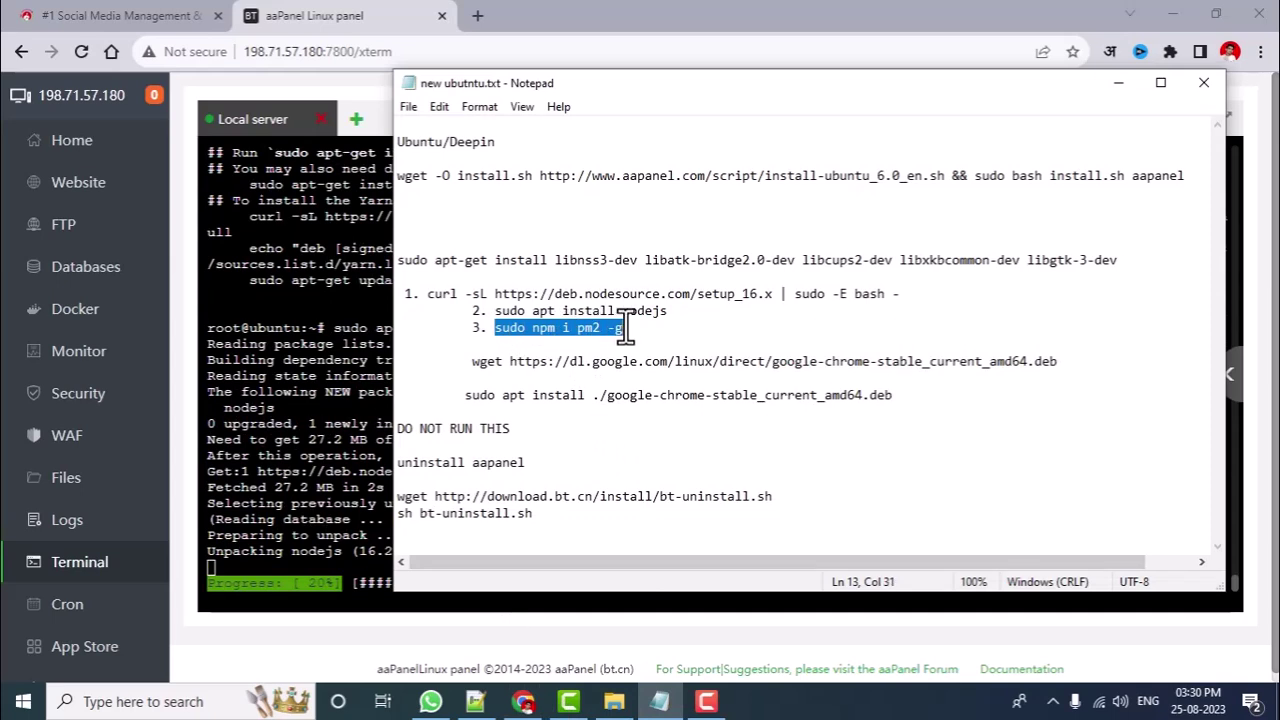
pyautogui.rightClick(615, 330)
pyautogui.click(654, 389)
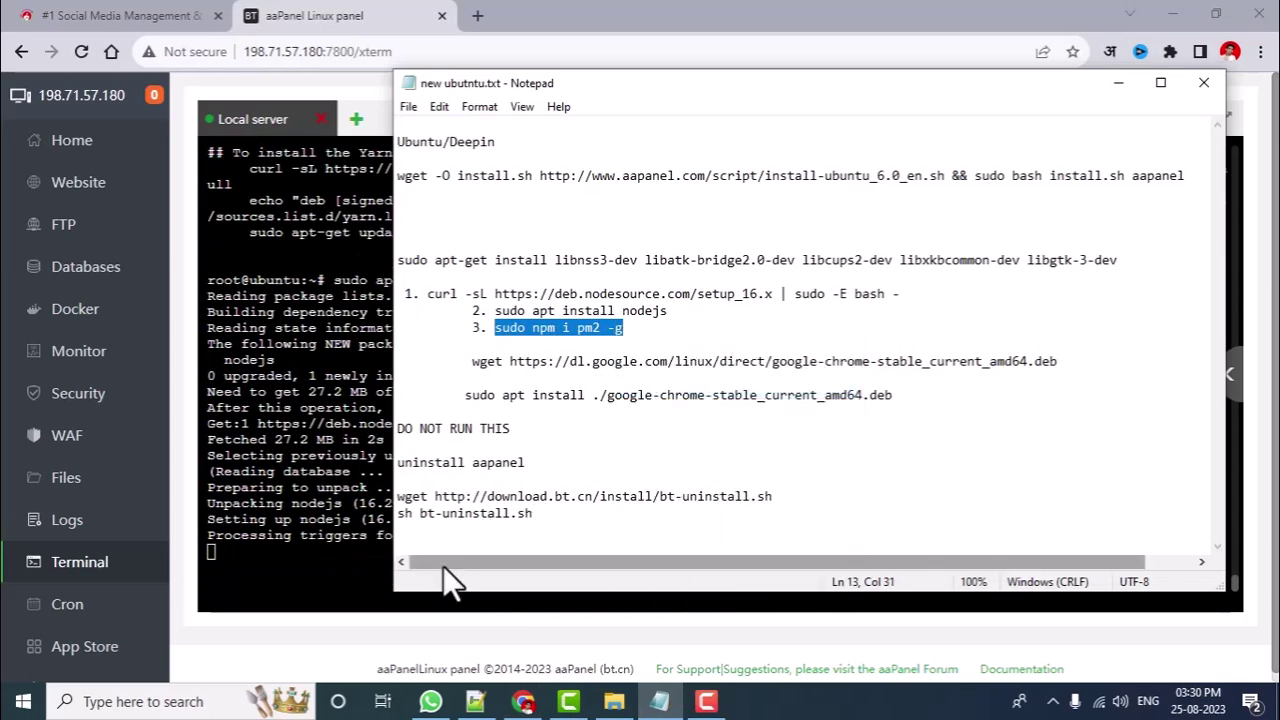
pyautogui.click(401, 606)
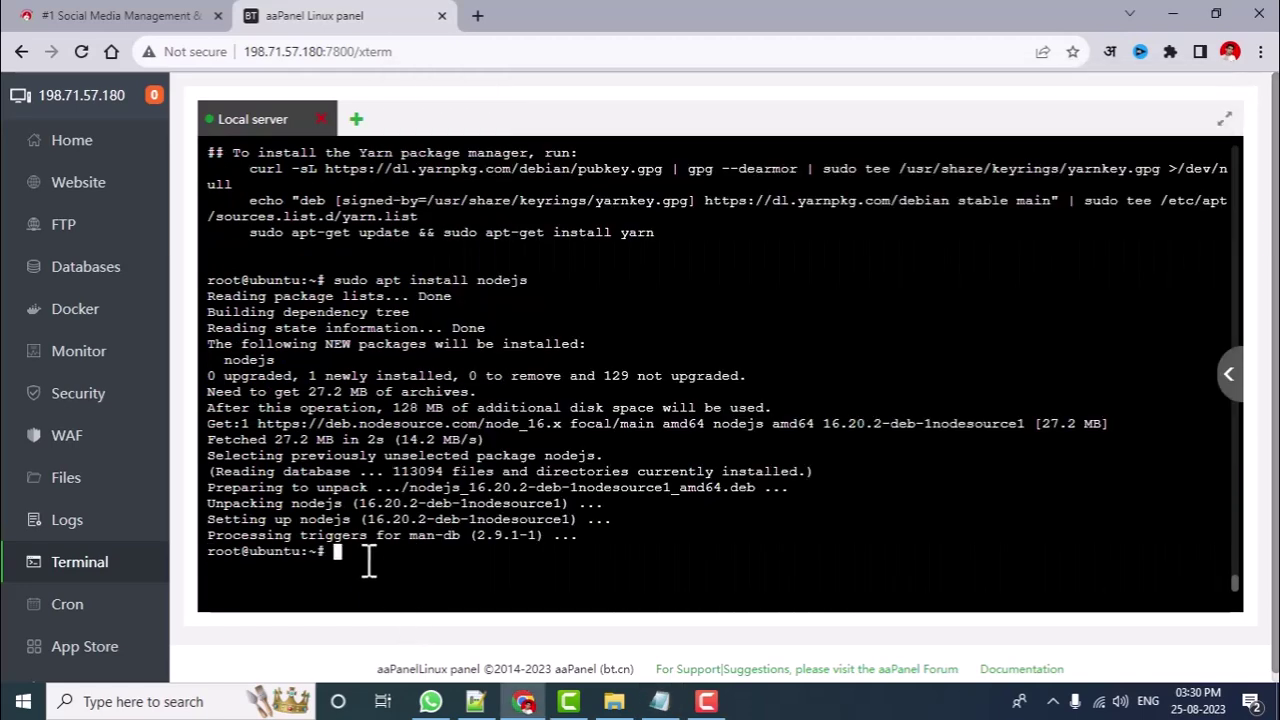
pyautogui.rightClick(368, 559)
pyautogui.click(413, 436)
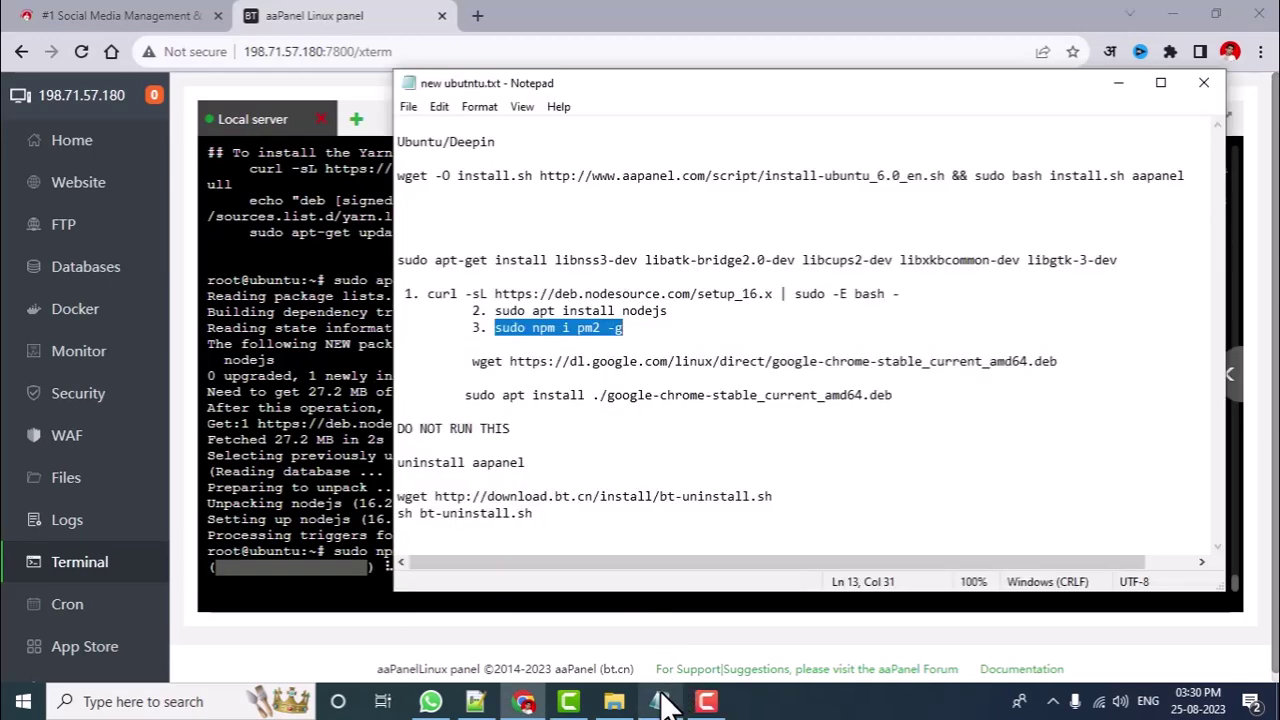
# - Copy the wget command for google-chrome-stable_current_amd64.deb from the Notepad note and run it in the aaPanel terminal
pyautogui.click(660, 701)
pyautogui.moveTo(471, 361); pyautogui.dragTo(1058, 361)
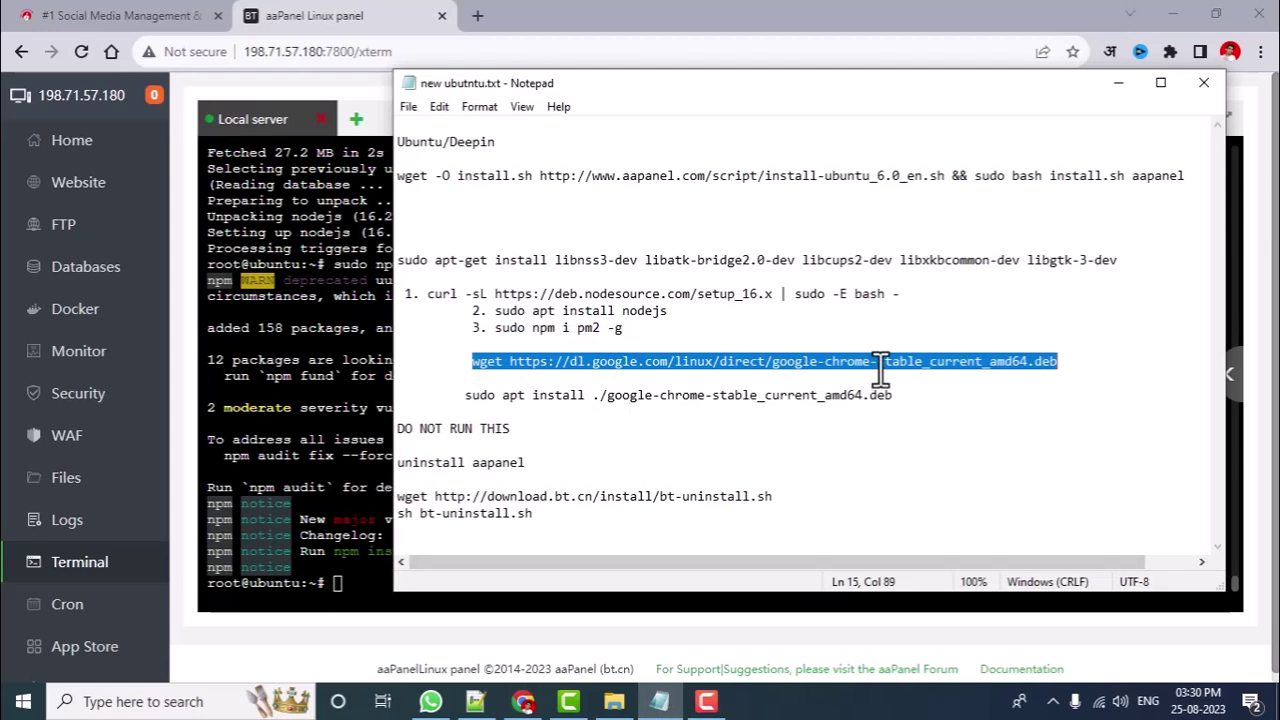
pyautogui.click(337, 583)
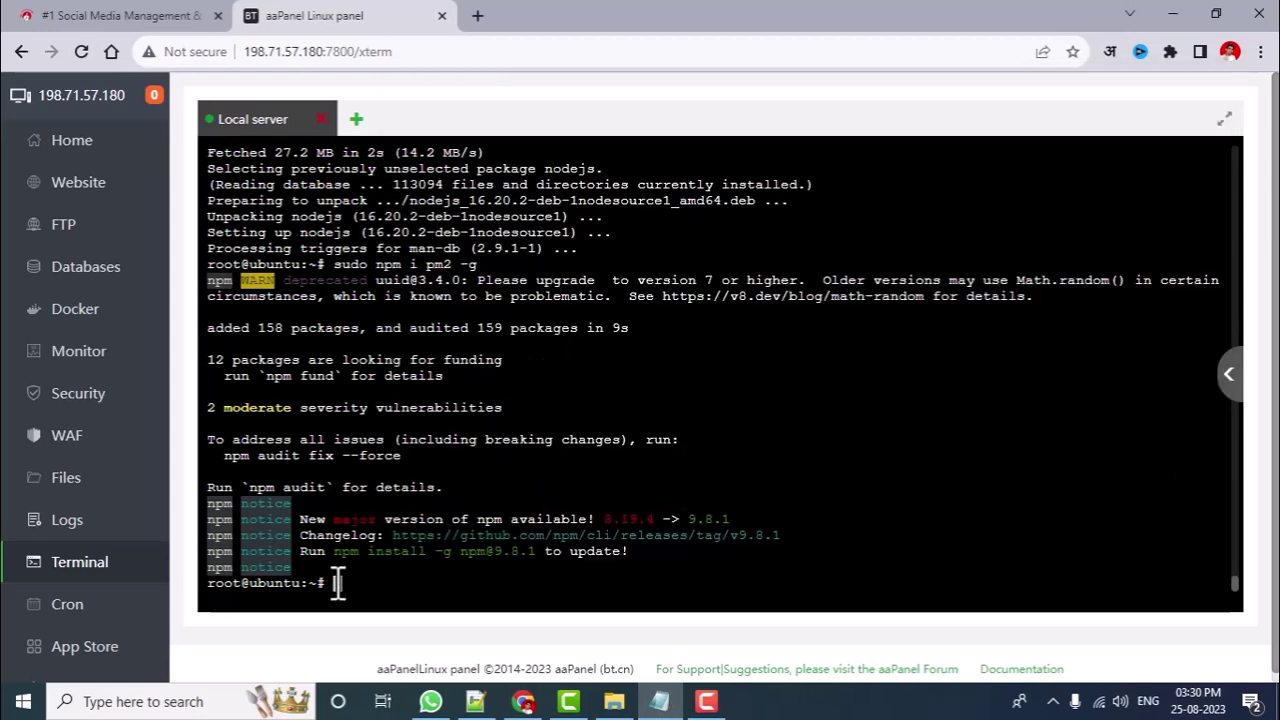
pyautogui.rightClick(337, 583)
pyautogui.click(377, 461)
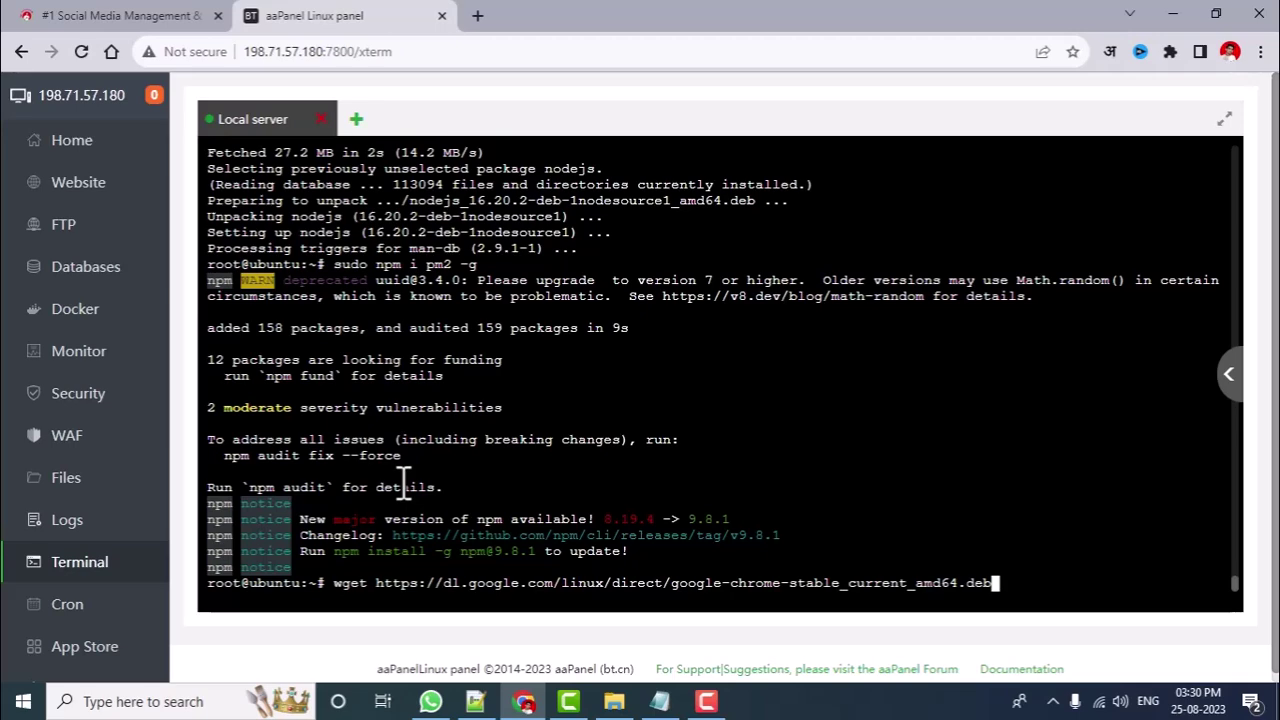
pyautogui.press('Return')
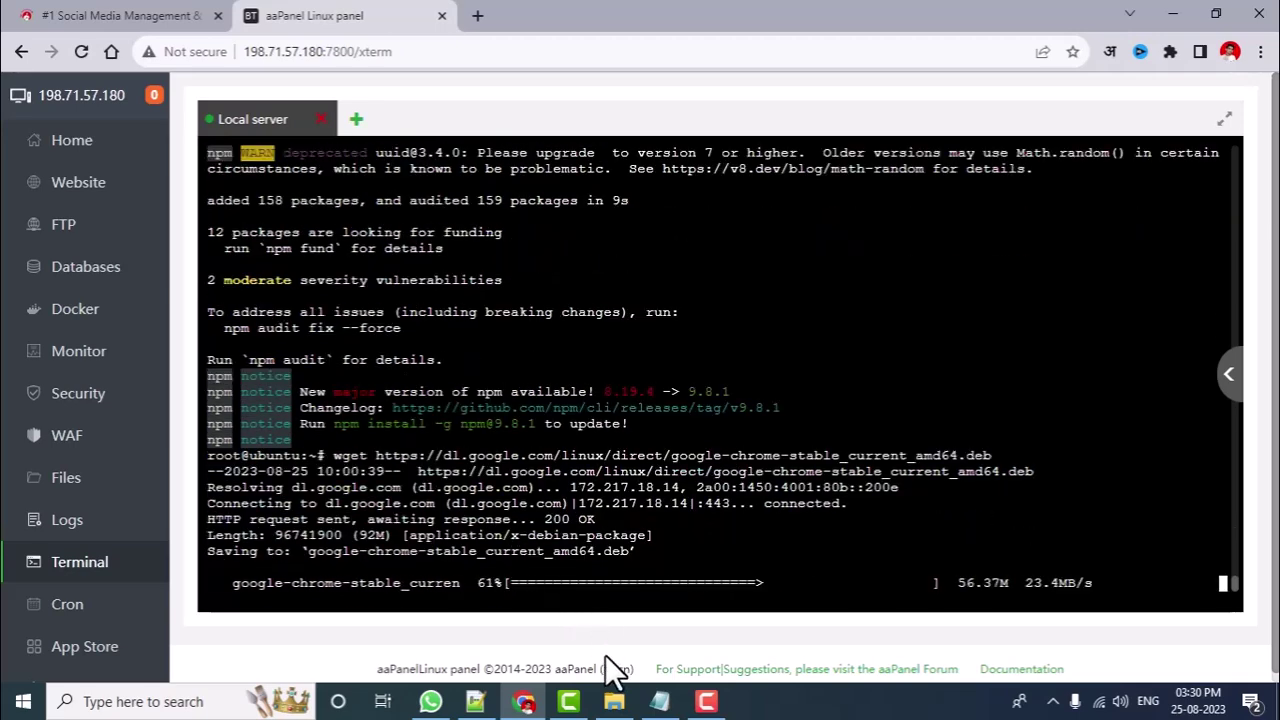
# - Copy "sudo apt install ./google-chrome-stable_current_amd64.deb" from the Notepad note
pyautogui.click(672, 707)
pyautogui.moveTo(464, 395); pyautogui.dragTo(908, 391)
pyautogui.rightClick(877, 395)
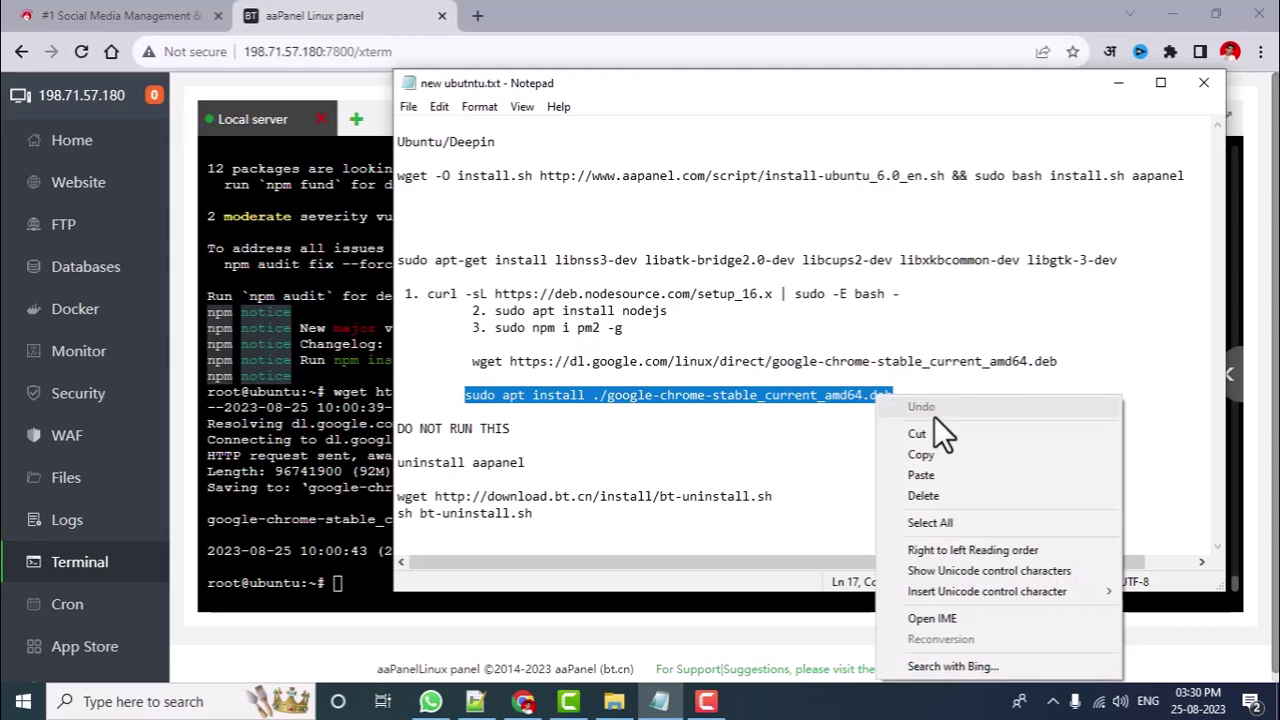
pyautogui.click(920, 455)
# - Try to run the copied Chrome install command at the aaPanel terminal prompt
pyautogui.click(343, 586)
pyautogui.hotkey('ctrl', 'v')
pyautogui.press('Return')
# - Run "sudo apt install ./google-chrome-stable_current_amd64.deb" in the aaPanel terminal and accept continuing with y
pyautogui.rightClick(362, 588)
pyautogui.click(420, 470)
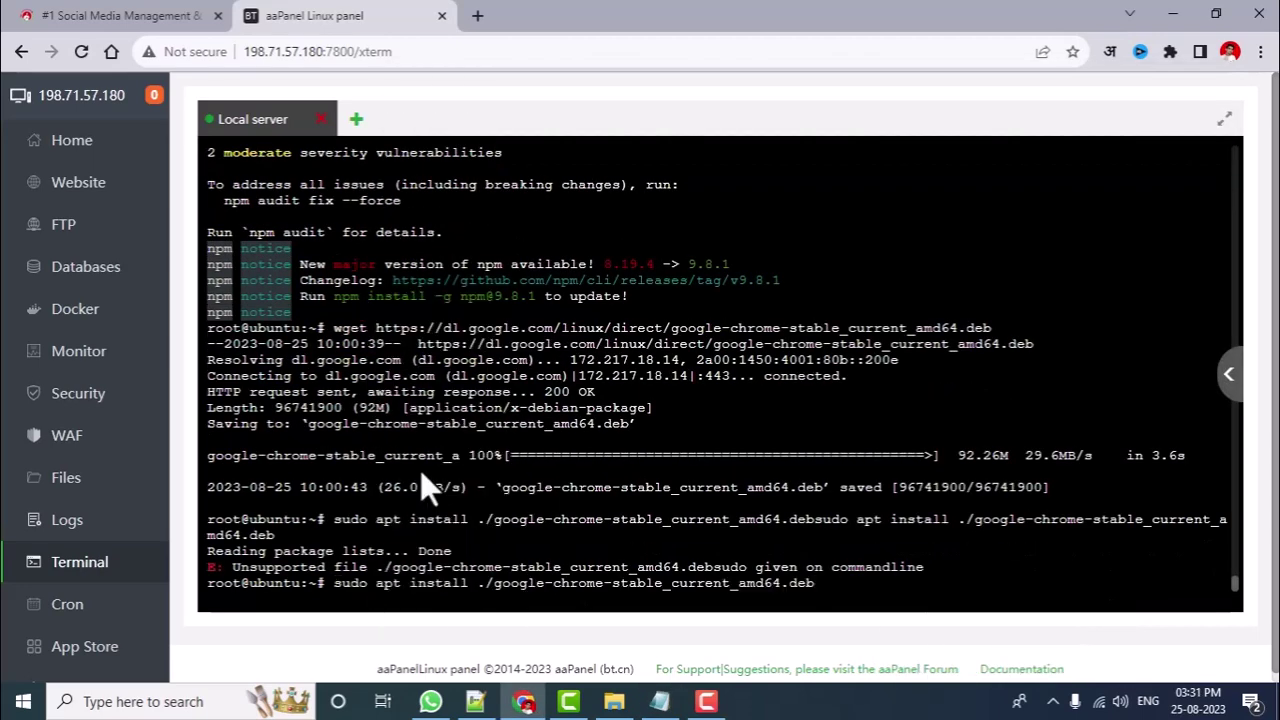
pyautogui.press('Return')
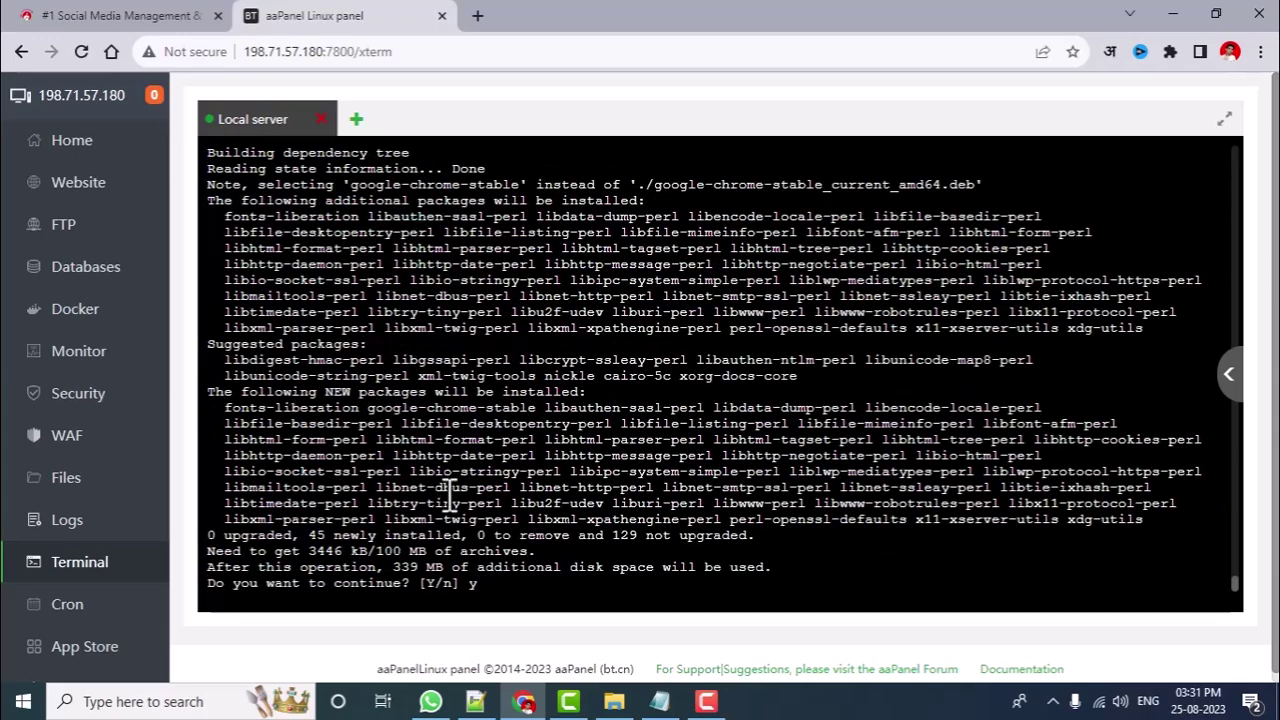
pyautogui.press('Return')
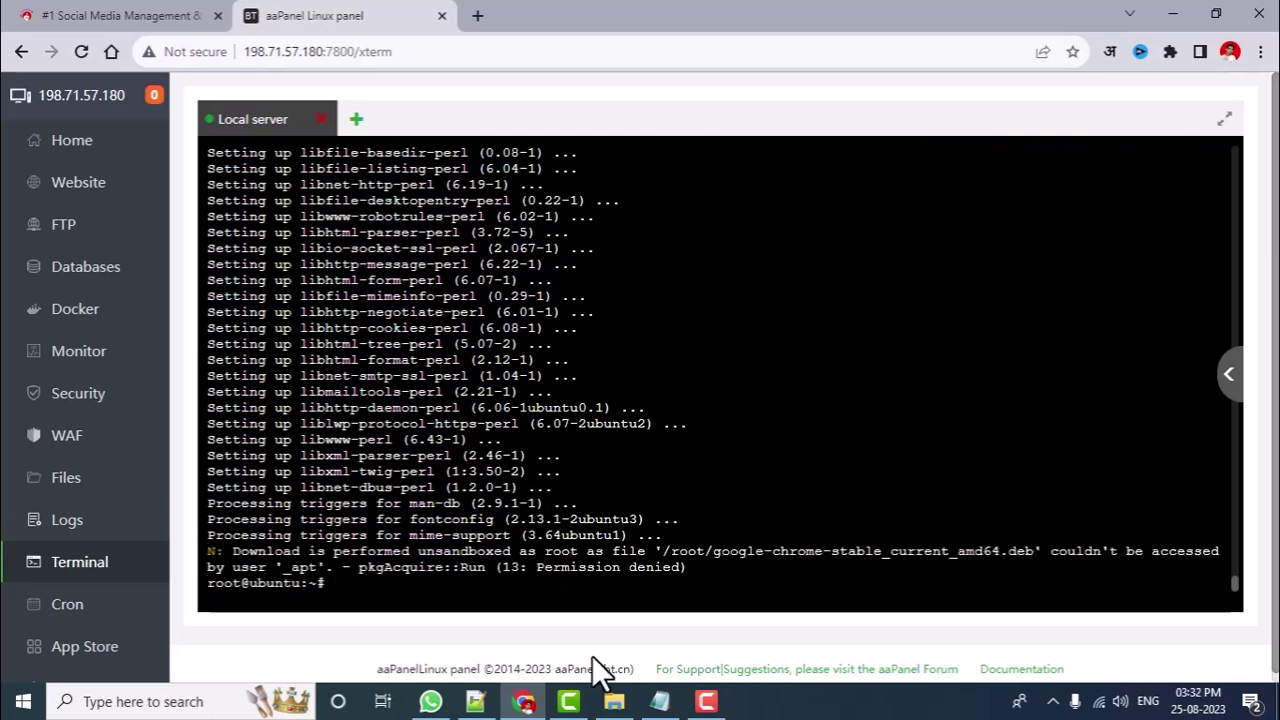
pyautogui.click(659, 701)
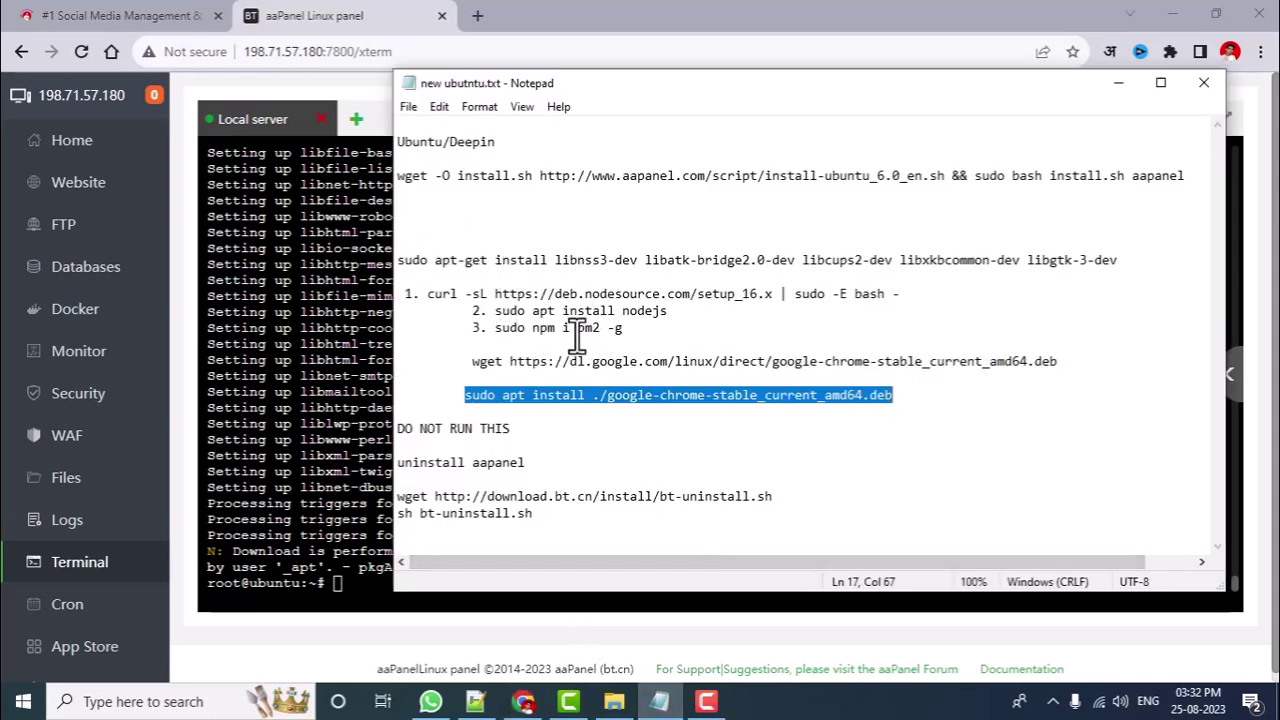
pyautogui.moveTo(398, 258); pyautogui.dragTo(849, 320)
pyautogui.moveTo(471, 362); pyautogui.dragTo(893, 403)
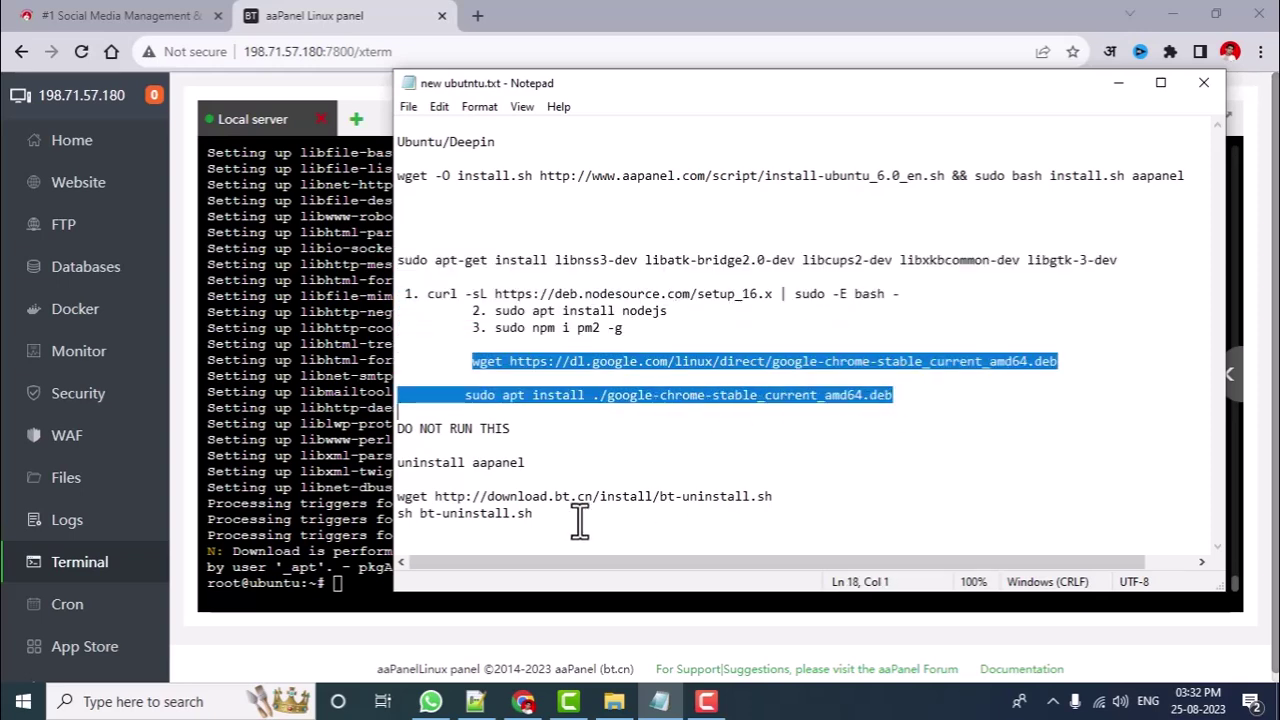
pyautogui.click(262, 621)
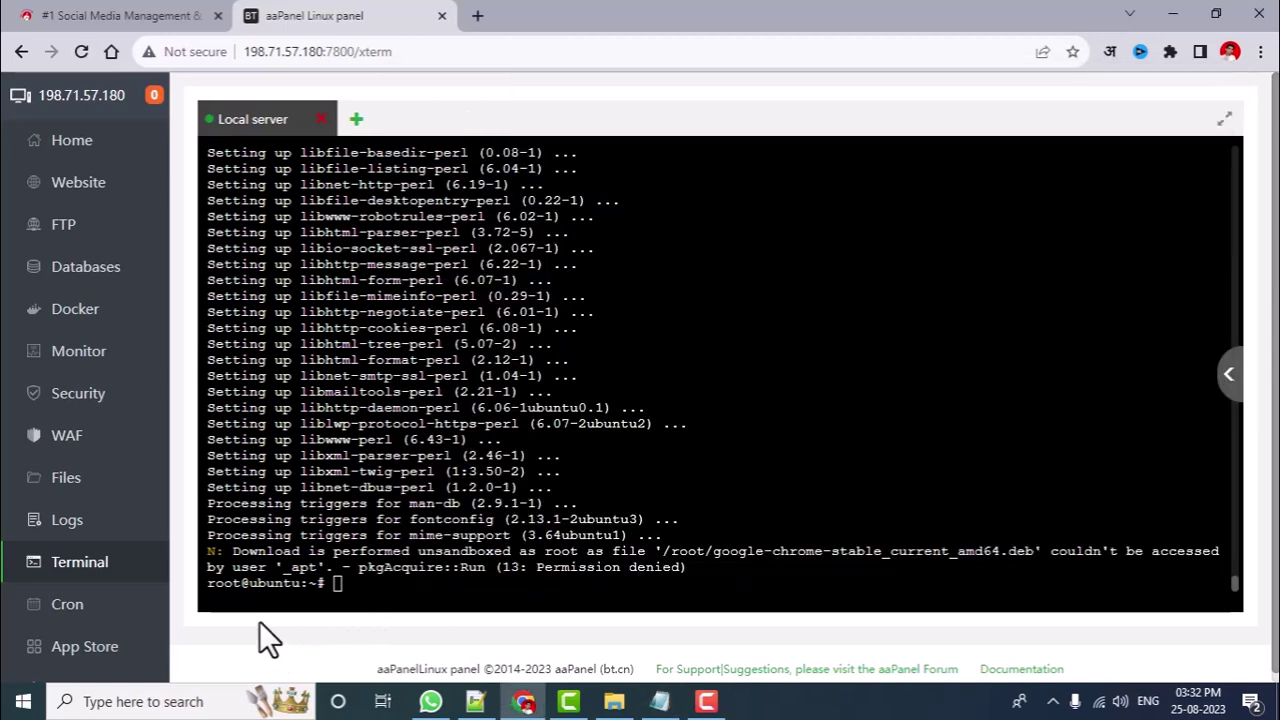
# - Open aaPanel's Website page and copy the domain globaljio.com from the Notepad++ note
pyautogui.click(66, 193)
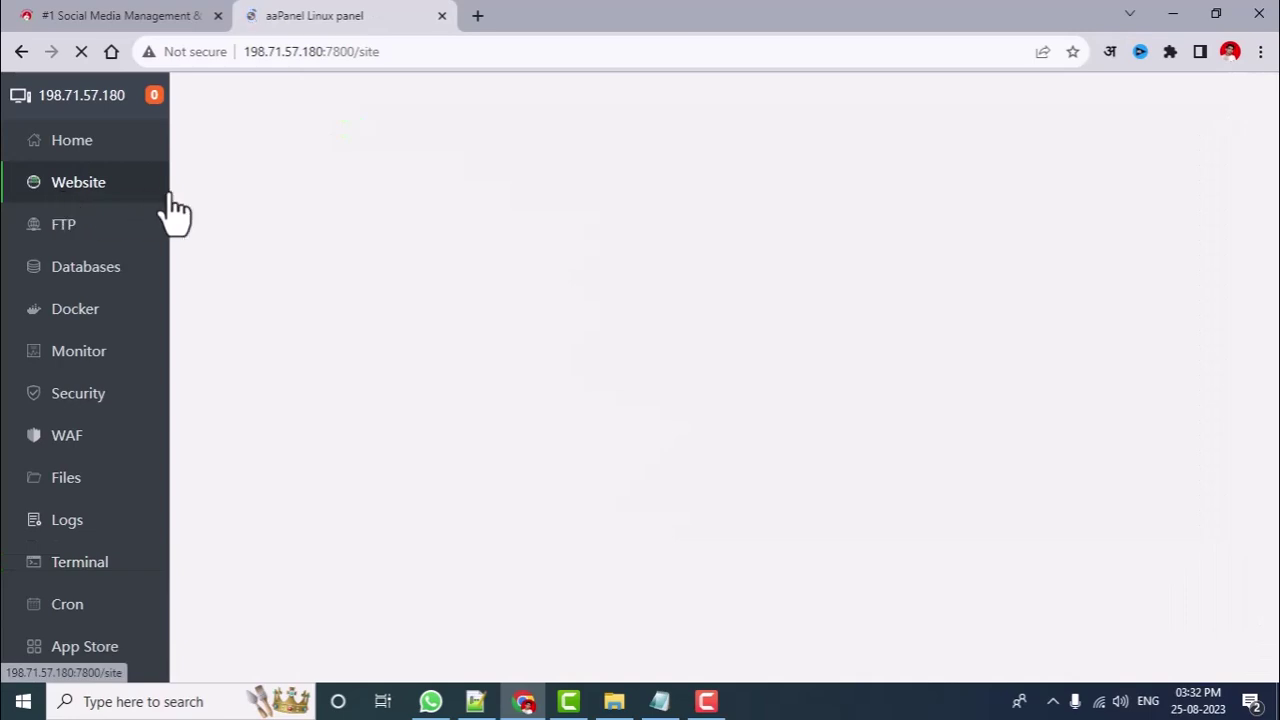
pyautogui.click(475, 701)
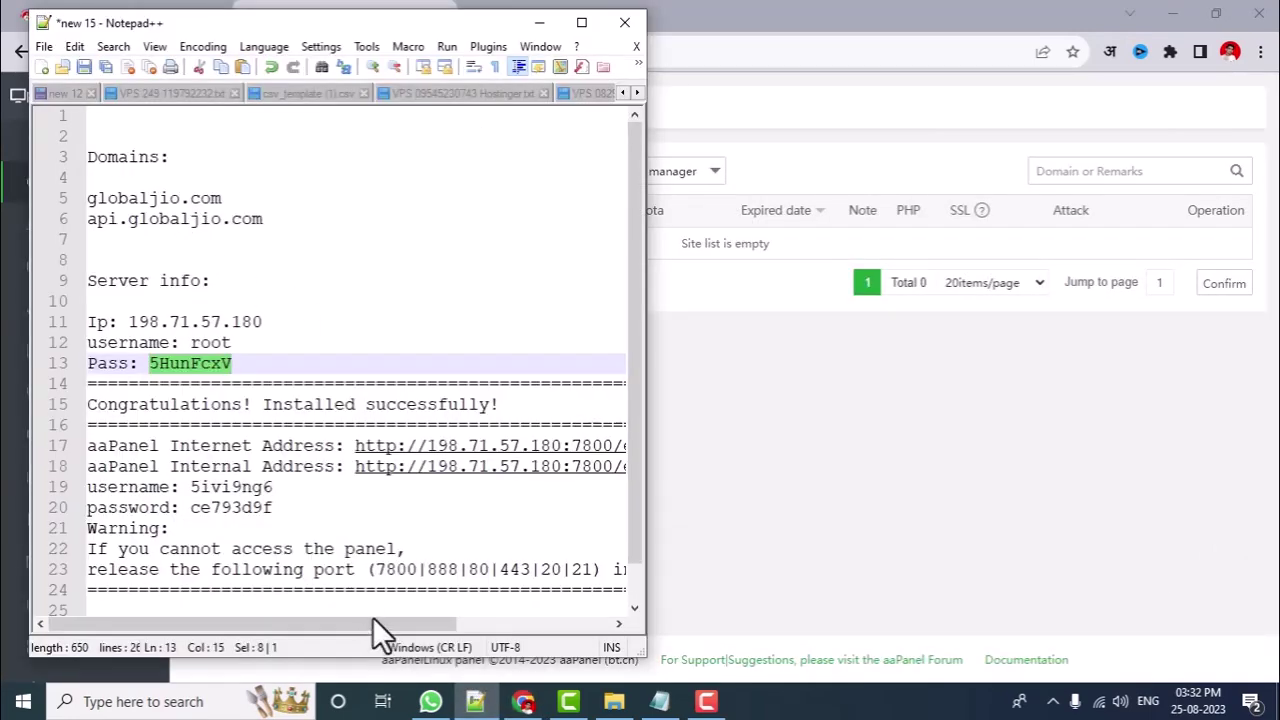
pyautogui.moveTo(88, 200); pyautogui.dragTo(220, 197)
pyautogui.rightClick(220, 197)
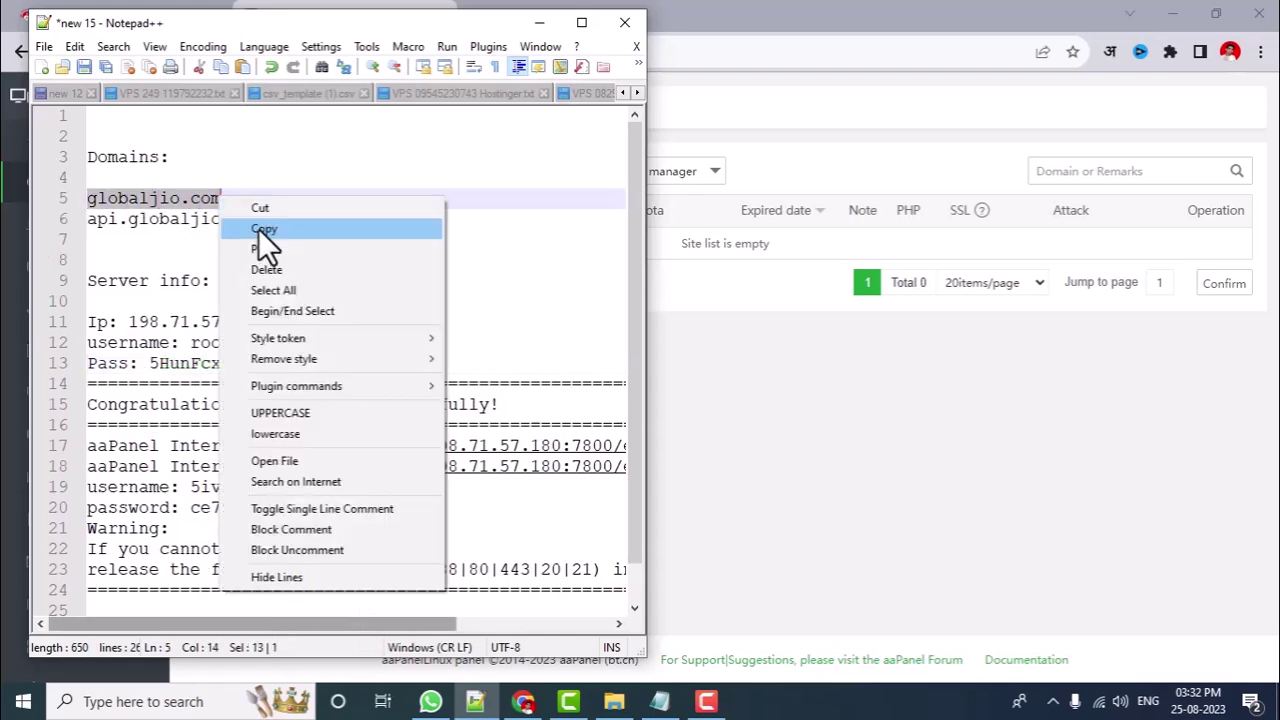
pyautogui.click(264, 230)
# - Start adding a PHP project site in aaPanel and enter globaljio.com as its domain name
pyautogui.click(737, 130)
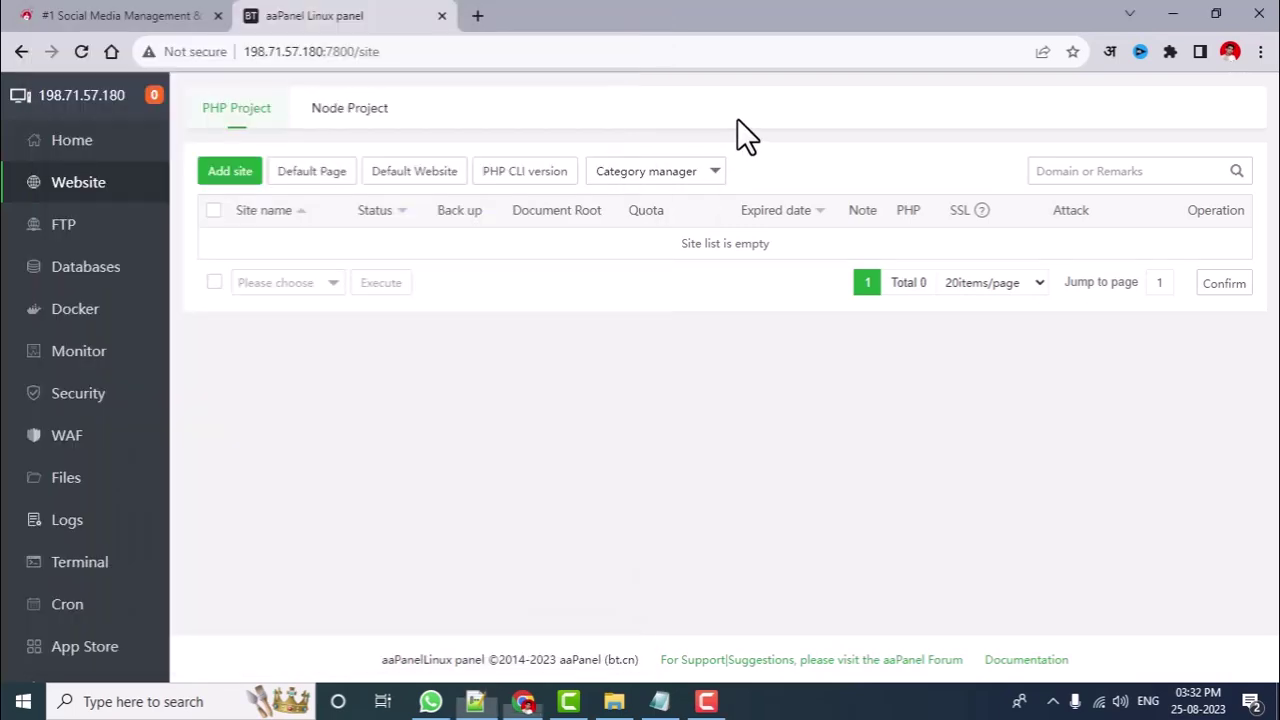
pyautogui.click(250, 175)
pyautogui.click(531, 200)
pyautogui.rightClick(531, 200)
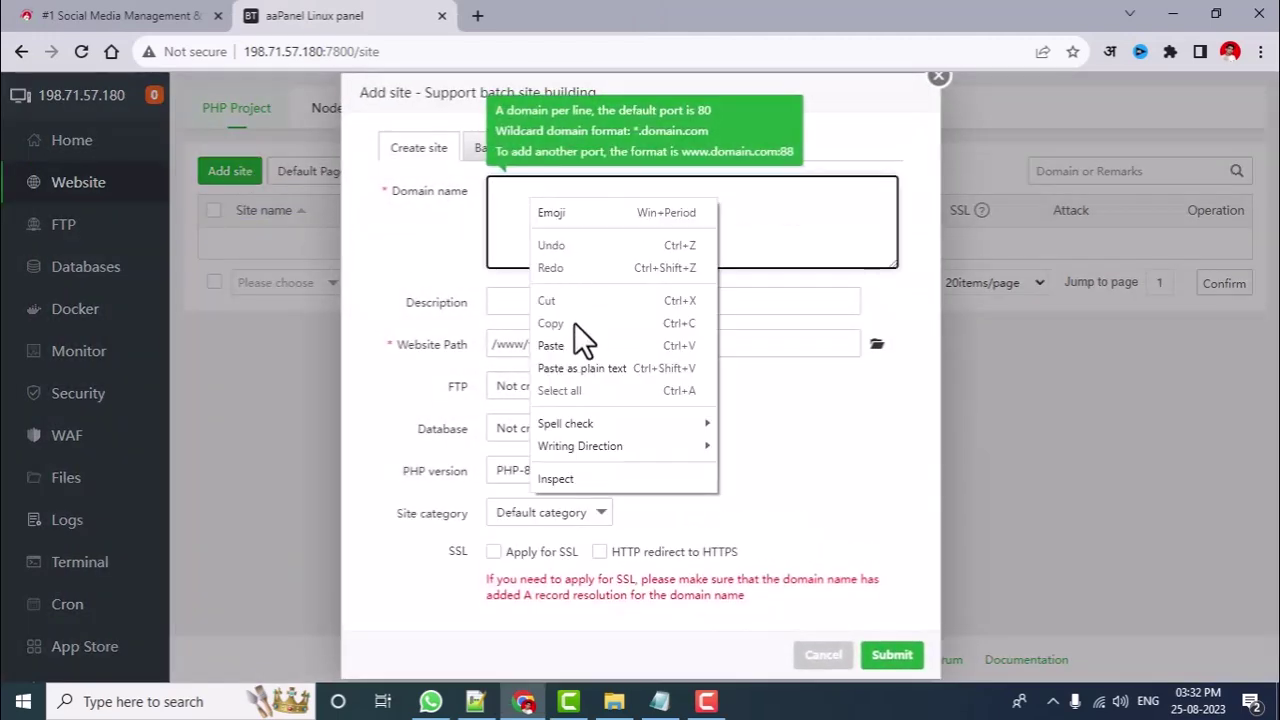
pyautogui.click(575, 368)
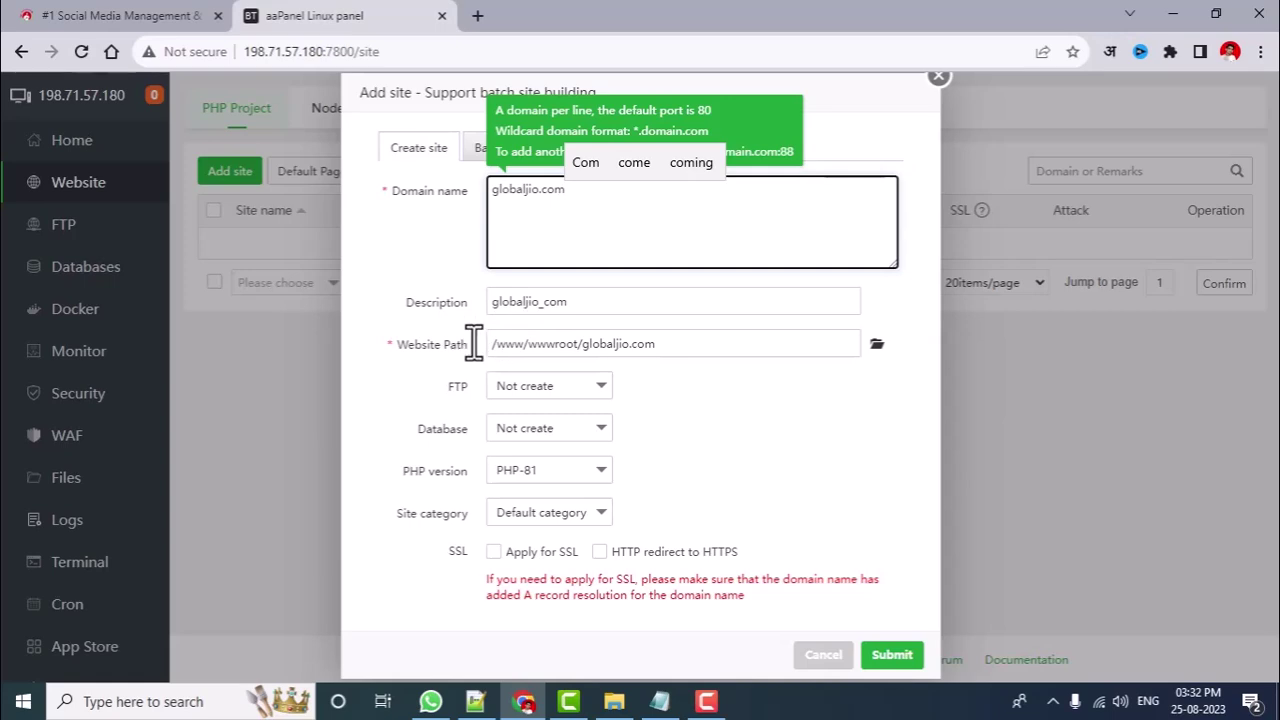
# - Enable Apply for SSL and HTTP redirect to HTTPS for the globaljio.com site and submit it
pyautogui.click(495, 552)
pyautogui.click(598, 554)
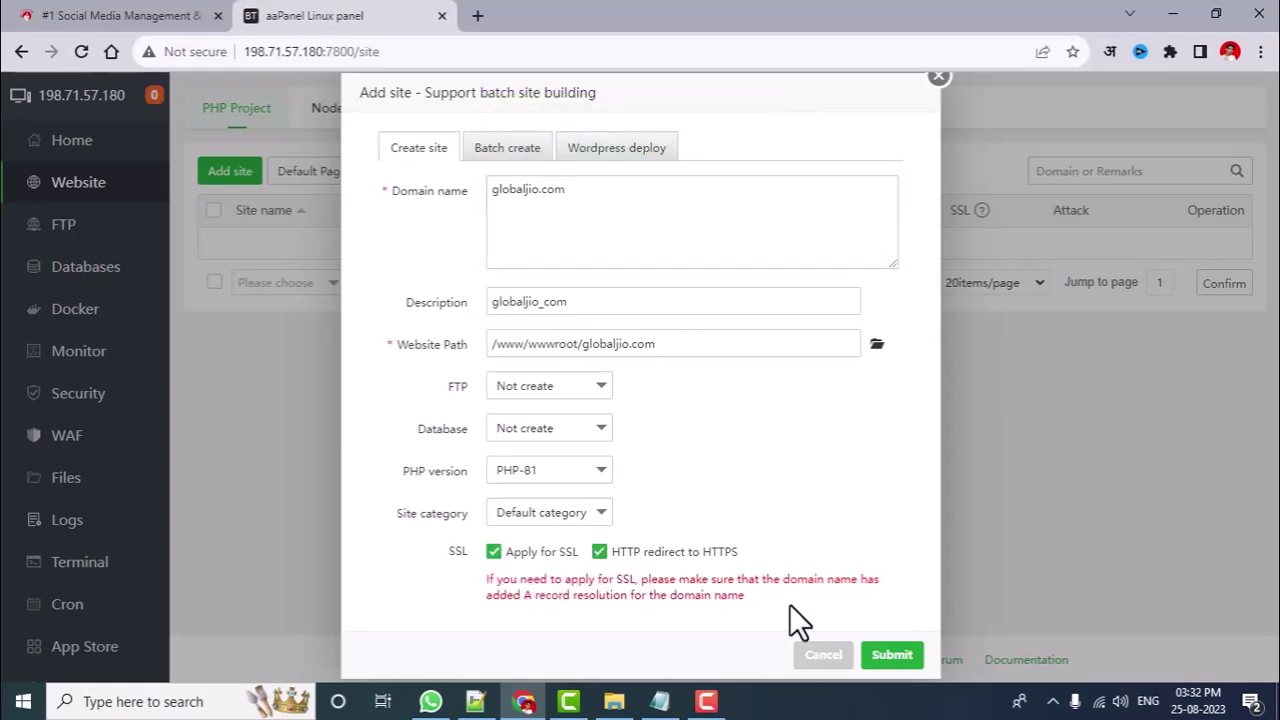
pyautogui.click(891, 656)
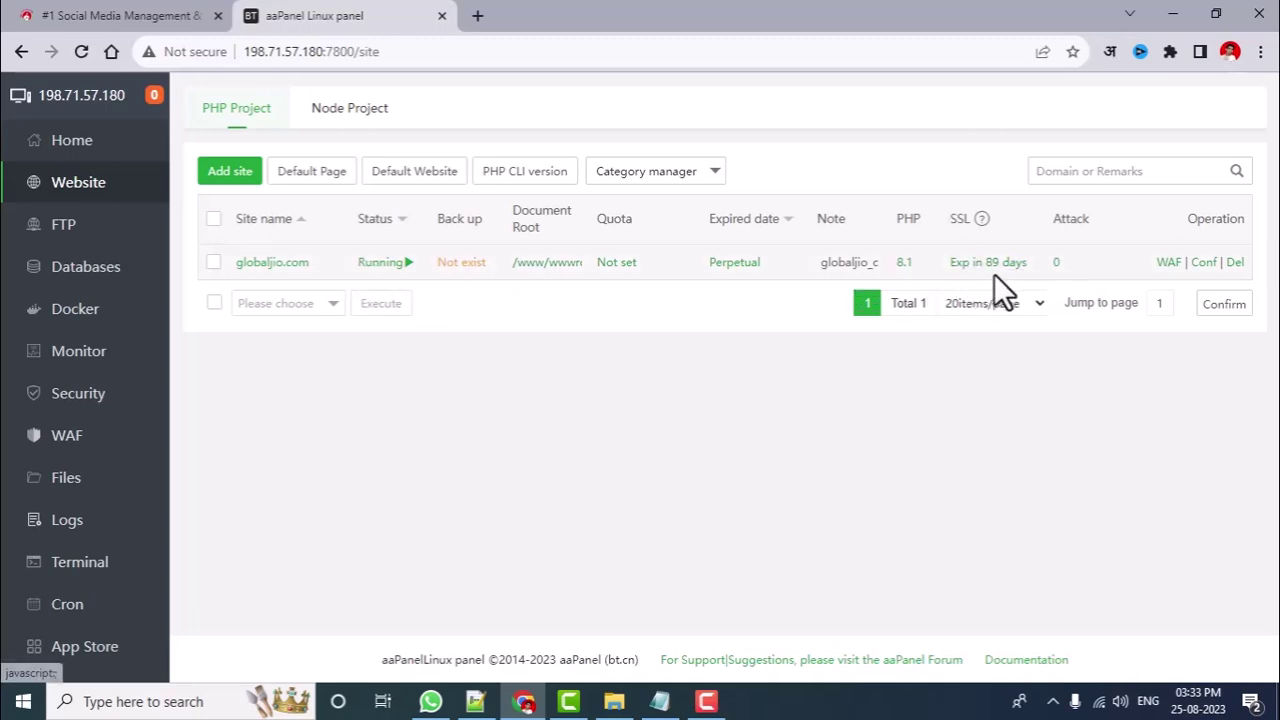
# - Copy the domain api.globaljio.com from the Notepad++ note and return to aaPanel's website list in Chrome
pyautogui.click(476, 702)
pyautogui.moveTo(89, 219); pyautogui.dragTo(277, 224)
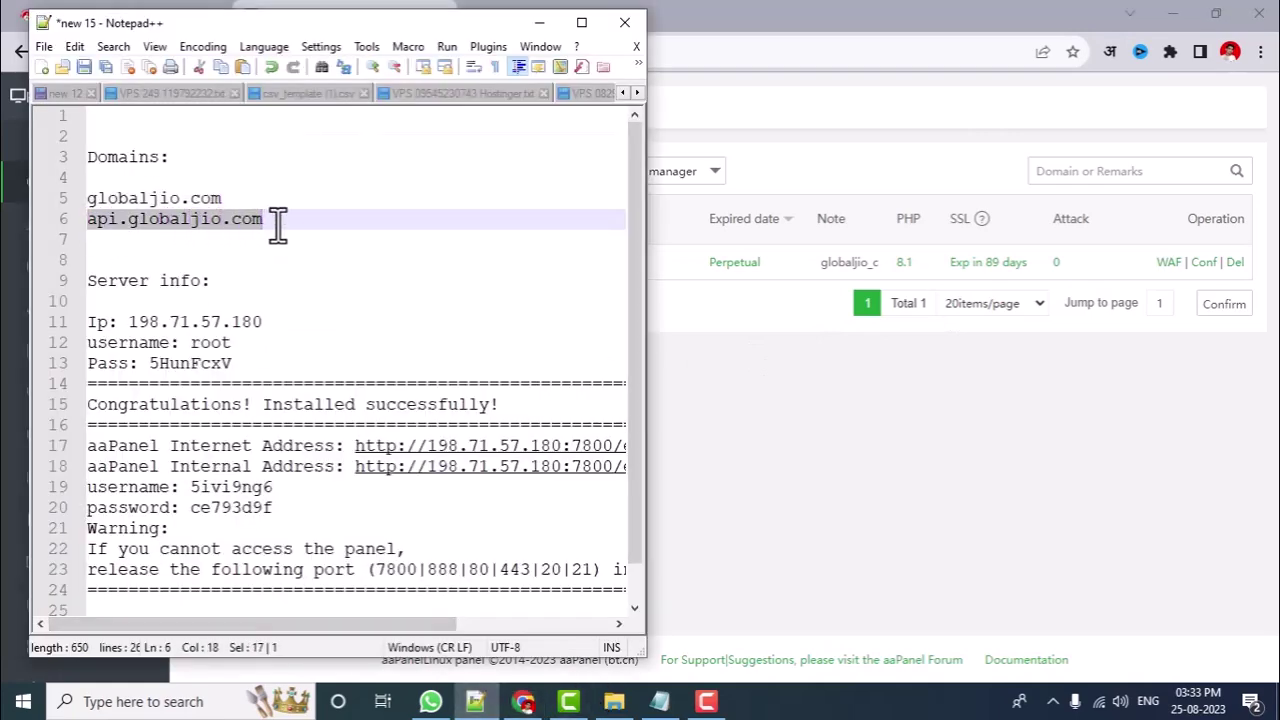
pyautogui.rightClick(252, 221)
pyautogui.click(295, 254)
pyautogui.hotkey('alt', 'Tab')
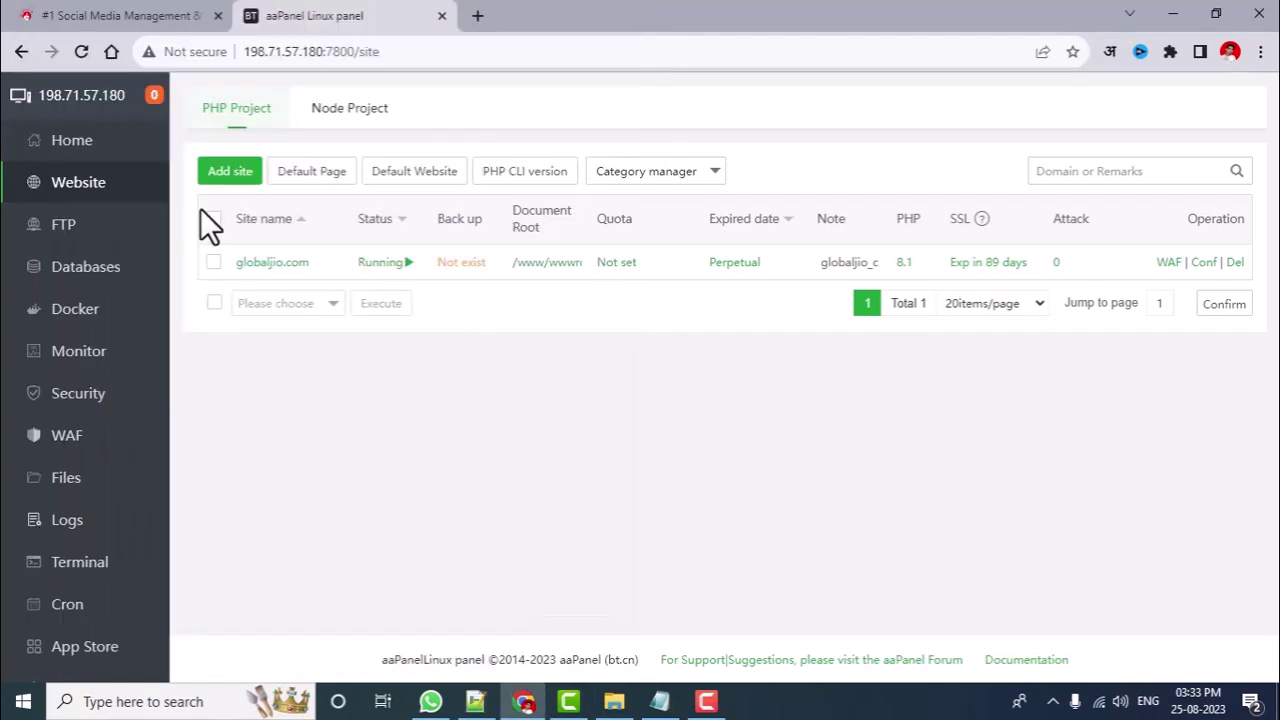
# - Start adding another PHP project site and enter api.globaljio.com as its domain name so the description and path fill in
pyautogui.click(230, 173)
pyautogui.rightClick(527, 220)
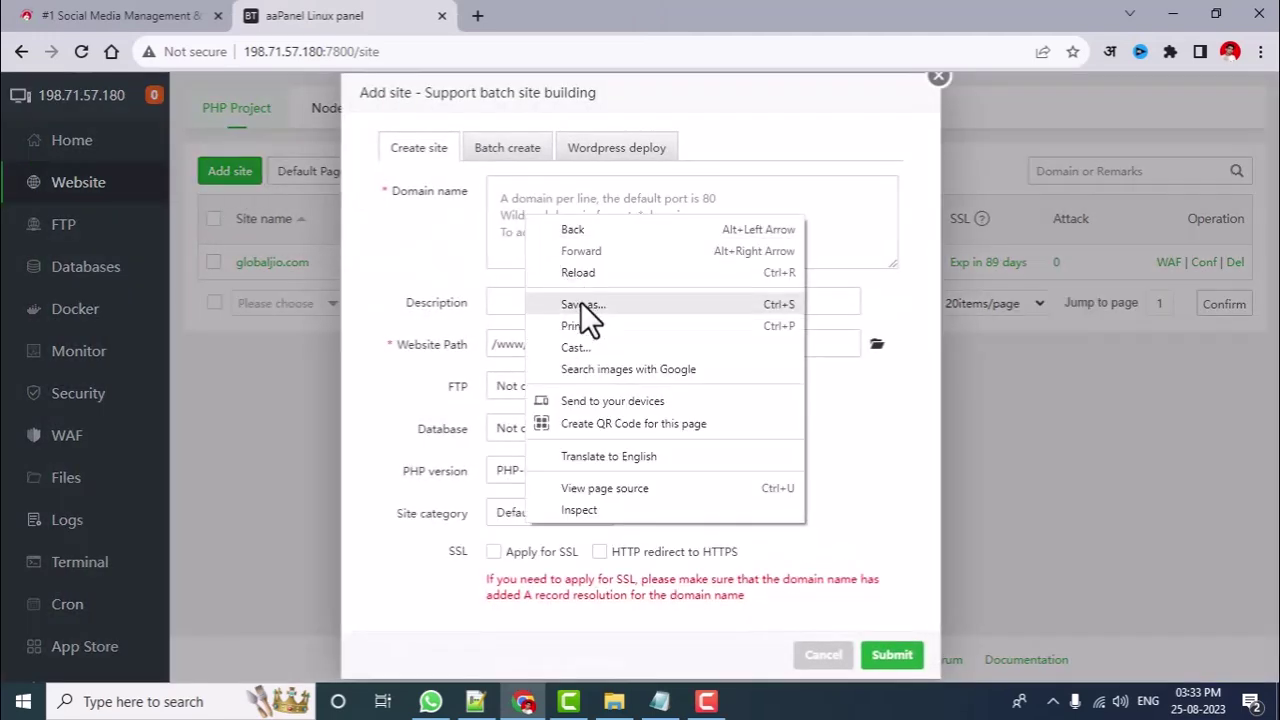
pyautogui.click(520, 203)
pyautogui.rightClick(521, 204)
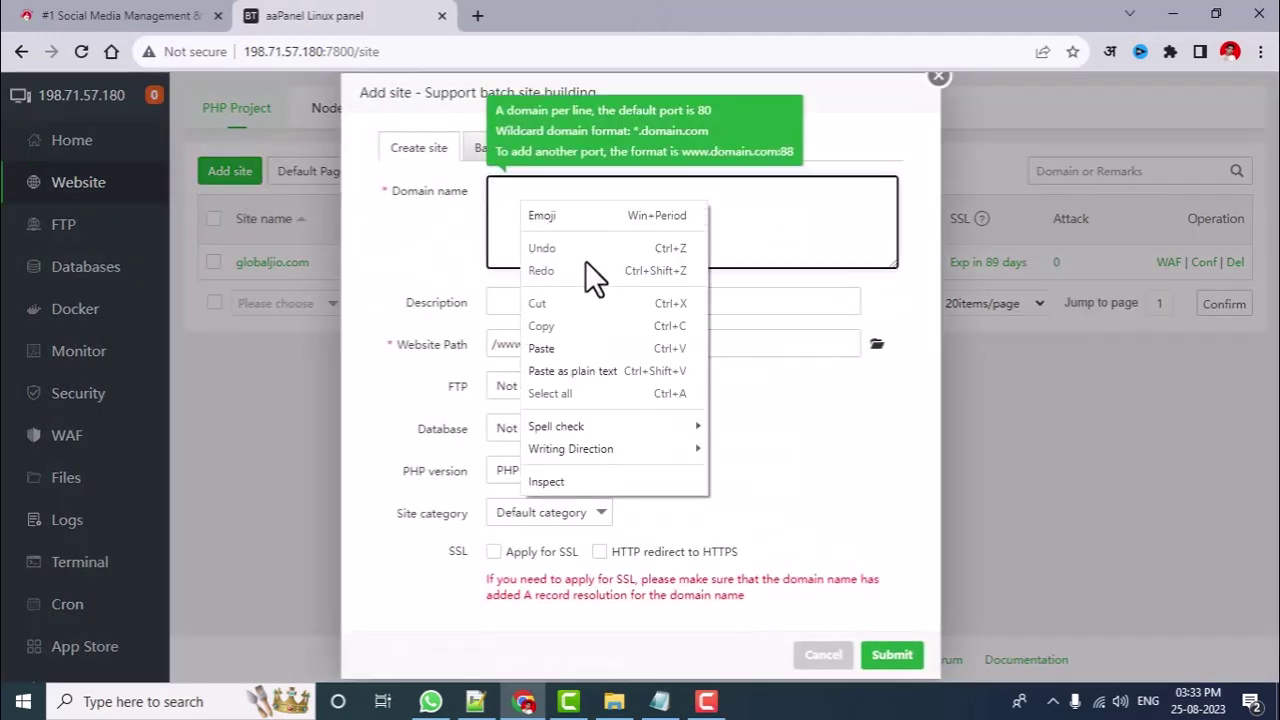
pyautogui.click(563, 366)
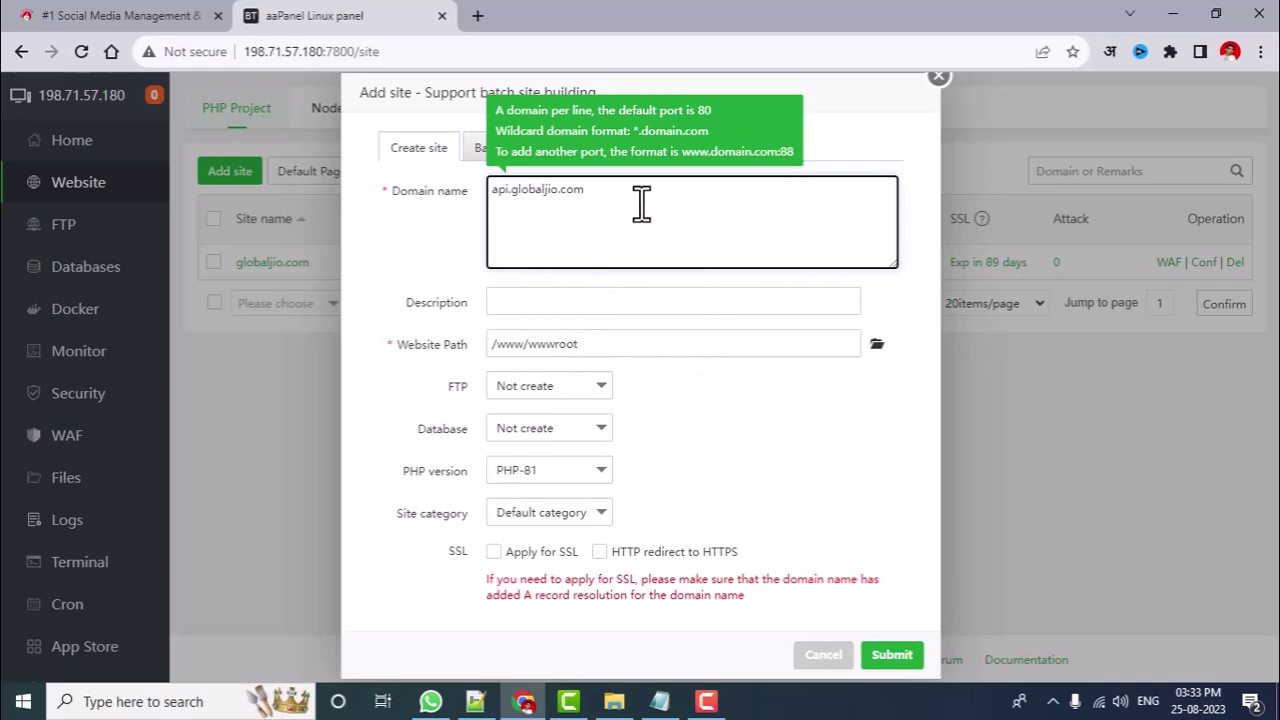
pyautogui.press('BackSpace')
pyautogui.write('m')
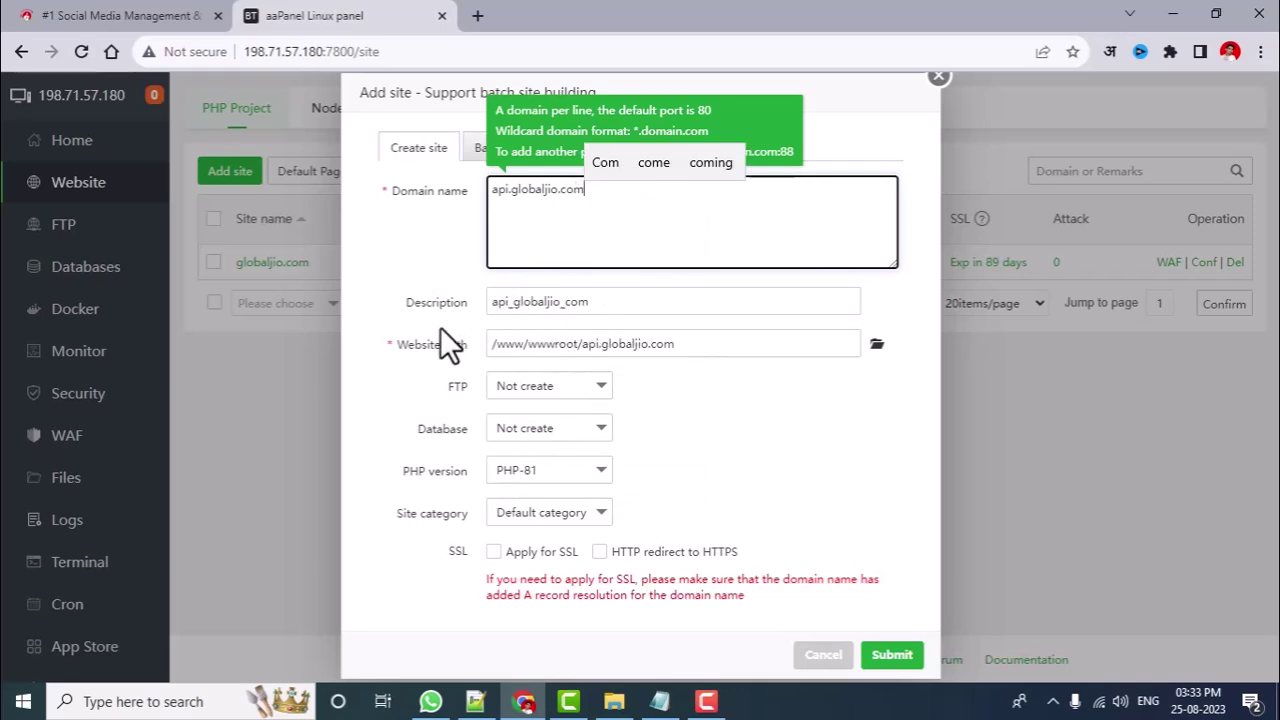
# - Enable Apply for SSL and HTTP redirect to HTTPS for the api.globaljio.com site and submit it
pyautogui.click(500, 556)
pyautogui.click(599, 553)
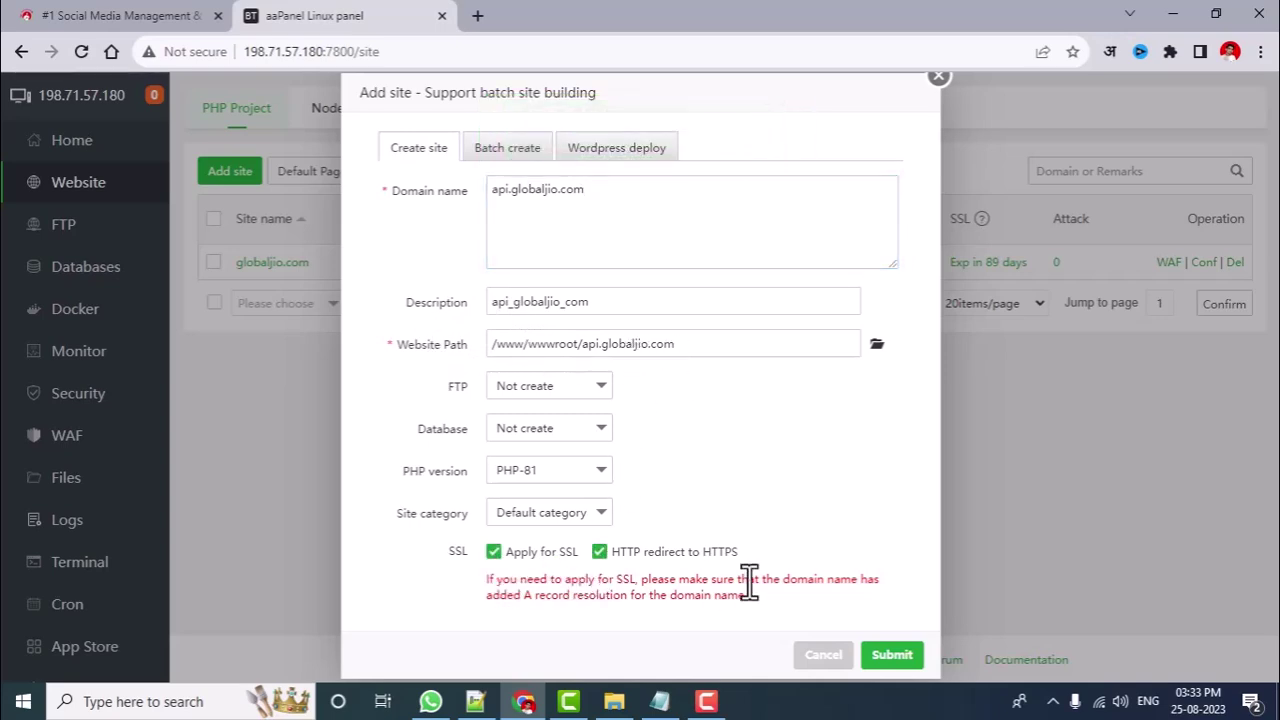
pyautogui.click(890, 655)
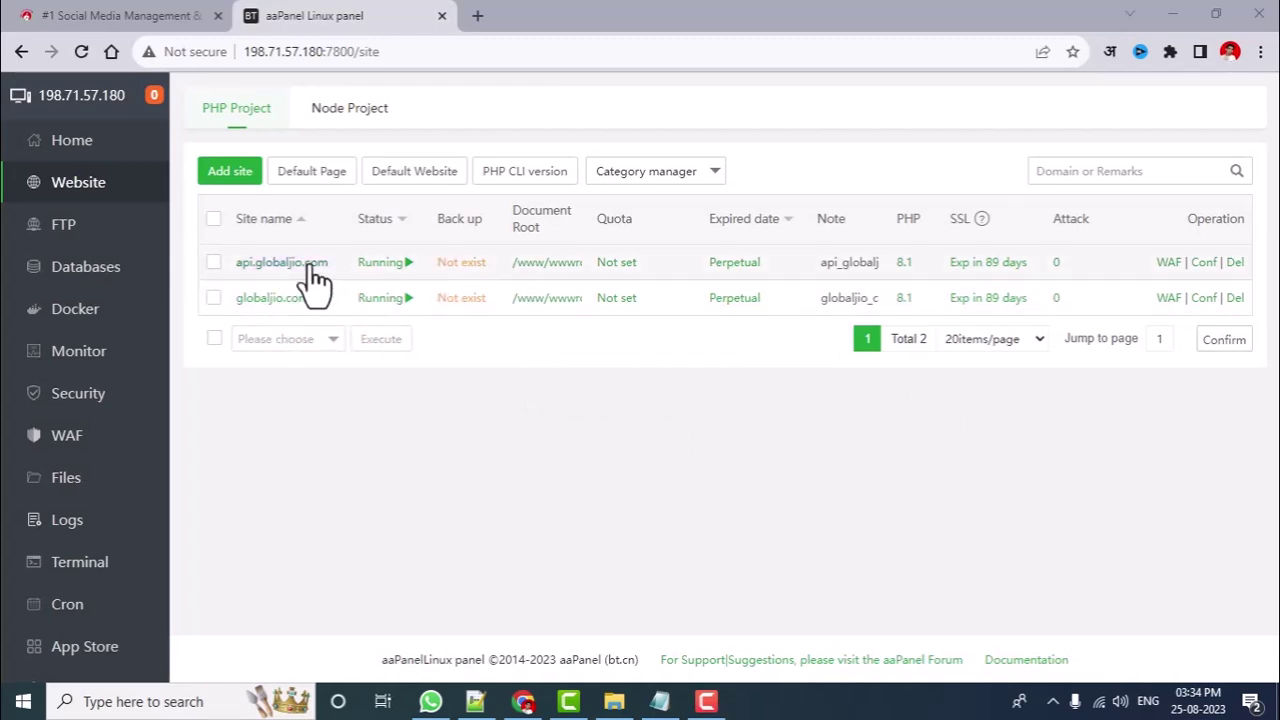
# - Open the document root of globaljio.com and delete all its default files in bulk, confirming the move to the recycle bin
pyautogui.click(545, 304)
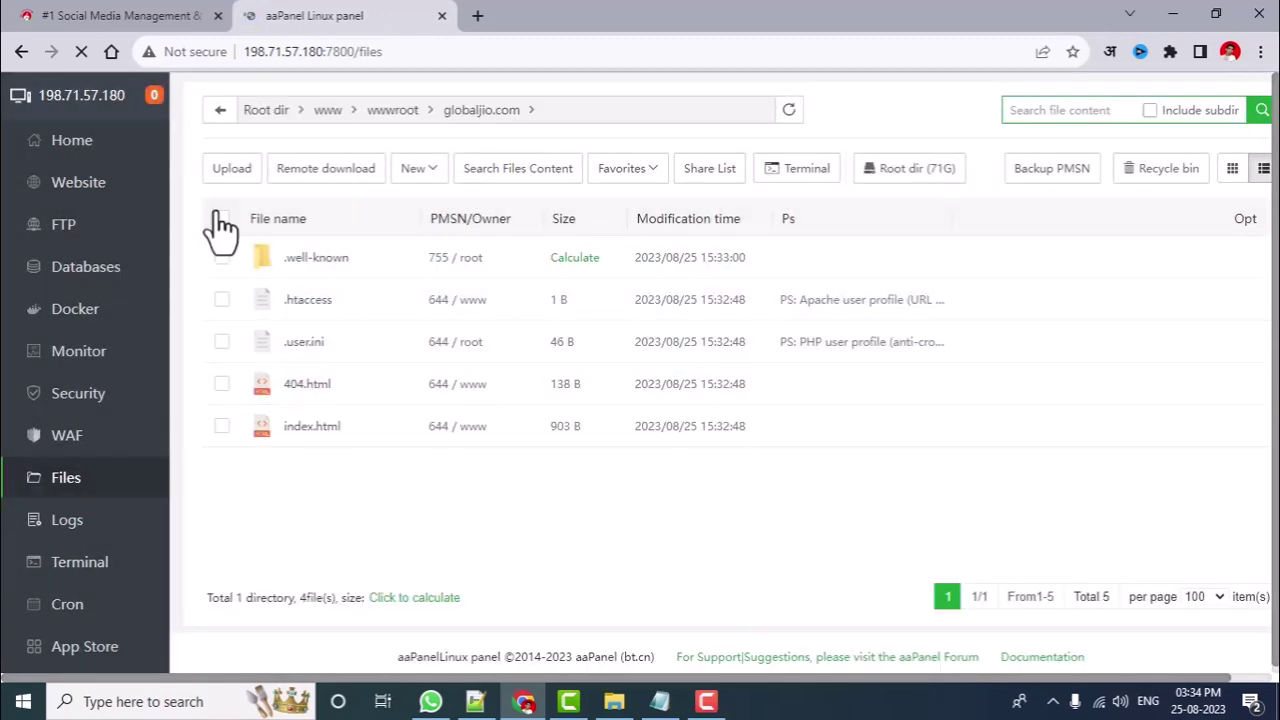
pyautogui.click(221, 218)
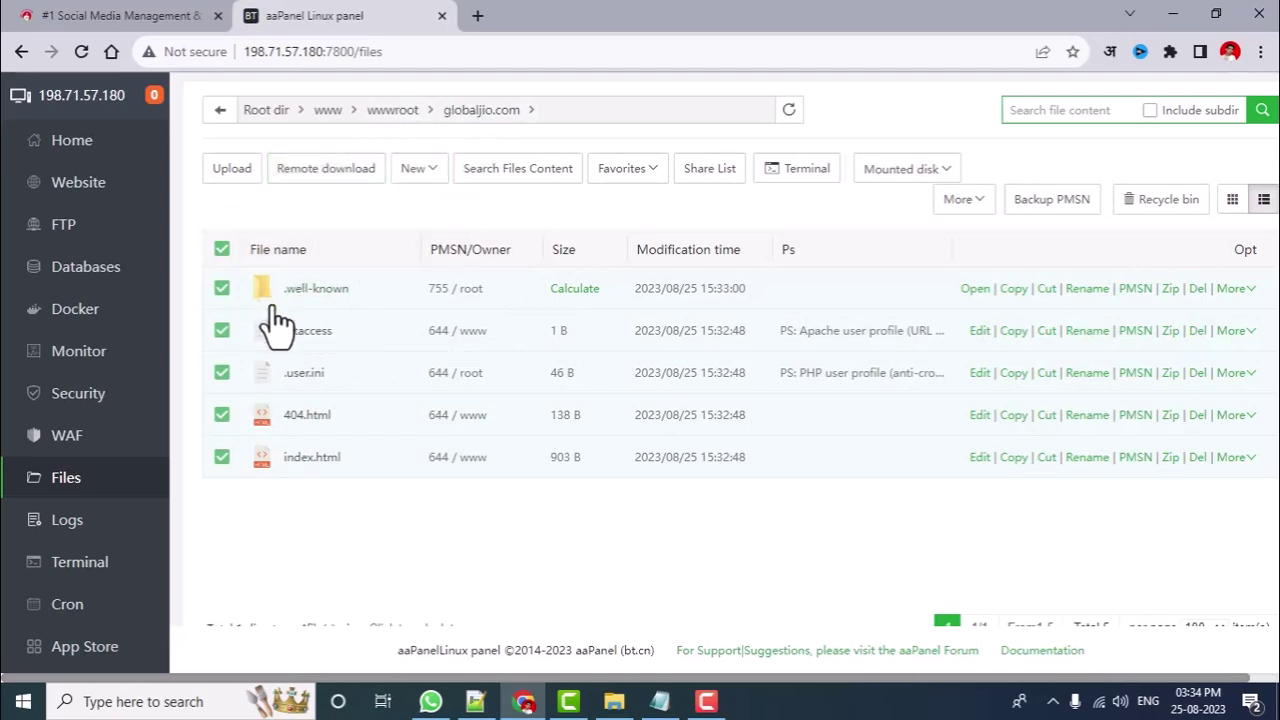
pyautogui.click(957, 199)
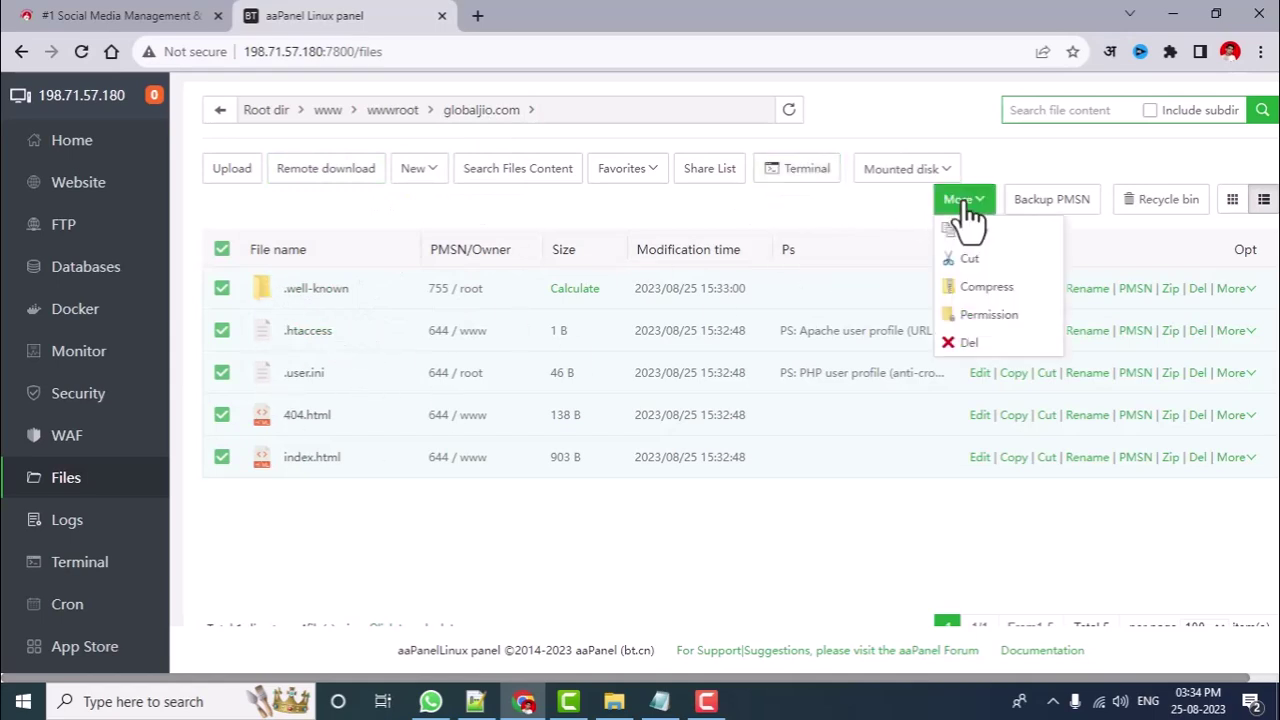
pyautogui.click(975, 342)
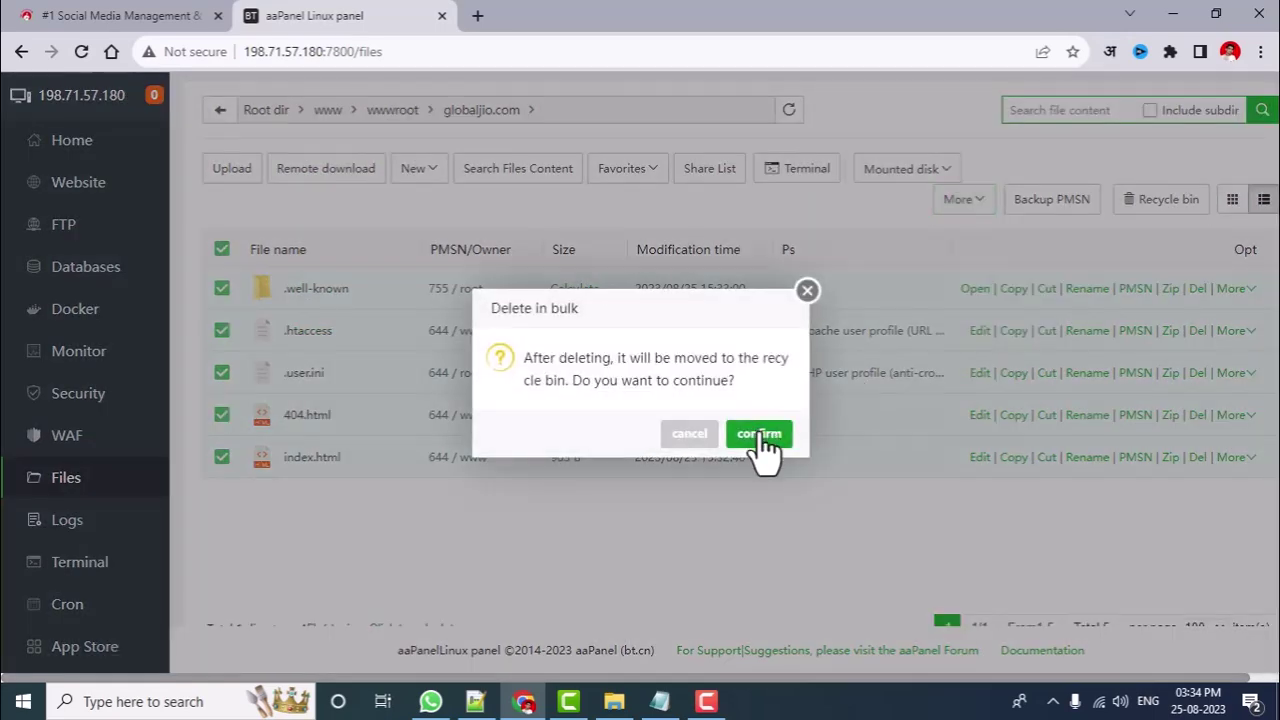
pyautogui.click(758, 435)
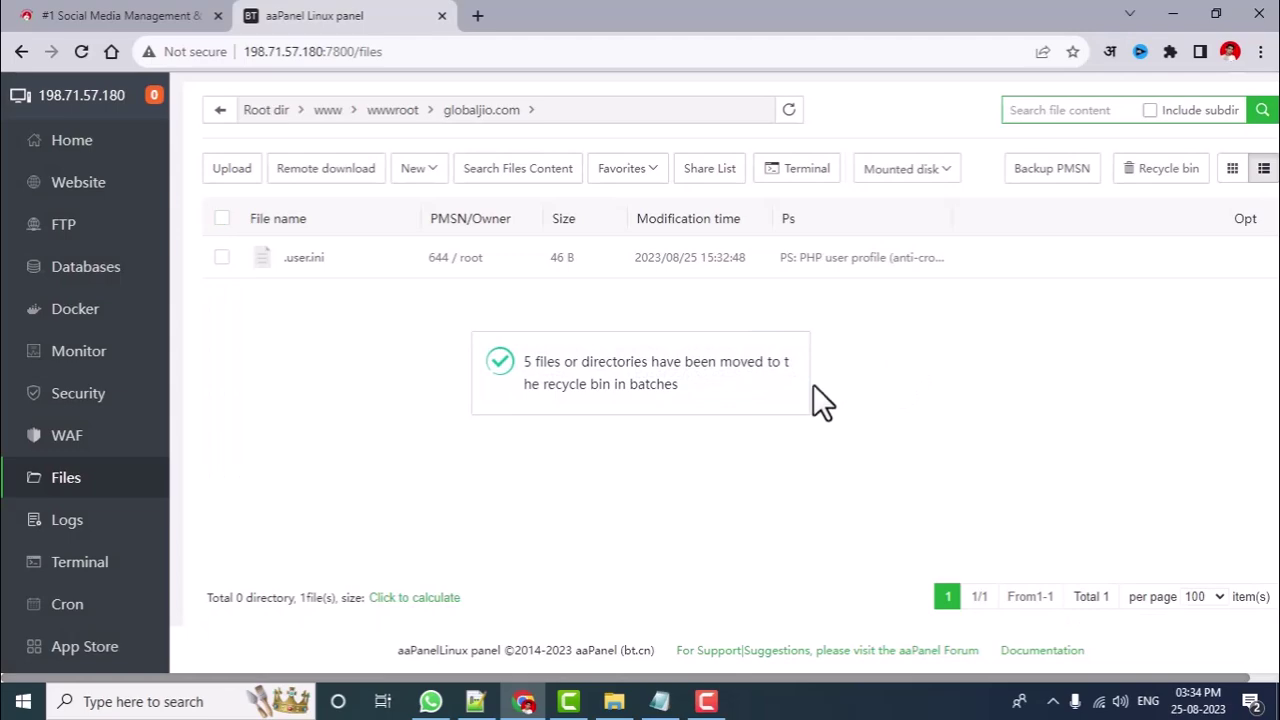
# - Upload install.zip from the local Waziper 5.0.6 Complete Setup folder into the globaljio.com directory
pyautogui.click(240, 168)
pyautogui.click(395, 165)
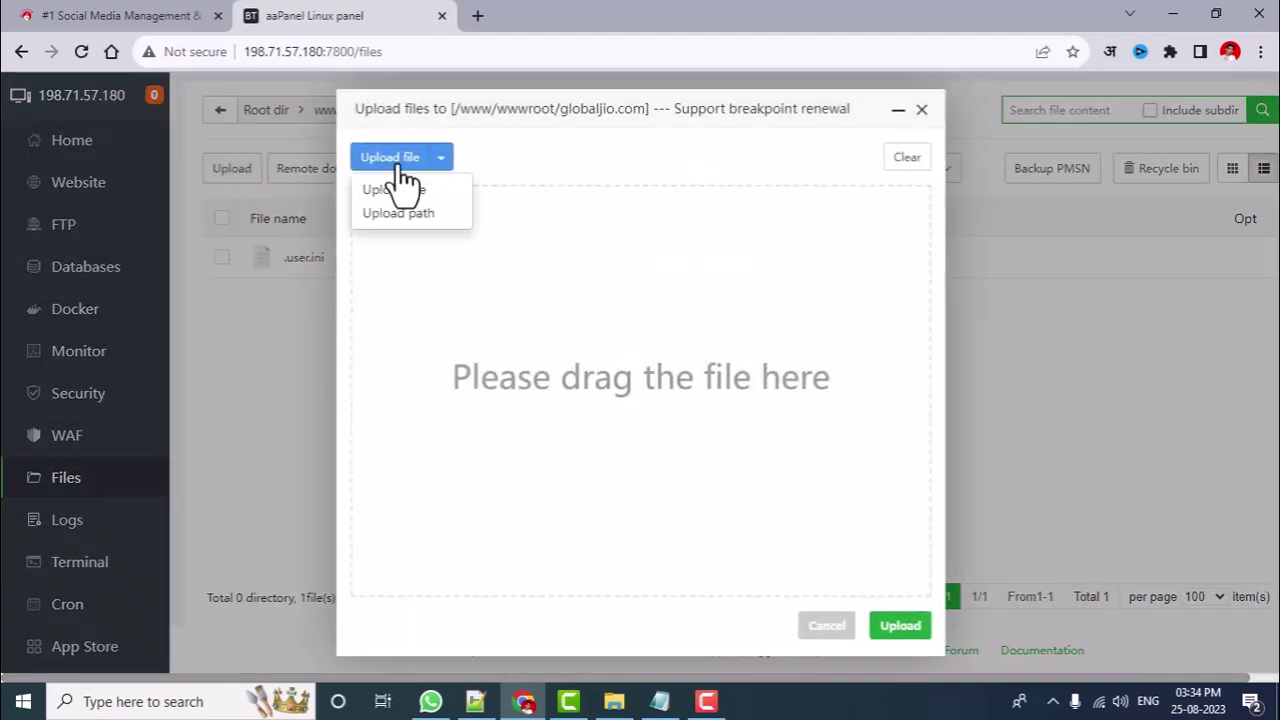
pyautogui.click(388, 189)
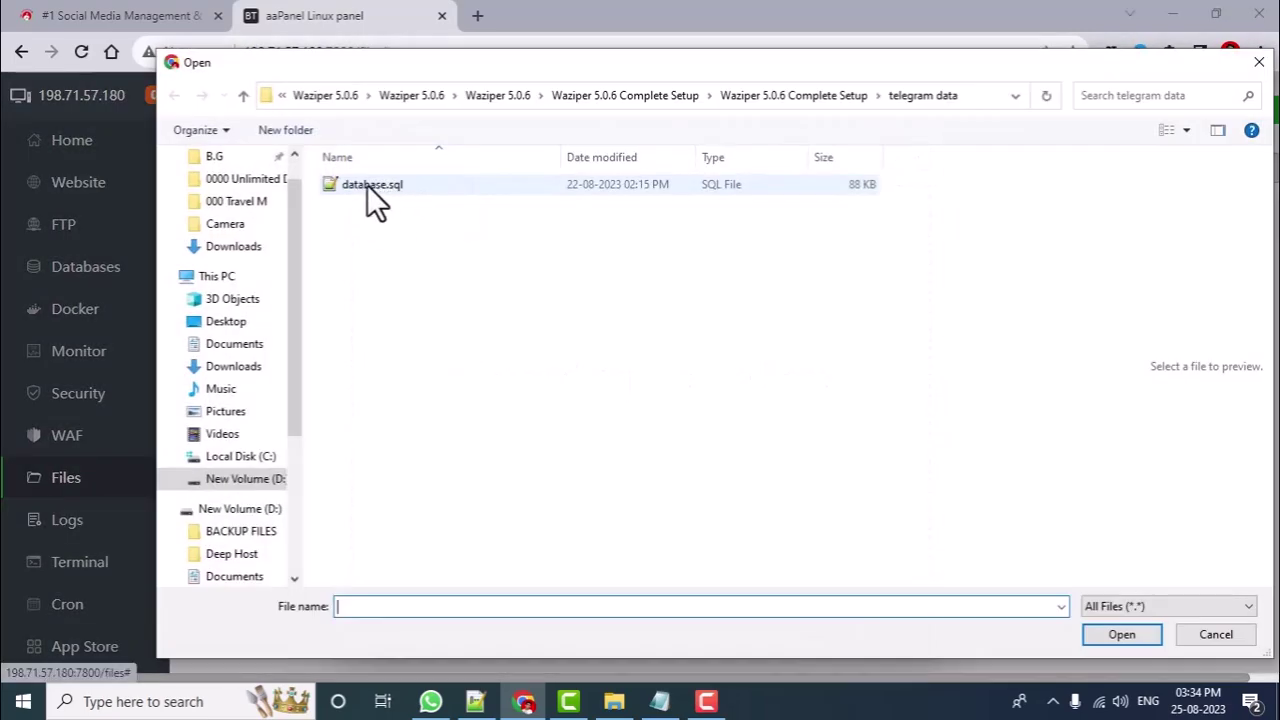
pyautogui.click(811, 98)
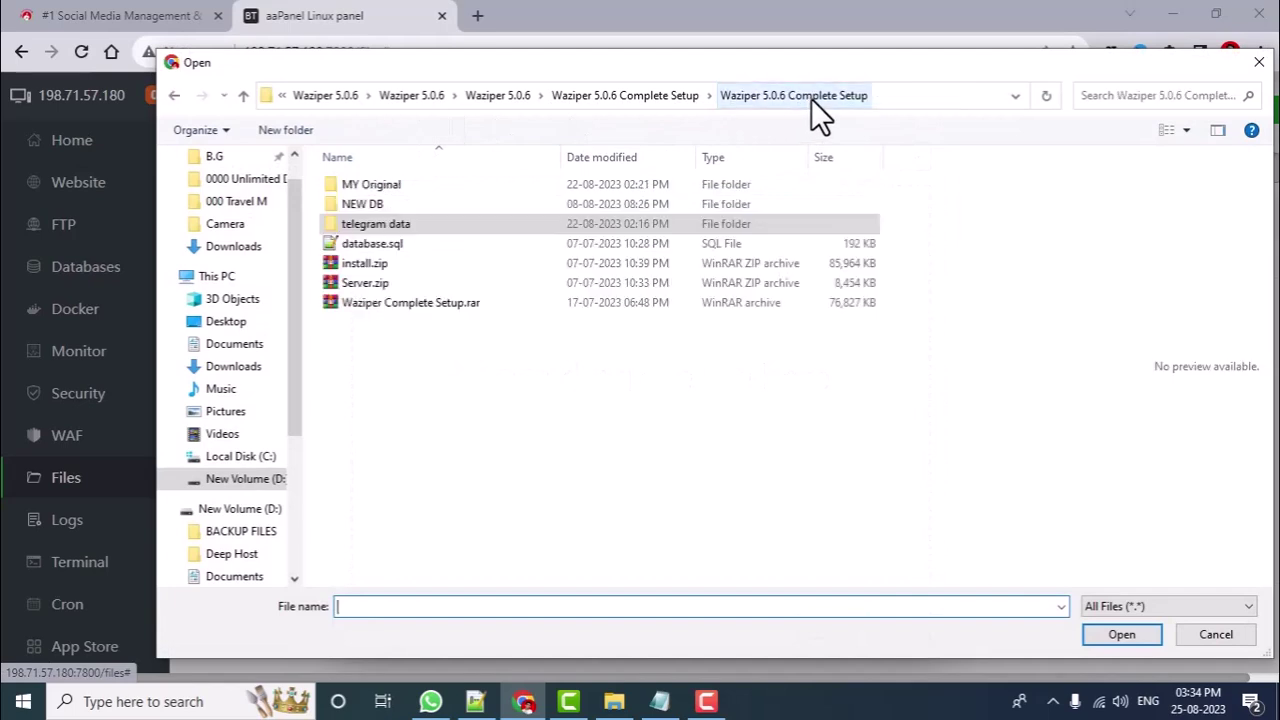
pyautogui.click(662, 97)
pyautogui.doubleClick(463, 187)
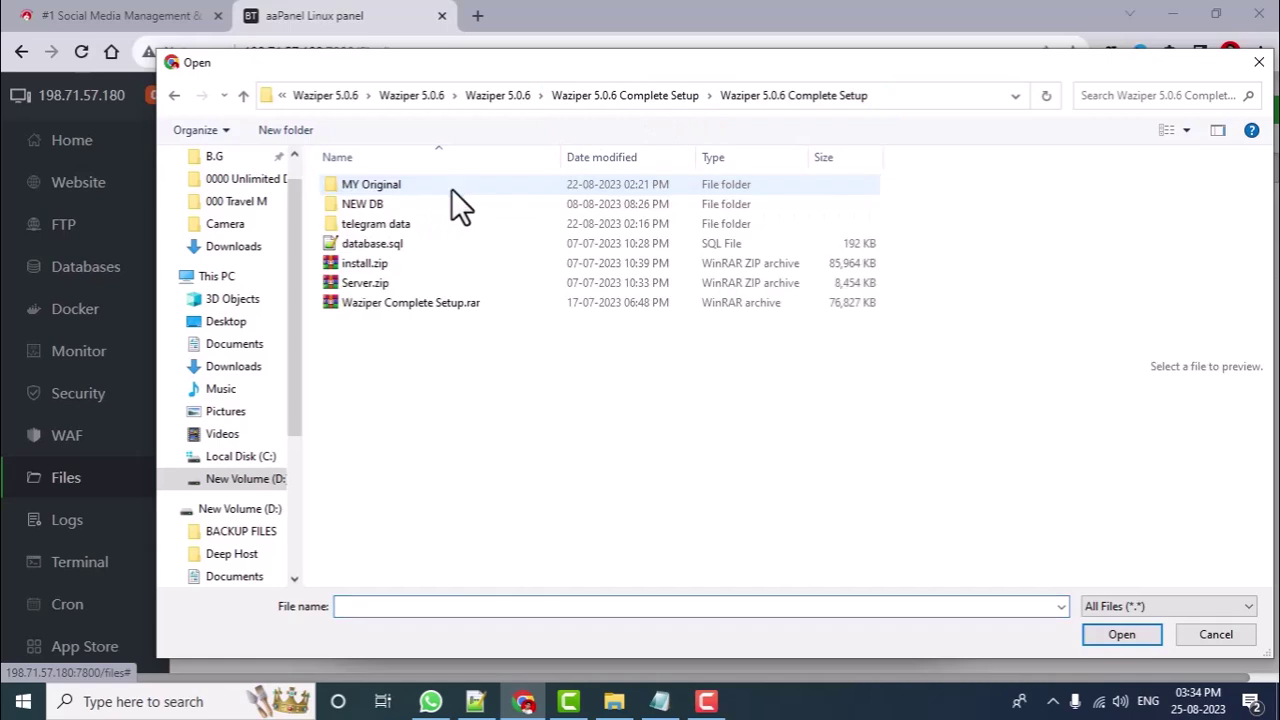
pyautogui.click(376, 266)
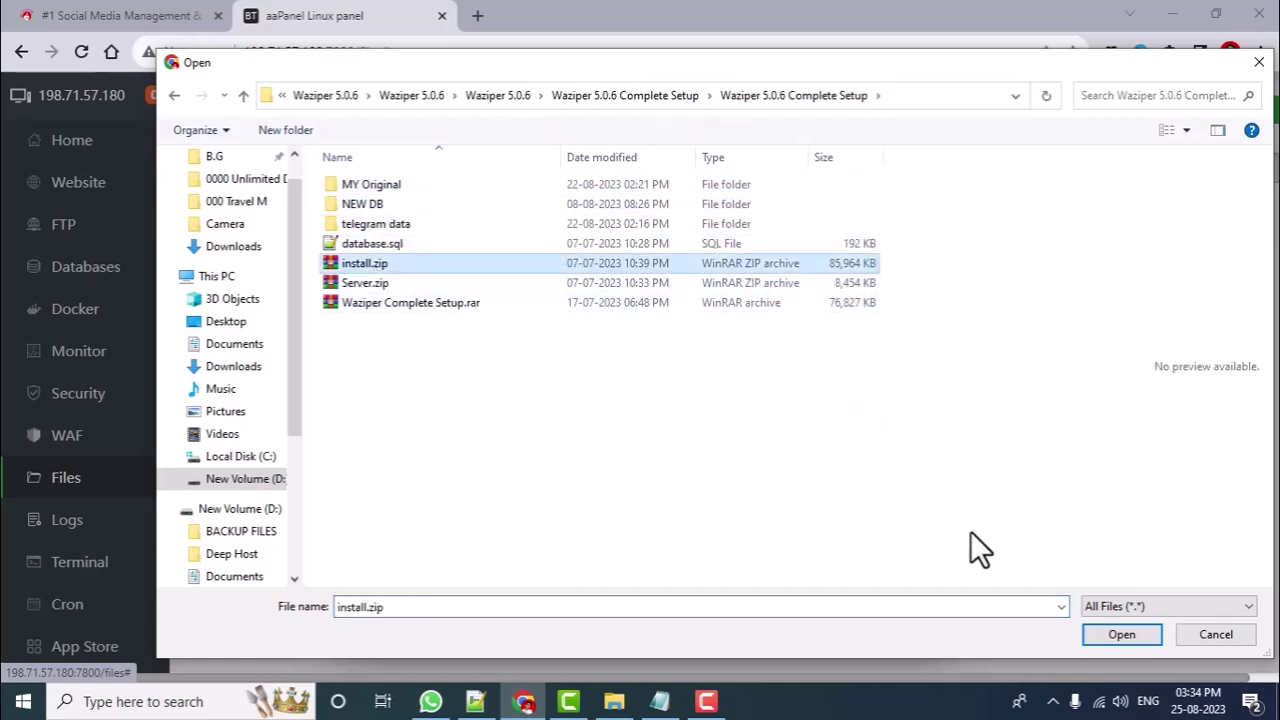
pyautogui.click(1104, 636)
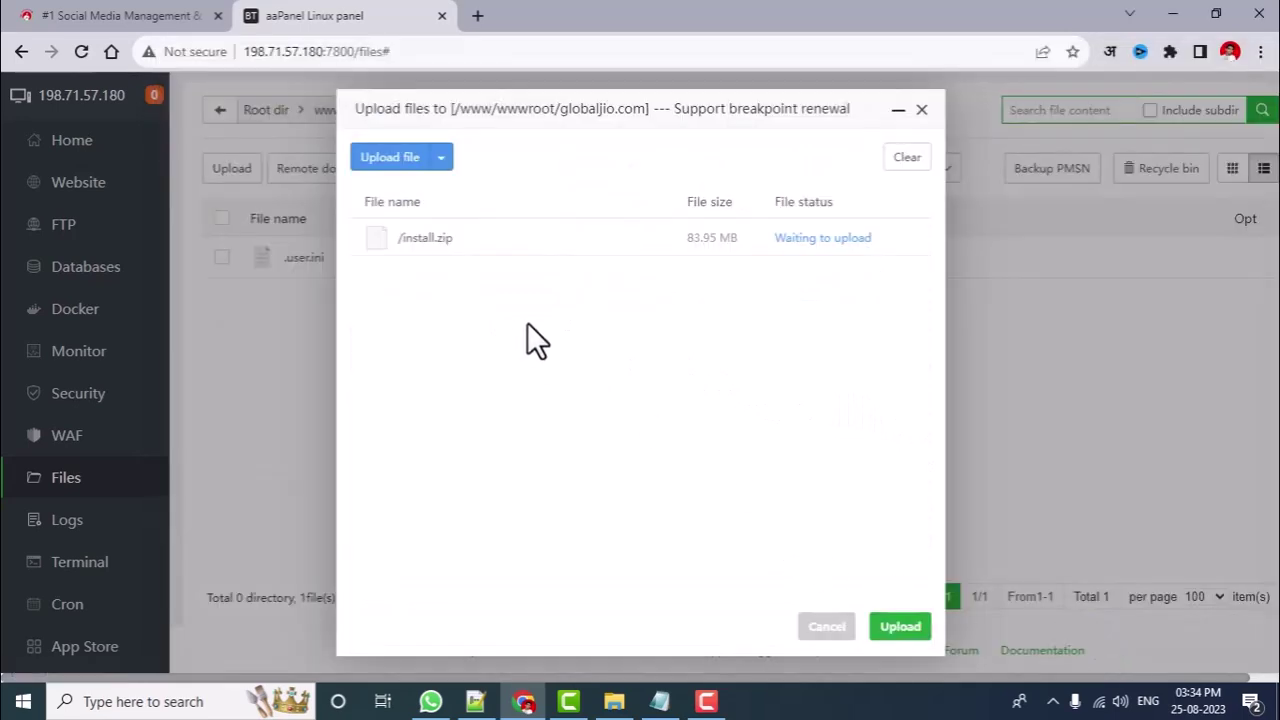
pyautogui.click(900, 627)
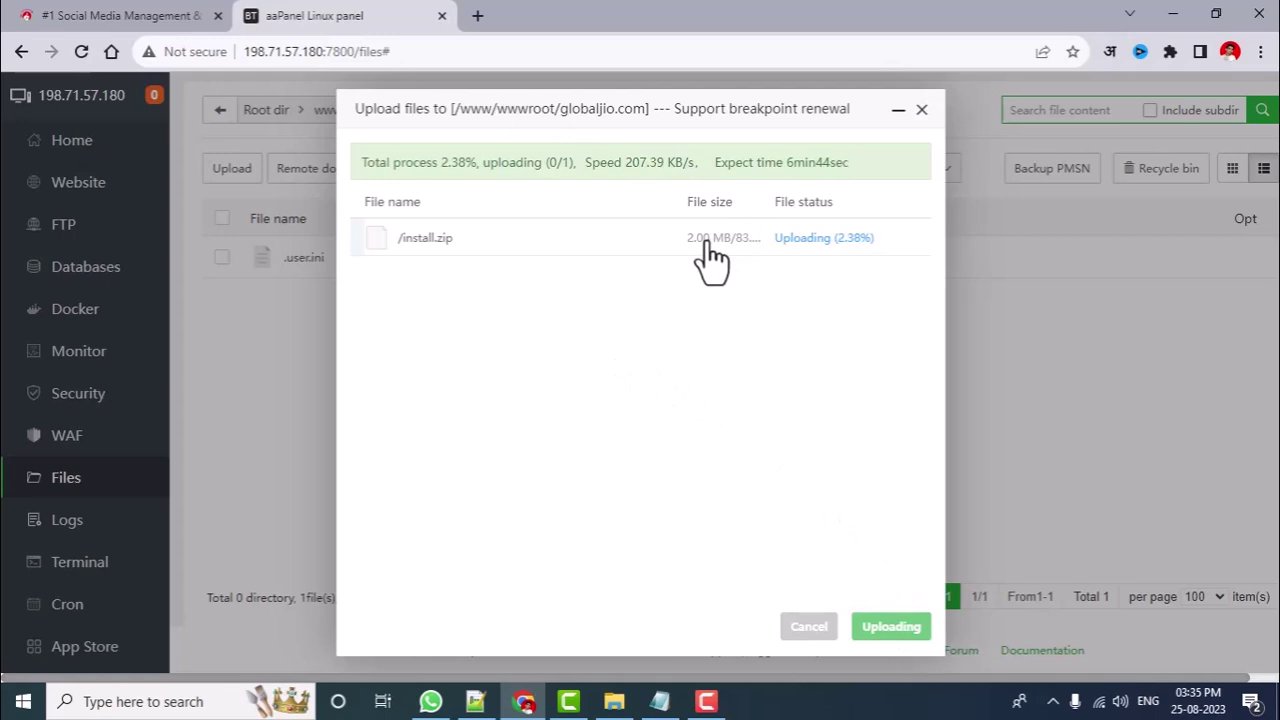
# - Duplicate the aaPanel browser tab and open the server's /root folder in the copy
pyautogui.rightClick(355, 30)
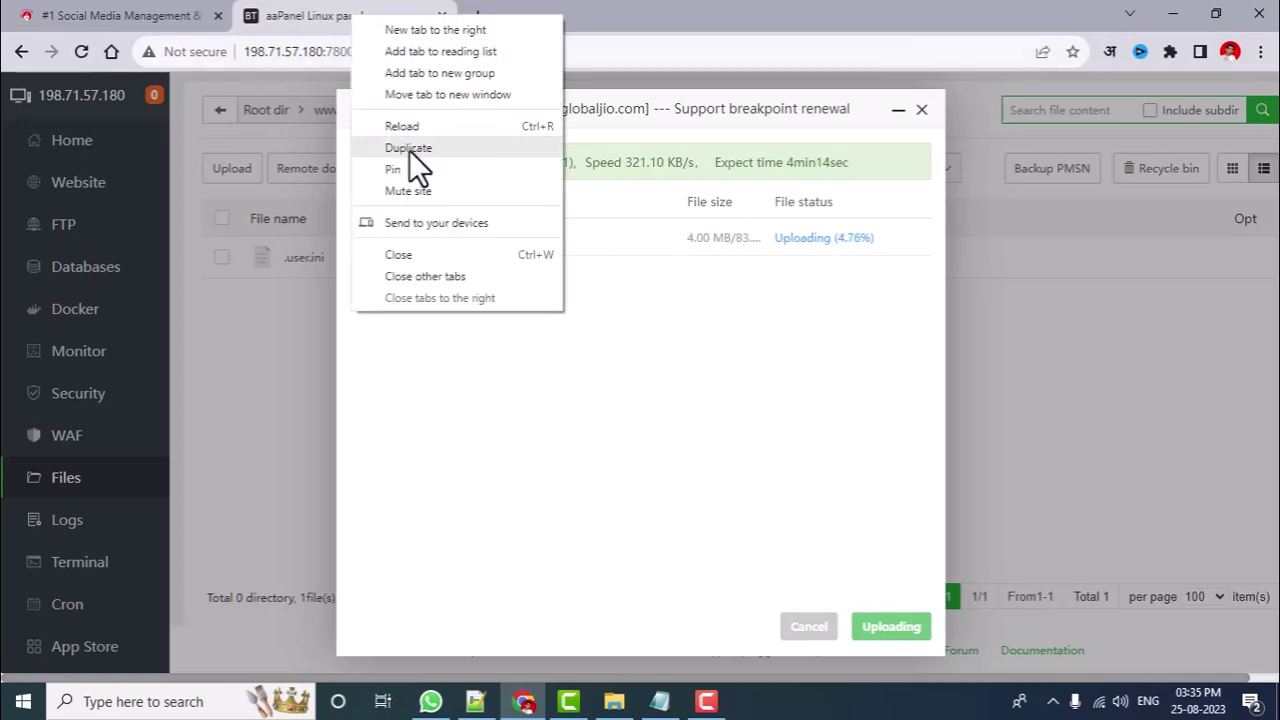
pyautogui.click(409, 150)
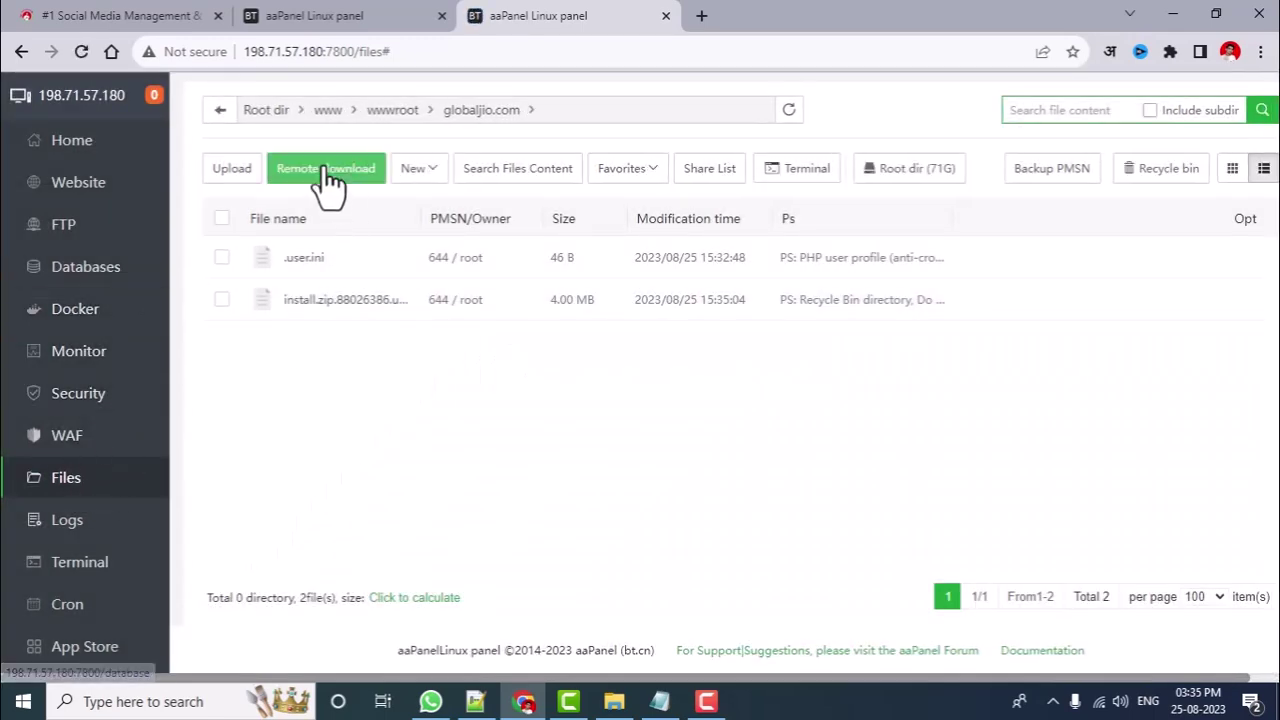
pyautogui.click(265, 110)
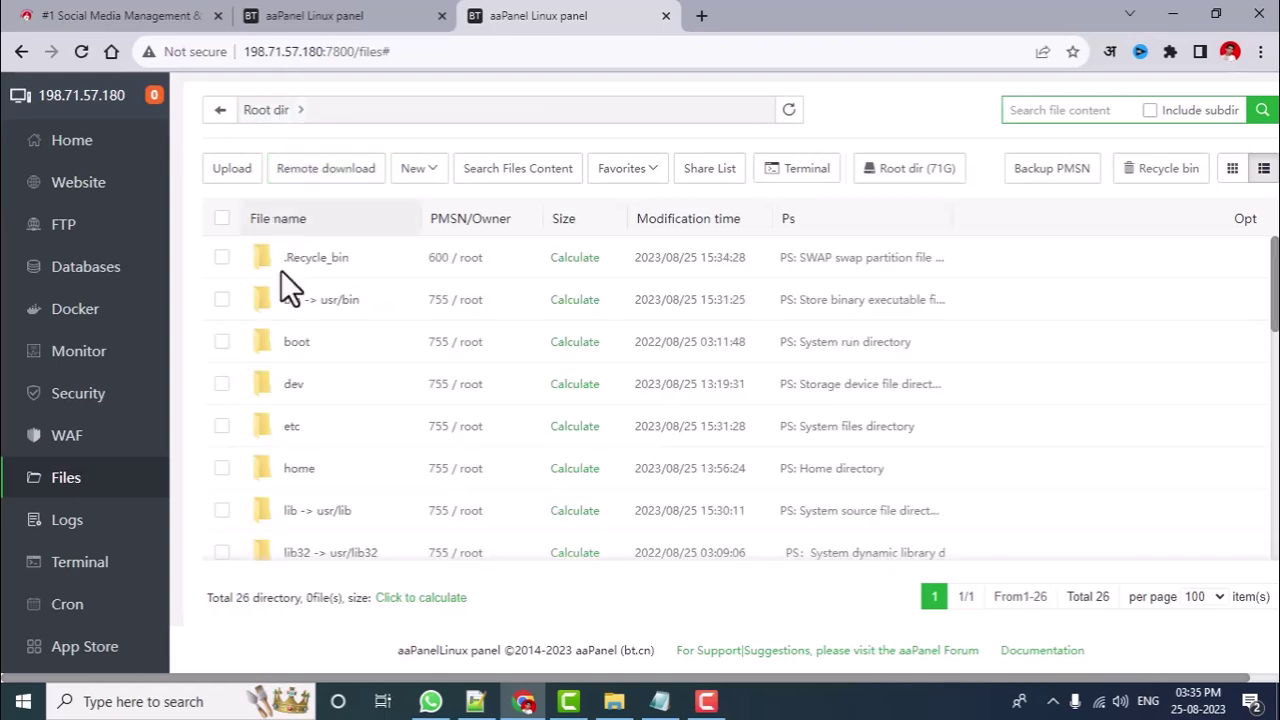
pyautogui.scroll(-1, 305, 340)
pyautogui.scroll(1, 304, 328)
pyautogui.scroll(-5, 307, 335)
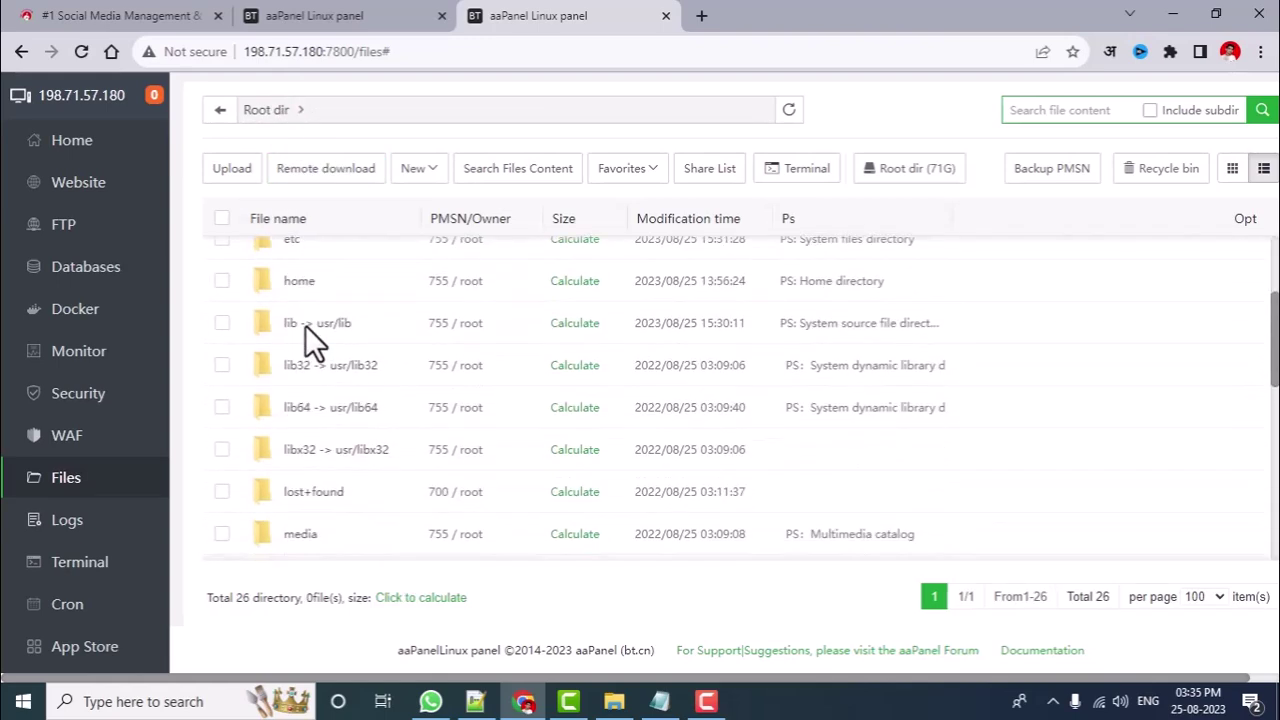
pyautogui.scroll(-1, 320, 440)
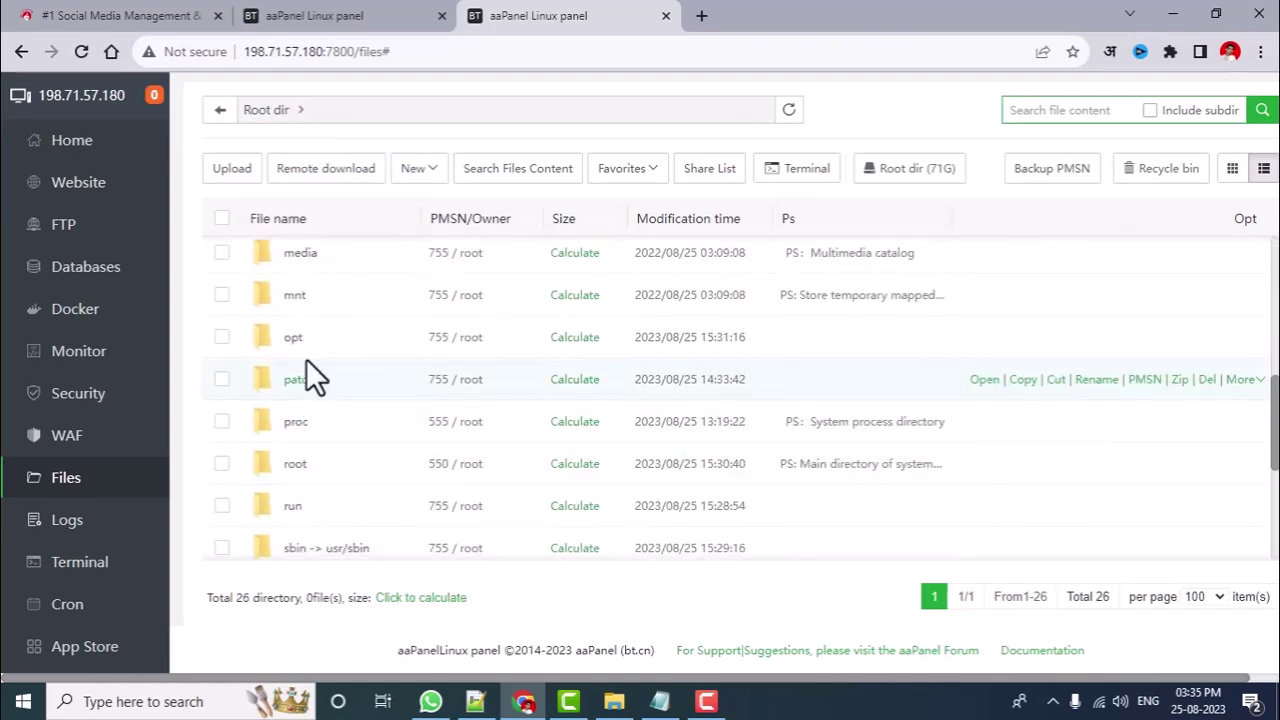
pyautogui.click(297, 465)
pyautogui.scroll(3, 320, 330)
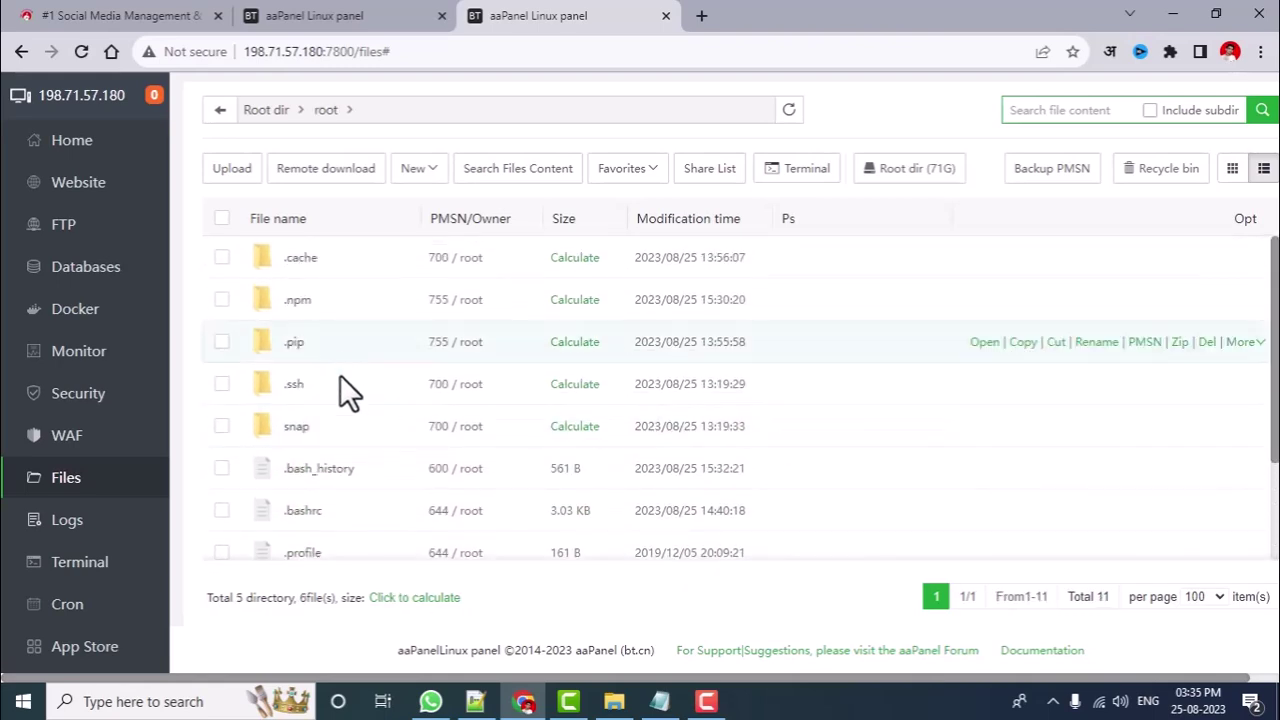
# - Create a new directory named wa_server inside the root folder
pyautogui.click(414, 170)
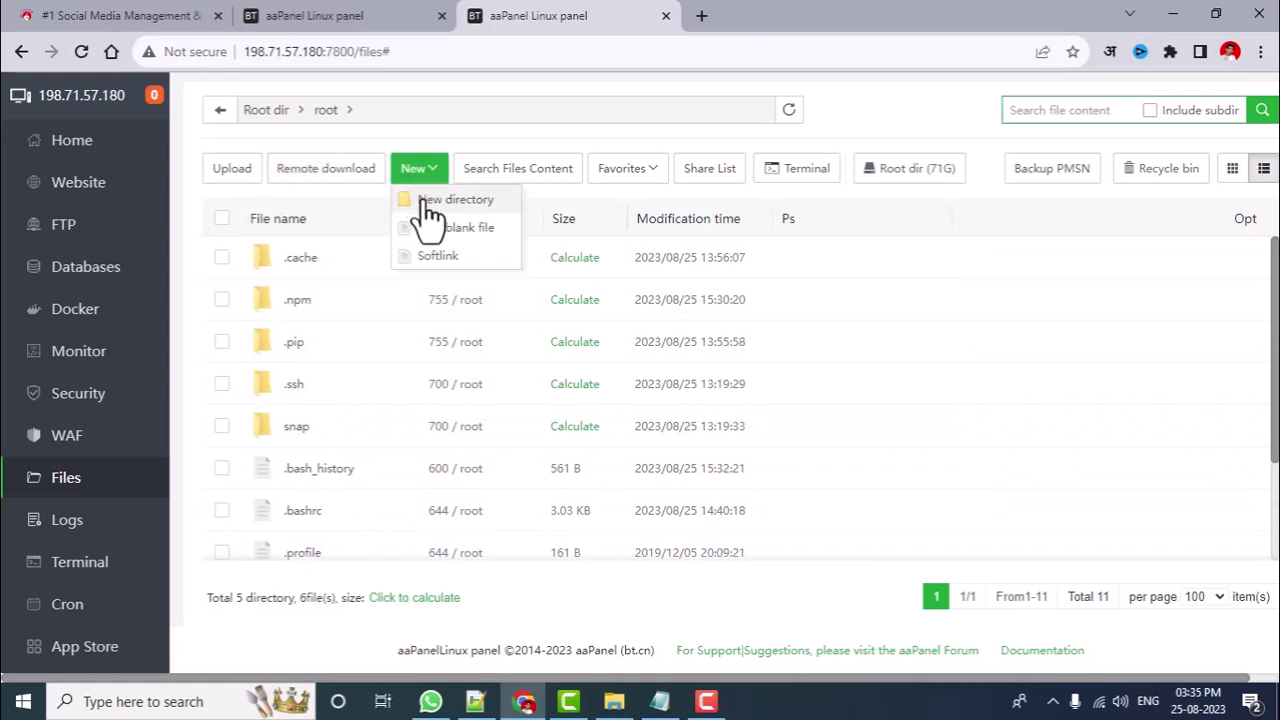
pyautogui.click(426, 200)
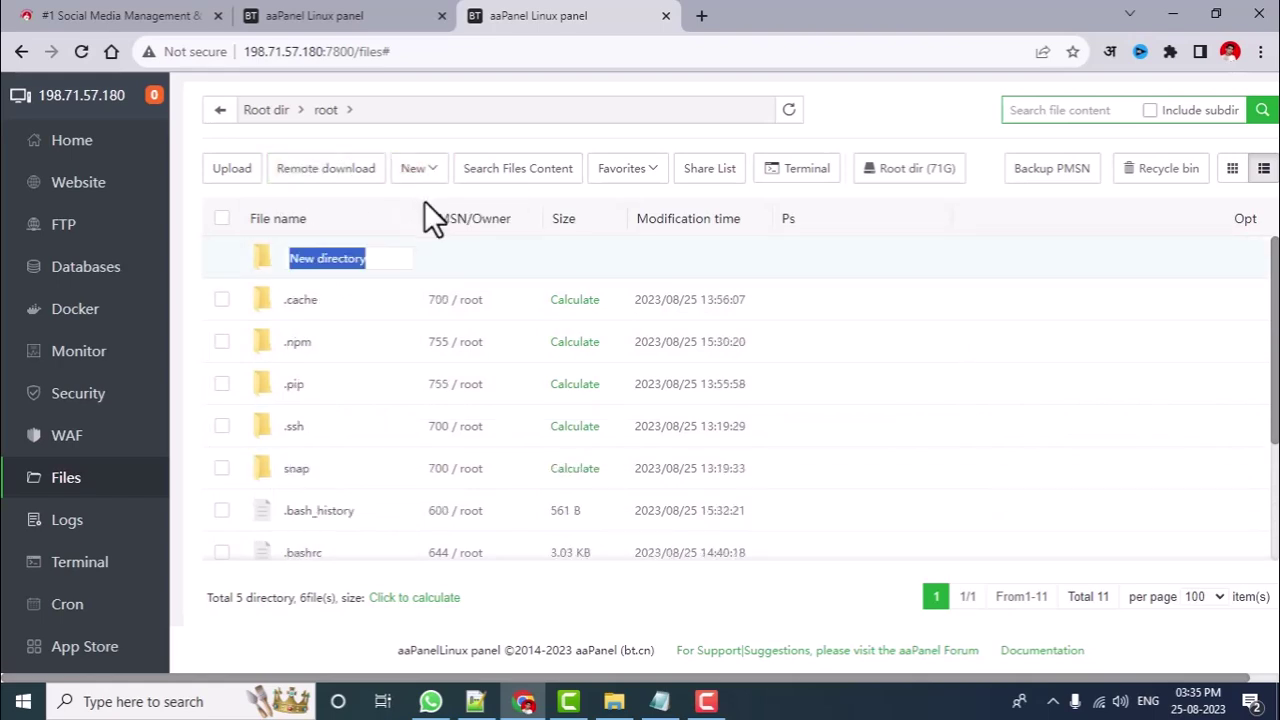
pyautogui.write('WA')
pyautogui.press('BackSpace')
pyautogui.press('BackSpace')
pyautogui.write('wa_server')
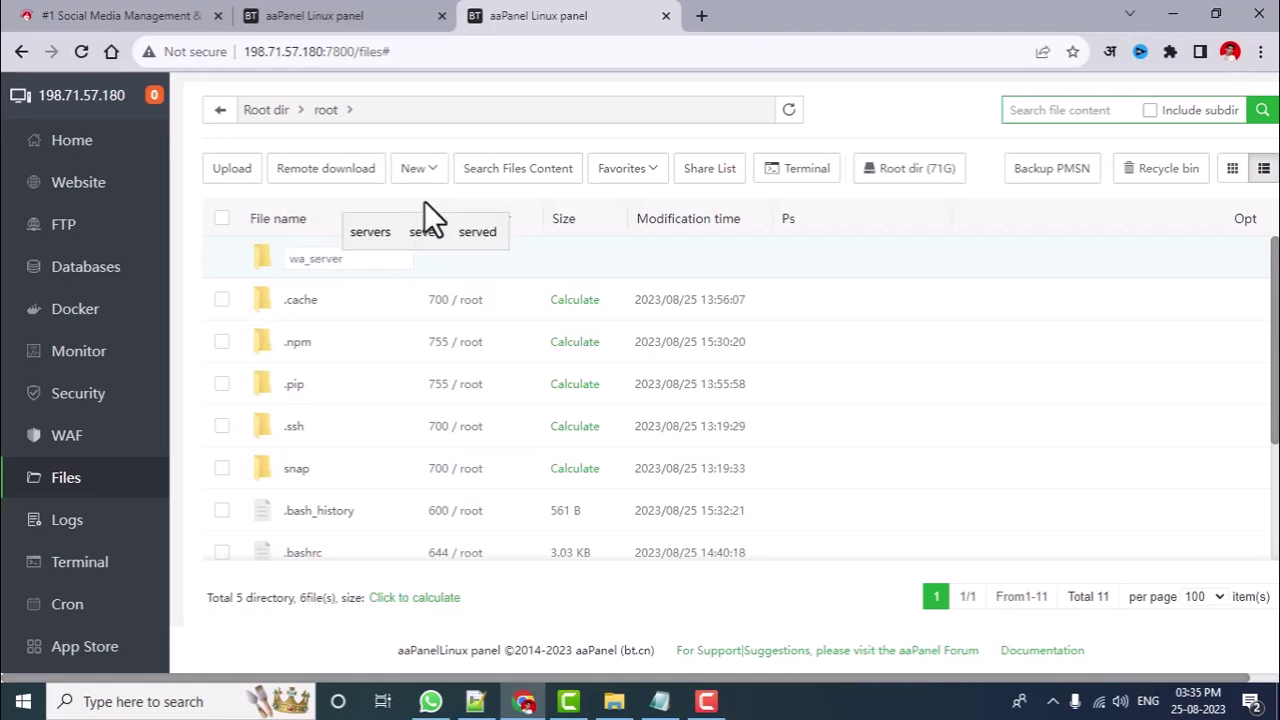
pyautogui.hotkey('ctrl', 'a')
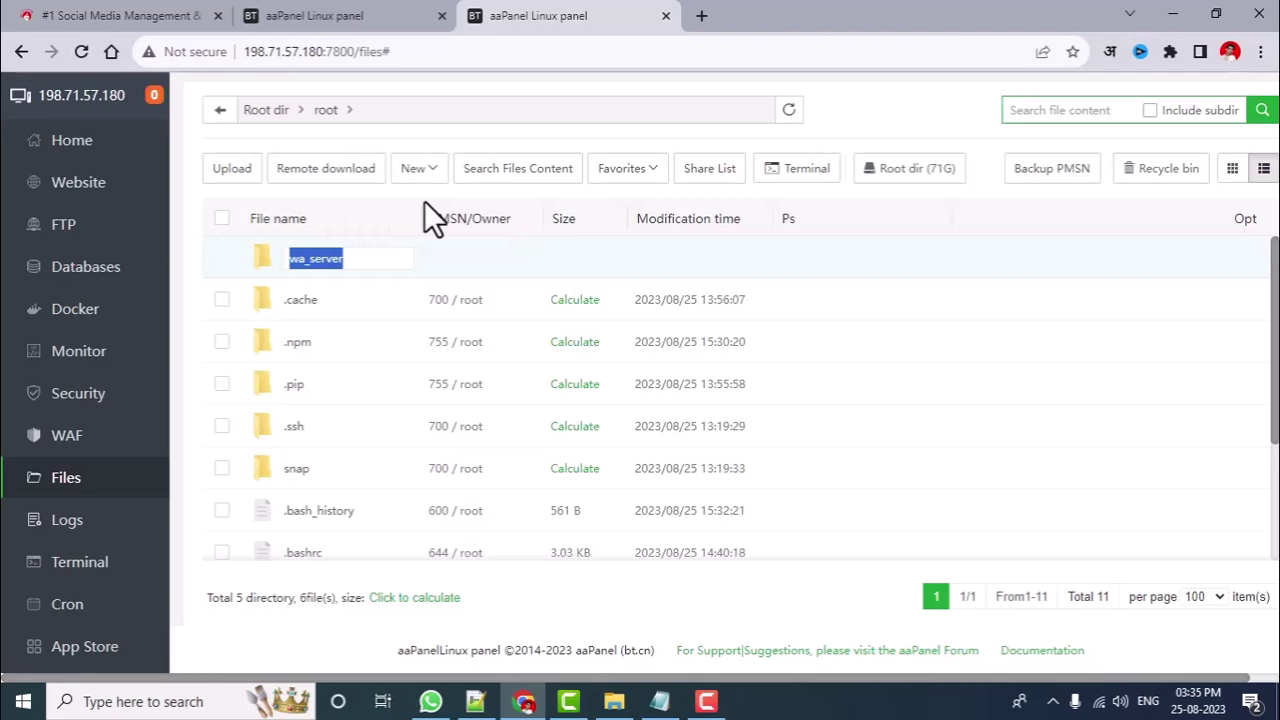
pyautogui.press('Return')
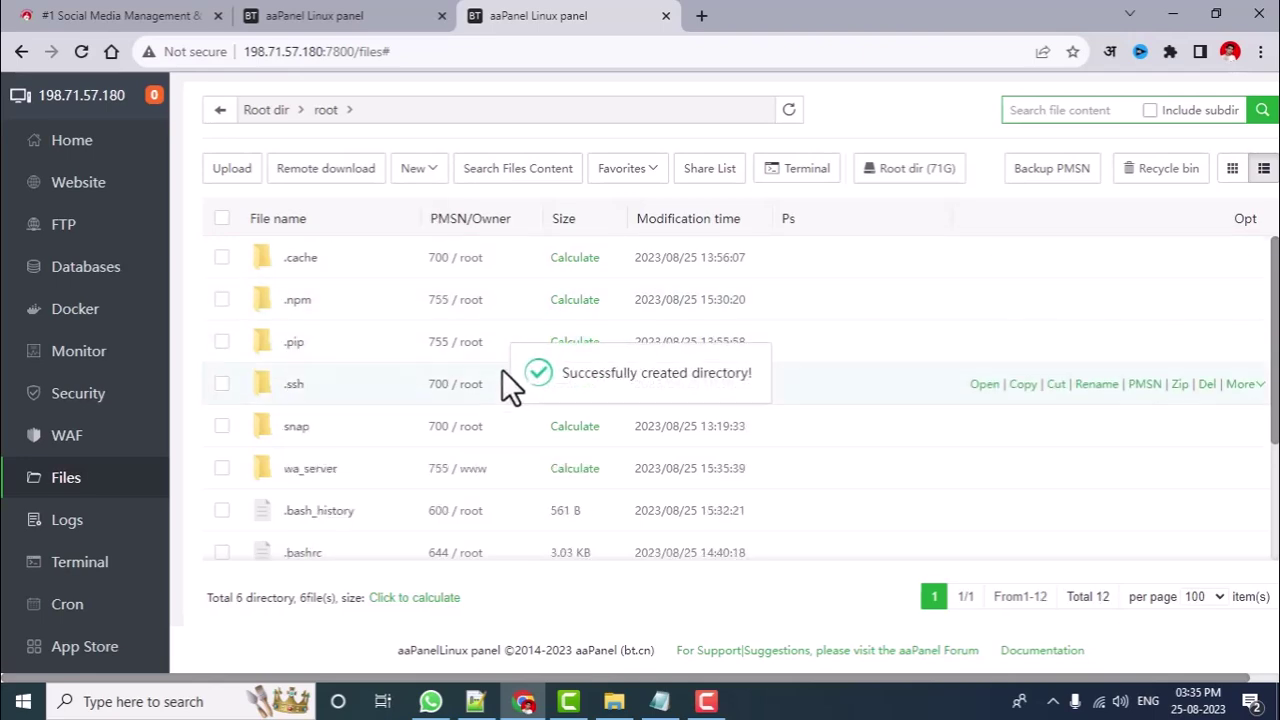
# - Open the wa_server folder and upload Server.zip from the local Waziper 5.0.6 Complete Setup folder into it
pyautogui.click(318, 472)
pyautogui.click(232, 169)
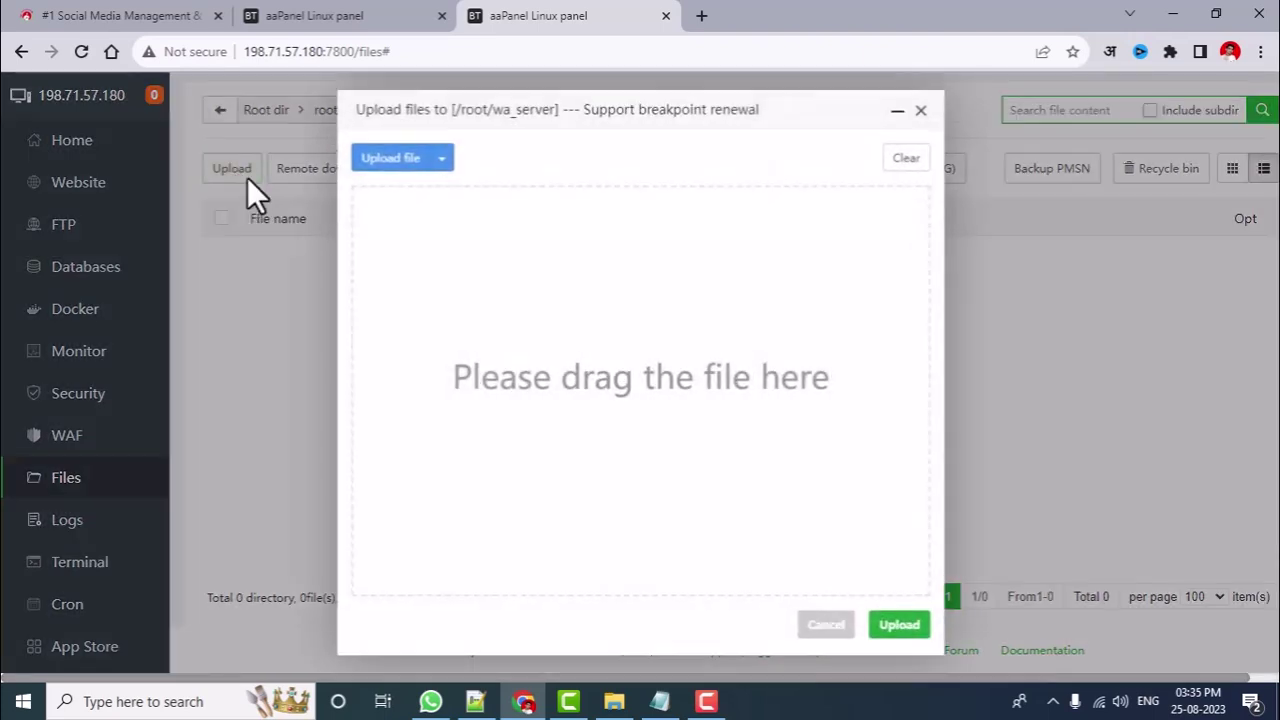
pyautogui.click(396, 190)
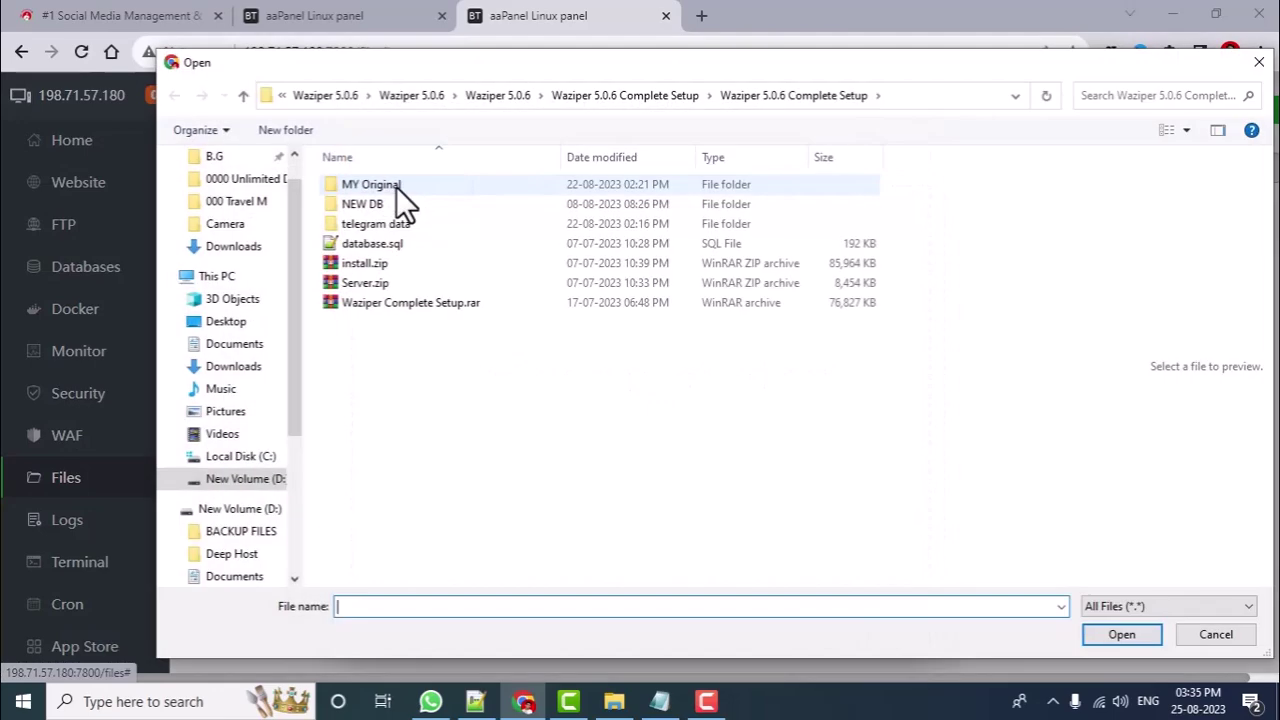
pyautogui.click(371, 282)
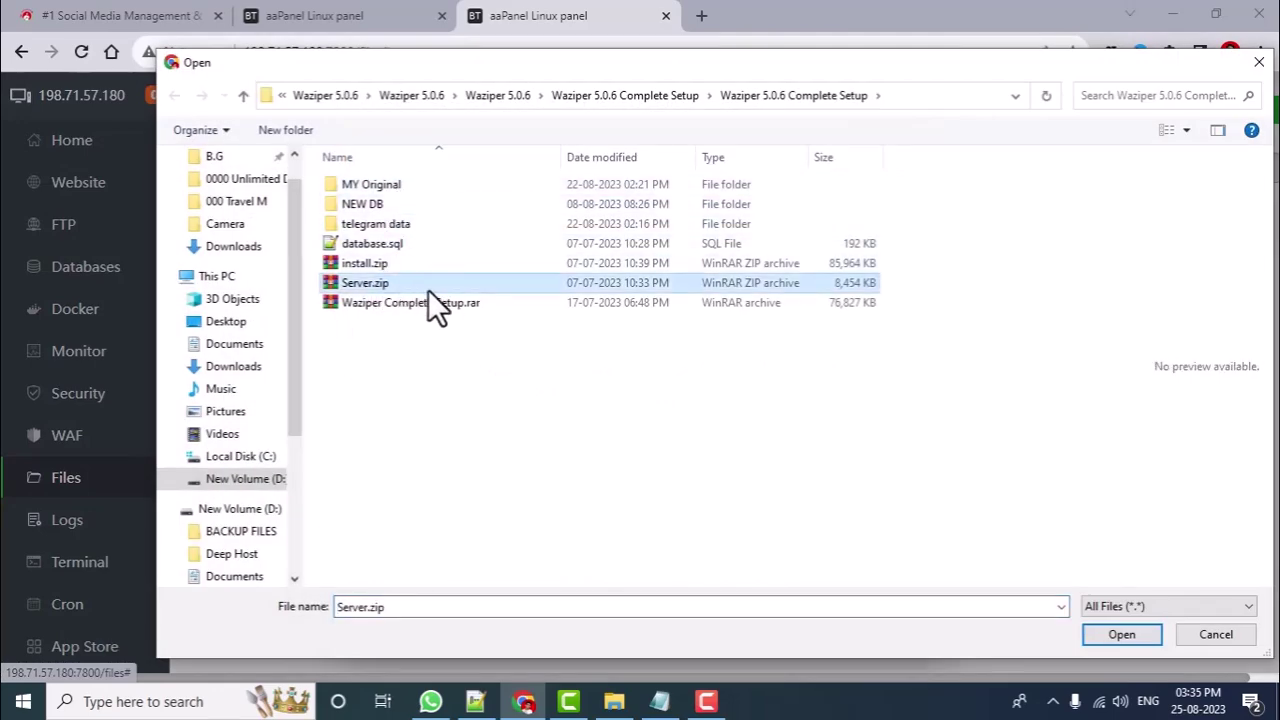
pyautogui.click(1113, 636)
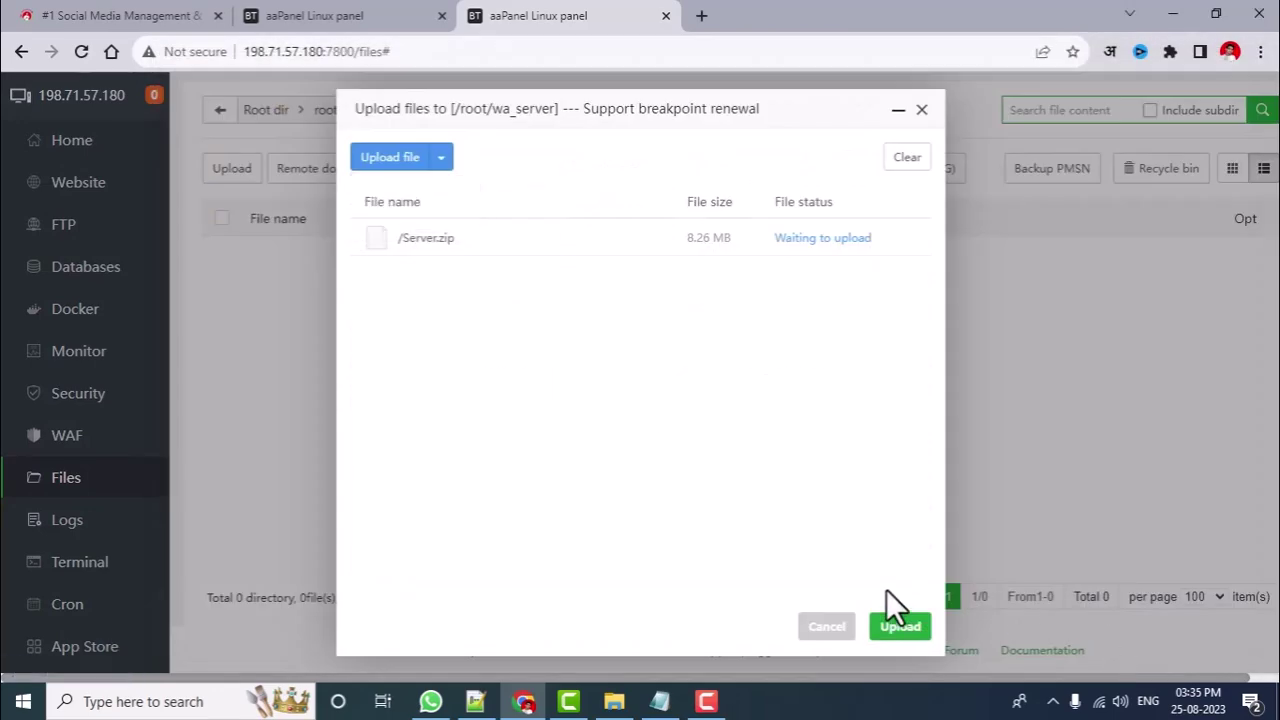
pyautogui.click(922, 630)
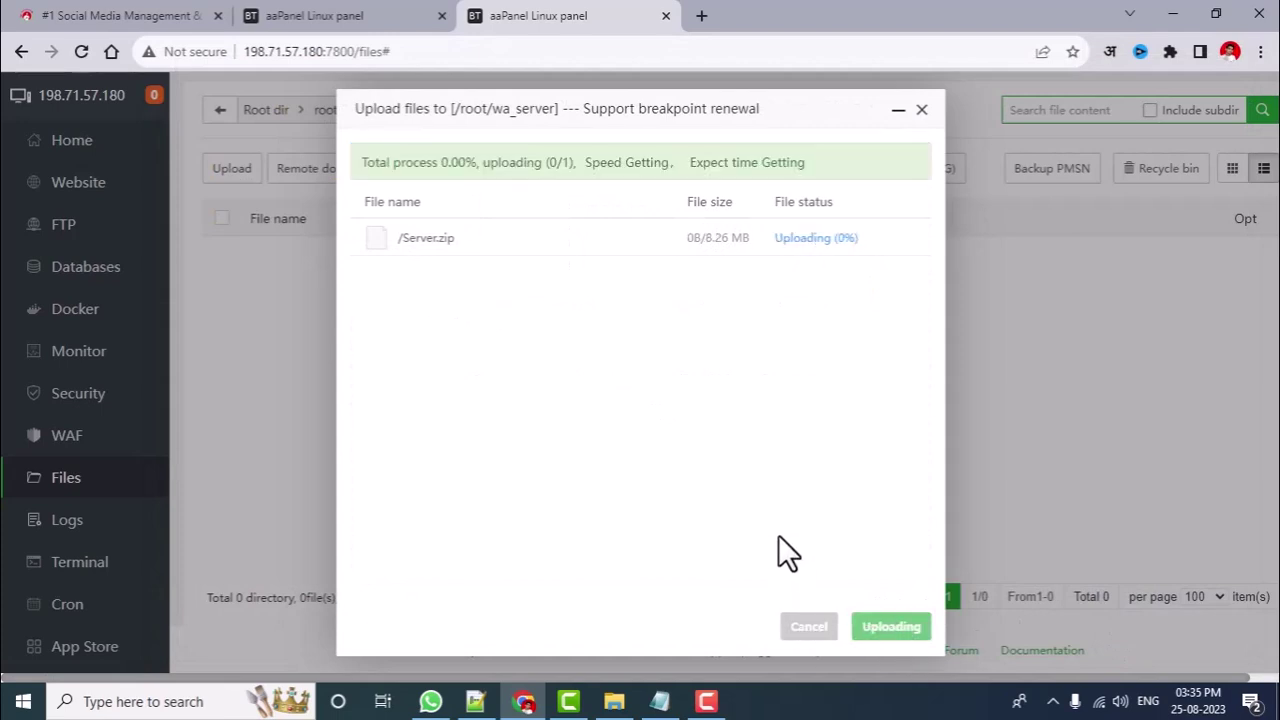
pyautogui.click(375, 19)
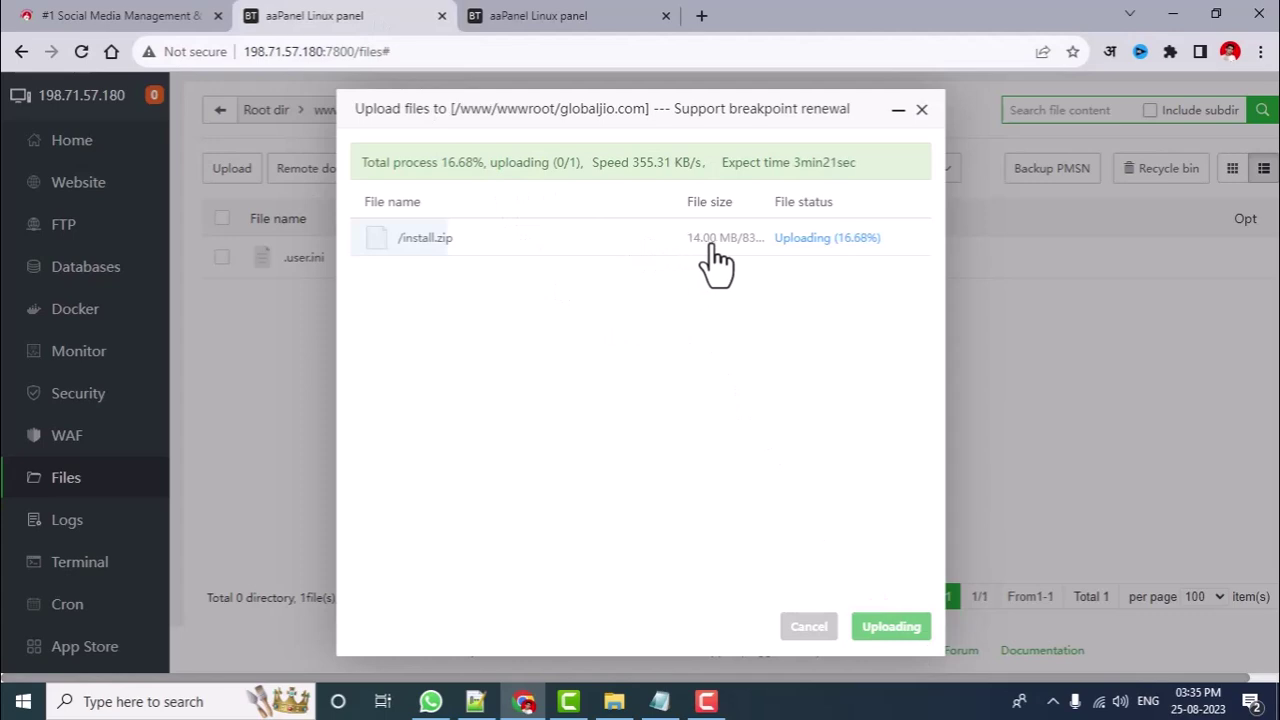
pyautogui.click(540, 19)
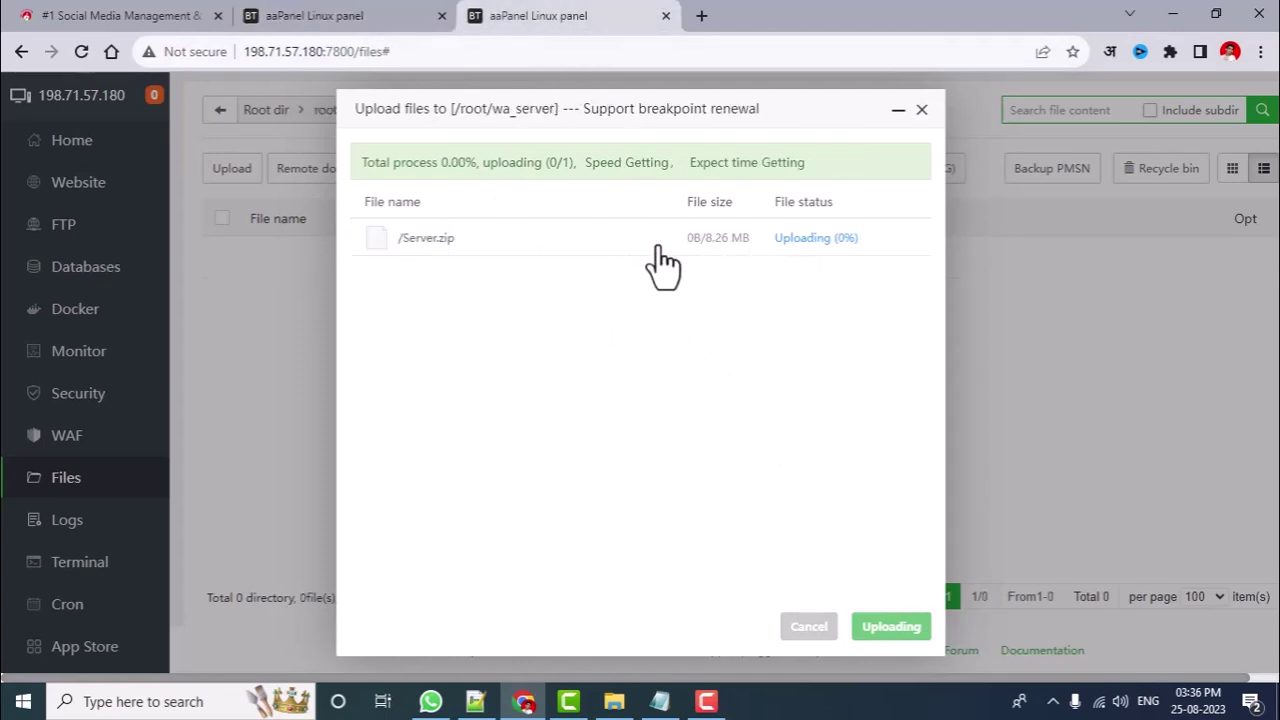
# - Duplicate the aaPanel browser tab and open the MySQL databases page in the copy
pyautogui.rightClick(527, 13)
pyautogui.click(563, 145)
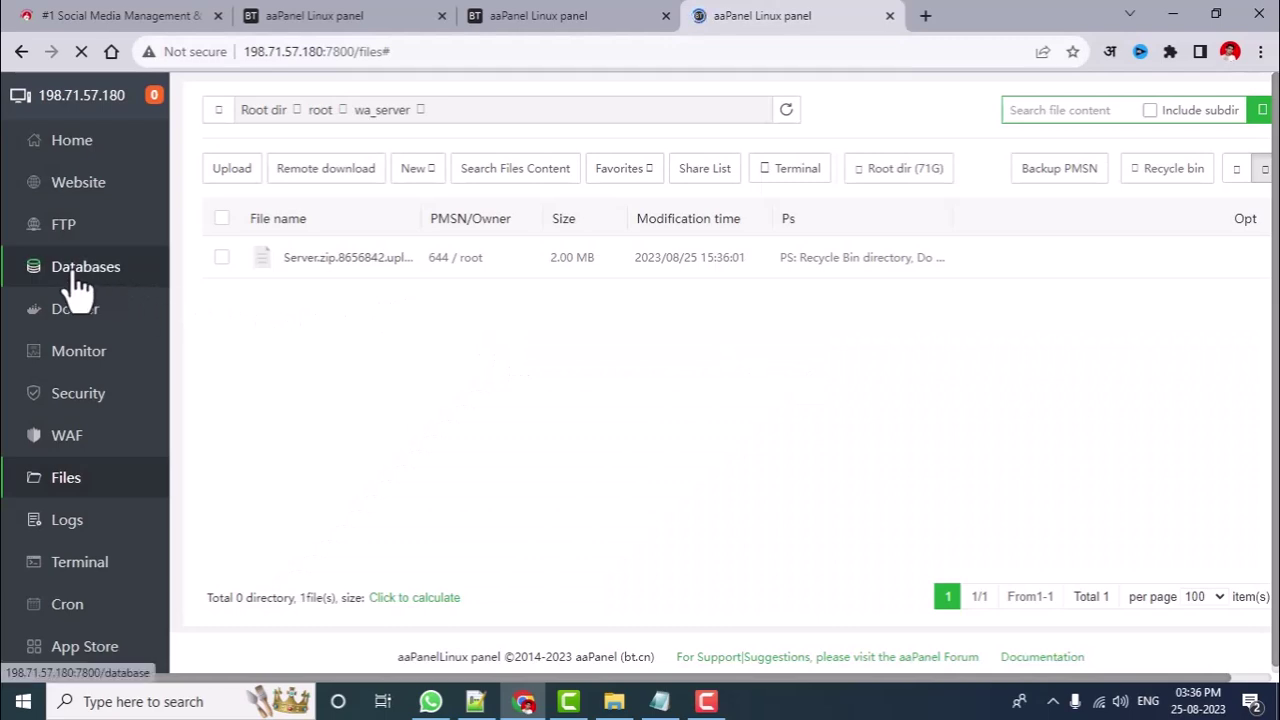
pyautogui.click(92, 280)
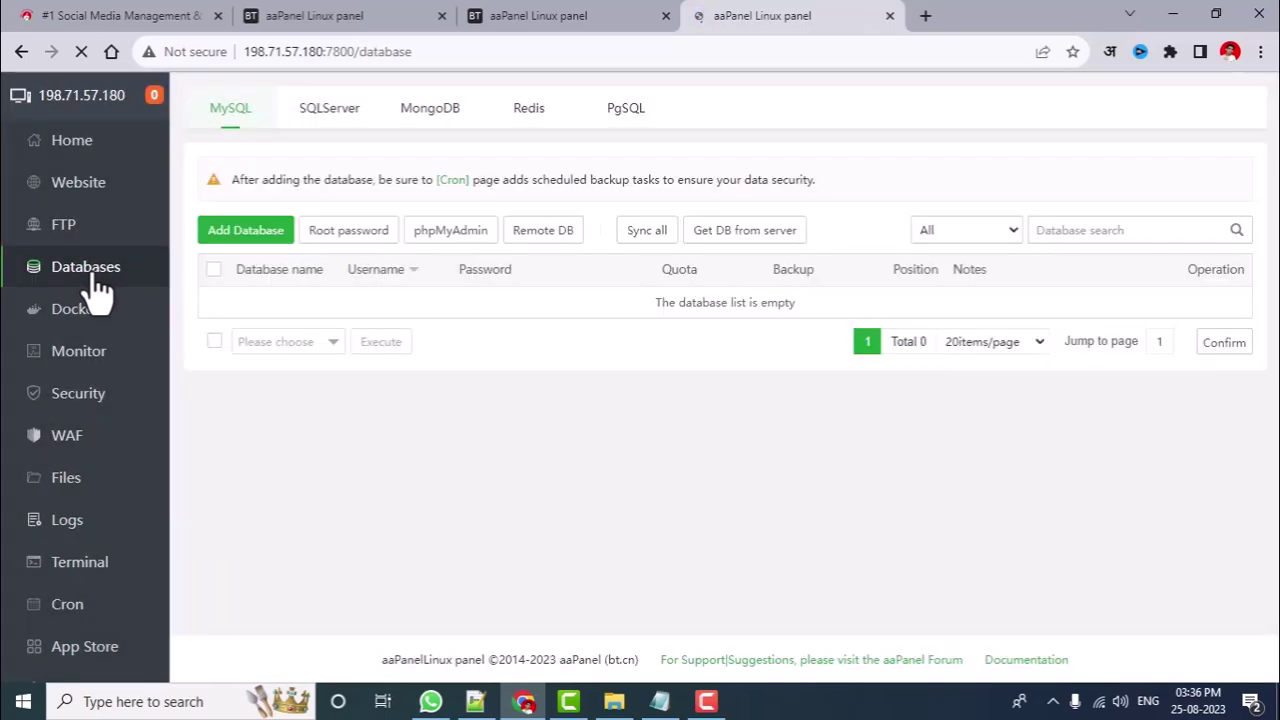
# - Start adding a new MySQL database with wa_server as both the database name and the username
pyautogui.click(270, 245)
pyautogui.click(560, 275)
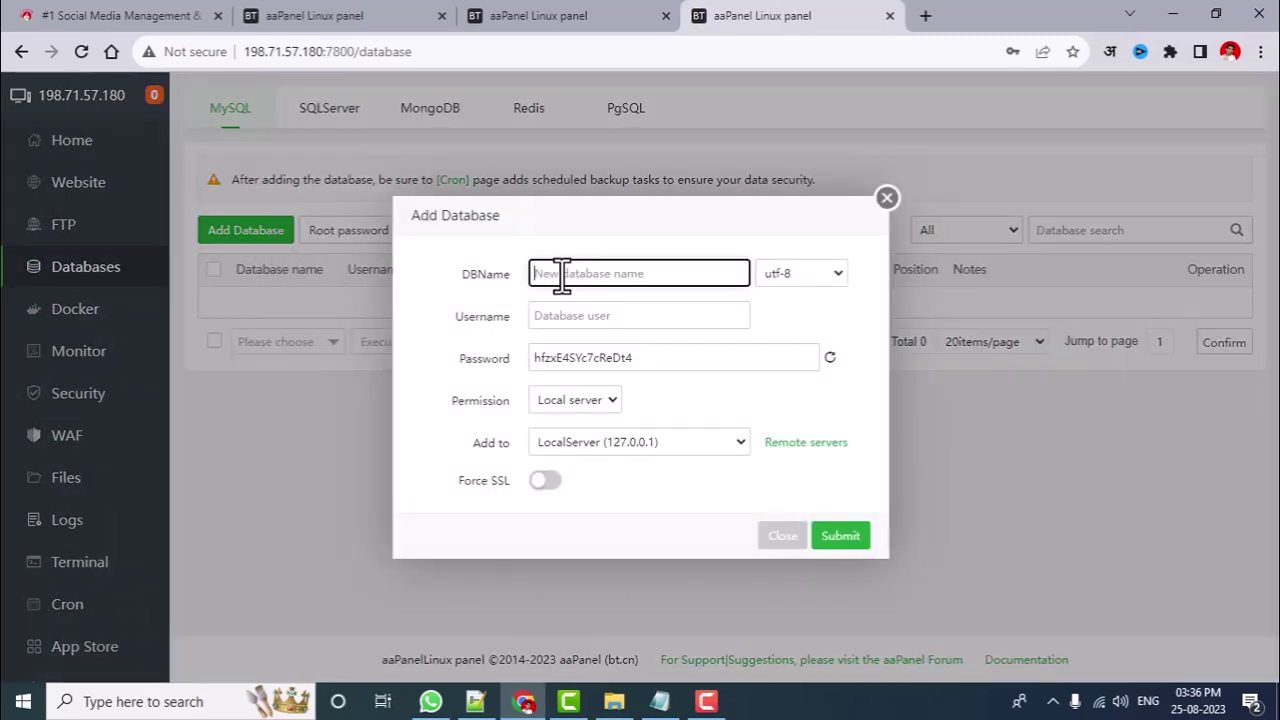
pyautogui.click(557, 315)
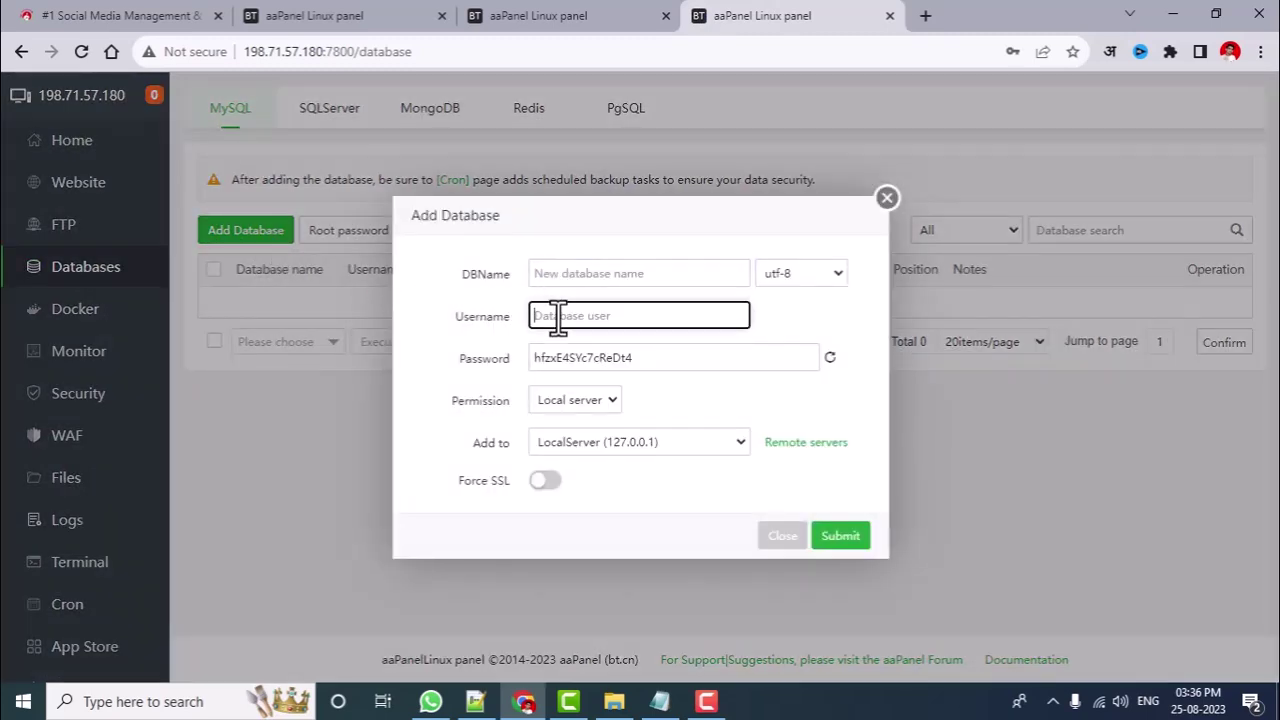
pyautogui.click(622, 358)
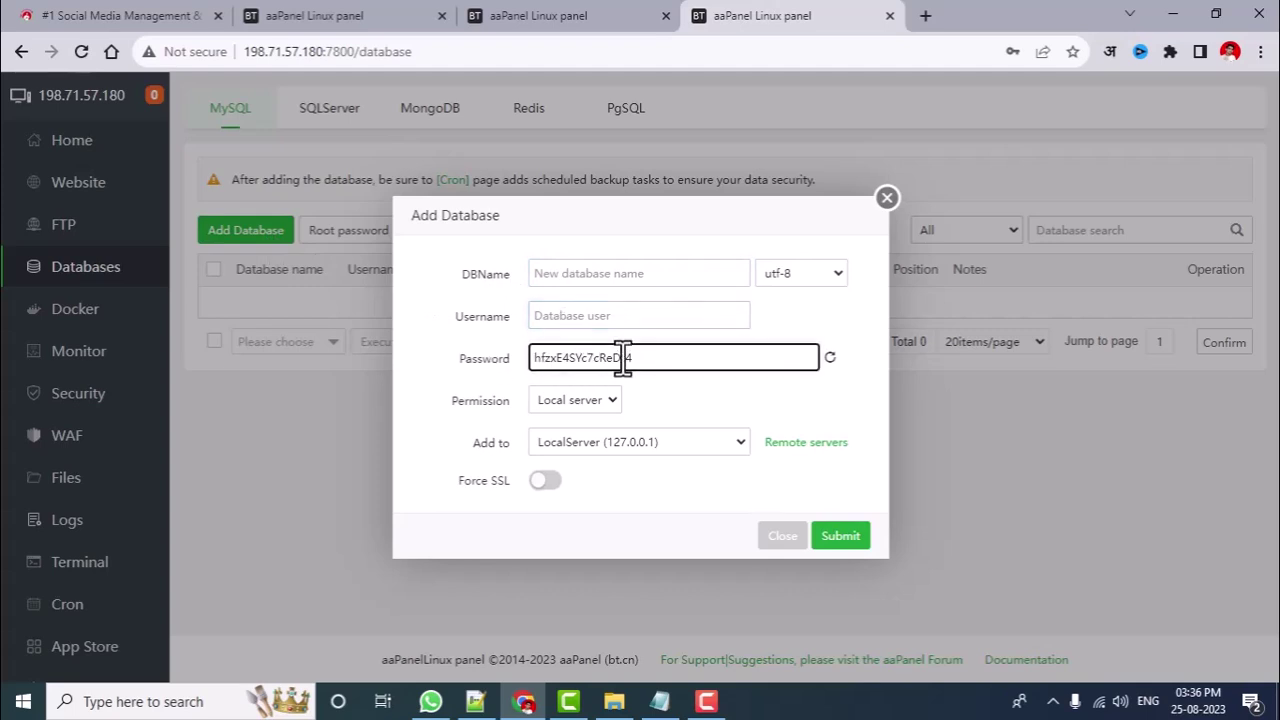
pyautogui.click(599, 279)
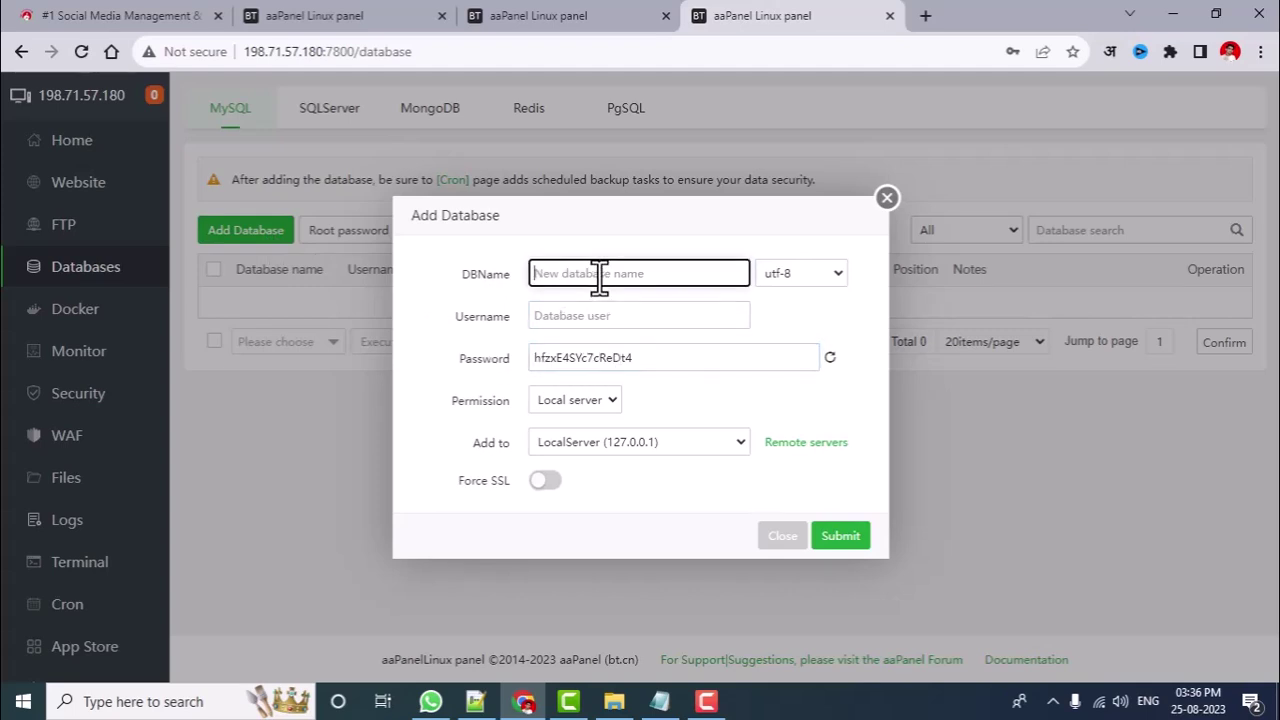
pyautogui.press('super+v')
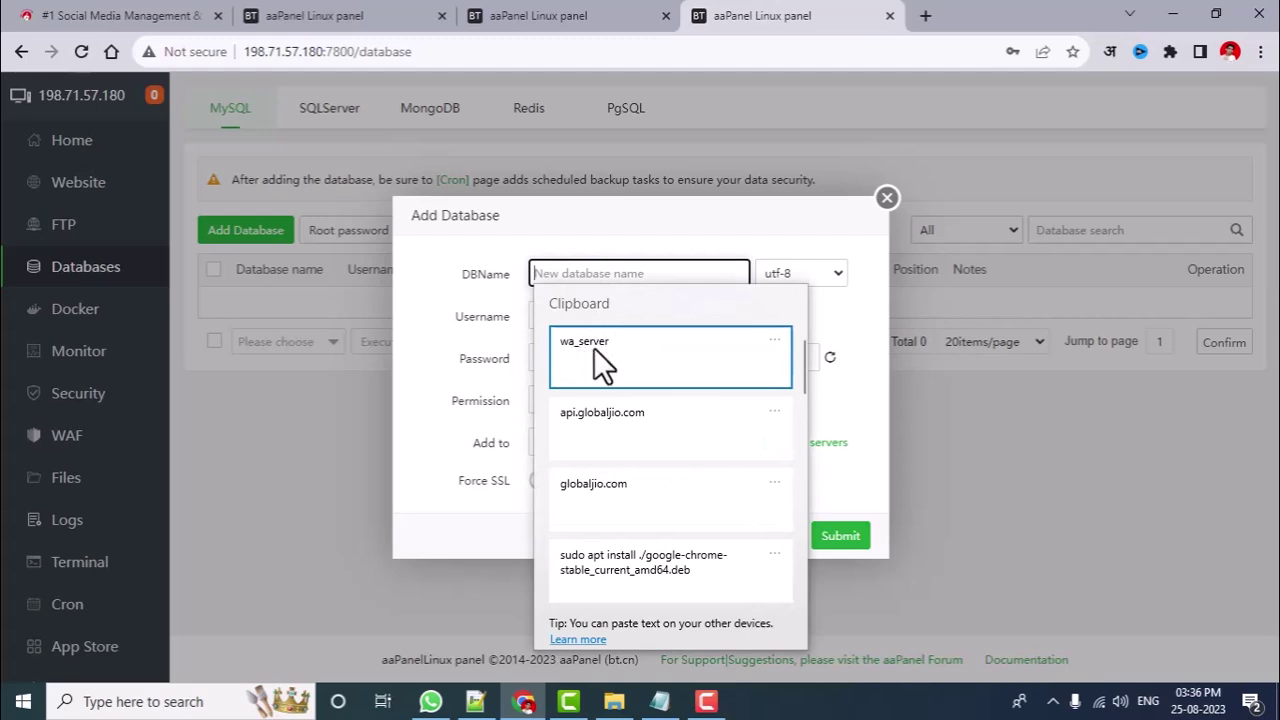
pyautogui.click(589, 347)
# - Try to replace the generated database password with a custom one
pyautogui.doubleClick(611, 357)
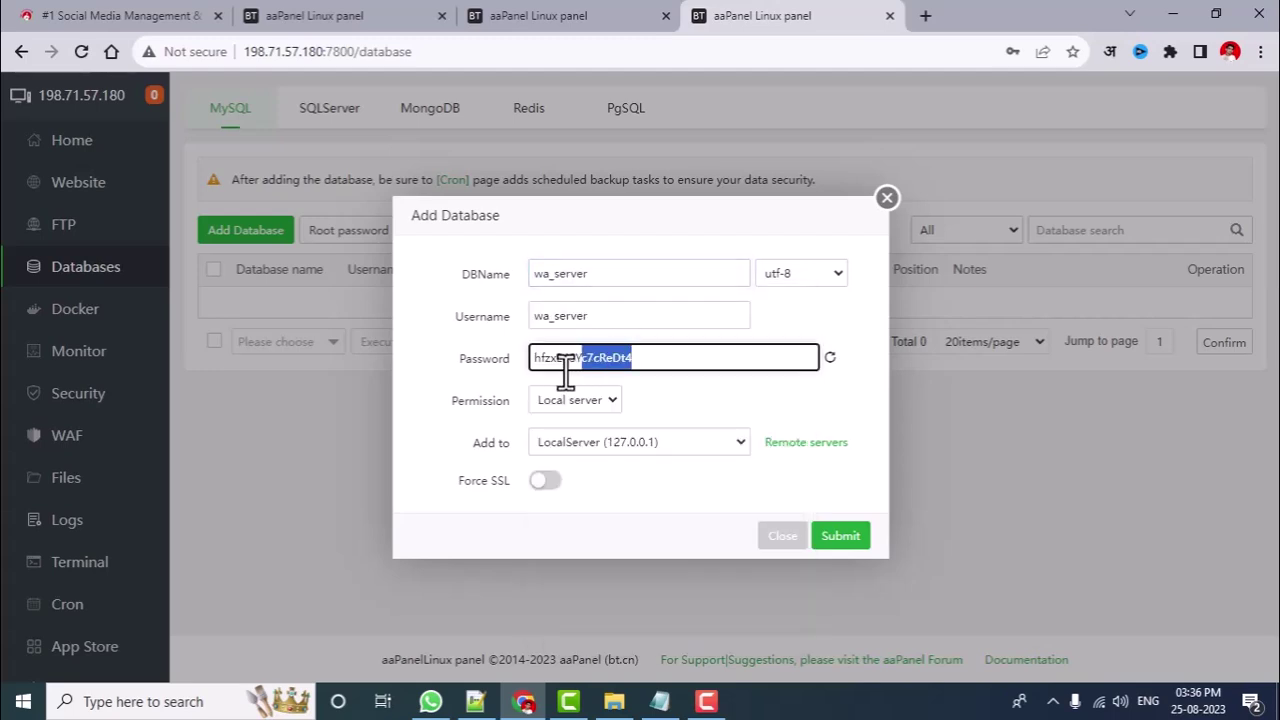
pyautogui.hotkey('ctrl', 'v')
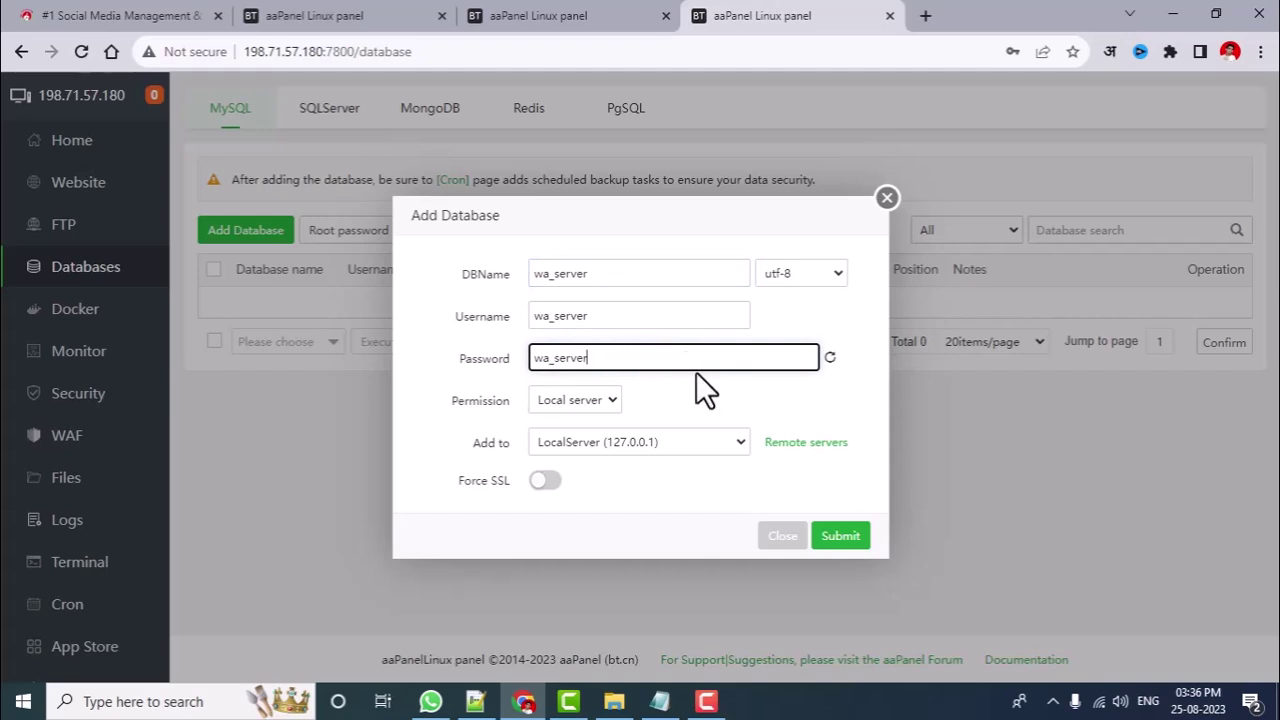
pyautogui.write('s')
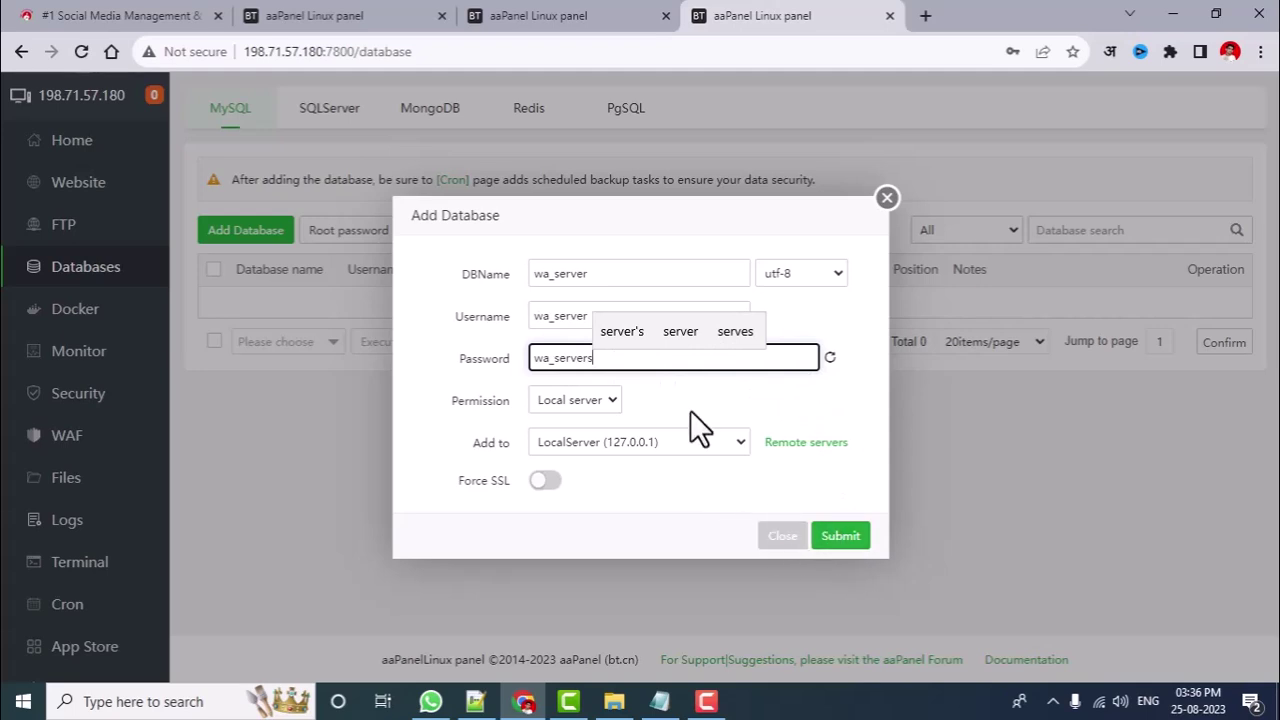
# - Generate a new random password for the wa_server database and copy it
pyautogui.click(829, 360)
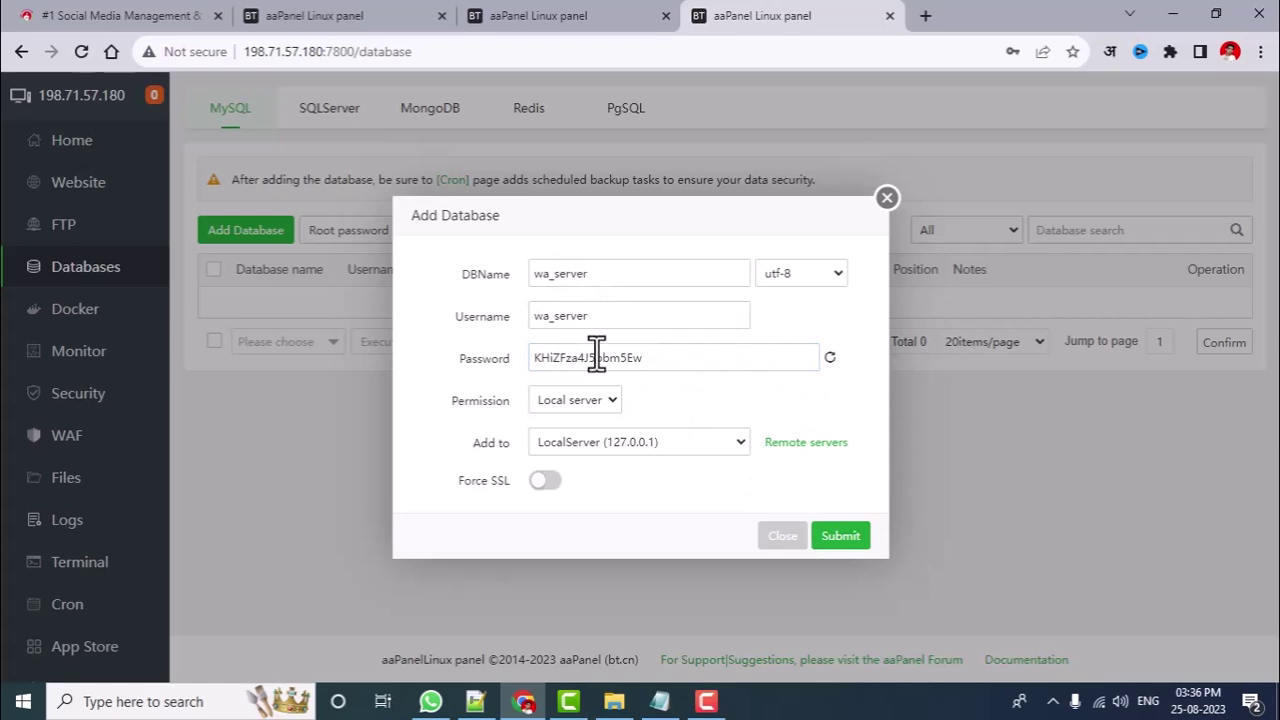
pyautogui.moveTo(655, 365); pyautogui.dragTo(510, 365)
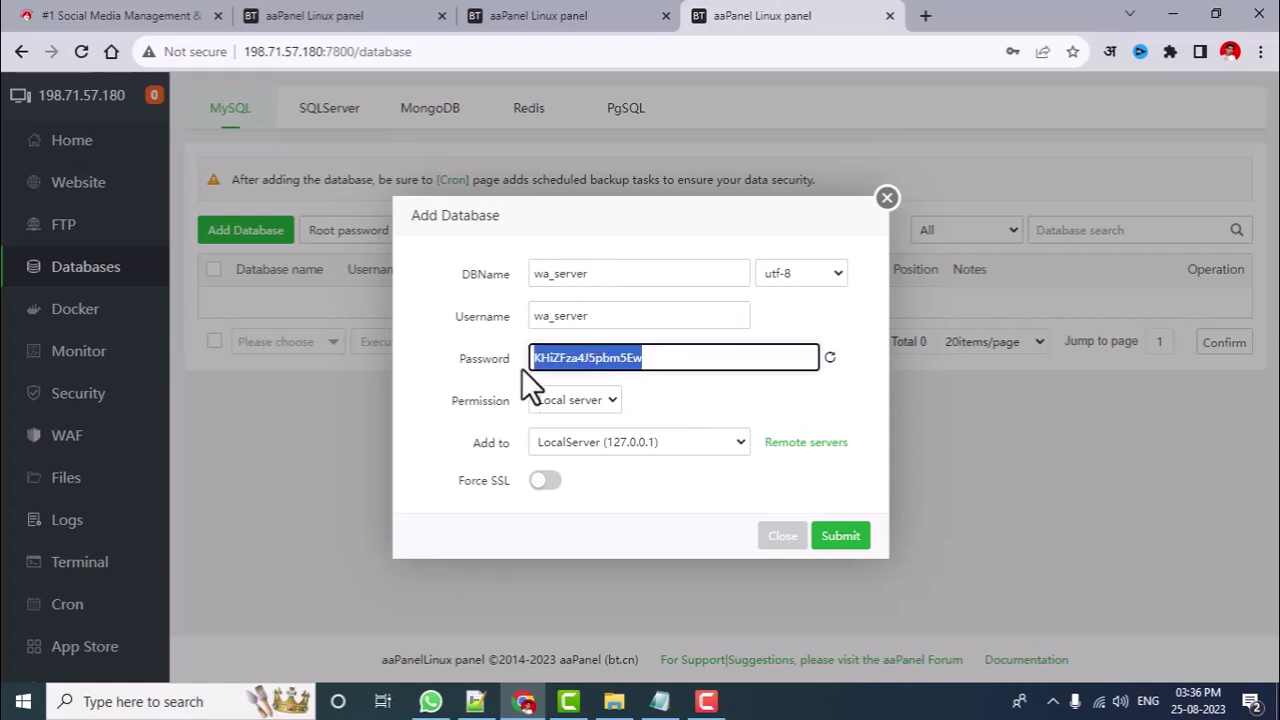
# - Switch to Notepad++ and record DB NAME wa_server, DB UserName wa_server and the copied DB password below the server login details
pyautogui.click(475, 701)
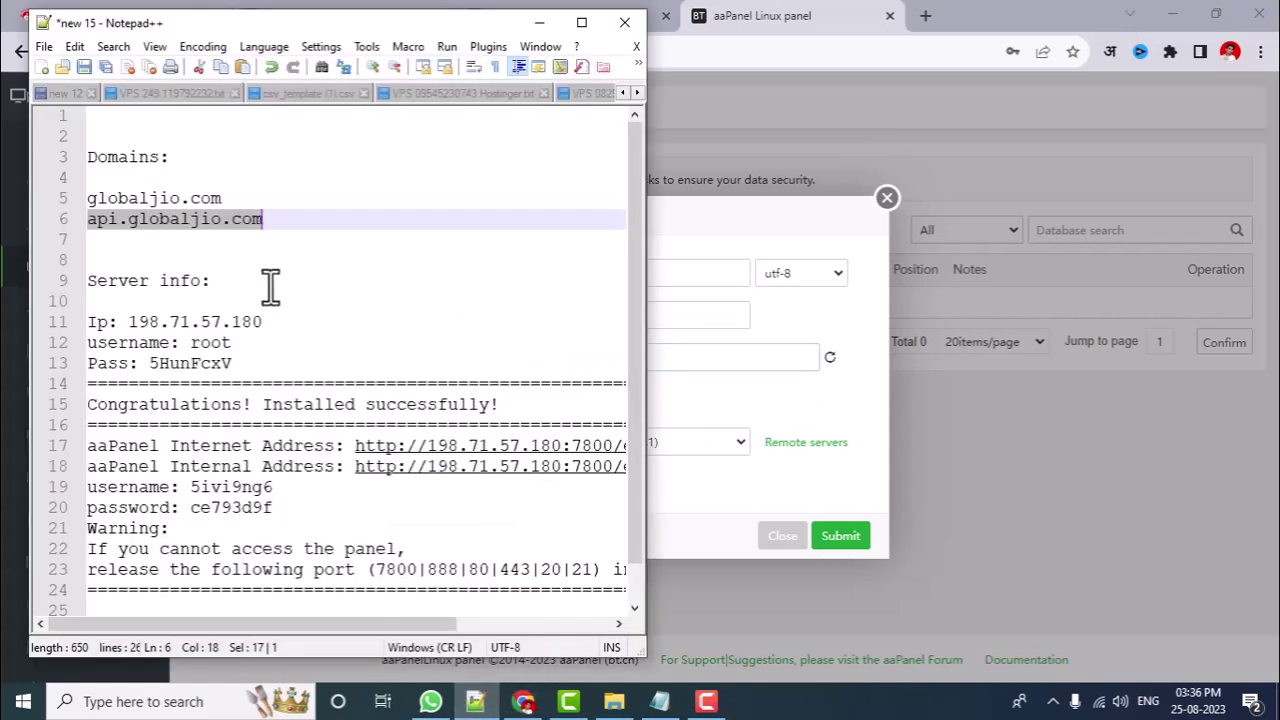
pyautogui.scroll(-1, 268, 290)
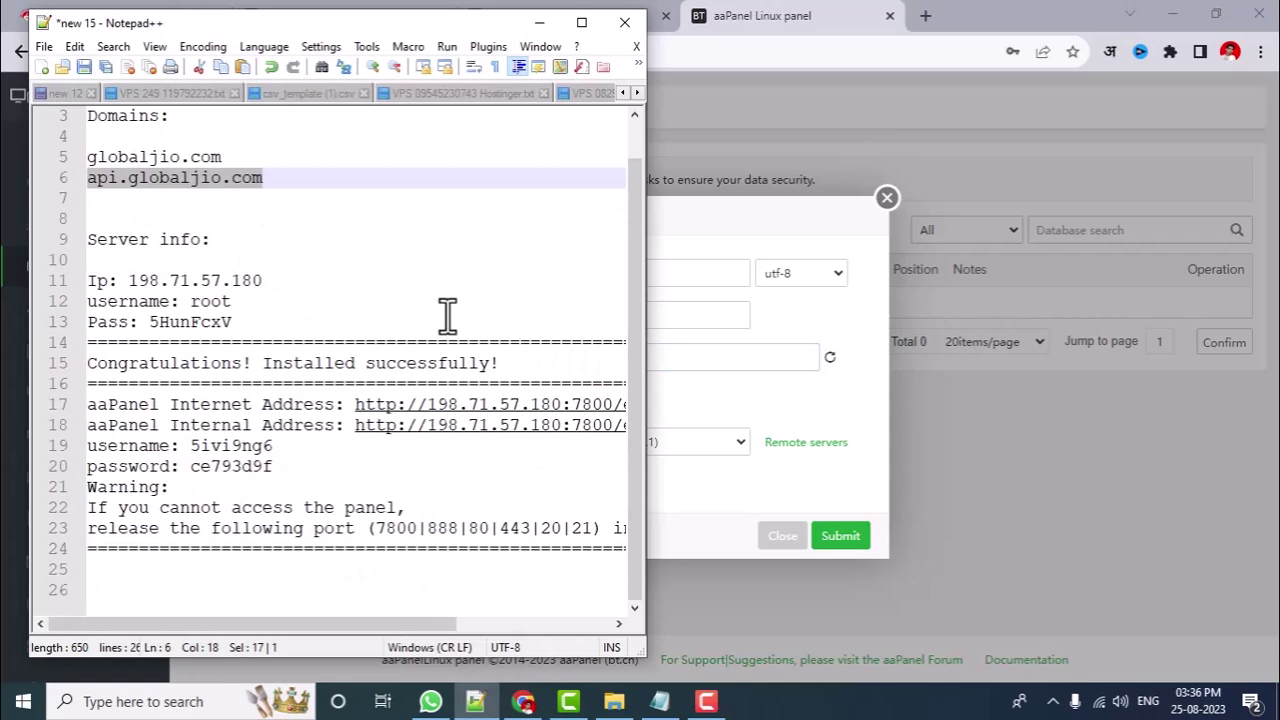
pyautogui.click(155, 568)
pyautogui.press('Return')
pyautogui.press('Return')
pyautogui.press('Return')
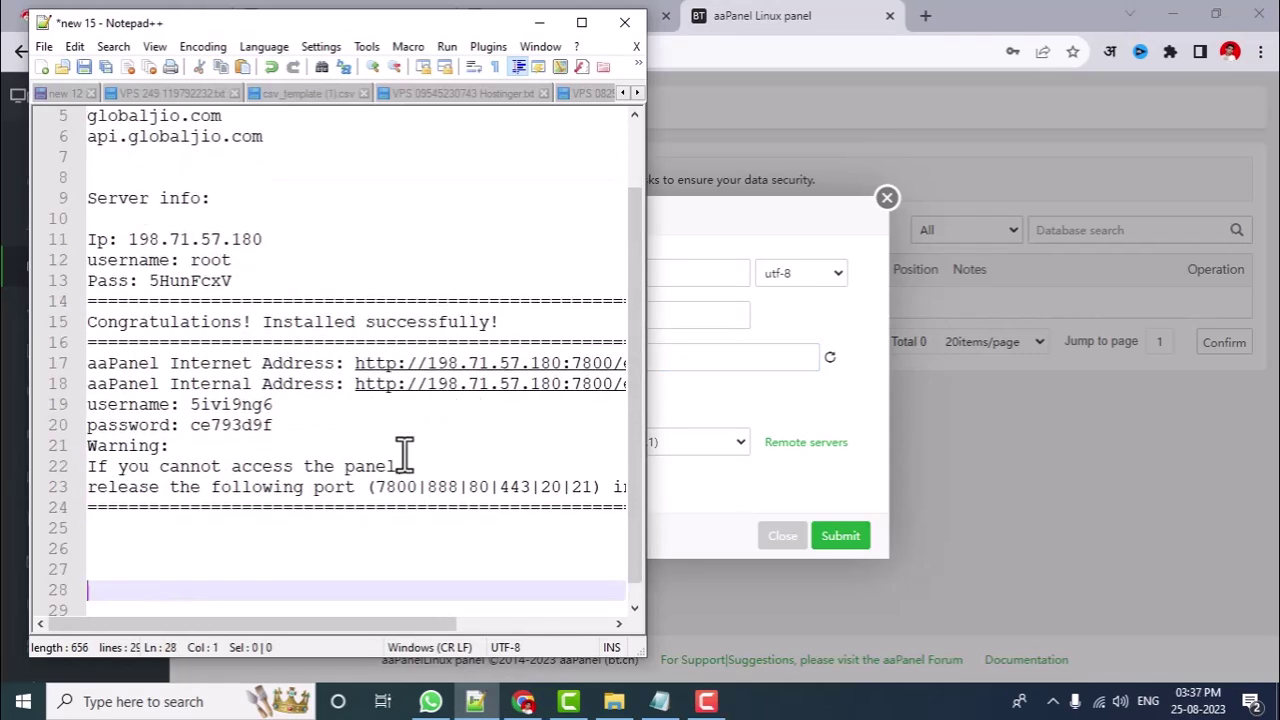
pyautogui.scroll(2, 238, 320)
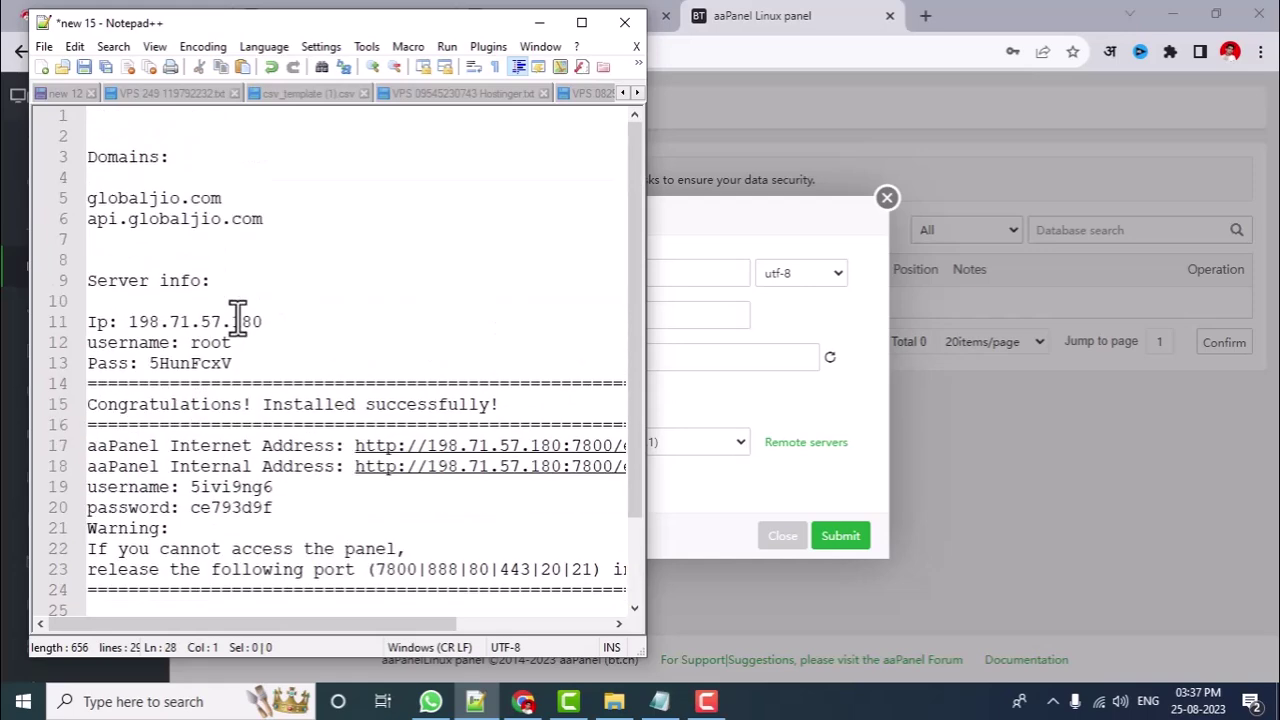
pyautogui.click(240, 365)
pyautogui.press('Return')
pyautogui.press('Return')
pyautogui.press('Return')
pyautogui.press('Return')
pyautogui.press('Return')
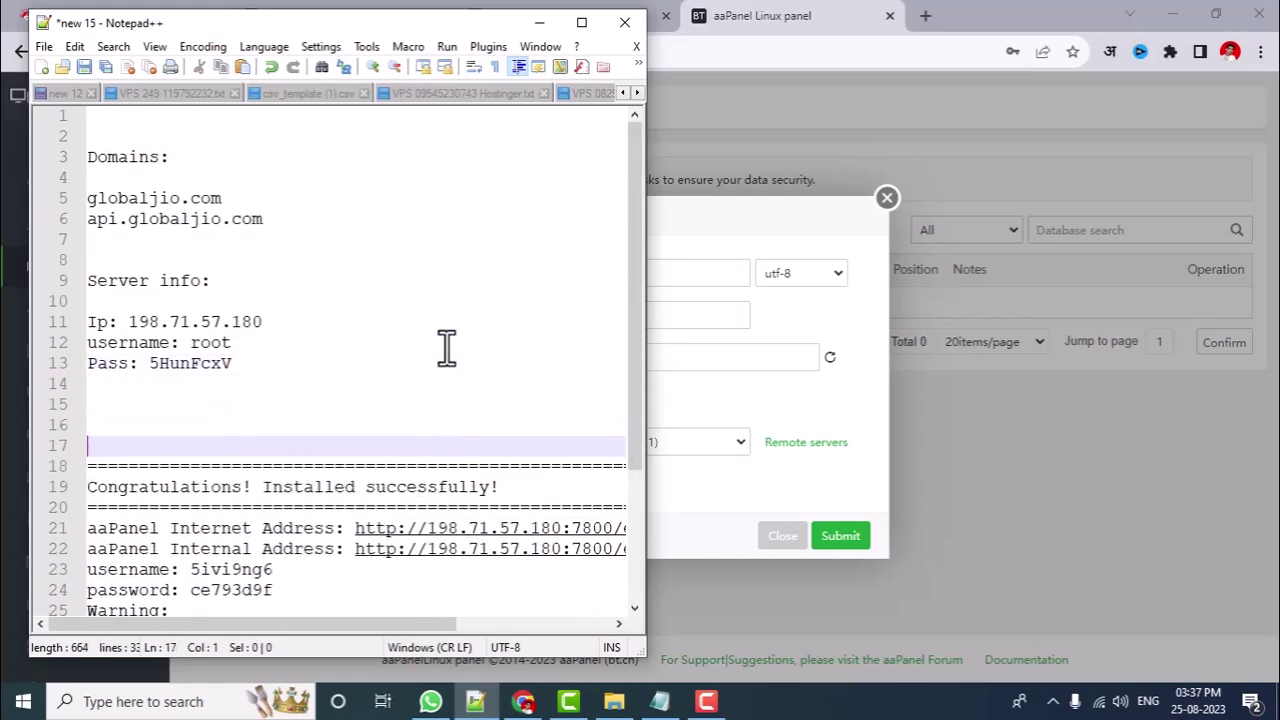
pyautogui.press('Up')
pyautogui.press('Up')
pyautogui.press('Up')
pyautogui.press('Up')
pyautogui.hotkey('ctrl', 'v')
pyautogui.click(178, 446)
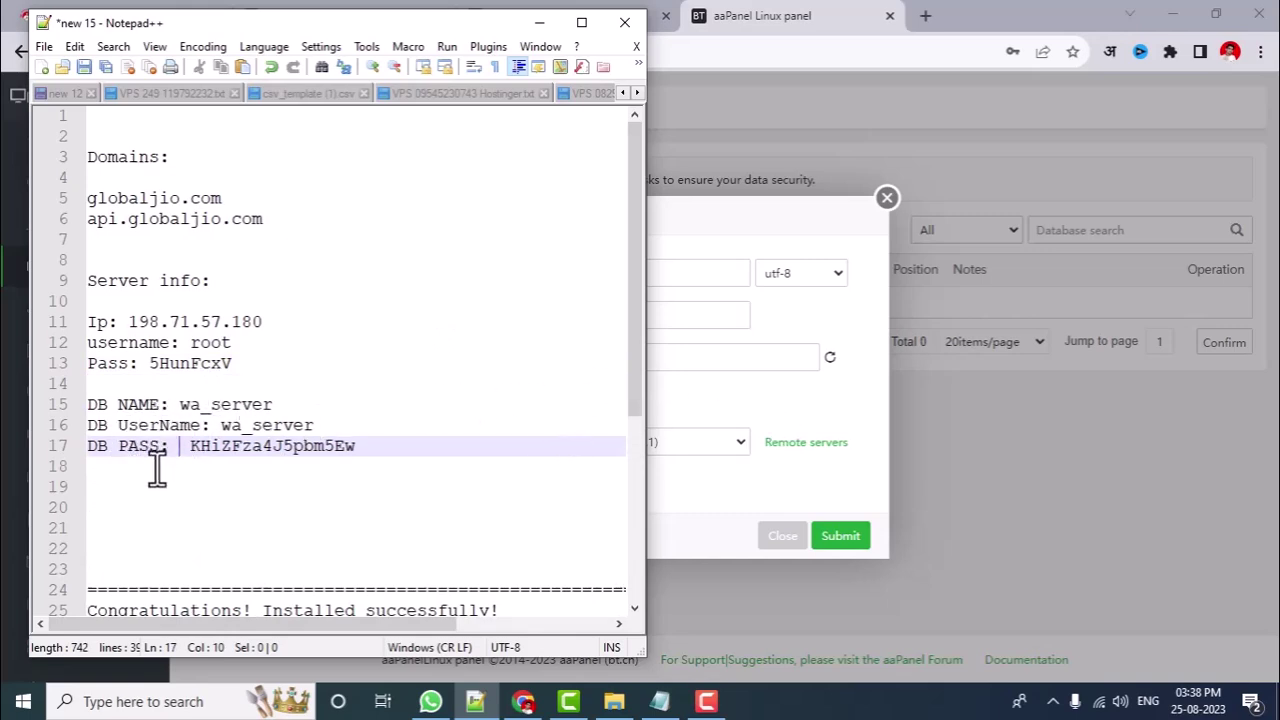
# - Return to the browser, submit the wa_server database, and check the Server.zip and install.zip uploads
pyautogui.click(750, 402)
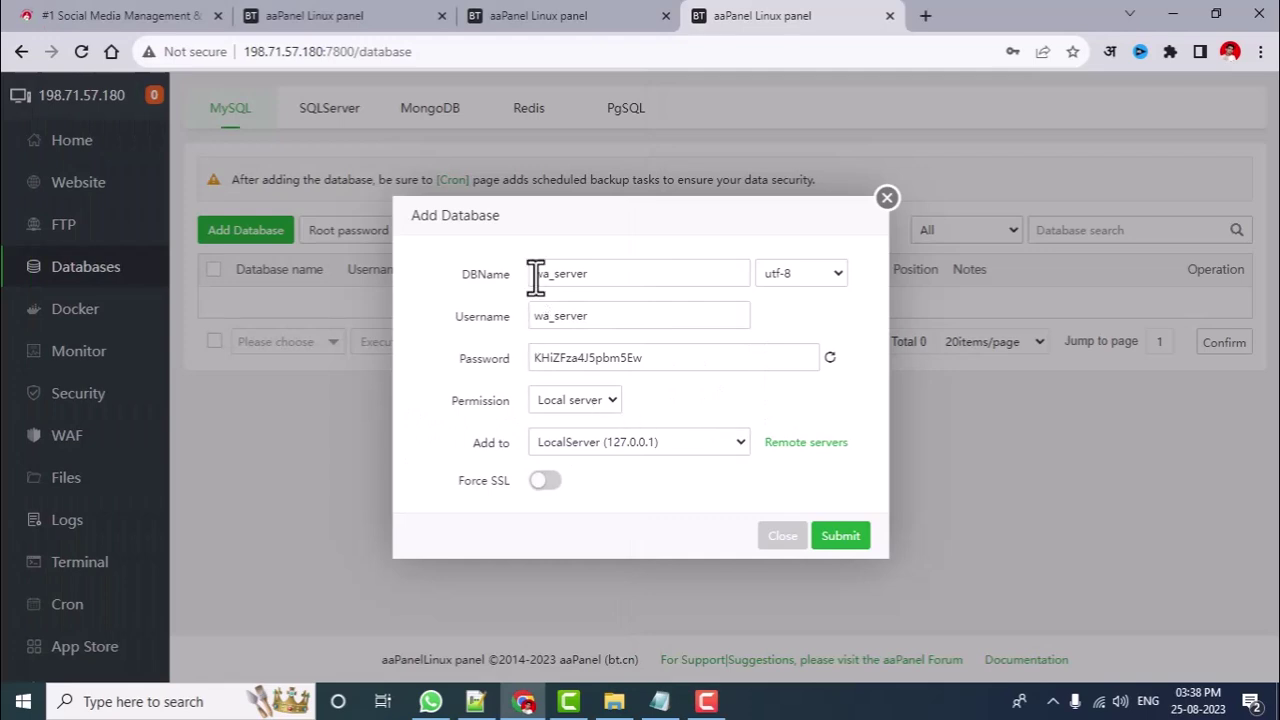
pyautogui.click(845, 540)
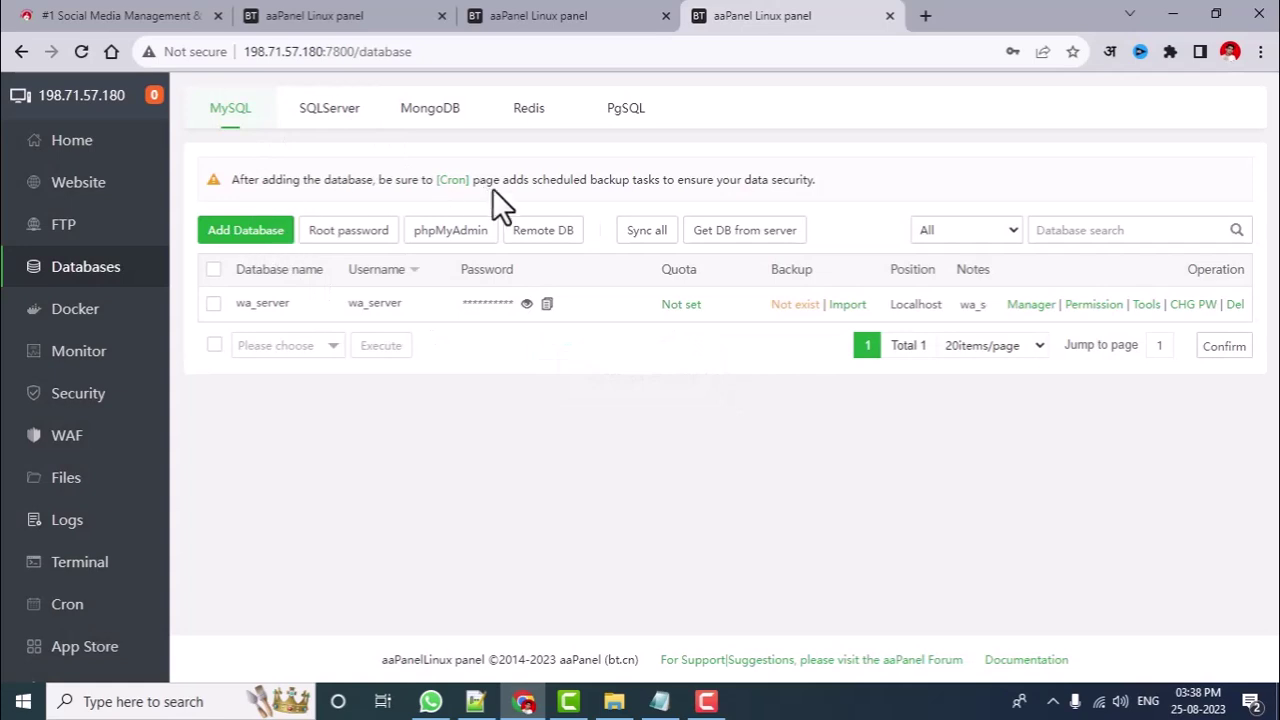
pyautogui.click(568, 14)
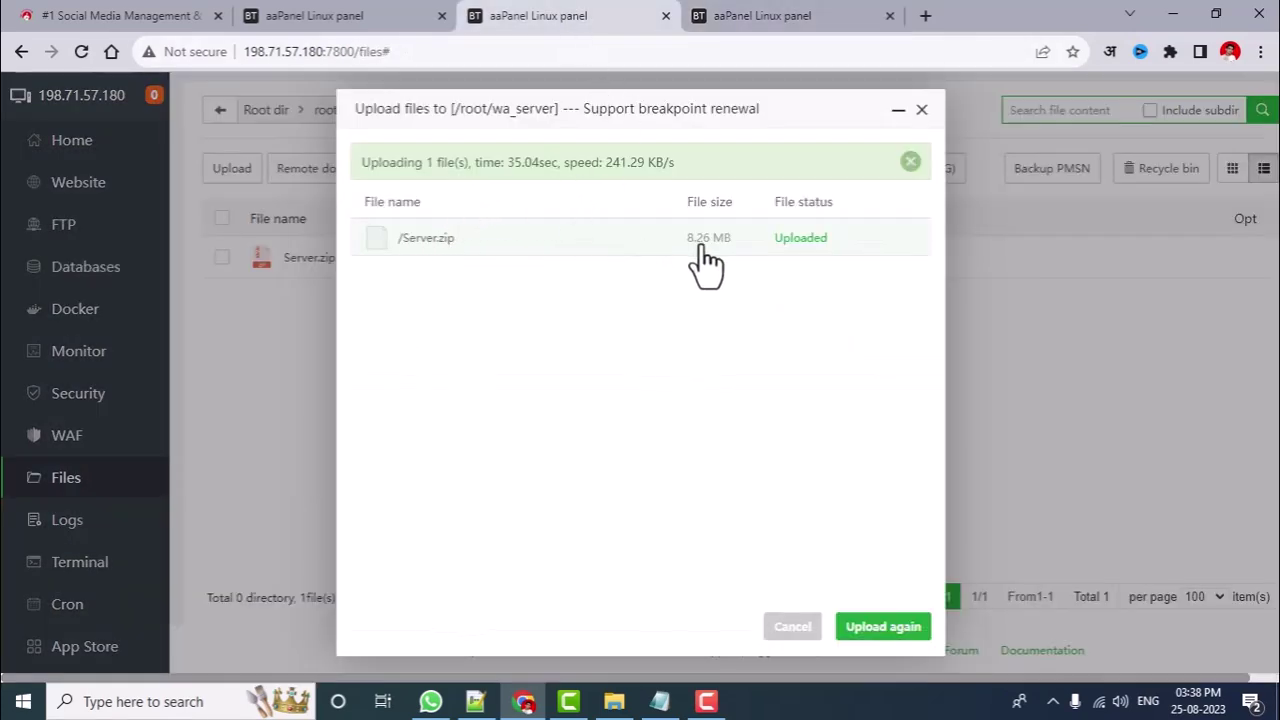
pyautogui.click(357, 15)
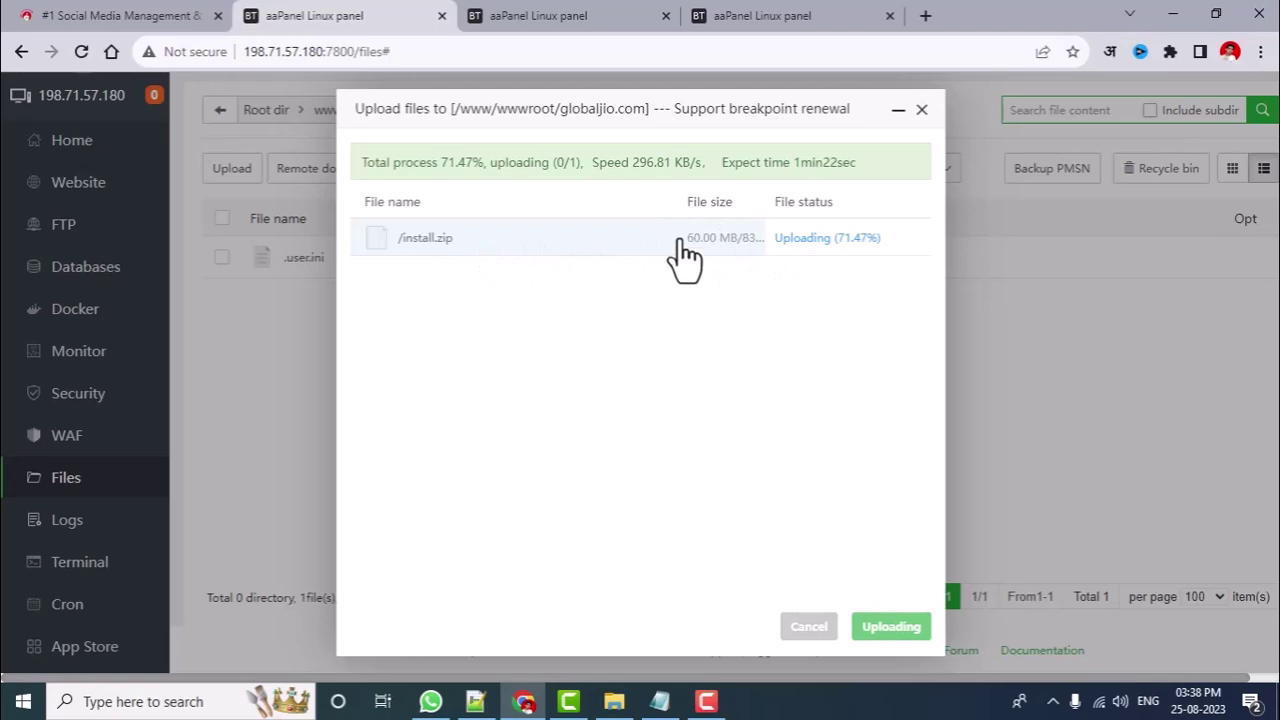
# - Copy the MySQL root password from the databases page without changing it
pyautogui.click(757, 14)
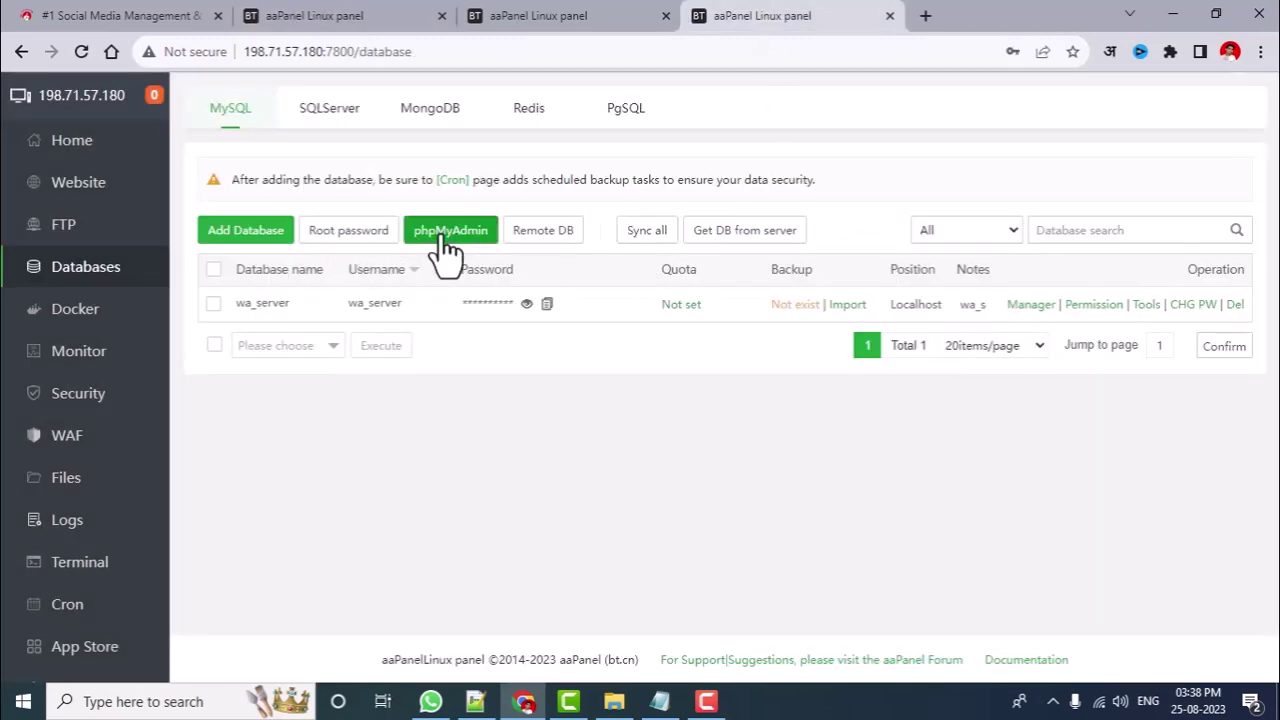
pyautogui.click(344, 240)
pyautogui.moveTo(652, 376); pyautogui.dragTo(517, 381)
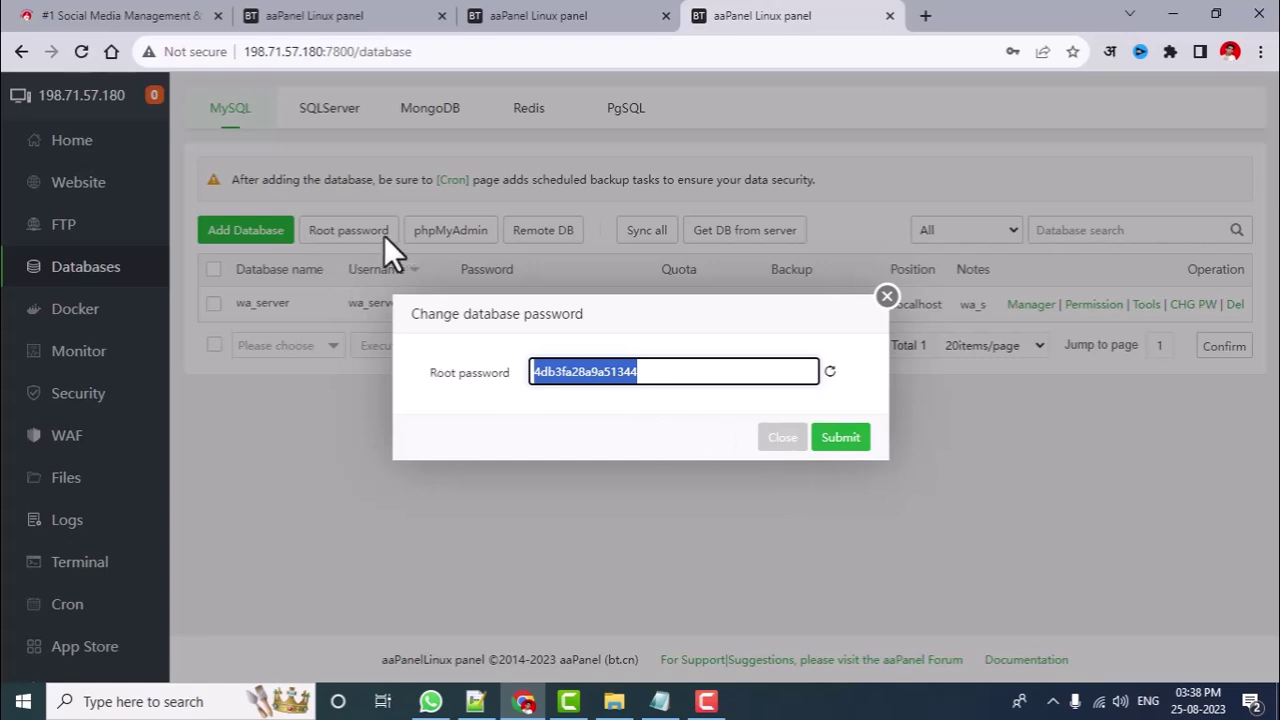
pyautogui.rightClick(603, 389)
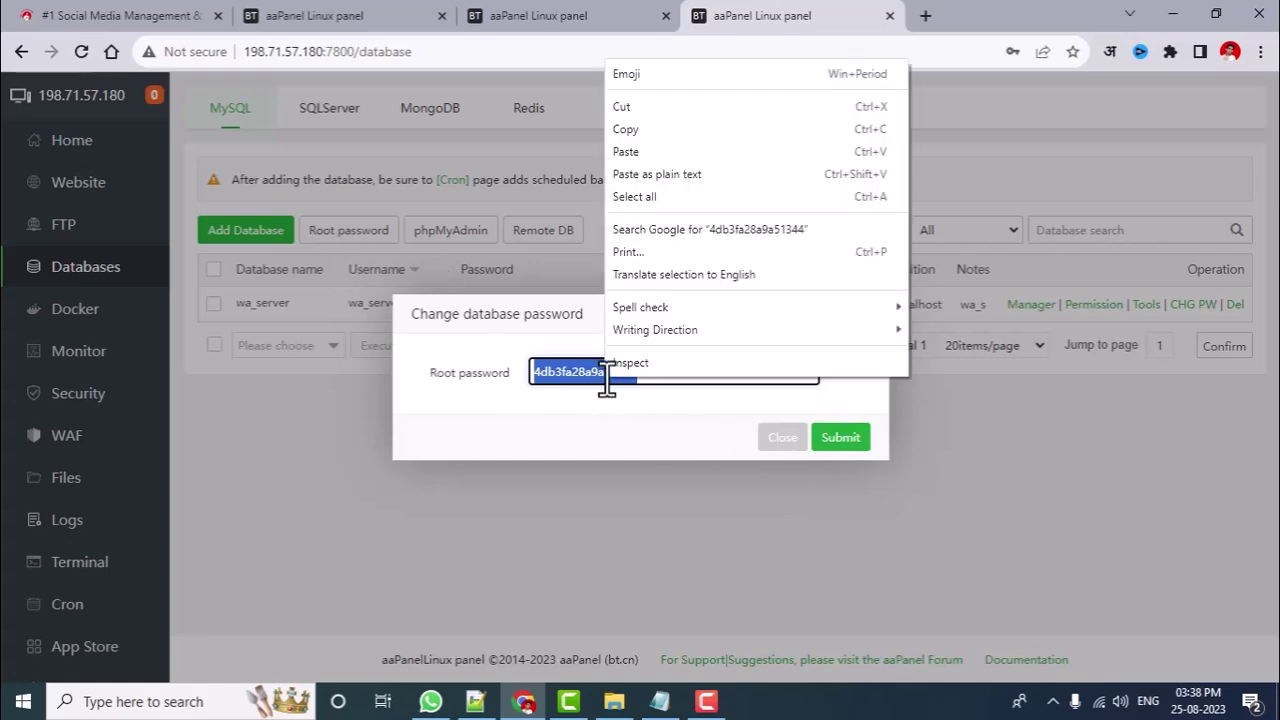
pyautogui.click(630, 137)
pyautogui.click(776, 437)
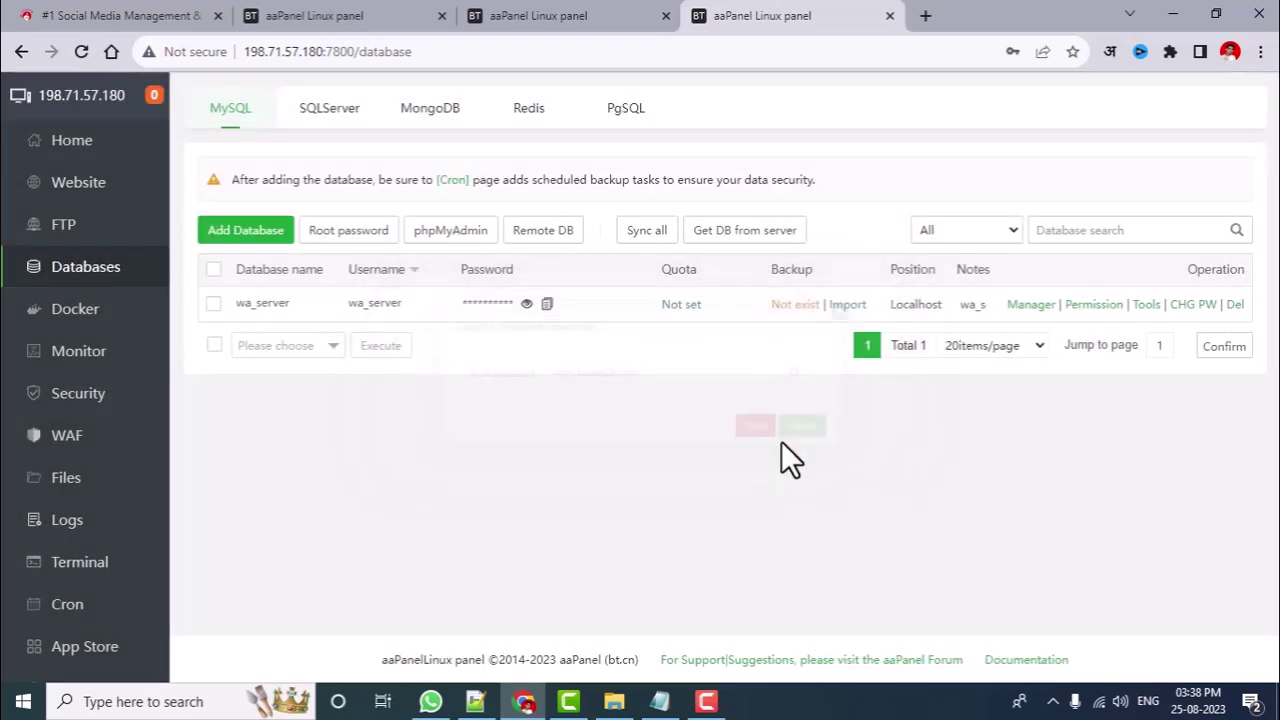
# - Open phpMyAdmin, log in as root with the copied MySQL root password, ignore all server errors and save the login in the browser
pyautogui.click(448, 240)
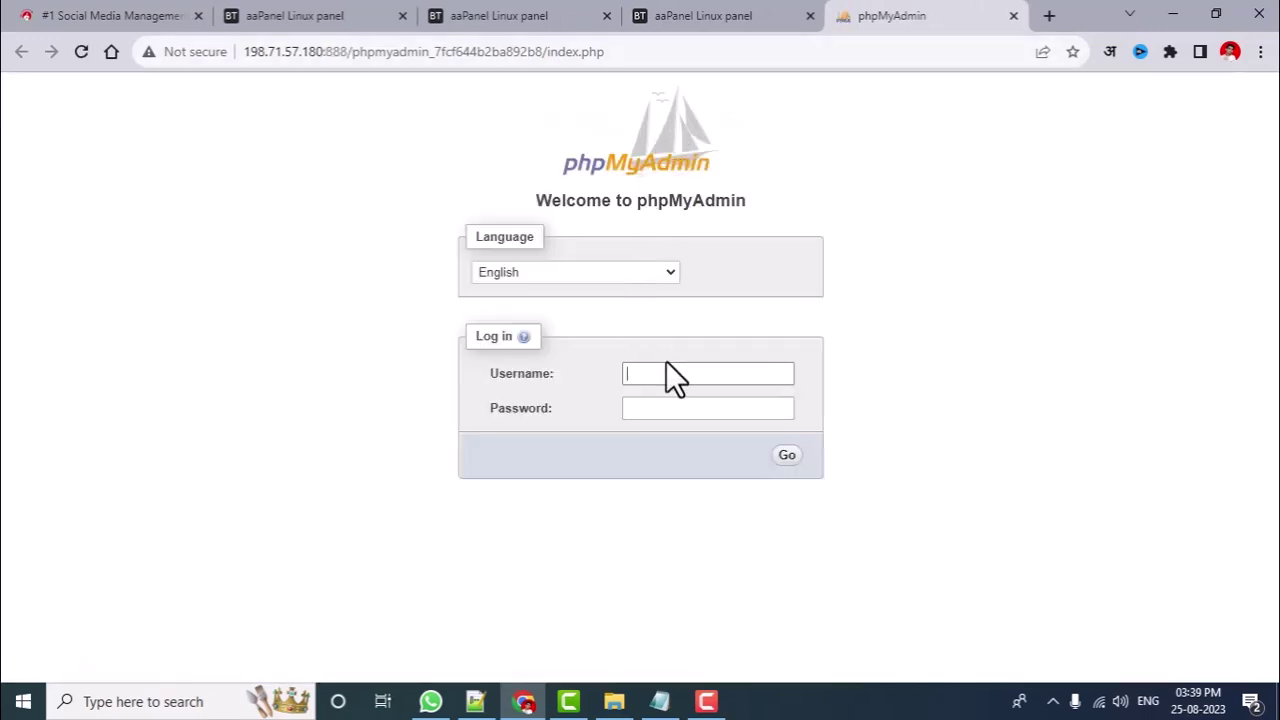
pyautogui.write('root')
pyautogui.click(662, 410)
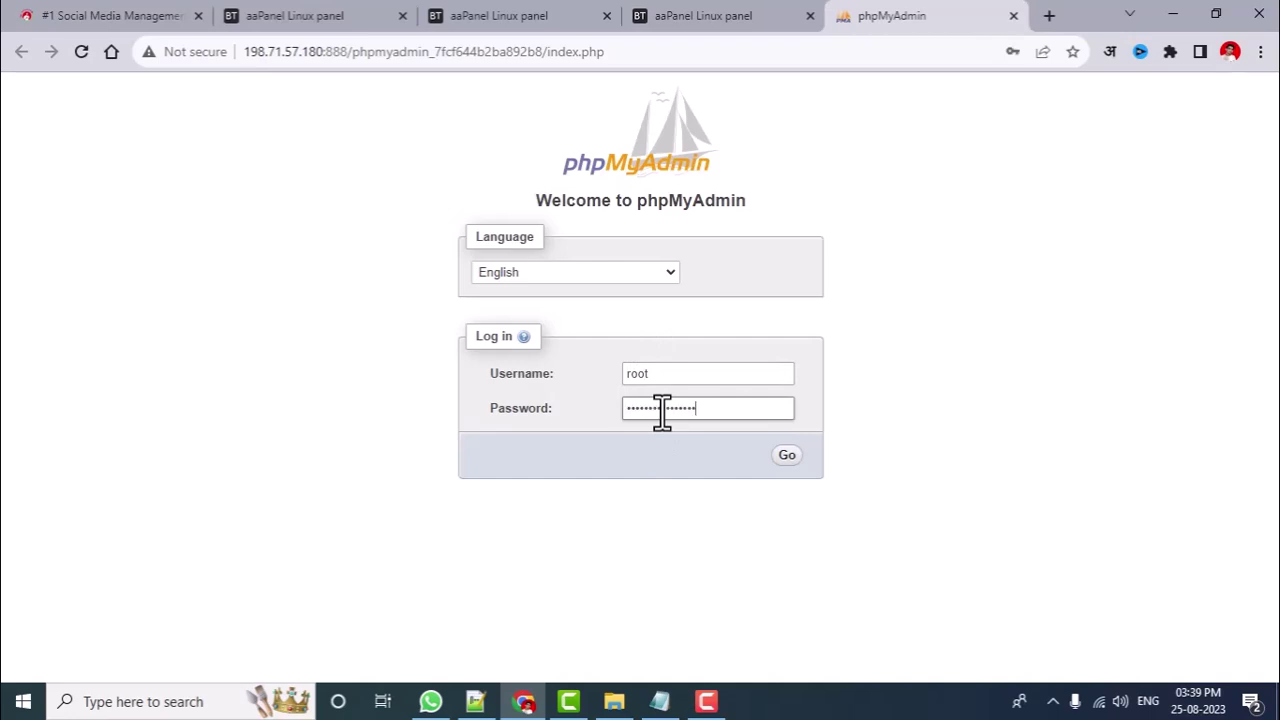
pyautogui.click(787, 457)
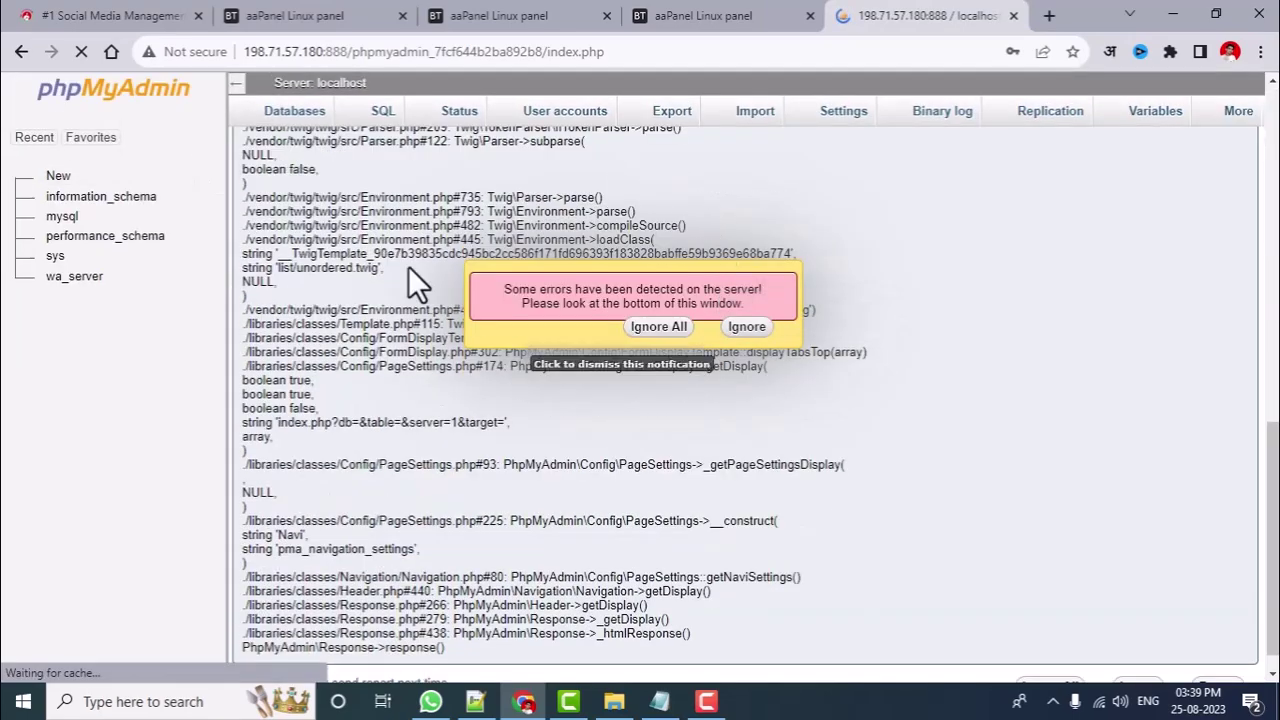
pyautogui.click(658, 327)
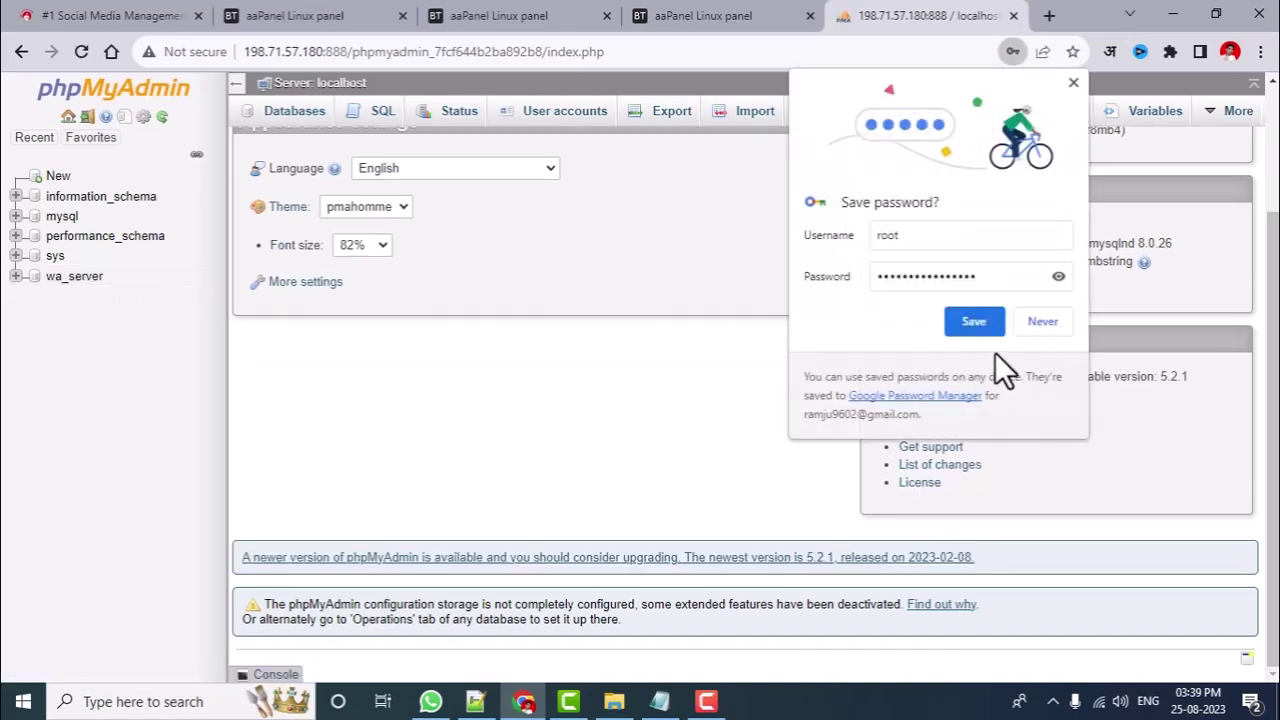
pyautogui.click(962, 324)
# - Import wa_server.sql into the wa_server database with the utf-8 character set and SQL format
pyautogui.click(80, 280)
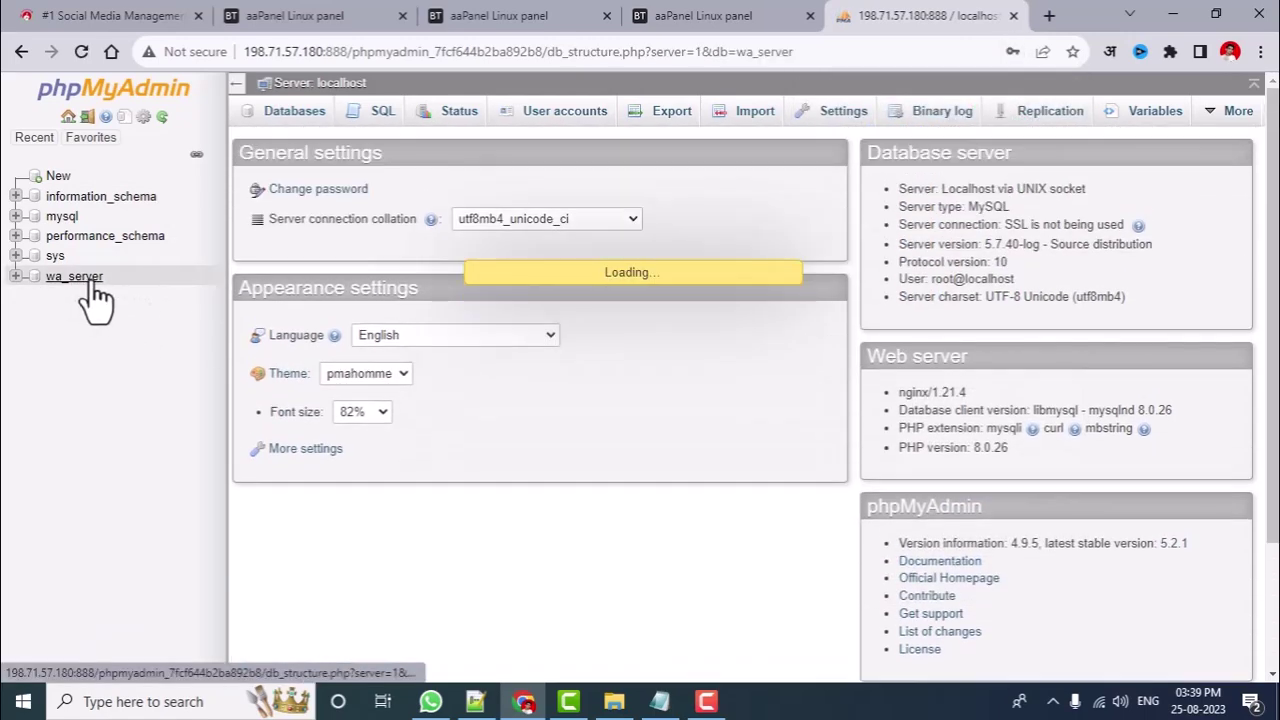
pyautogui.click(656, 330)
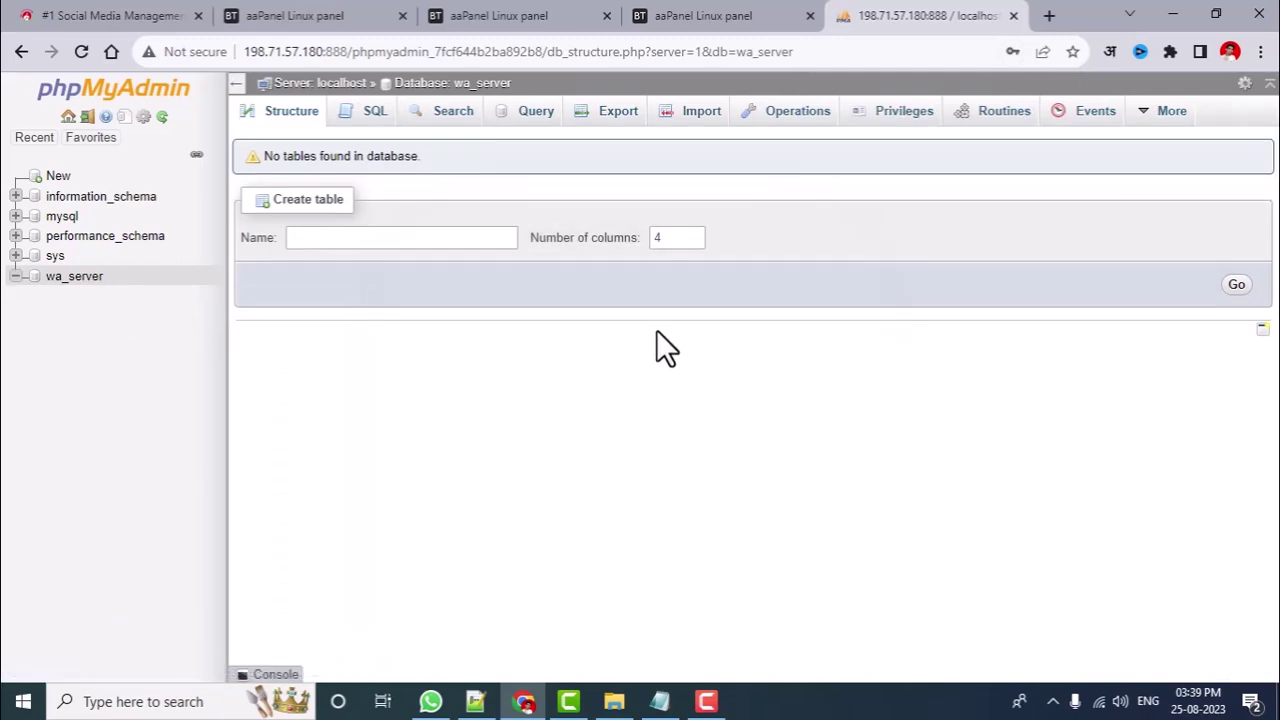
pyautogui.click(703, 118)
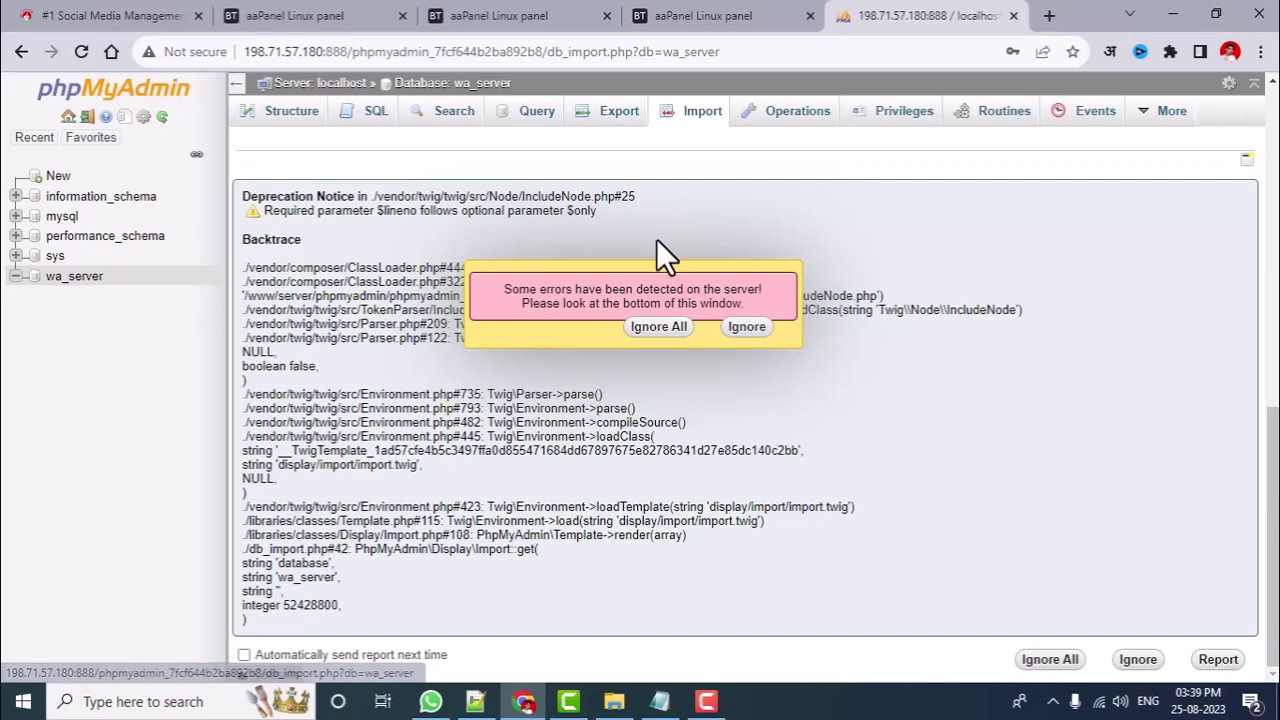
pyautogui.click(742, 327)
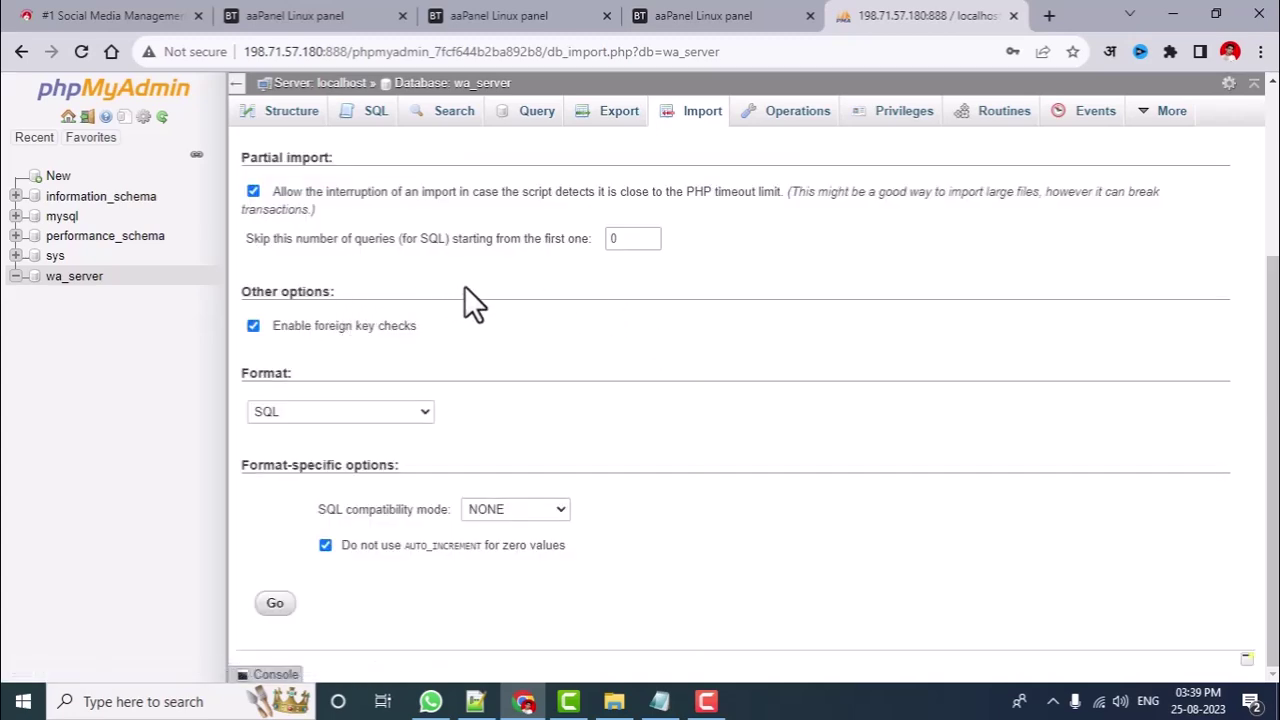
pyautogui.scroll(1, 560, 235)
pyautogui.scroll(2, 450, 214)
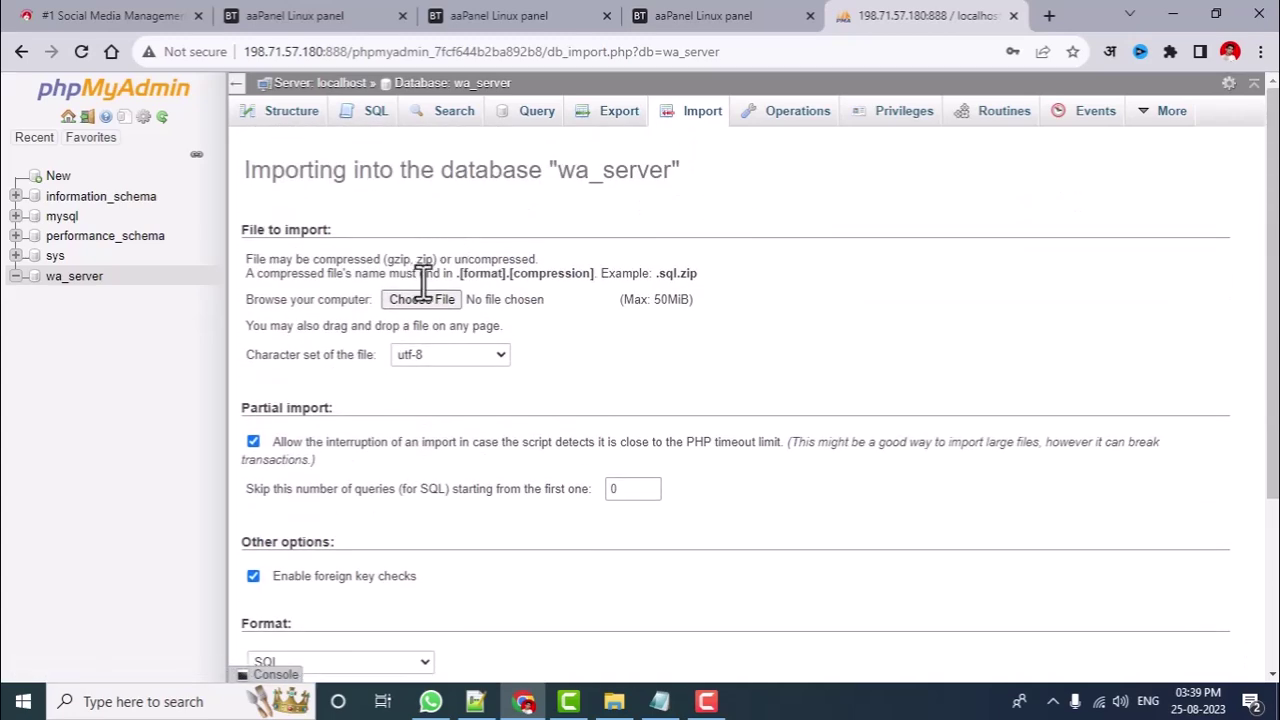
pyautogui.click(423, 299)
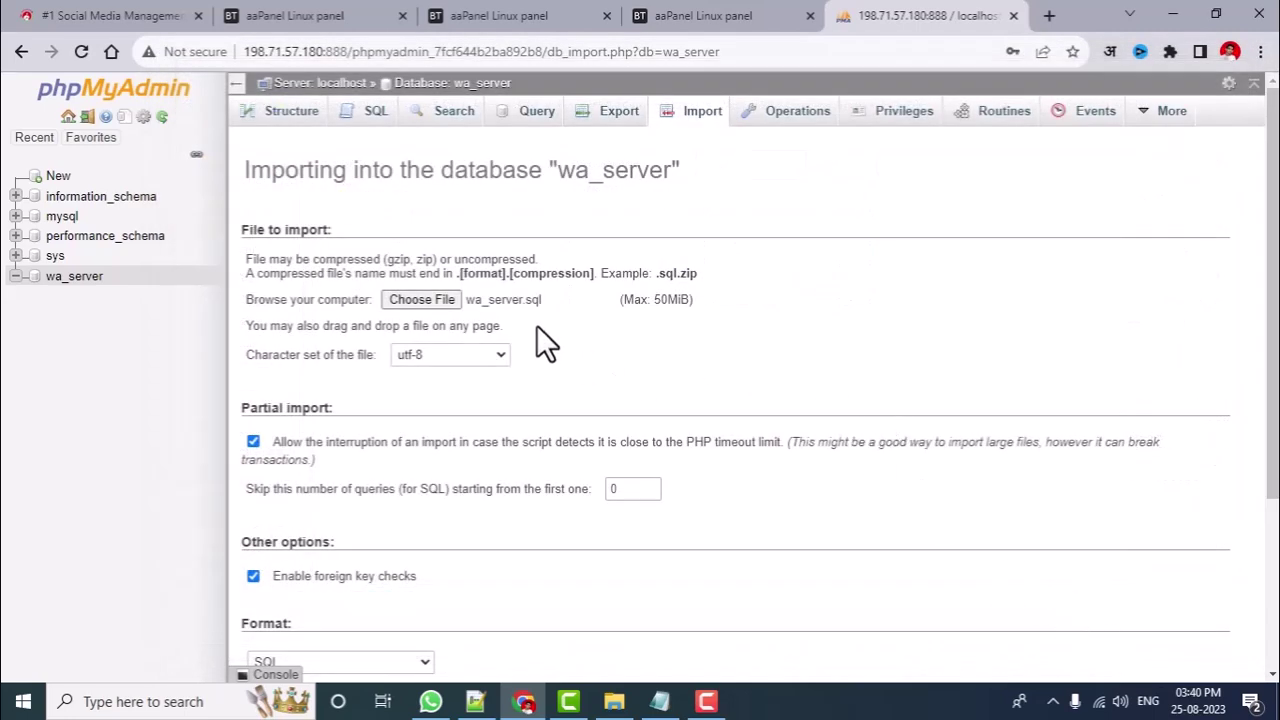
pyautogui.scroll(-5, 533, 425)
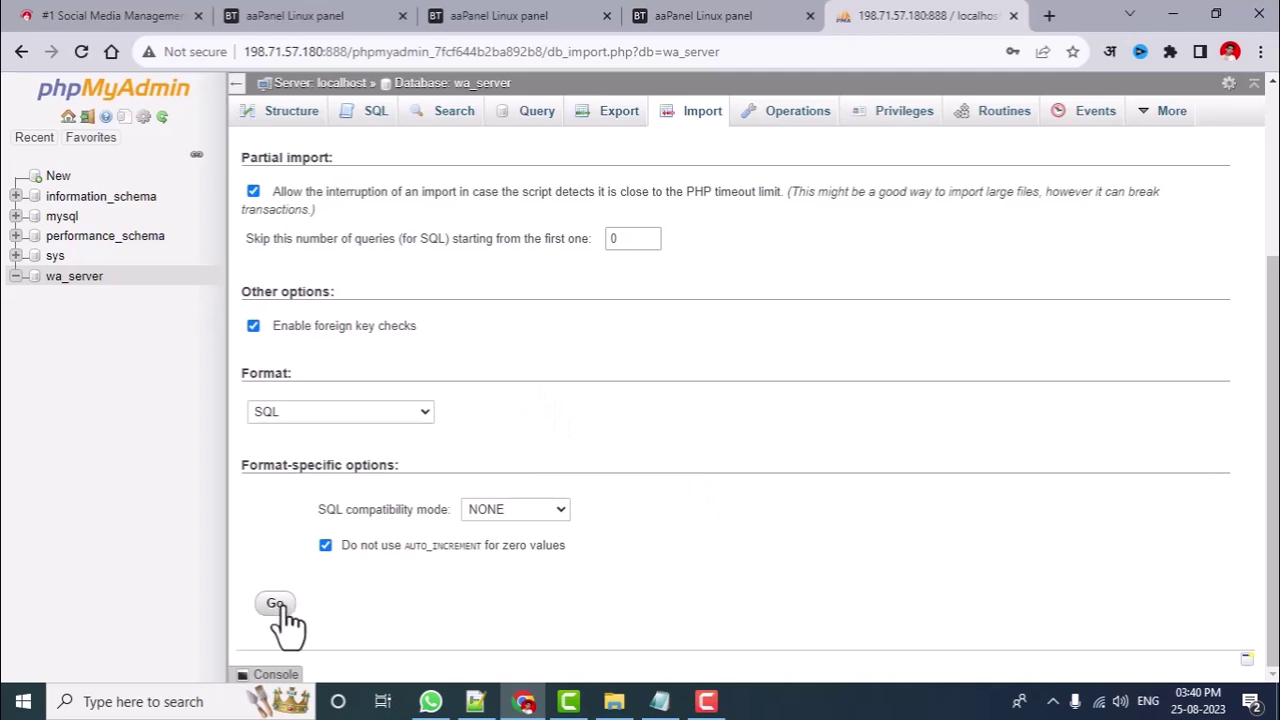
pyautogui.click(280, 606)
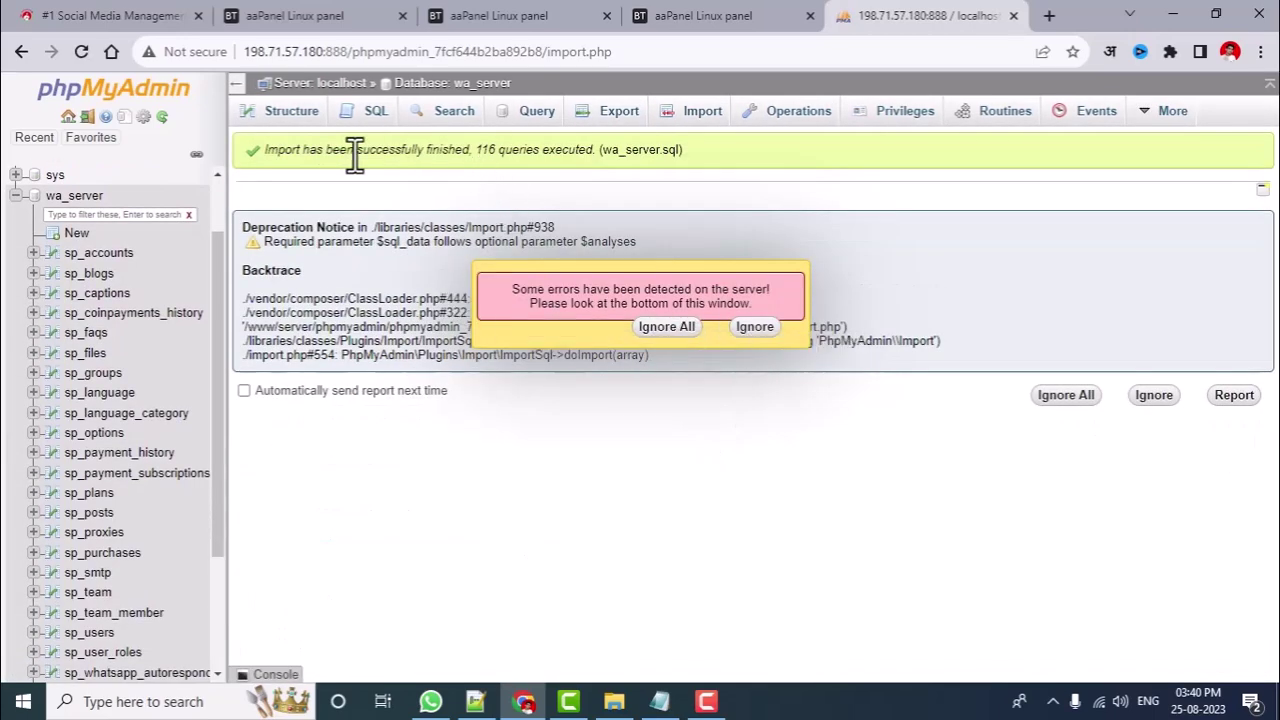
# - Review the import result and backtrace, ignore all reported errors, and look over the wa_server table list
pyautogui.moveTo(265, 152); pyautogui.dragTo(324, 153)
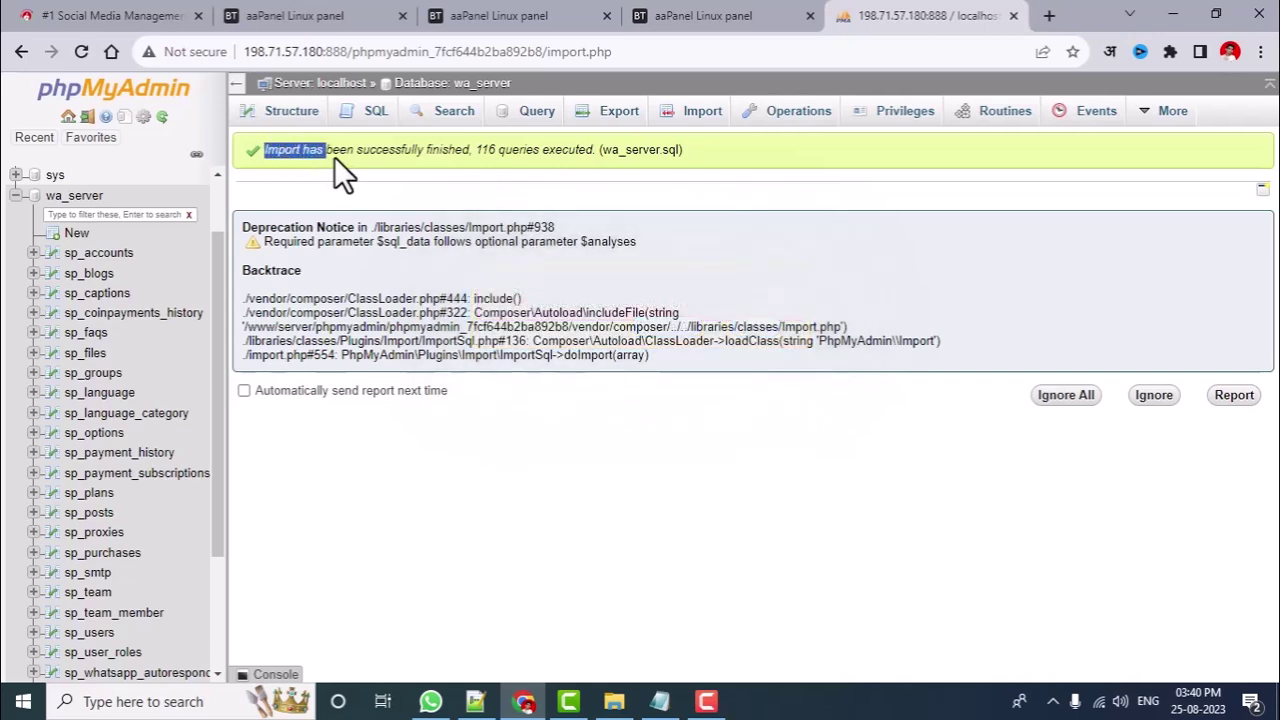
pyautogui.moveTo(491, 167); pyautogui.dragTo(533, 173)
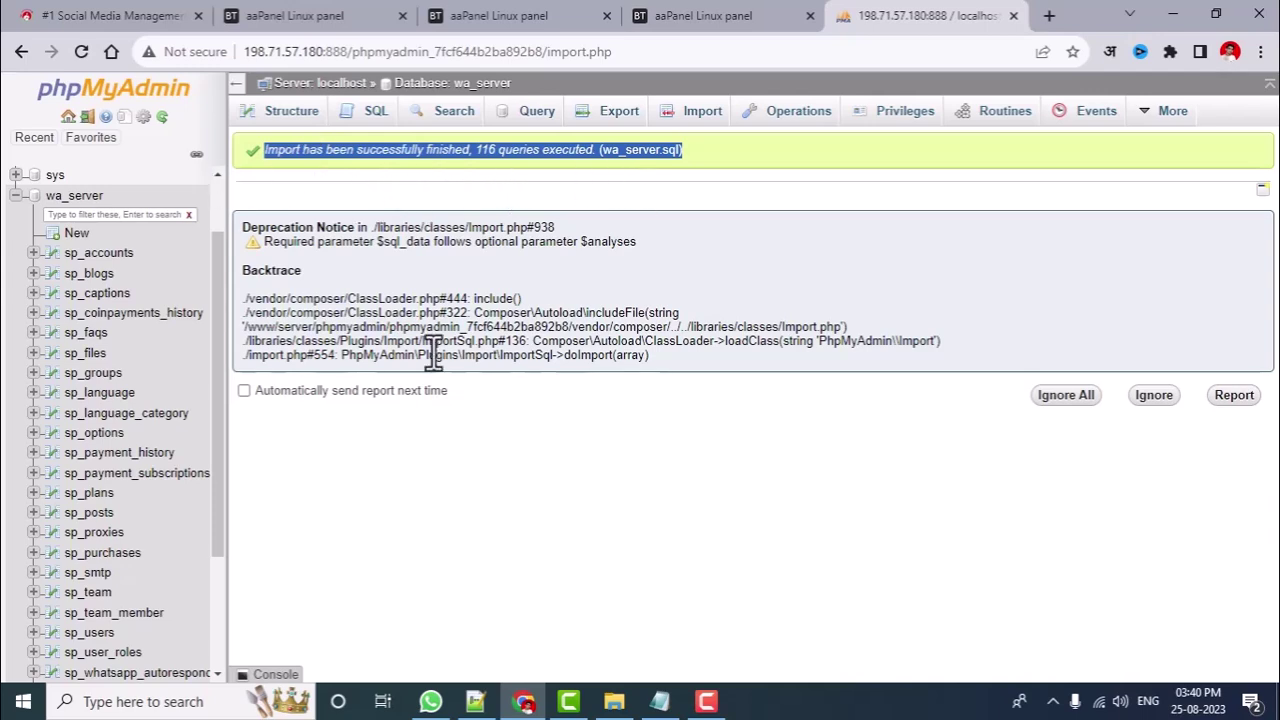
pyautogui.moveTo(245, 270); pyautogui.dragTo(658, 365)
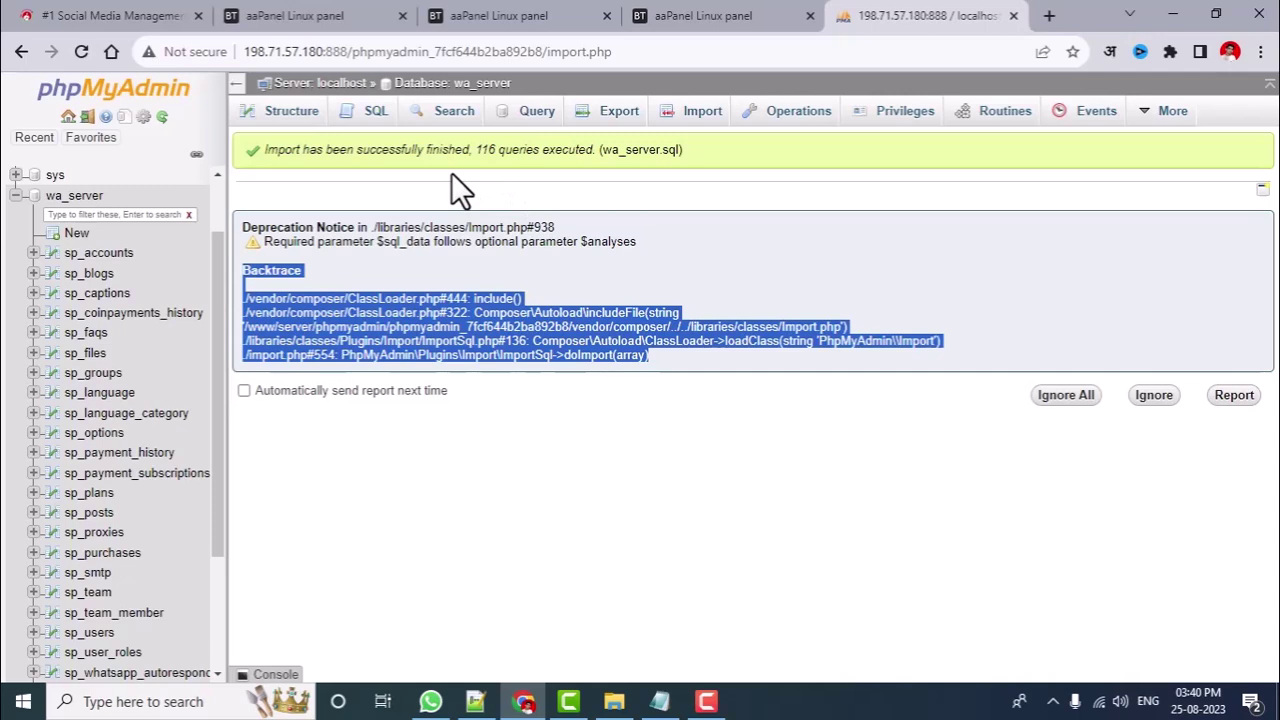
pyautogui.click(1066, 395)
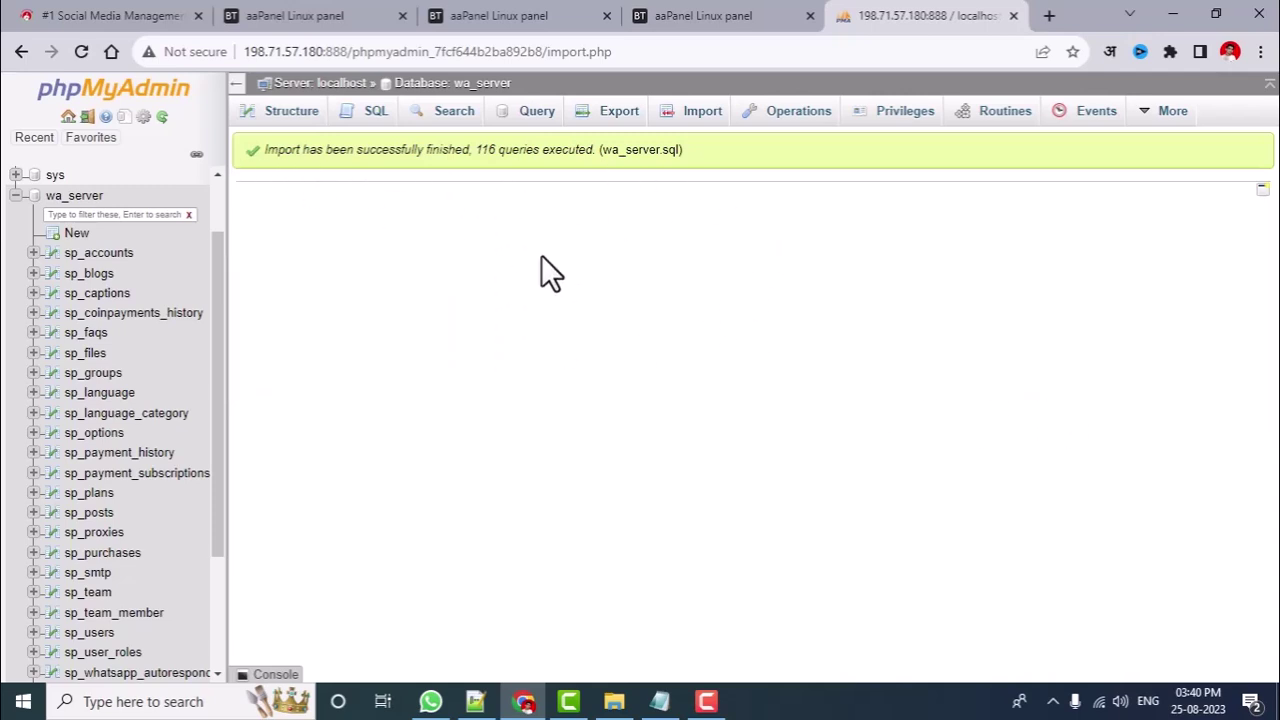
pyautogui.scroll(-3, 109, 371)
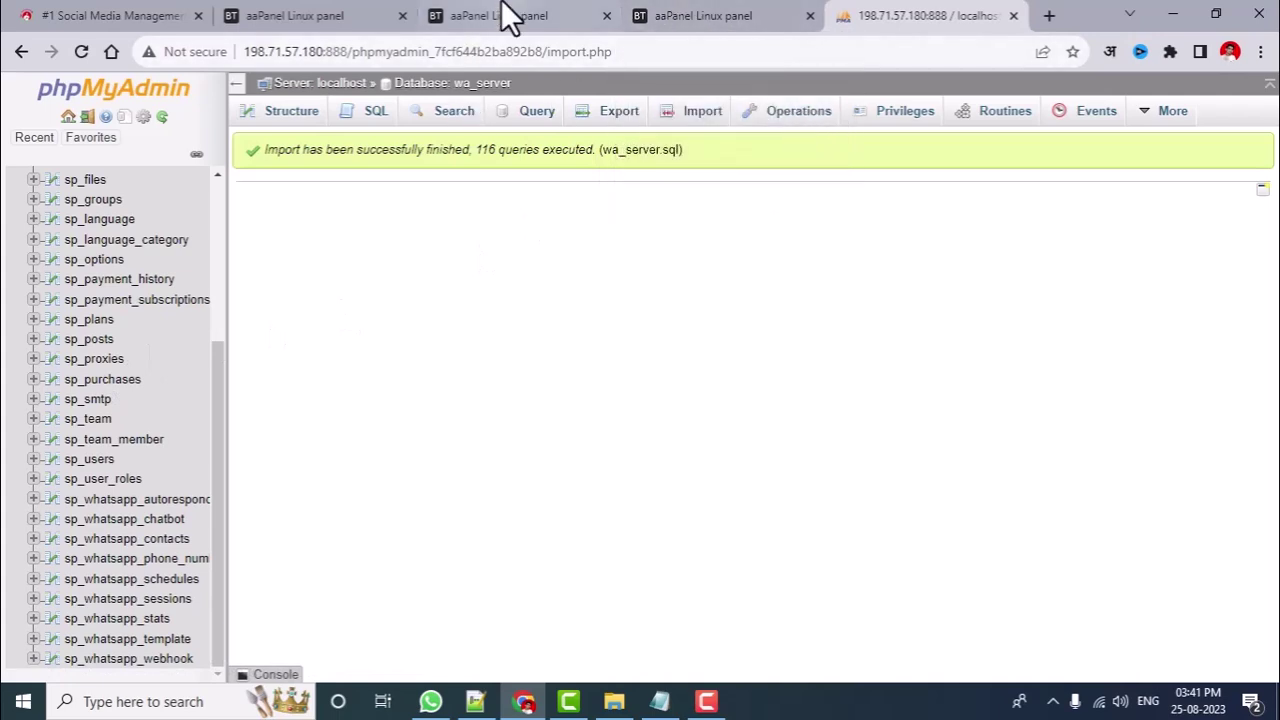
# - Close phpMyAdmin and return to the aaPanel databases page
pyautogui.moveTo(510, 18)
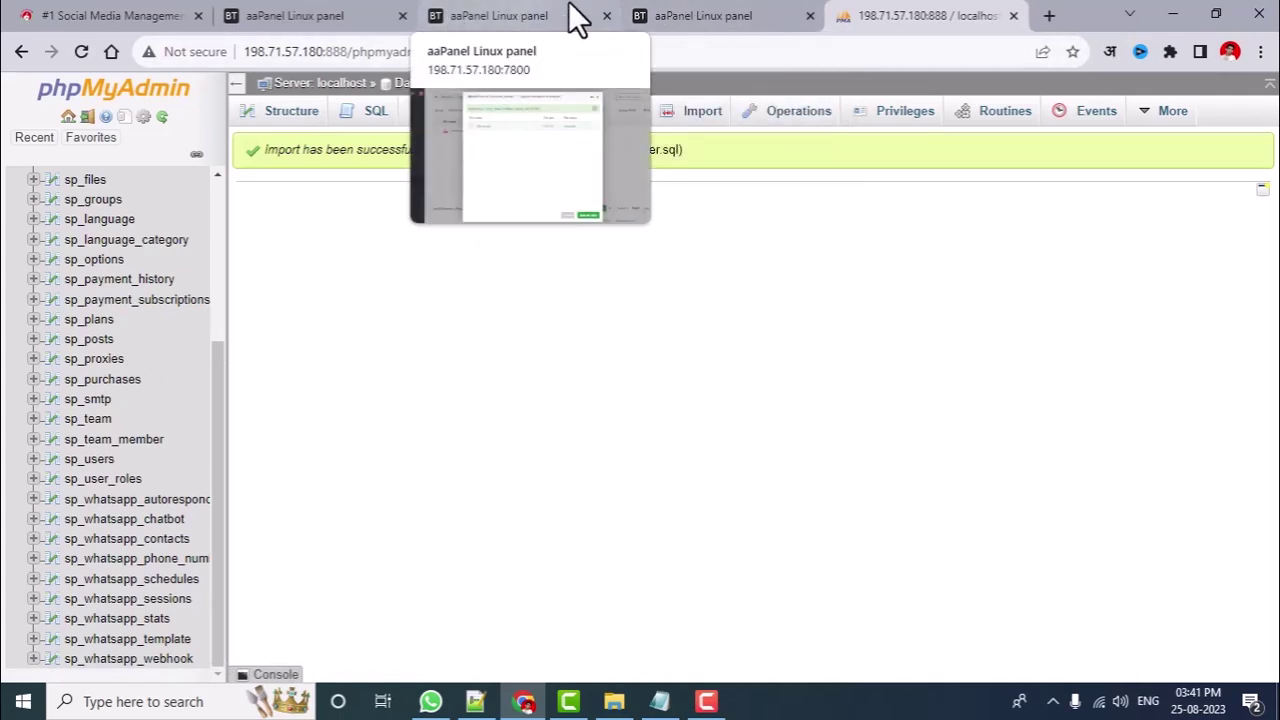
pyautogui.click(724, 15)
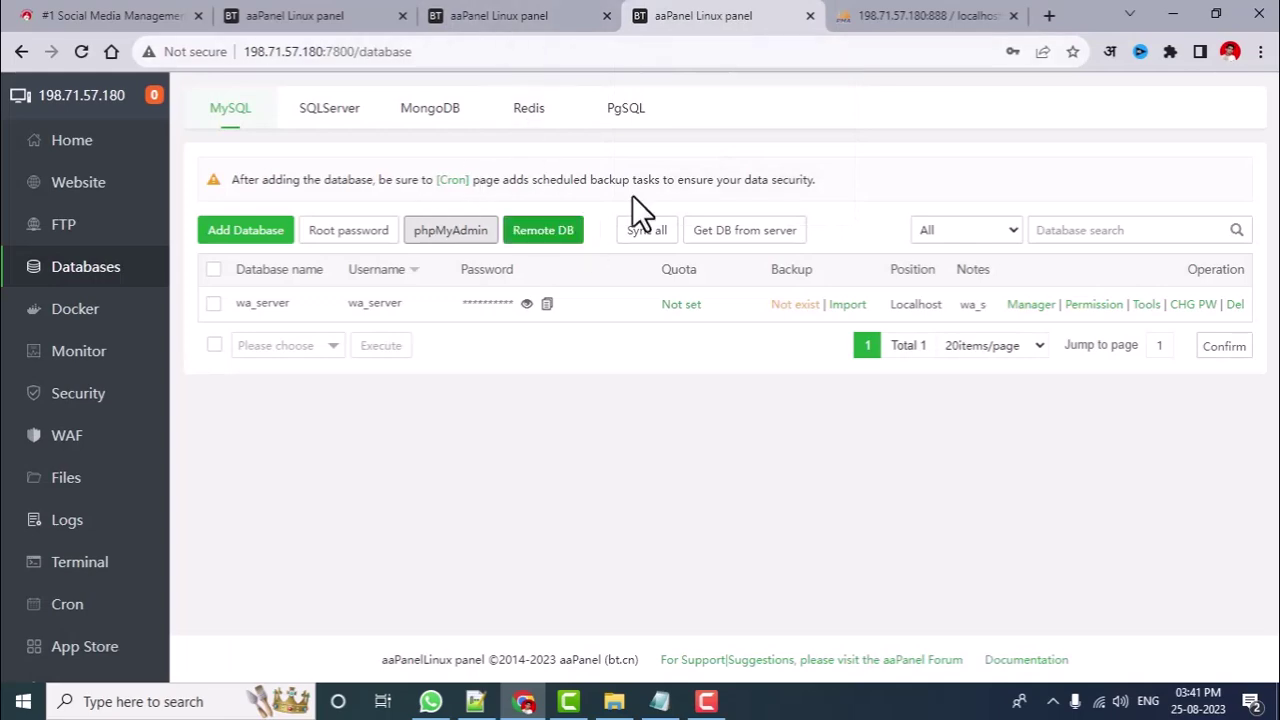
pyautogui.click(897, 12)
pyautogui.click(1013, 15)
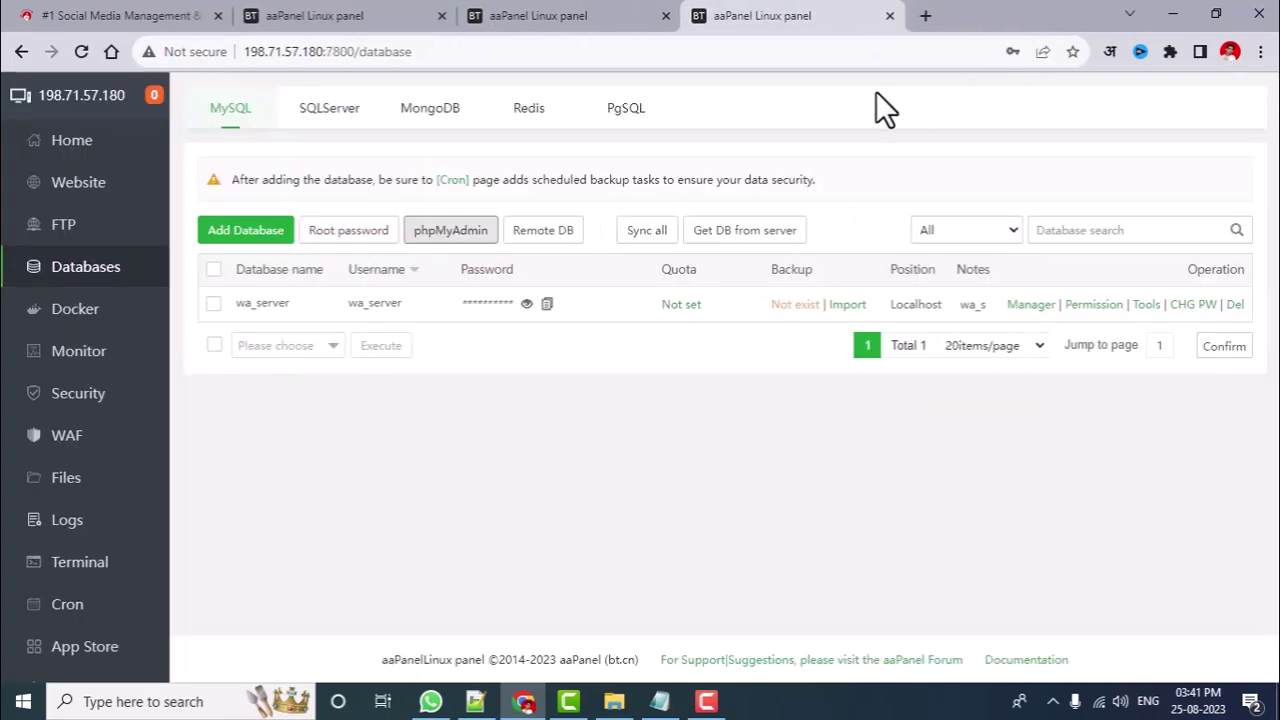
# - Check the Server.zip and install.zip uploads and close both upload dialogs
pyautogui.click(591, 18)
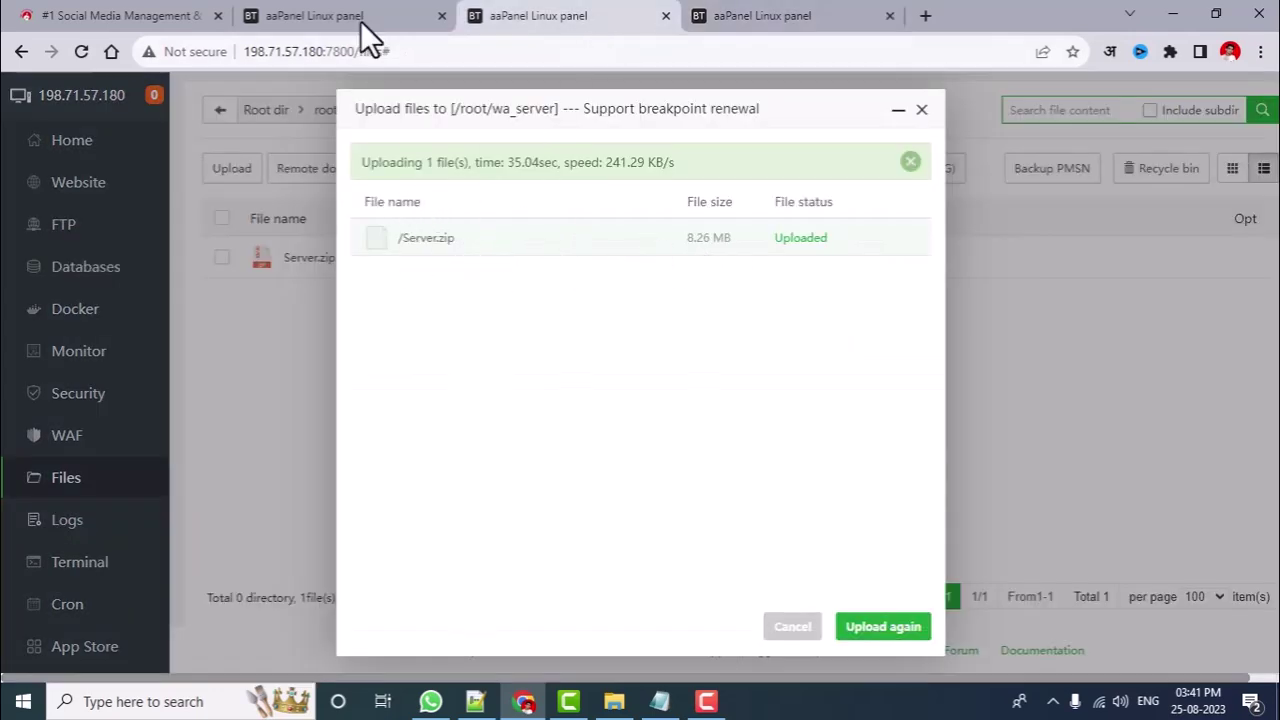
pyautogui.click(402, 15)
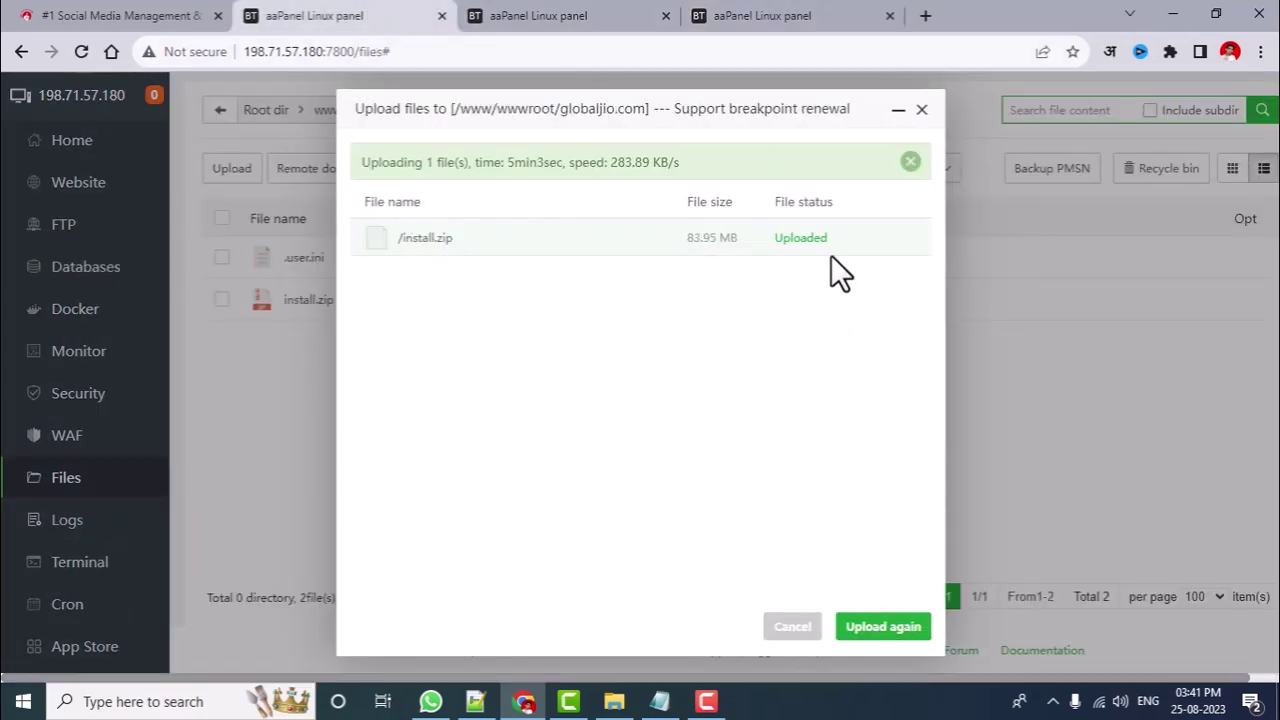
pyautogui.click(792, 630)
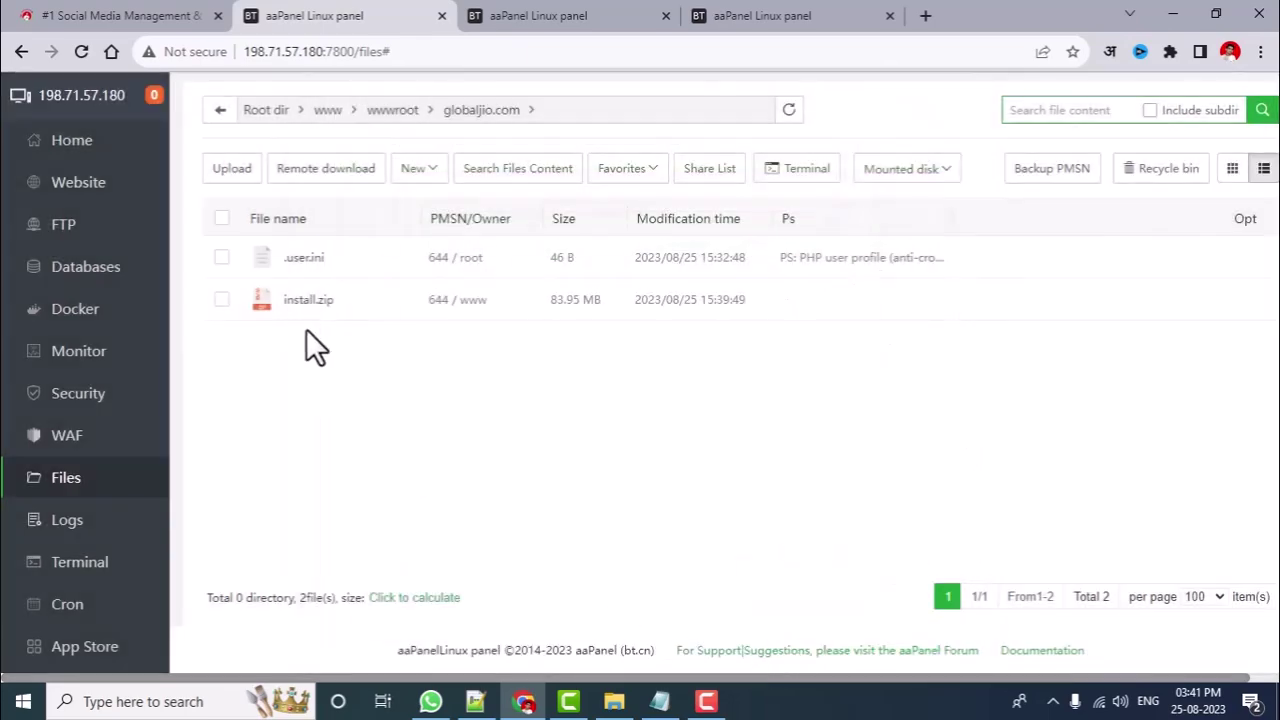
pyautogui.click(542, 20)
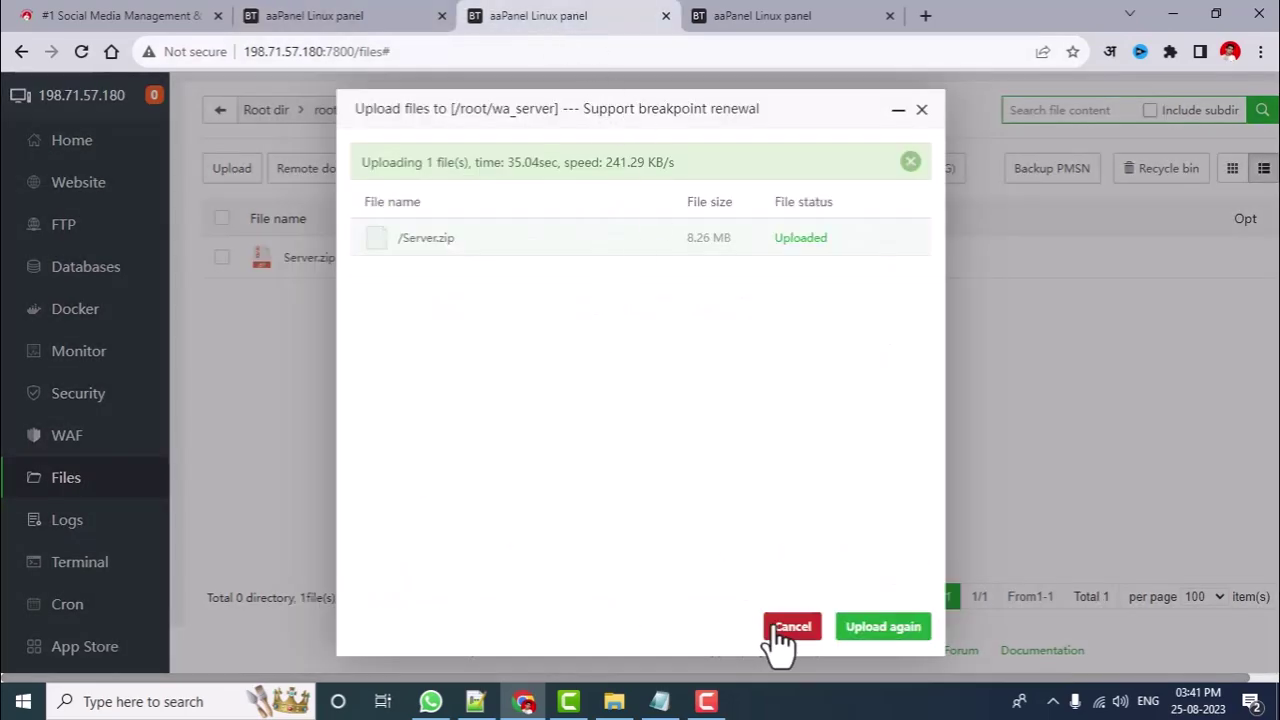
pyautogui.click(786, 628)
# - Unzip install.zip in the globaljio.com site folder and look over the extracted files
pyautogui.click(331, 18)
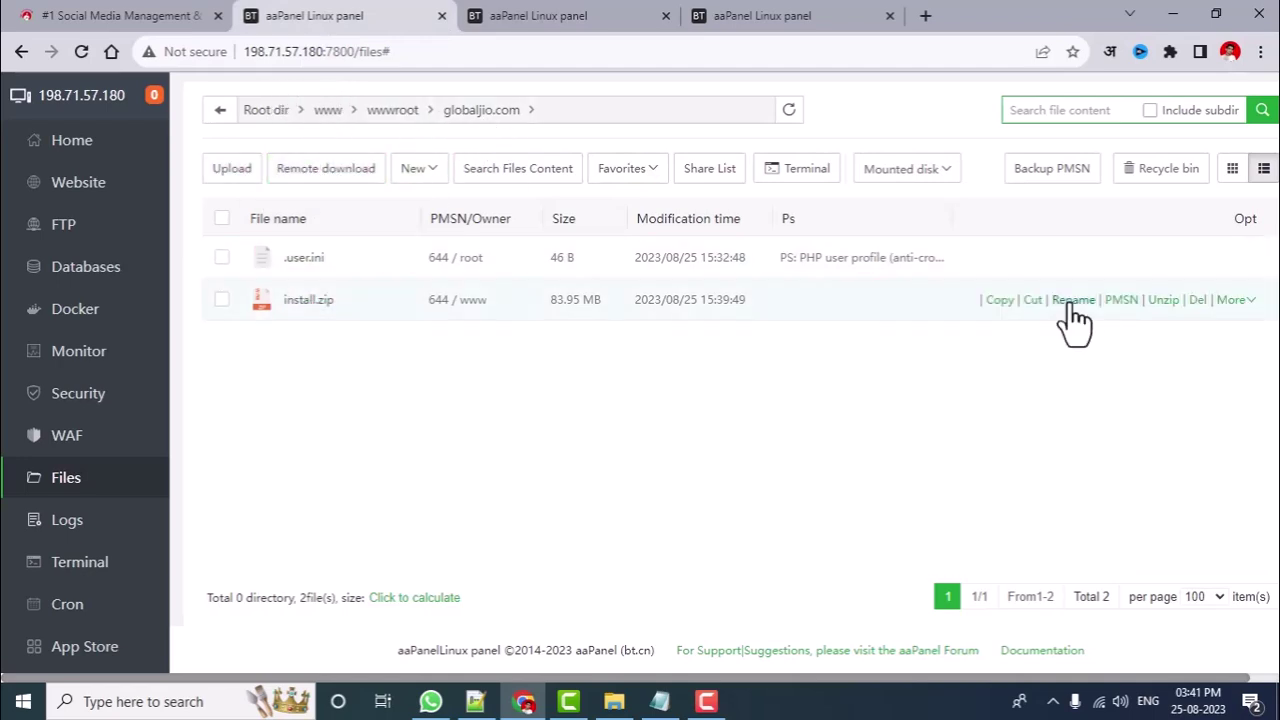
pyautogui.click(1163, 301)
pyautogui.click(830, 519)
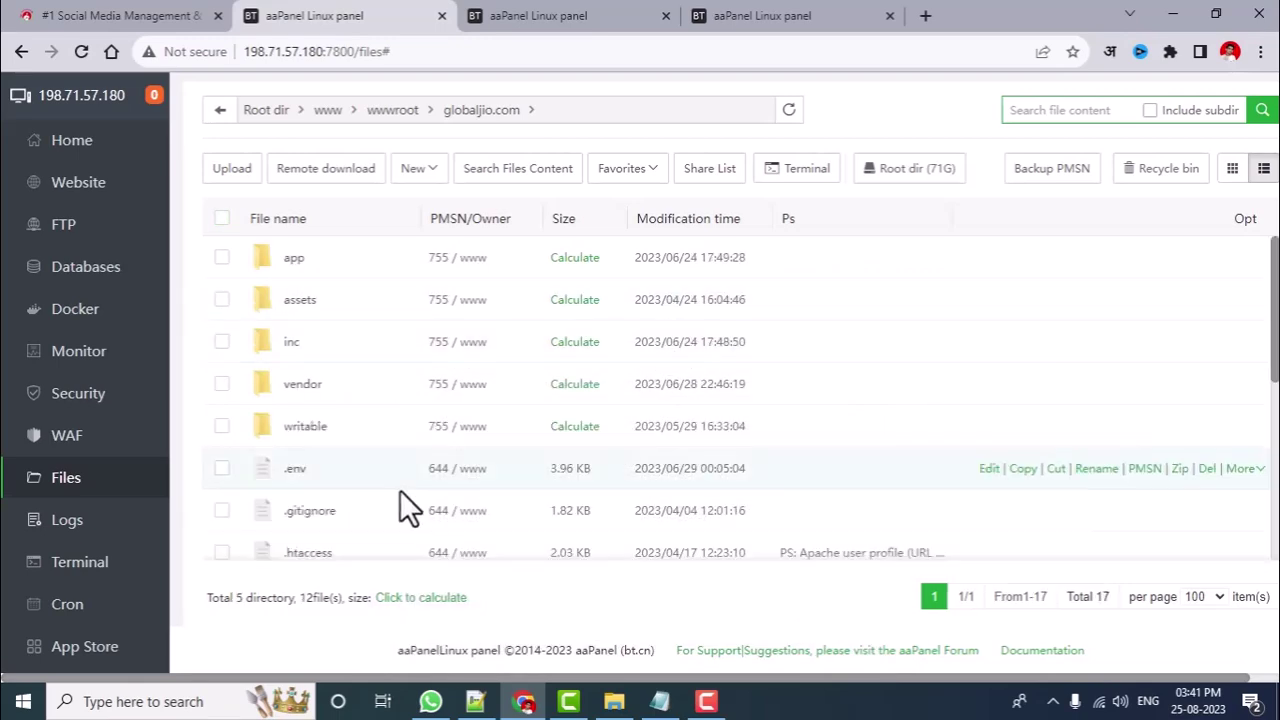
pyautogui.scroll(-3, 317, 415)
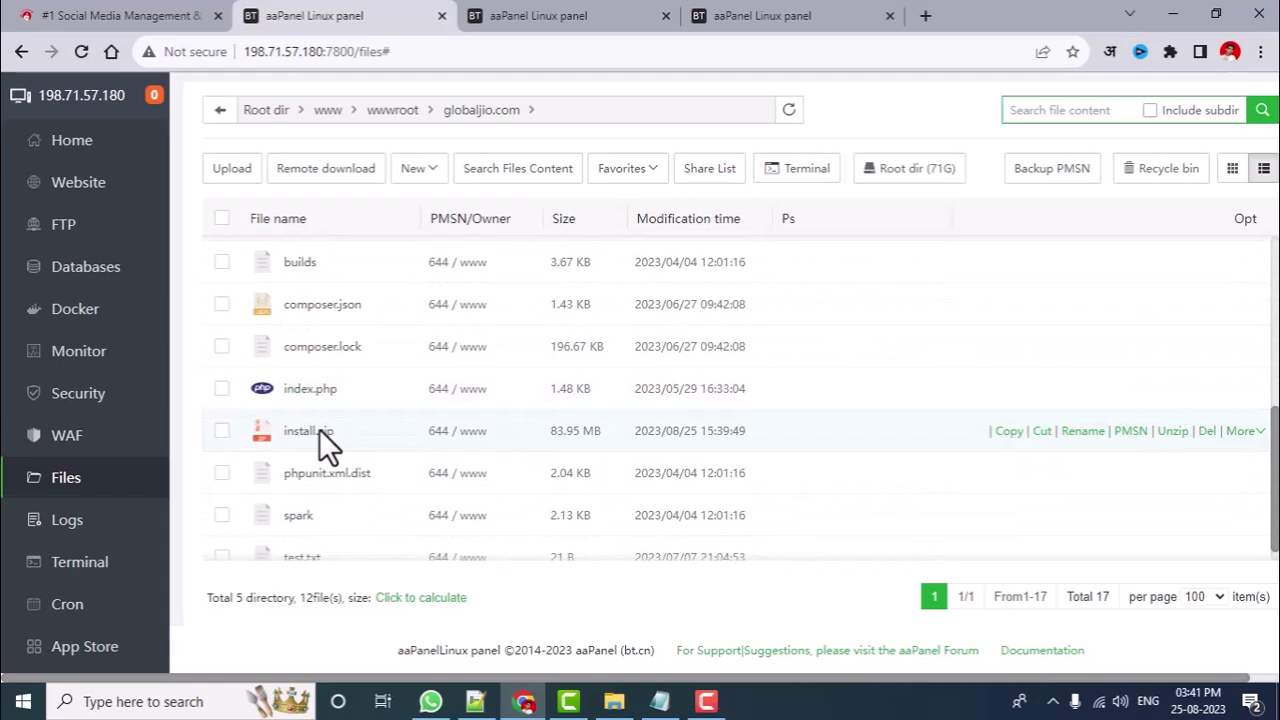
# - Unzip Server.zip into /root/wa_server with UTF-8 encoding, and review the globaljio.com file listing
pyautogui.click(586, 15)
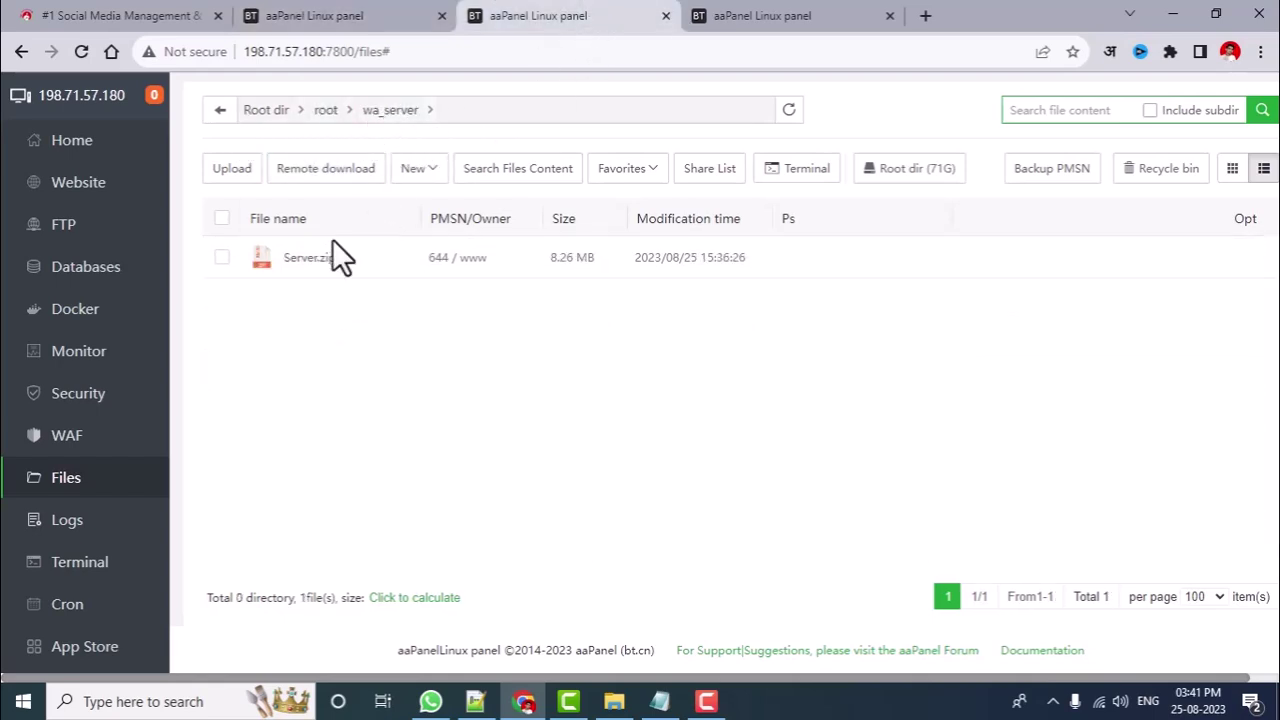
pyautogui.moveTo(350, 262)
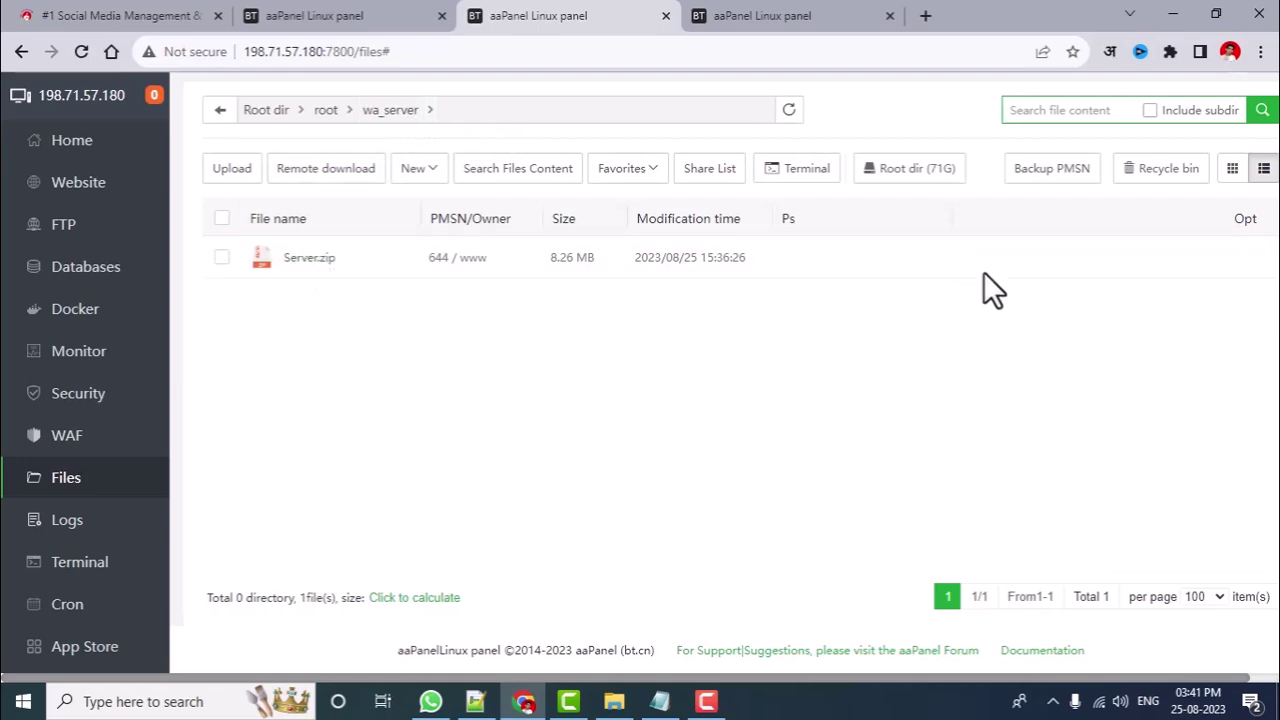
pyautogui.click(1163, 260)
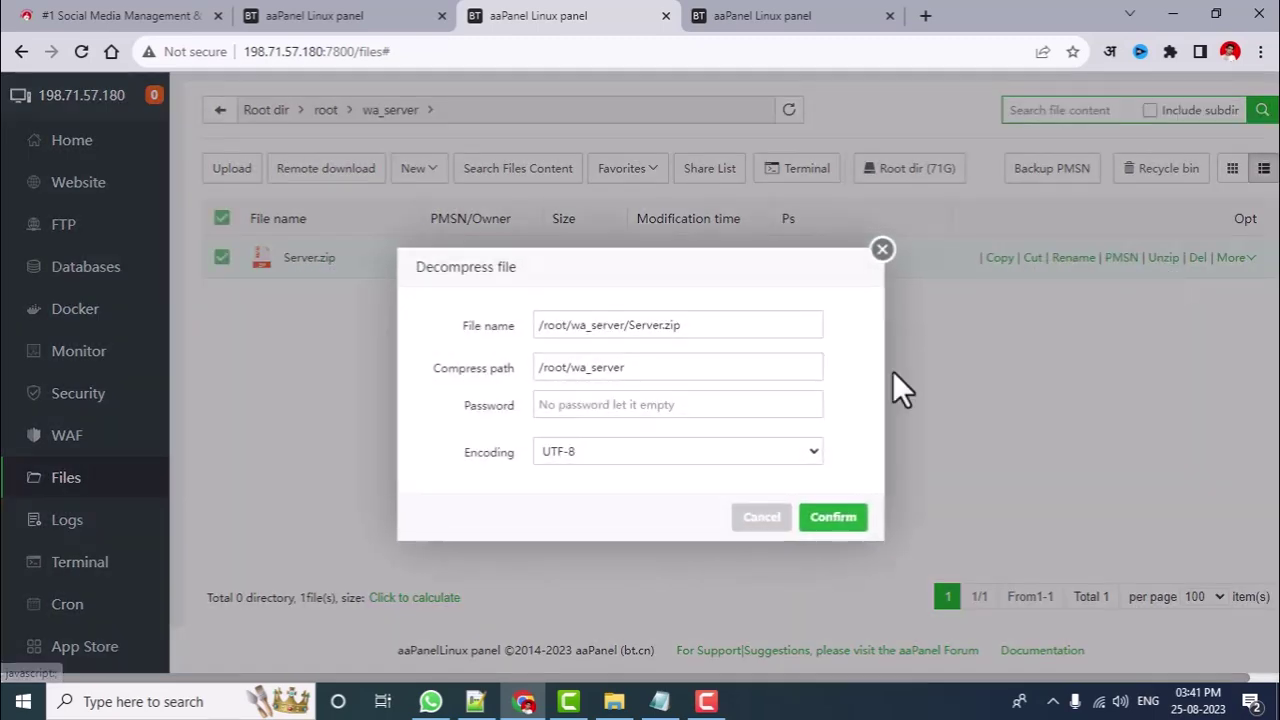
pyautogui.click(830, 515)
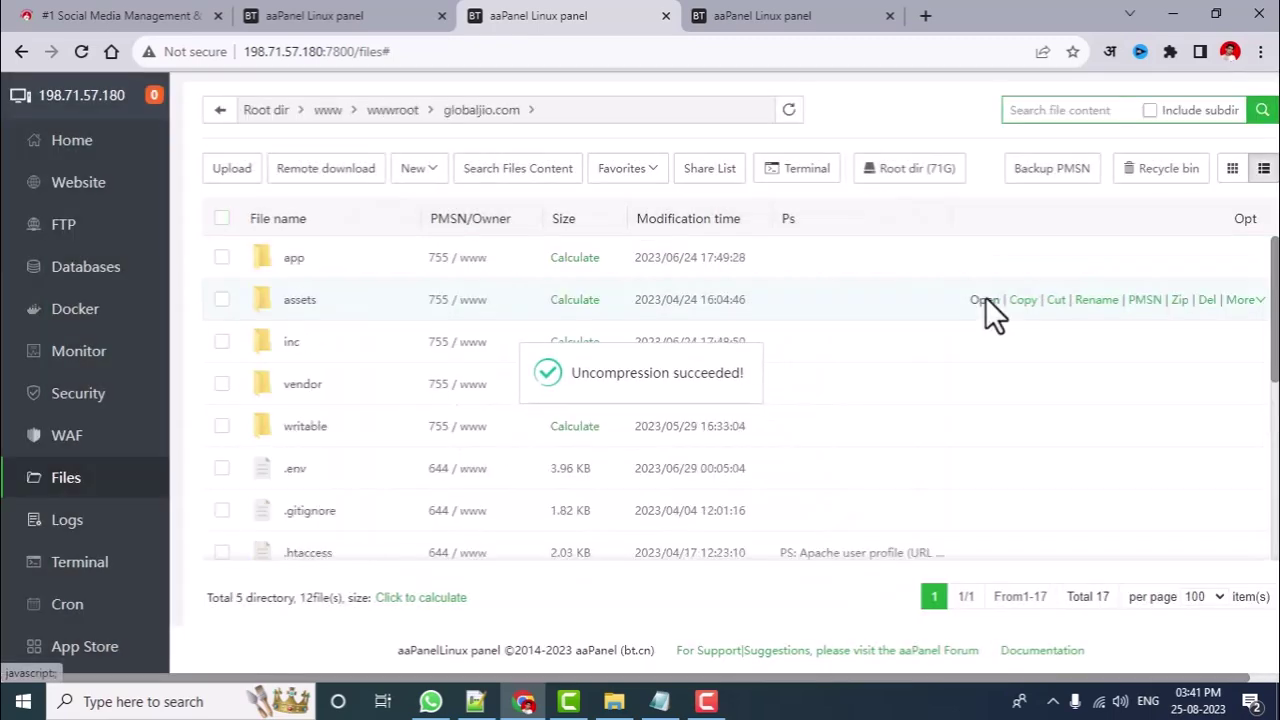
pyautogui.scroll(-3, 451, 460)
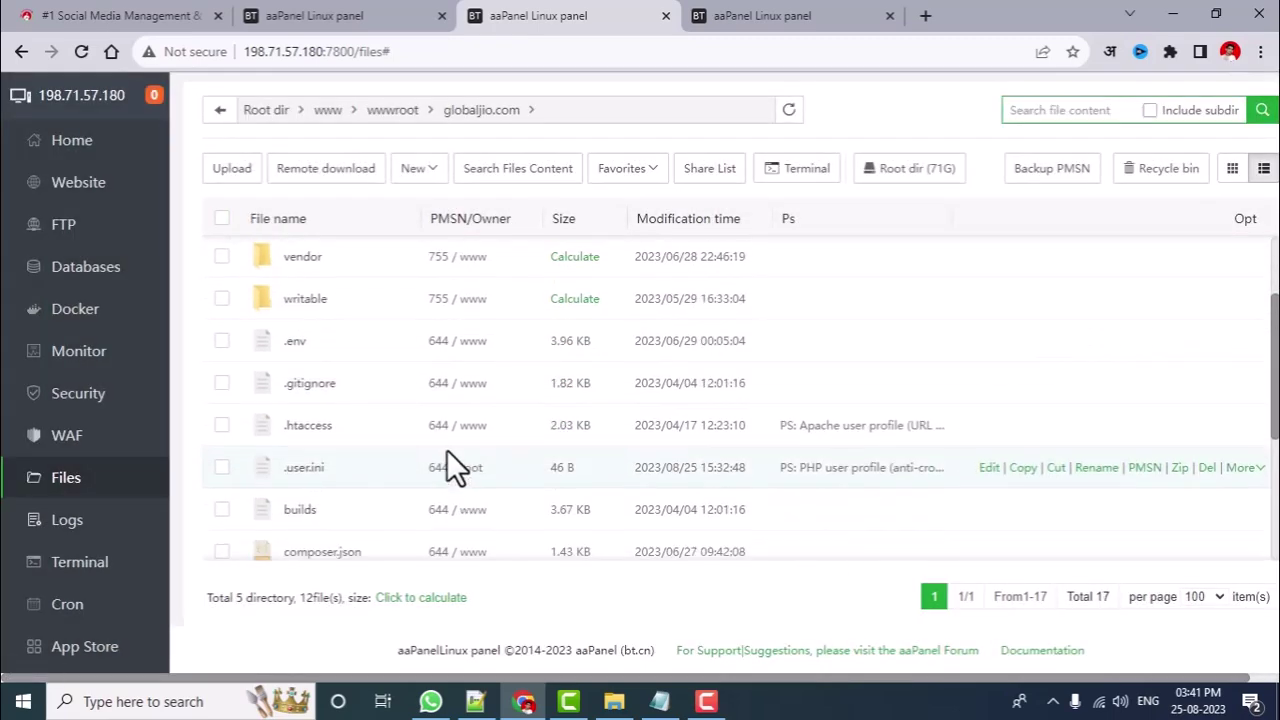
pyautogui.scroll(3, 478, 423)
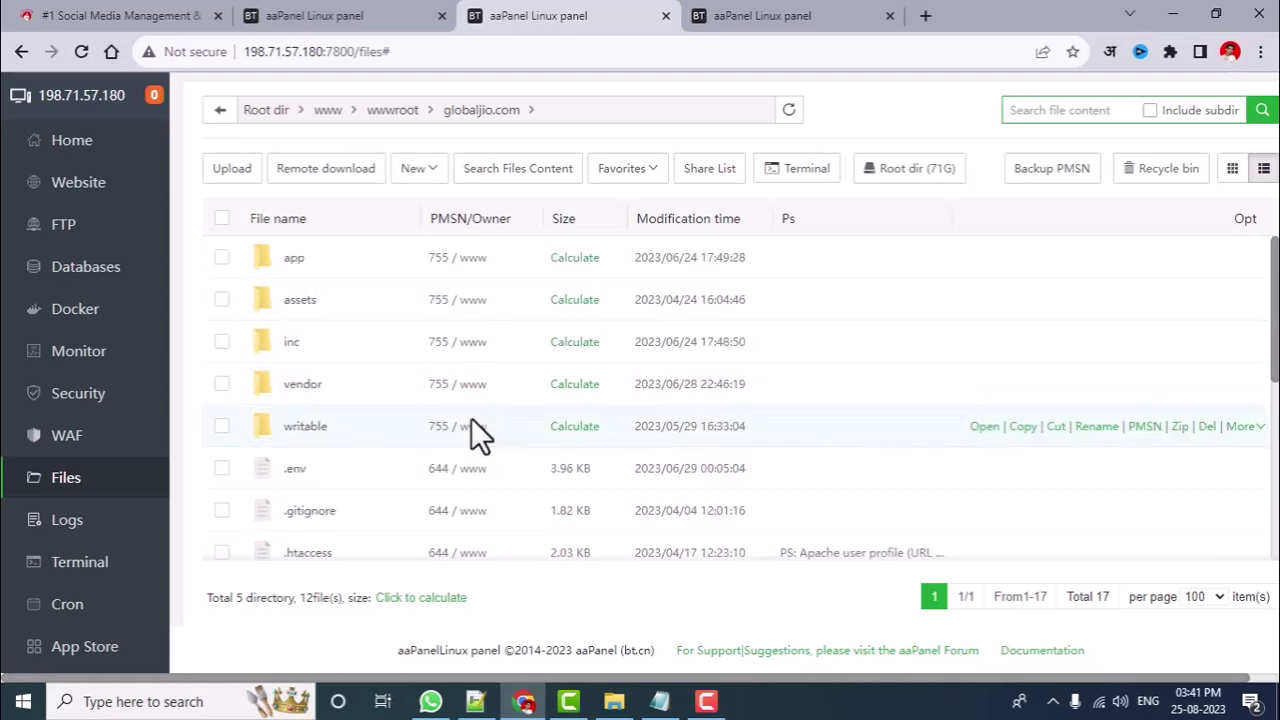
pyautogui.scroll(-3, 475, 415)
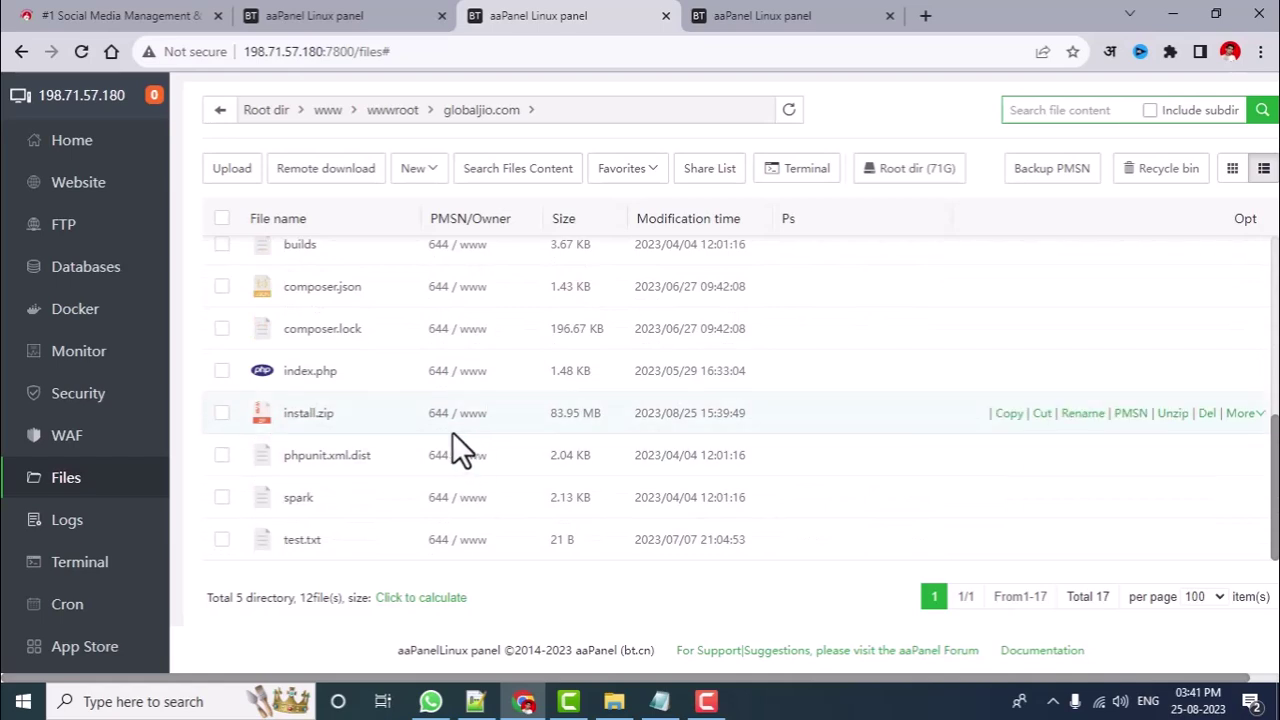
pyautogui.scroll(3, 385, 418)
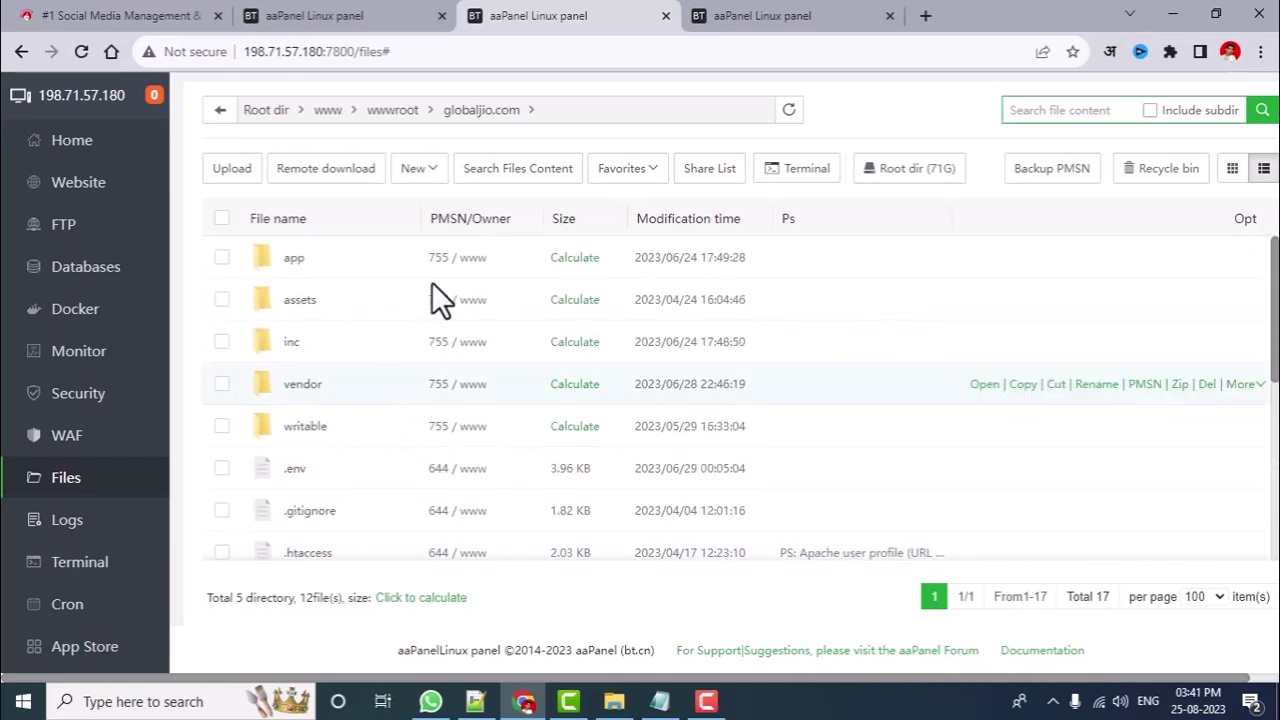
# - Review the extracted files in the globaljio.com folder and in /root/wa_server
pyautogui.scroll(-3, 640, 400)
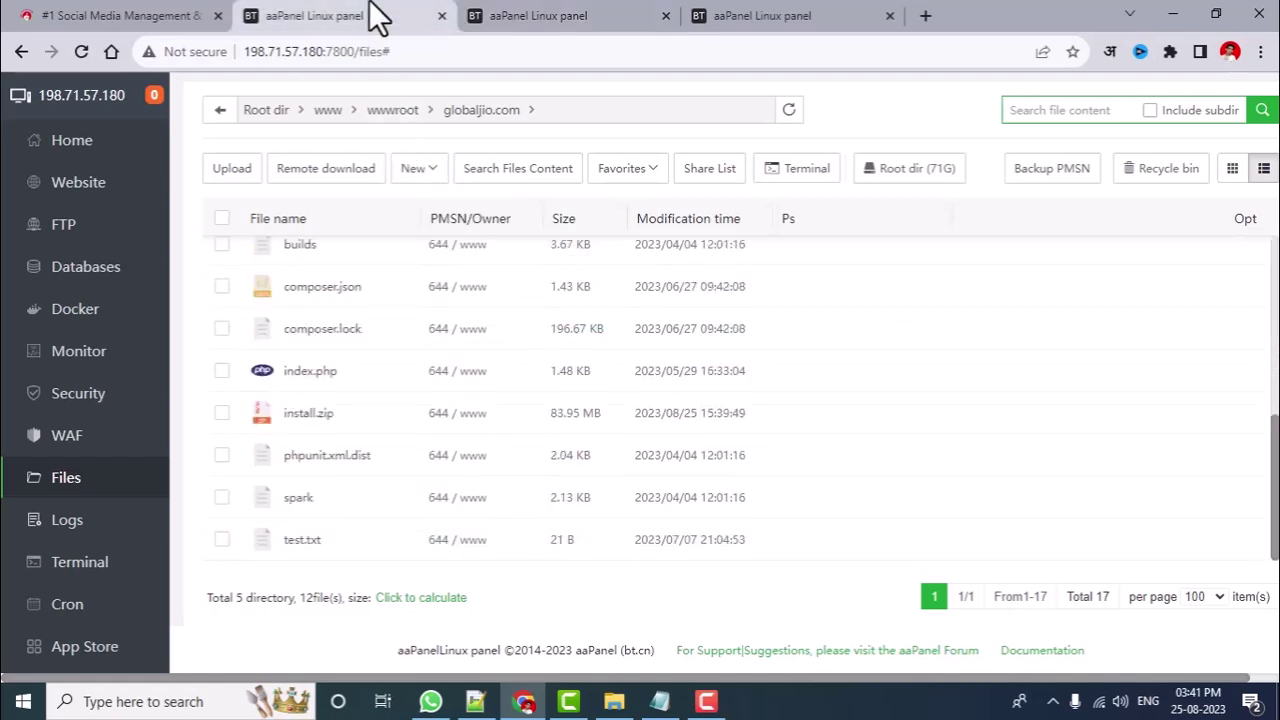
pyautogui.click(505, 18)
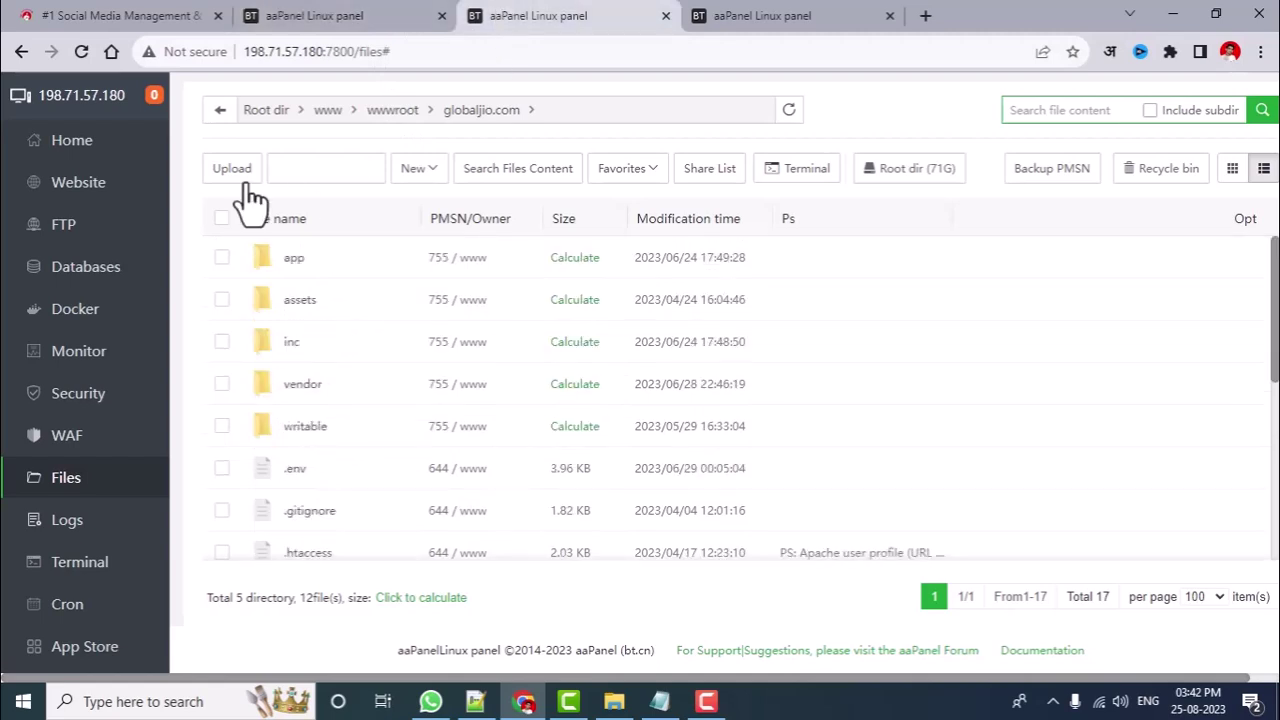
pyautogui.click(285, 118)
pyautogui.scroll(-3, 310, 380)
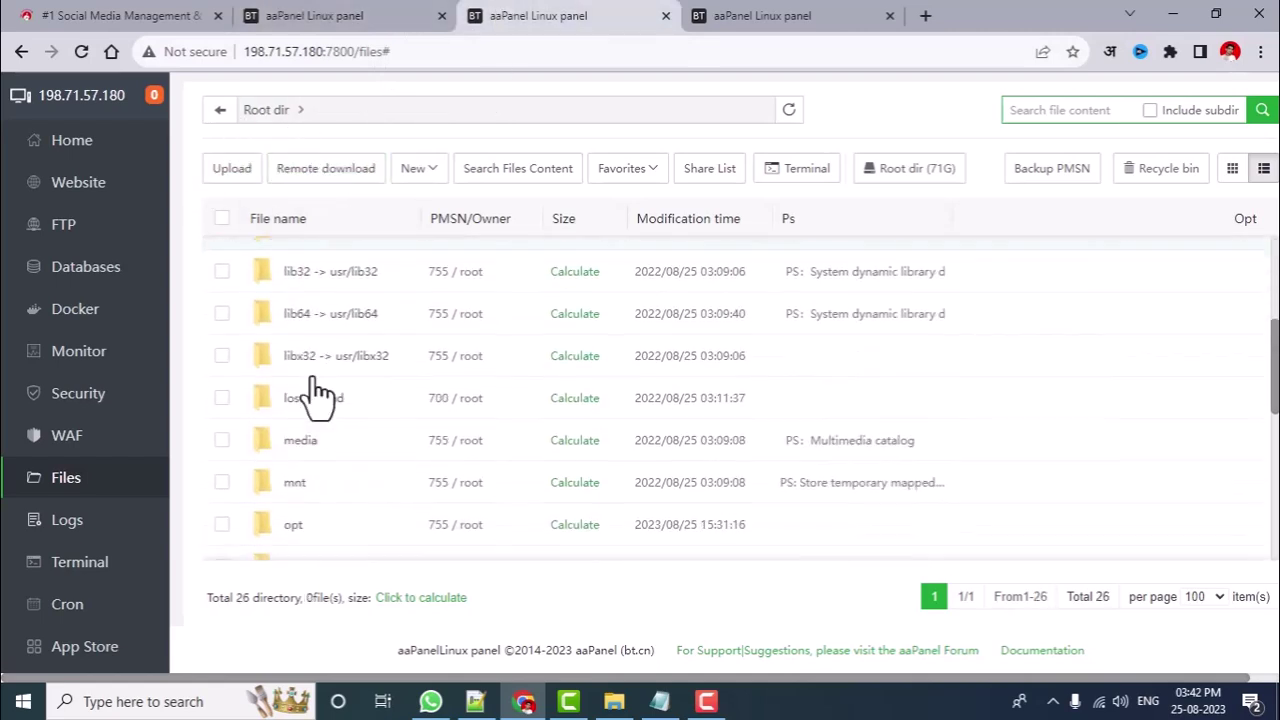
pyautogui.scroll(-3, 310, 415)
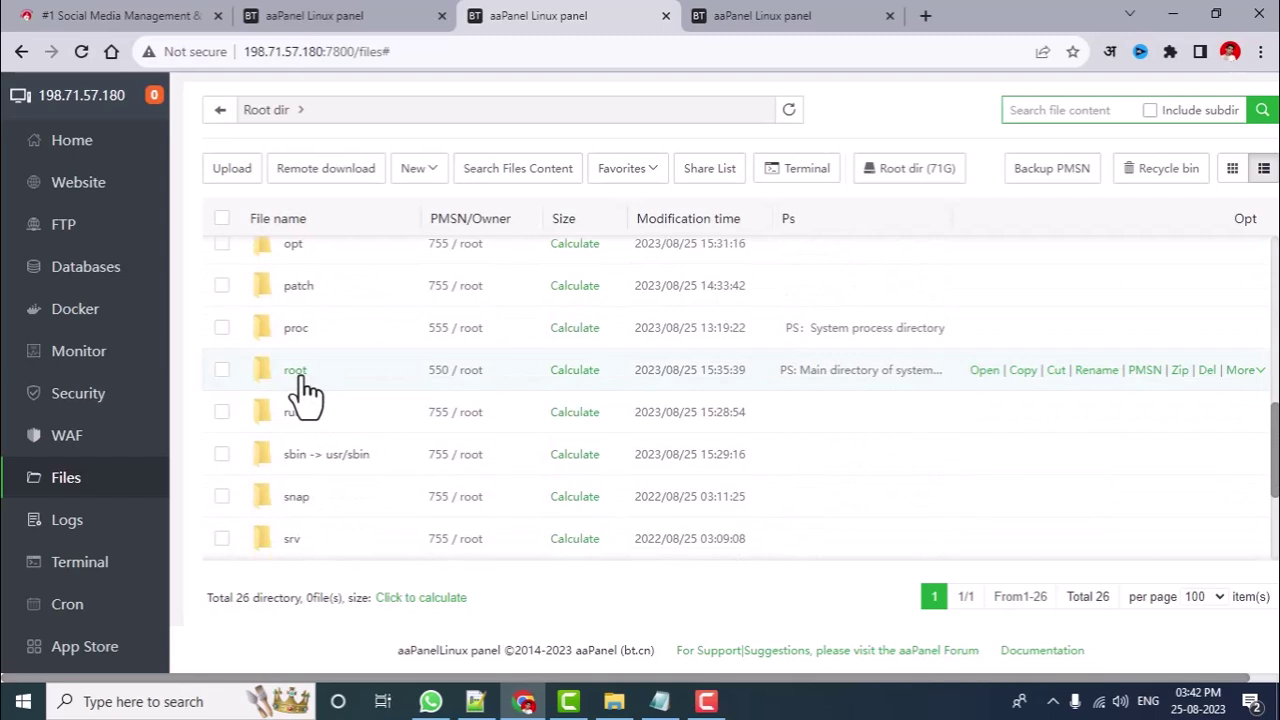
pyautogui.click(295, 371)
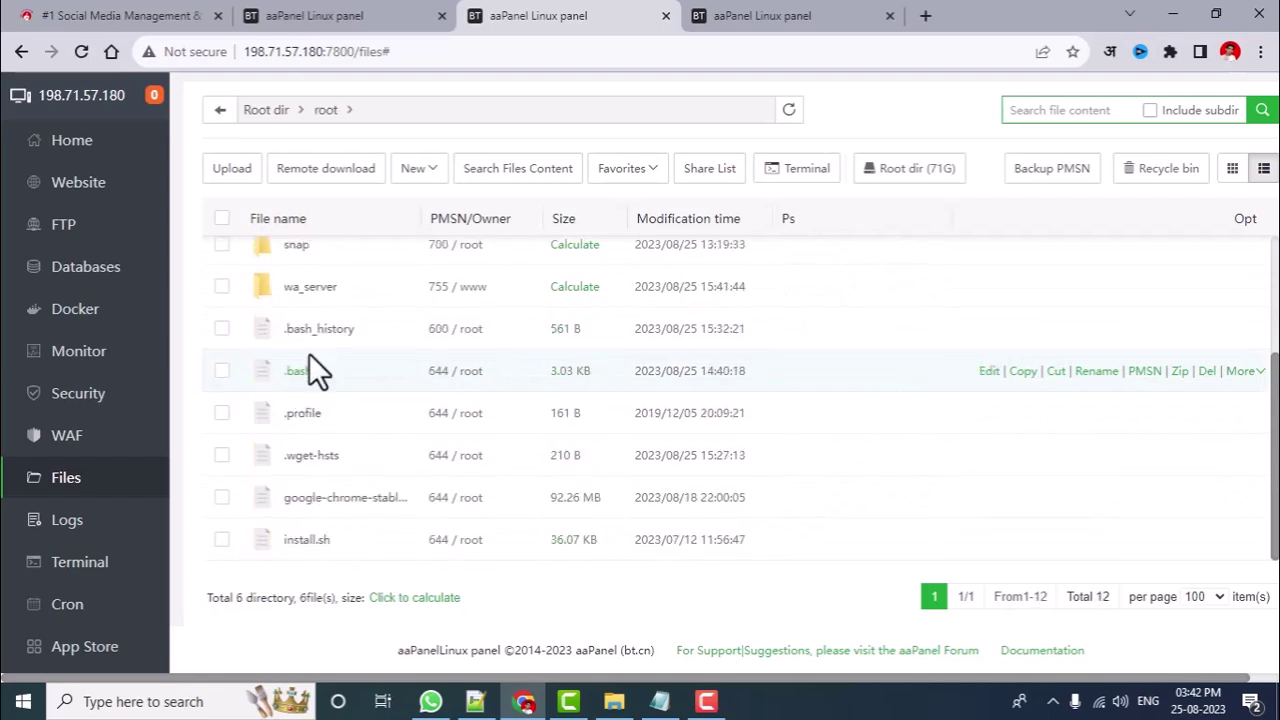
pyautogui.click(311, 290)
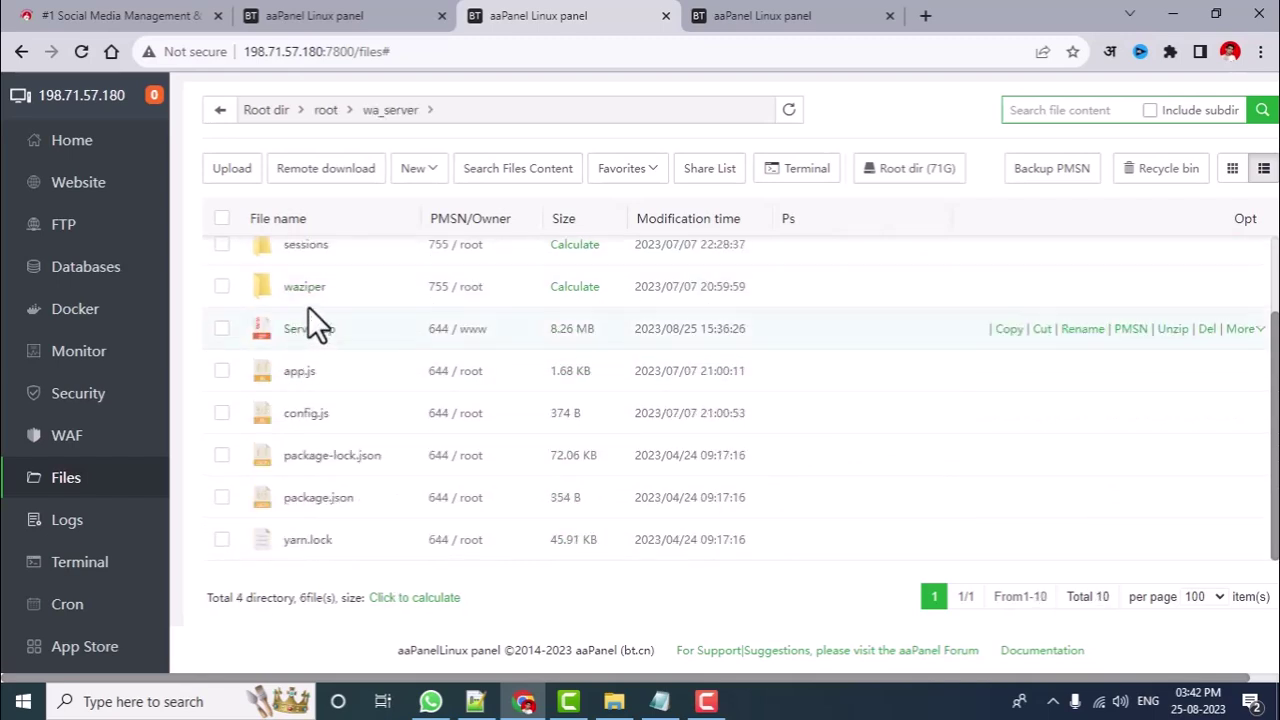
pyautogui.scroll(1, 333, 395)
pyautogui.scroll(-1, 342, 391)
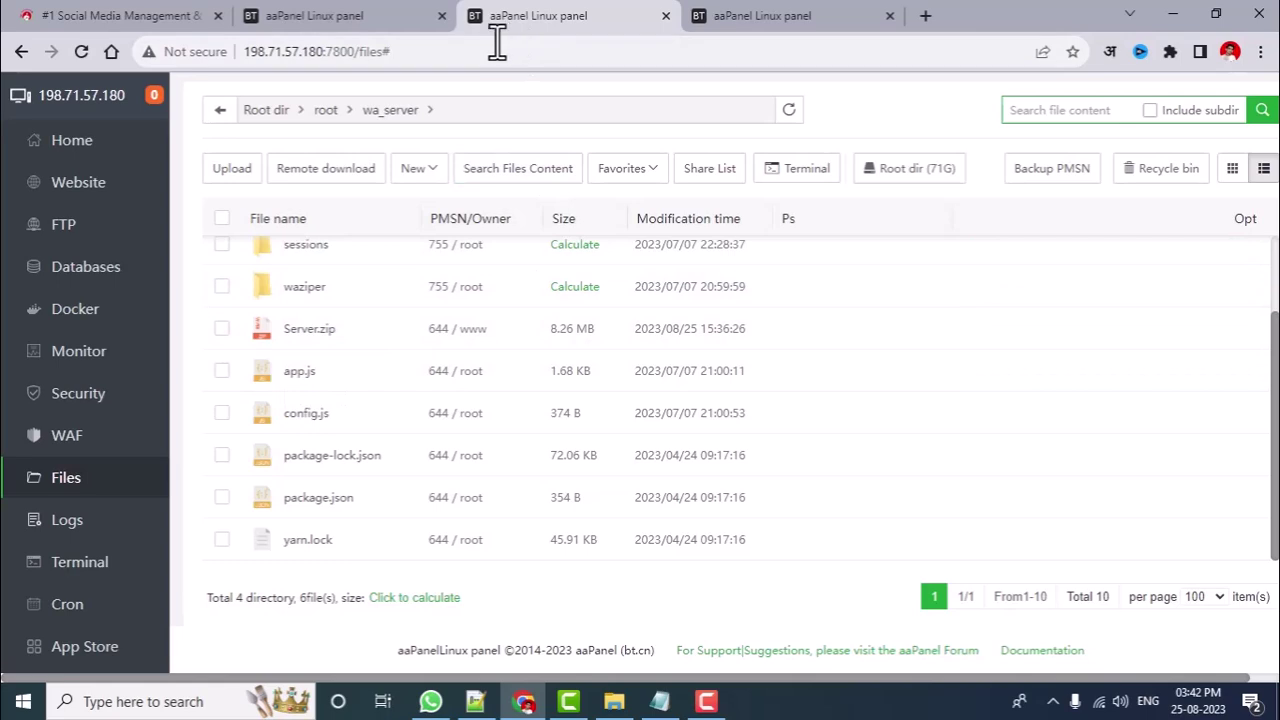
# - Open the site configuration file of globaljio.com from the website list
pyautogui.click(284, 14)
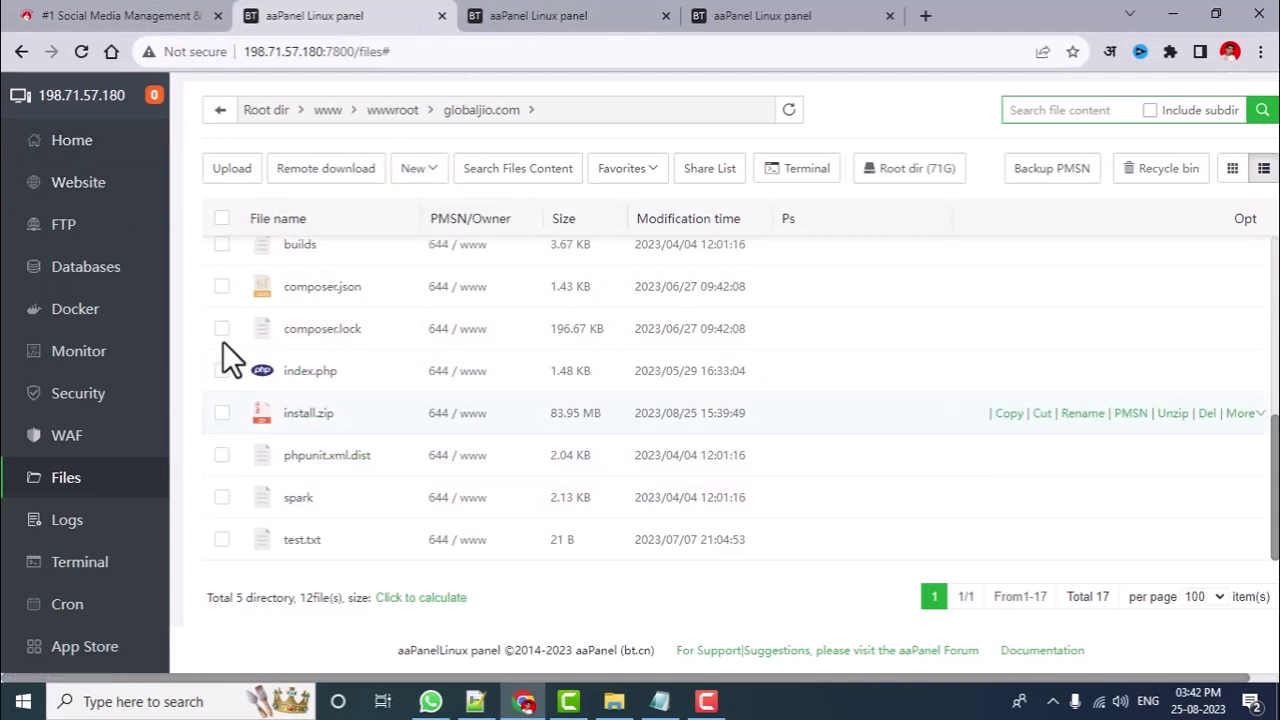
pyautogui.click(84, 160)
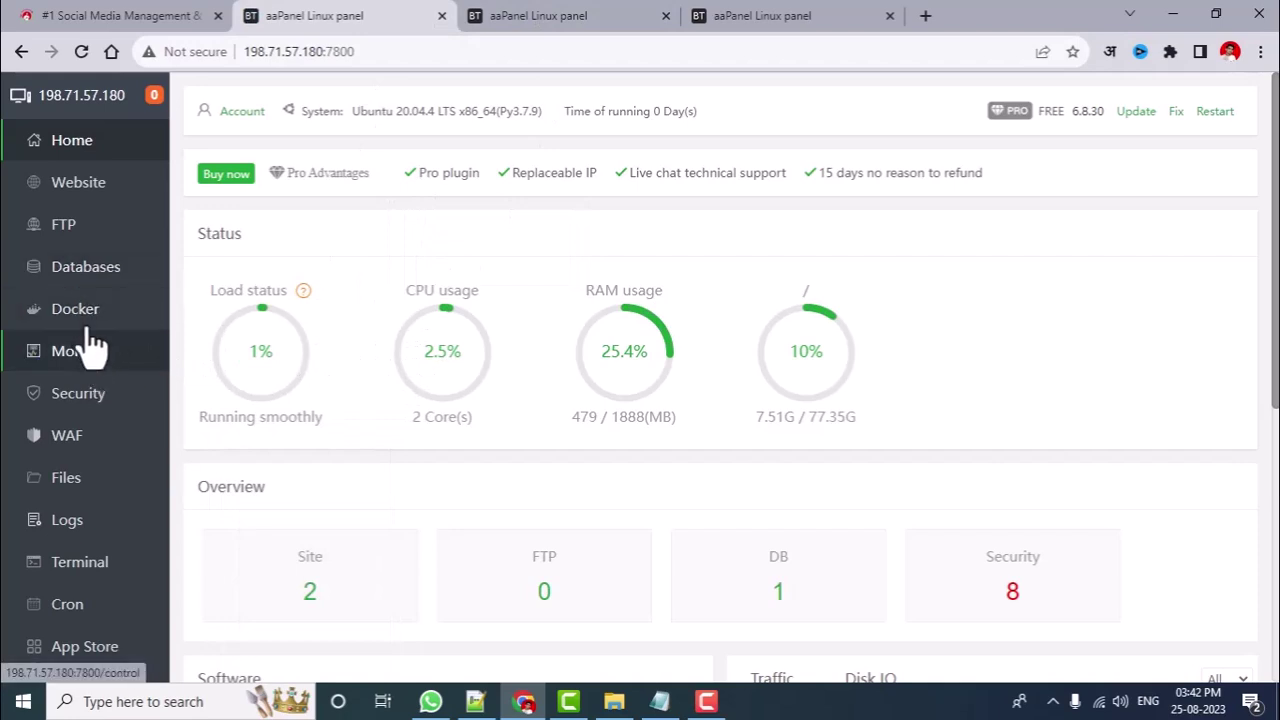
pyautogui.click(87, 190)
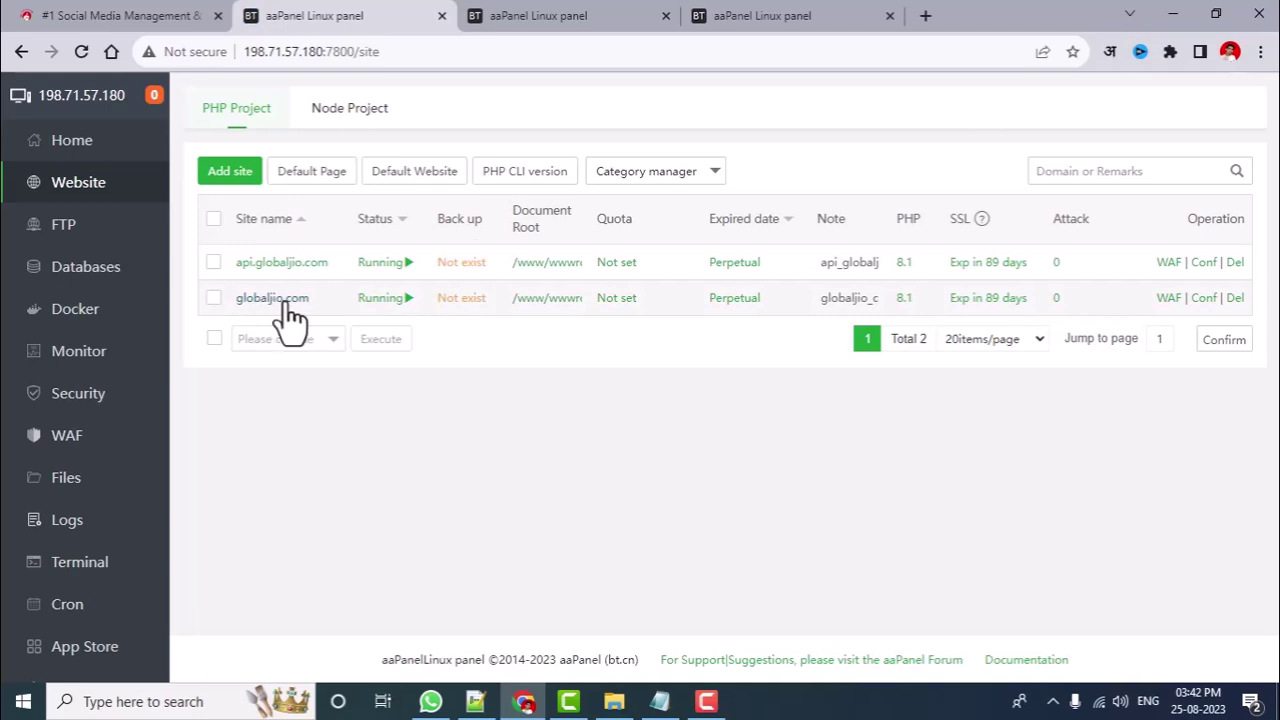
pyautogui.click(284, 302)
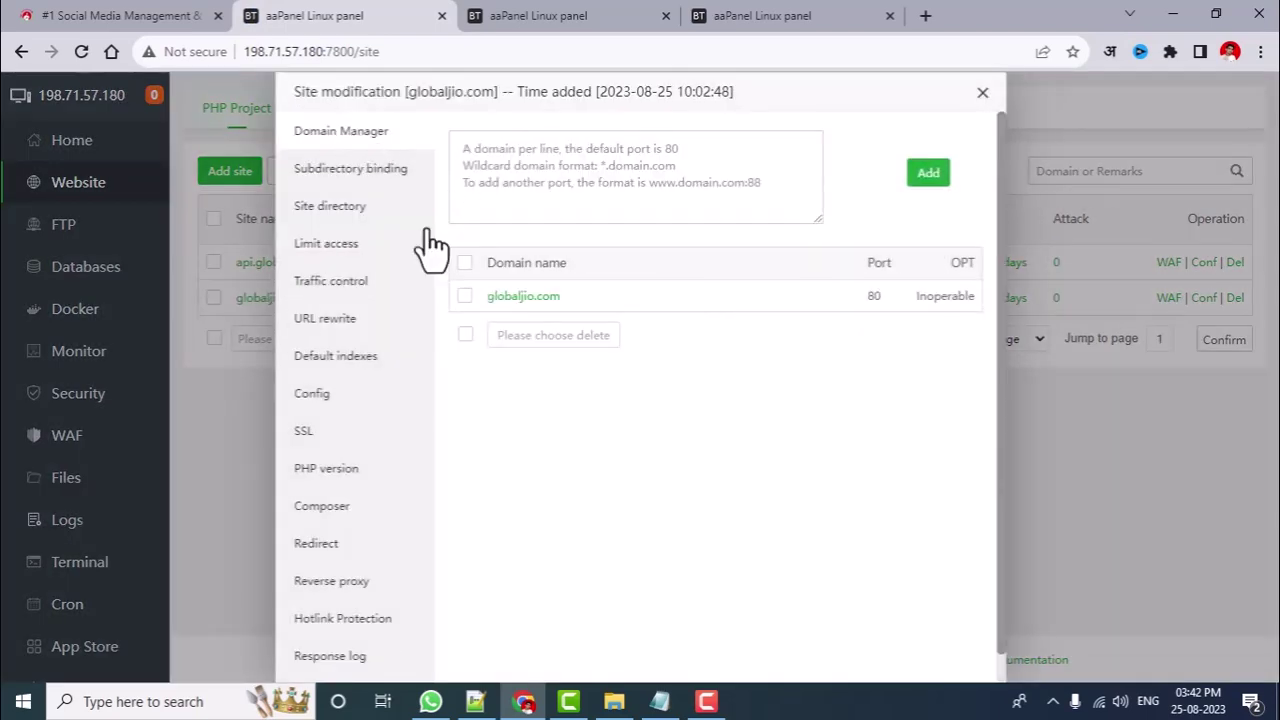
pyautogui.click(316, 396)
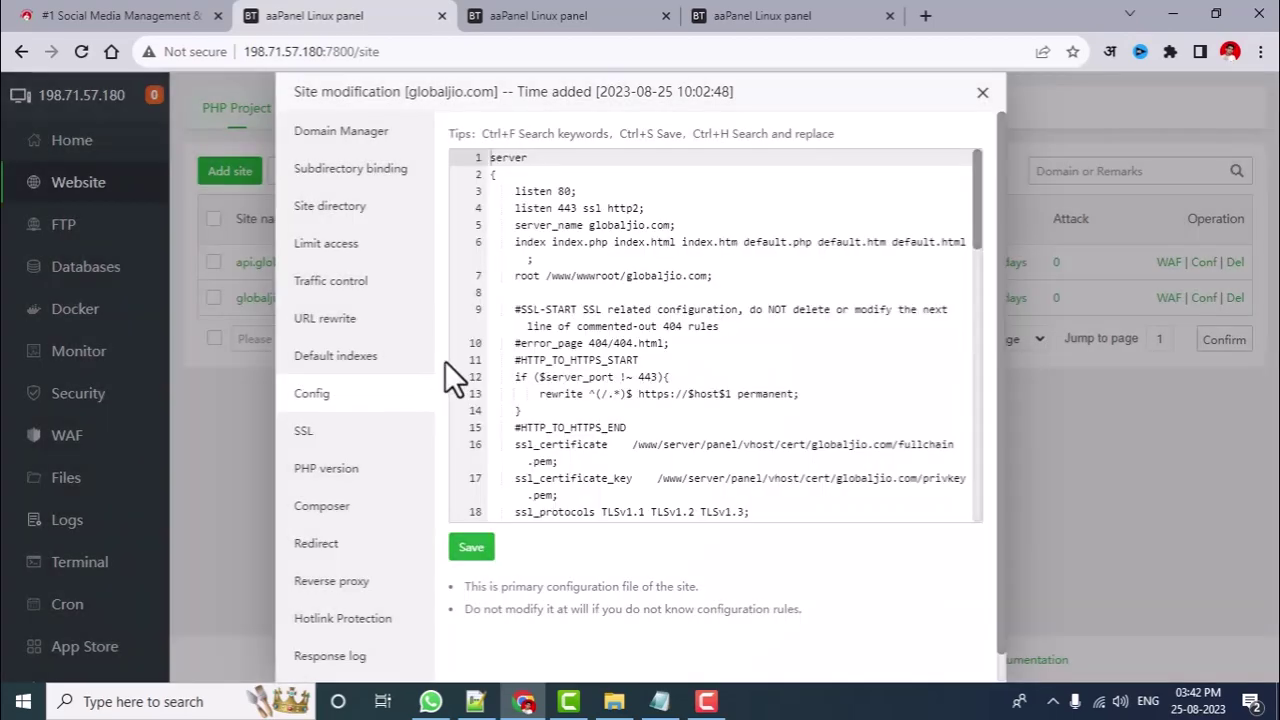
# - Place the text cursor on the empty line between #PHP-INFO-END and #REWRITE-START in the globaljio.com configuration
pyautogui.scroll(-3, 510, 340)
pyautogui.scroll(-3, 512, 350)
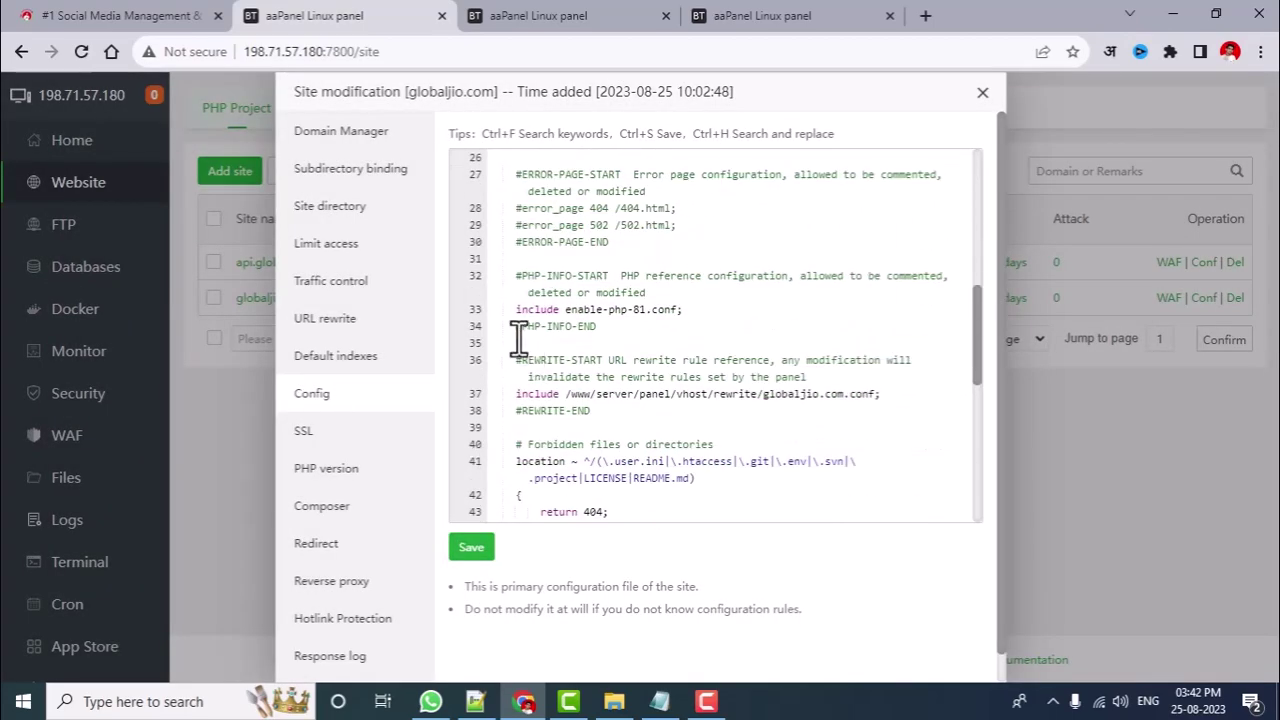
pyautogui.click(522, 343)
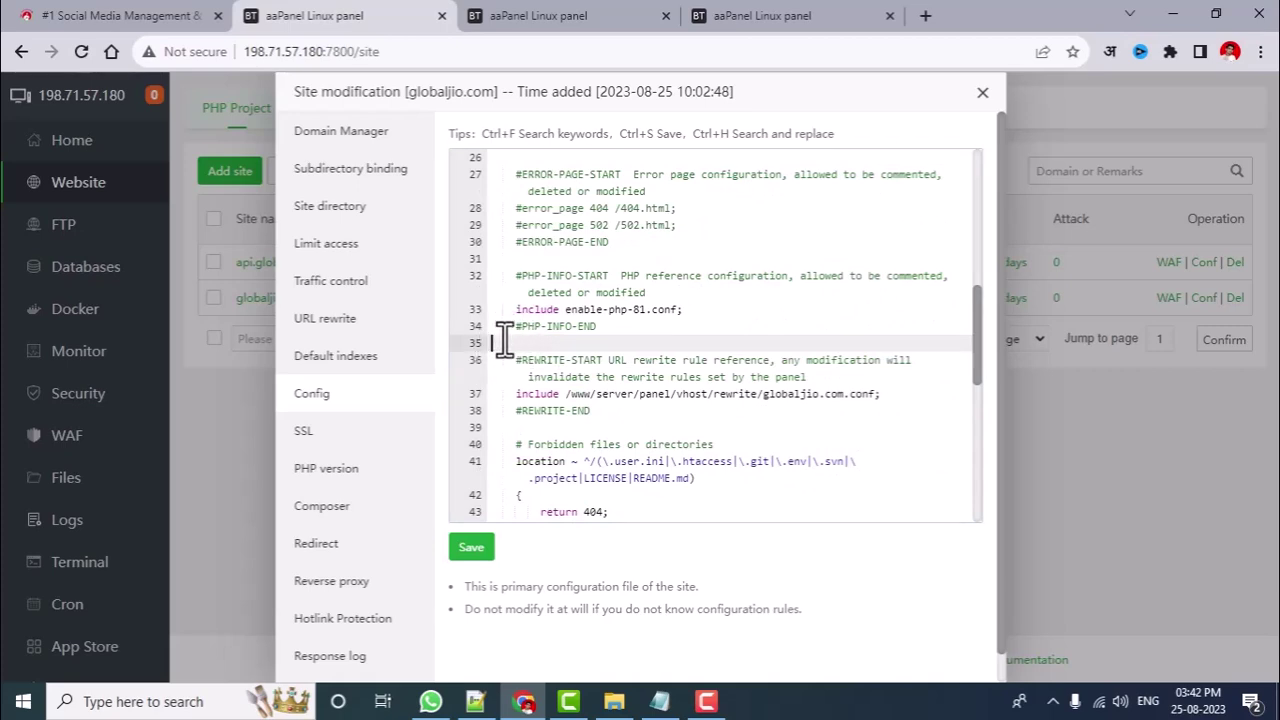
pyautogui.moveTo(516, 330); pyautogui.dragTo(600, 336)
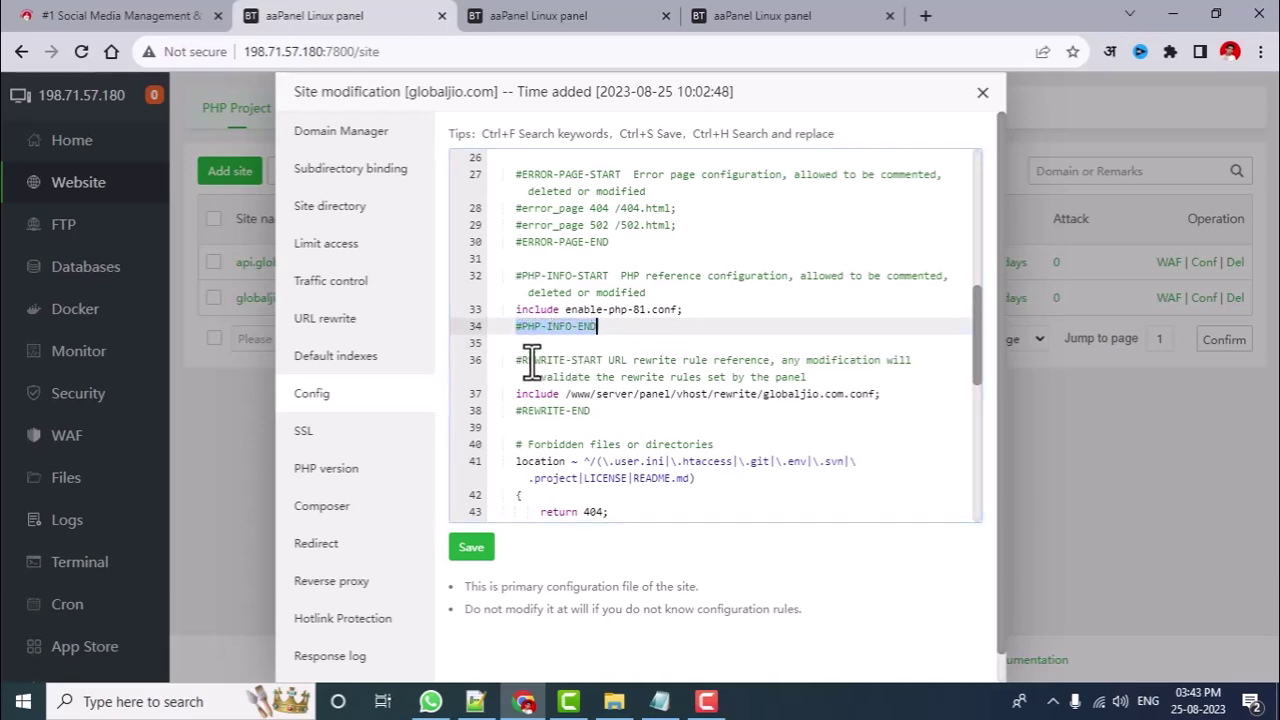
pyautogui.moveTo(516, 362); pyautogui.dragTo(629, 366)
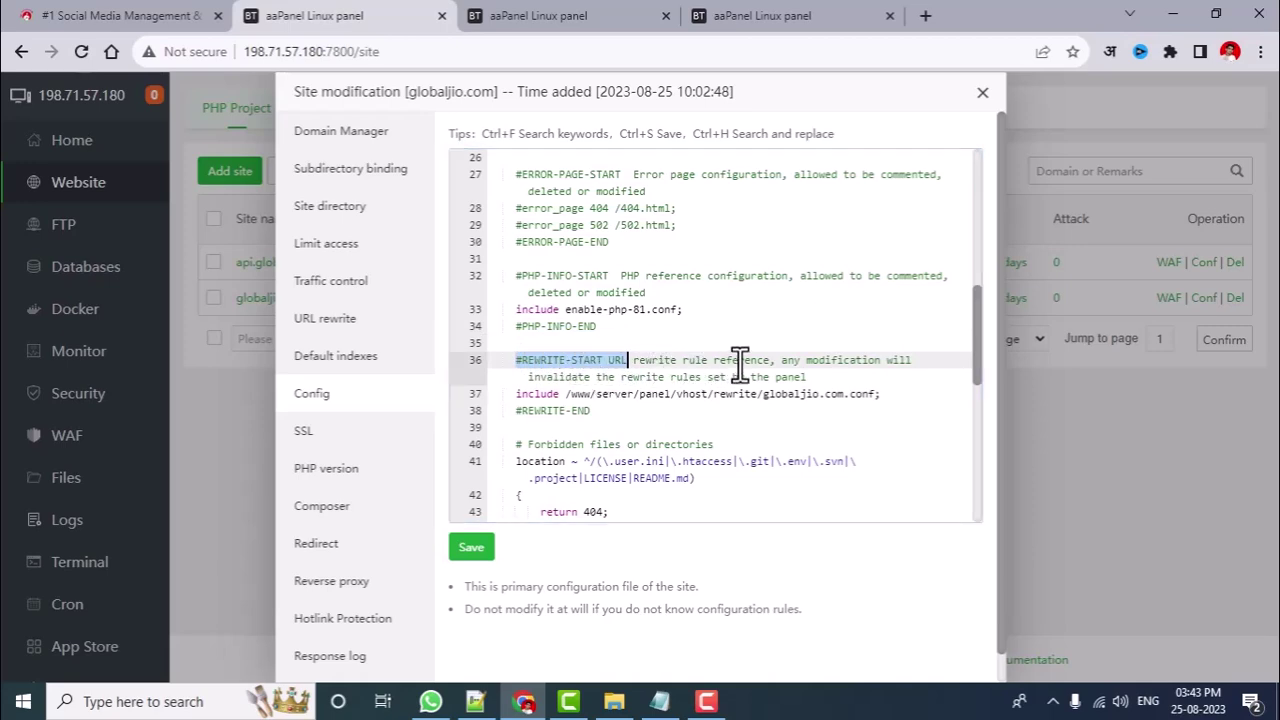
pyautogui.click(556, 343)
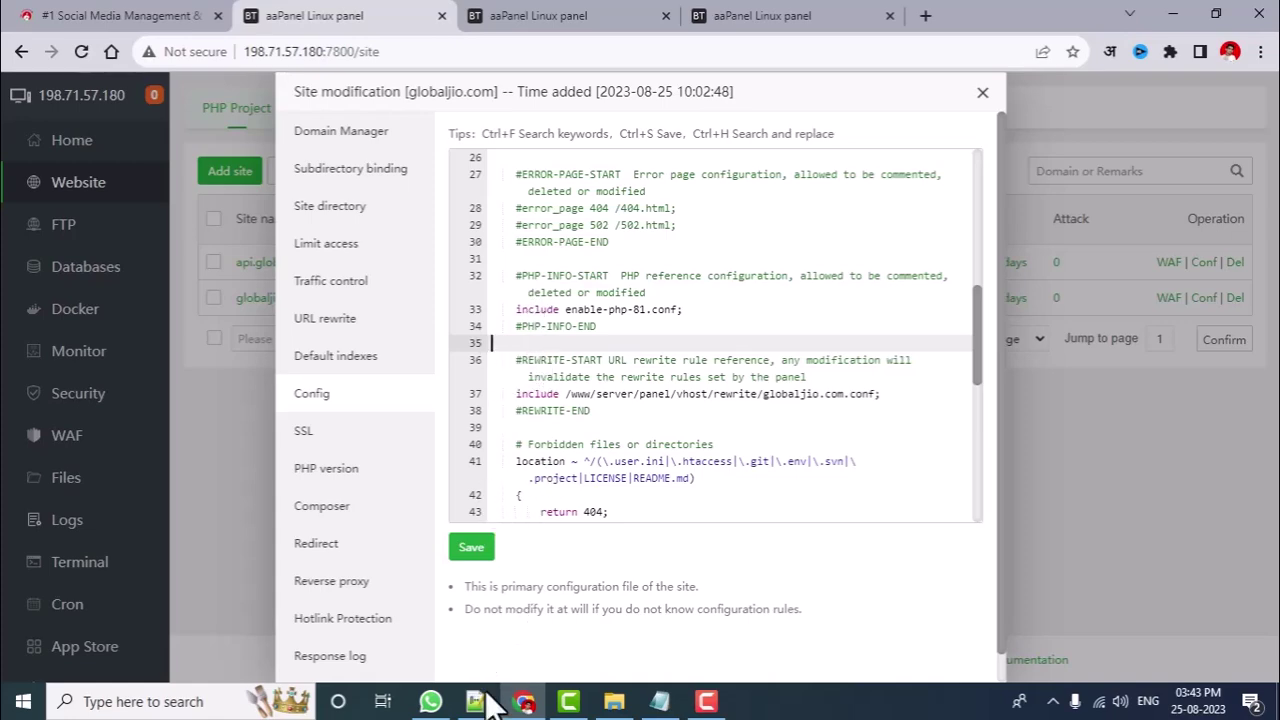
# - Open Installation Guide on AA Panel.docx in Word and copy the Main Domain code with the location / and location /install blocks
pyautogui.click(614, 701)
pyautogui.doubleClick(589, 279)
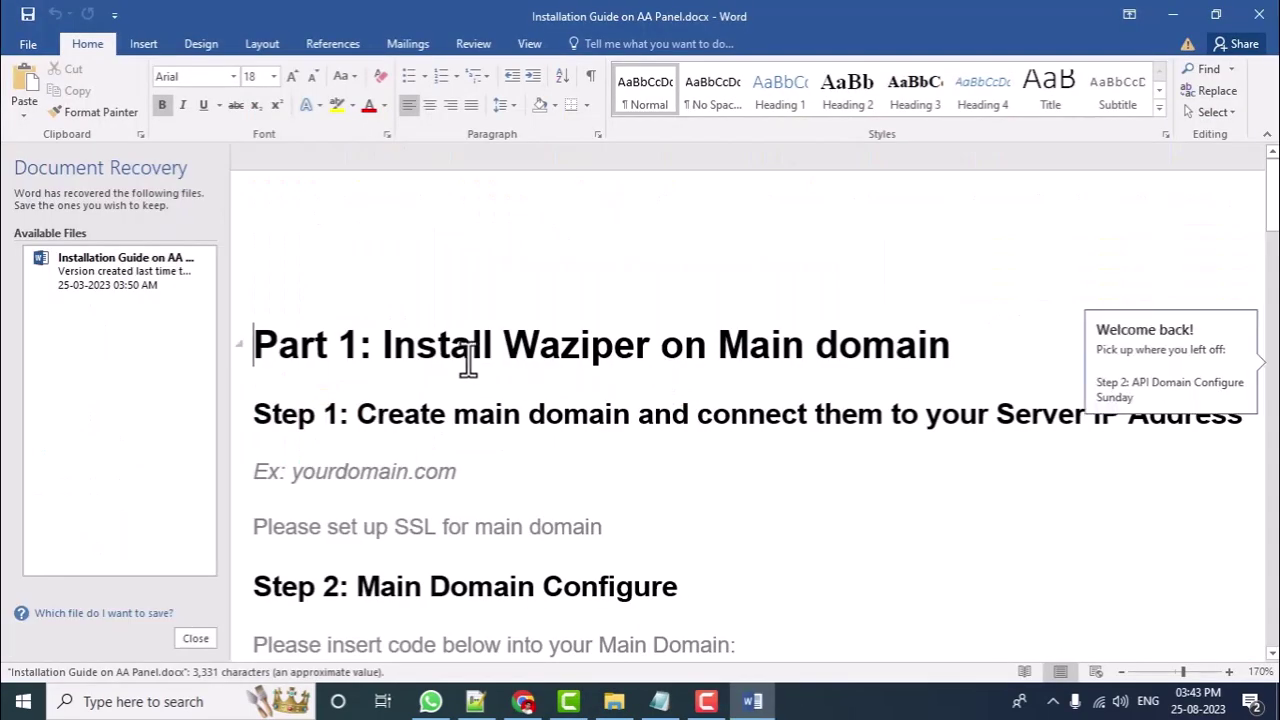
pyautogui.scroll(-3, 703, 400)
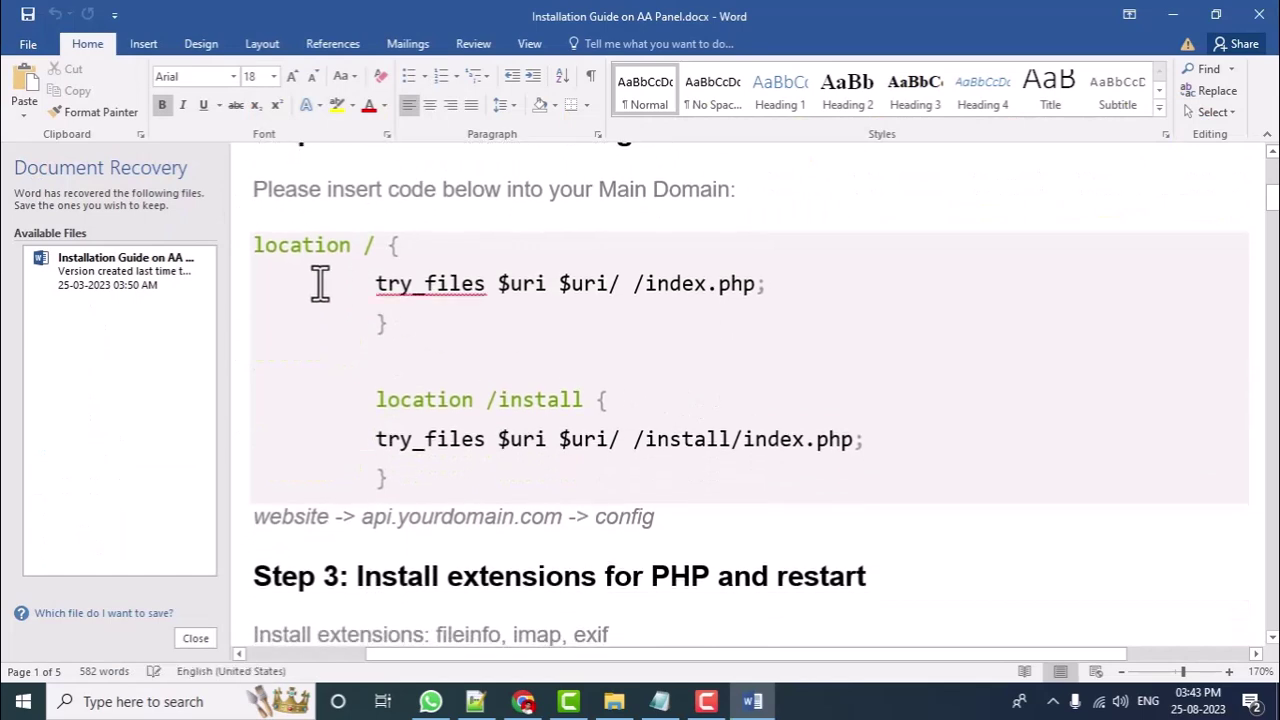
pyautogui.moveTo(254, 251); pyautogui.dragTo(418, 487)
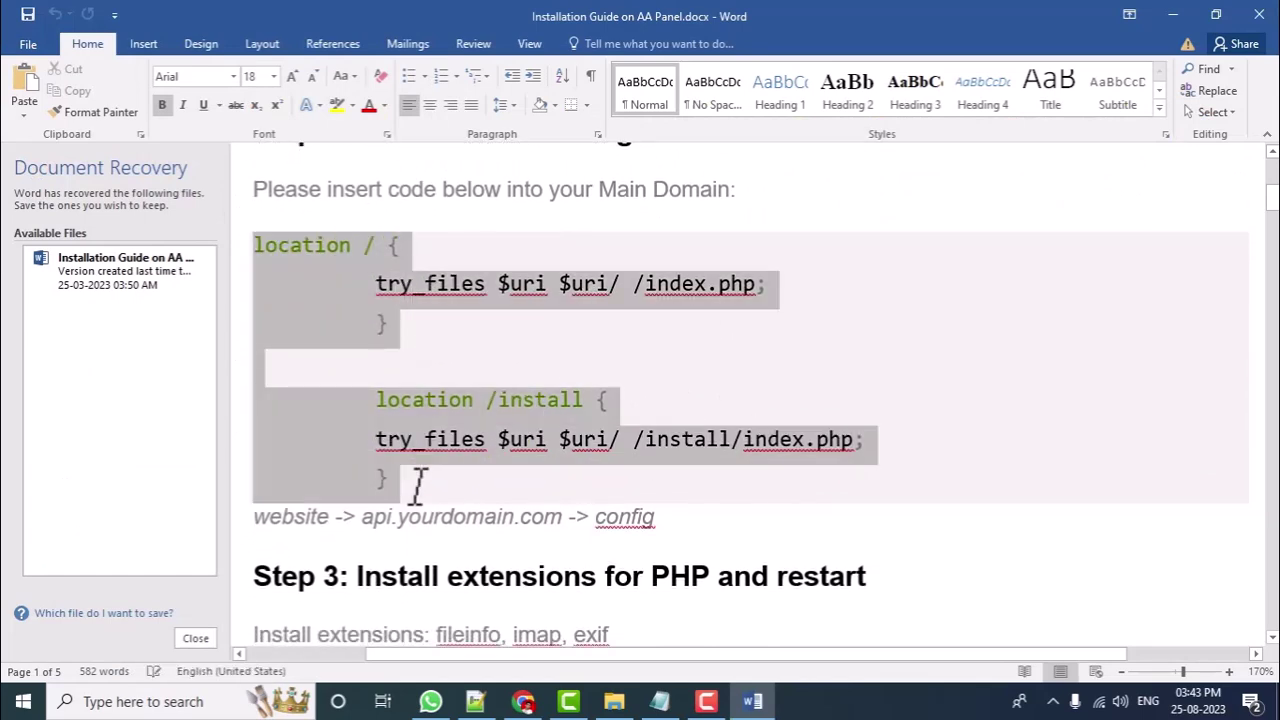
pyautogui.rightClick(340, 279)
pyautogui.click(400, 311)
# - Back in Chrome, insert the copied location blocks as plain text at line 35 of the globaljio.com configuration, save it and close the site settings
pyautogui.click(522, 701)
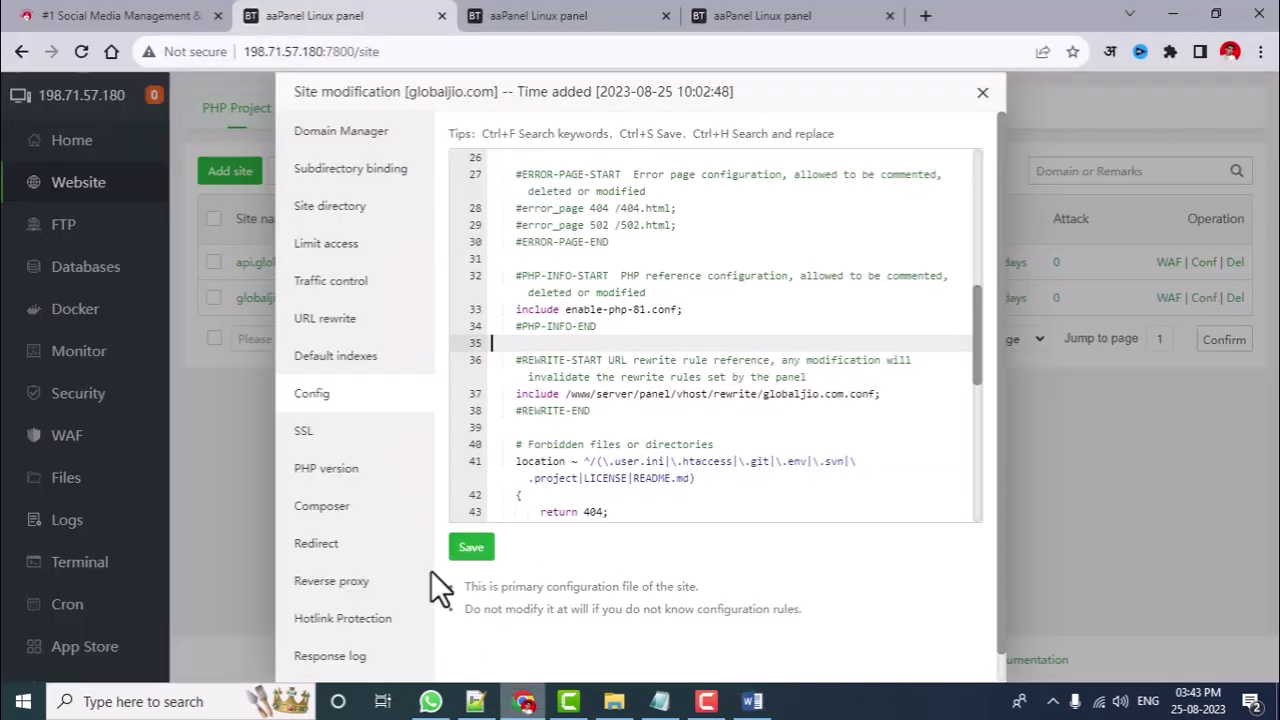
pyautogui.rightClick(509, 343)
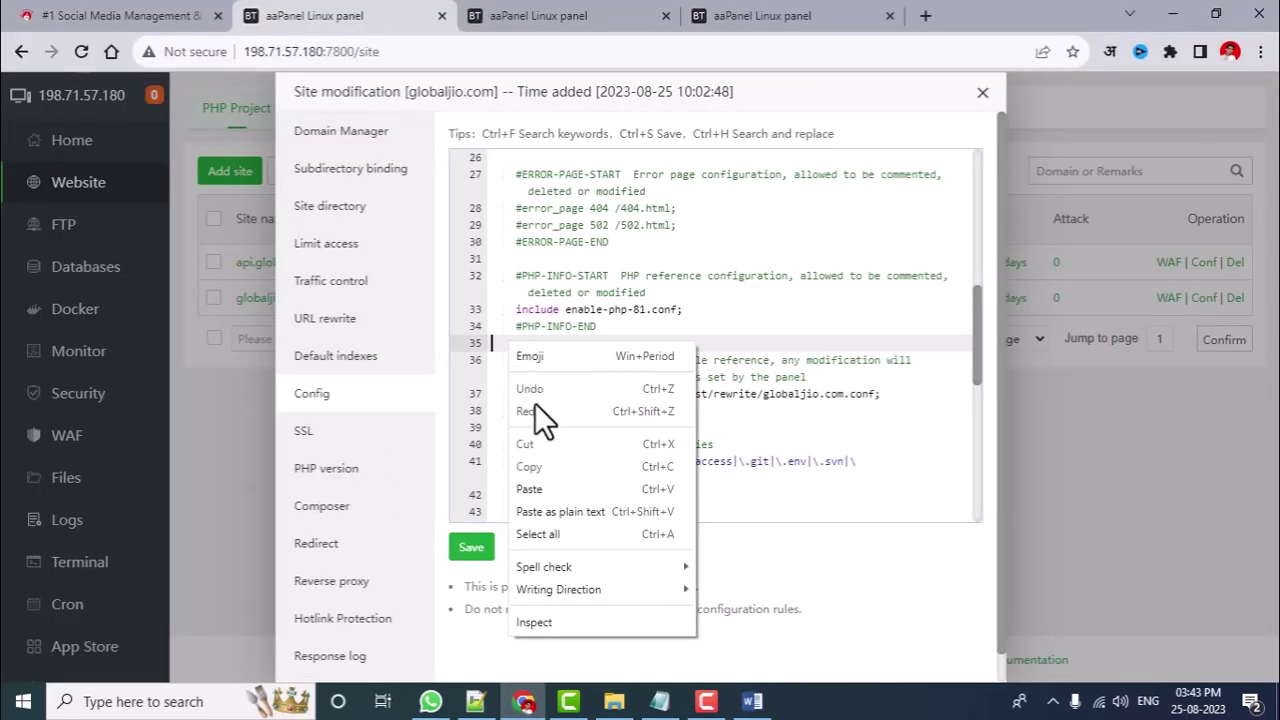
pyautogui.click(561, 512)
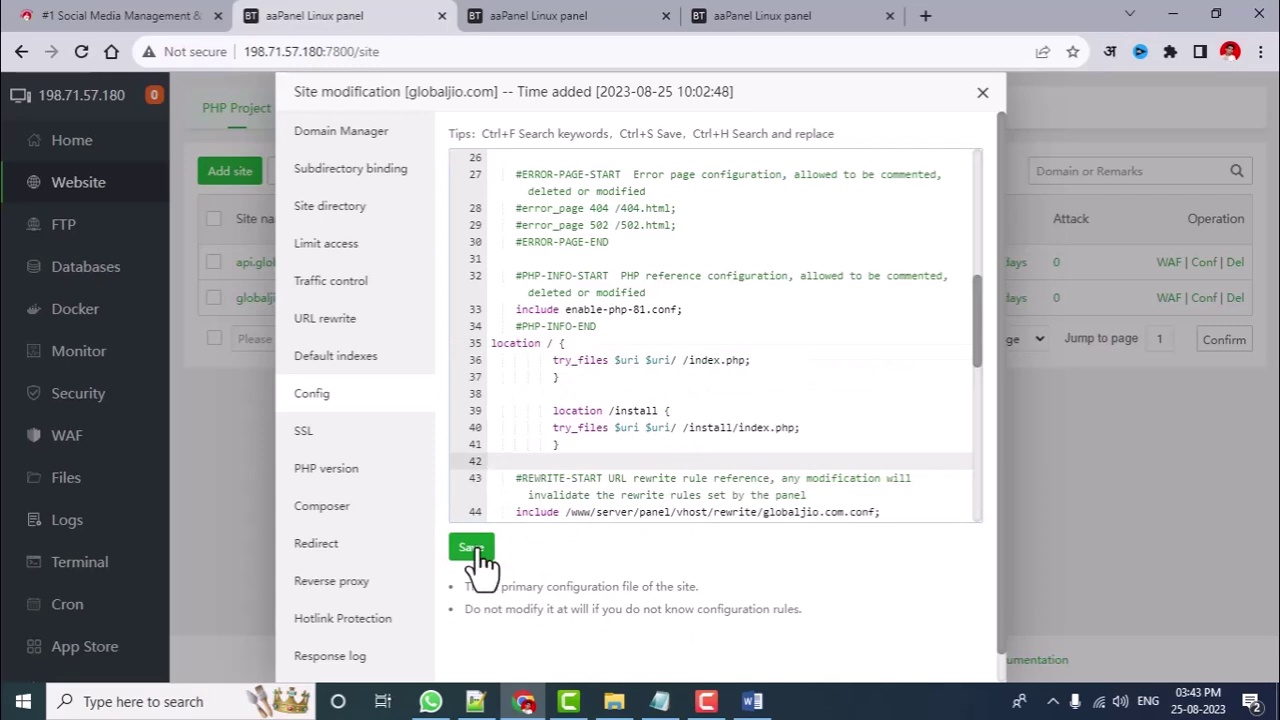
pyautogui.click(477, 549)
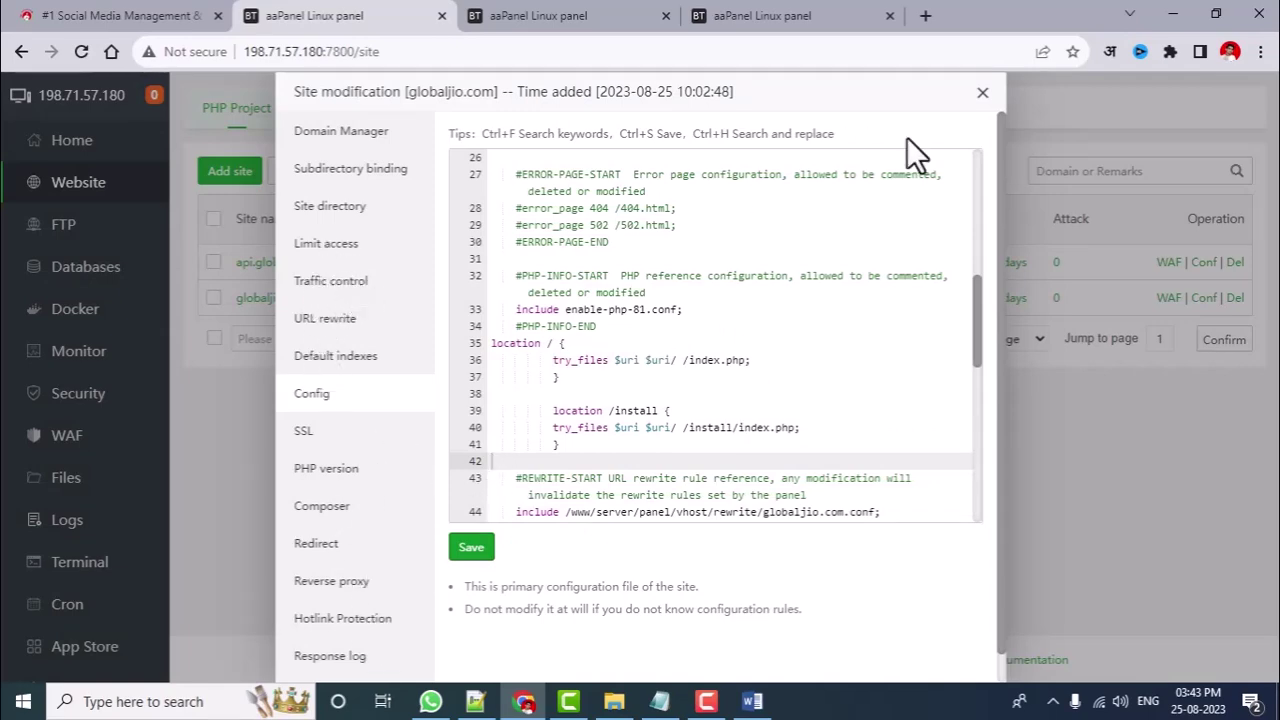
pyautogui.click(983, 93)
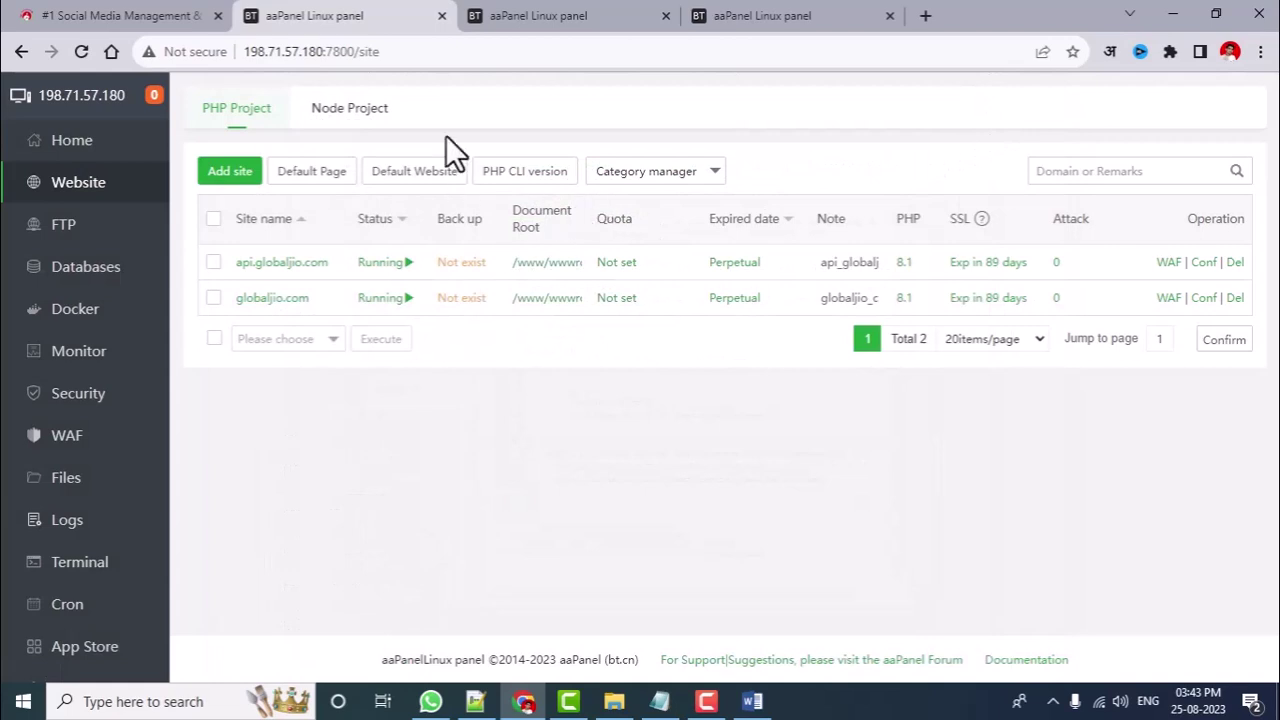
# - Open the api.globaljio.com configuration file and place the text cursor on the empty line after #PHP-INFO-END
pyautogui.click(262, 266)
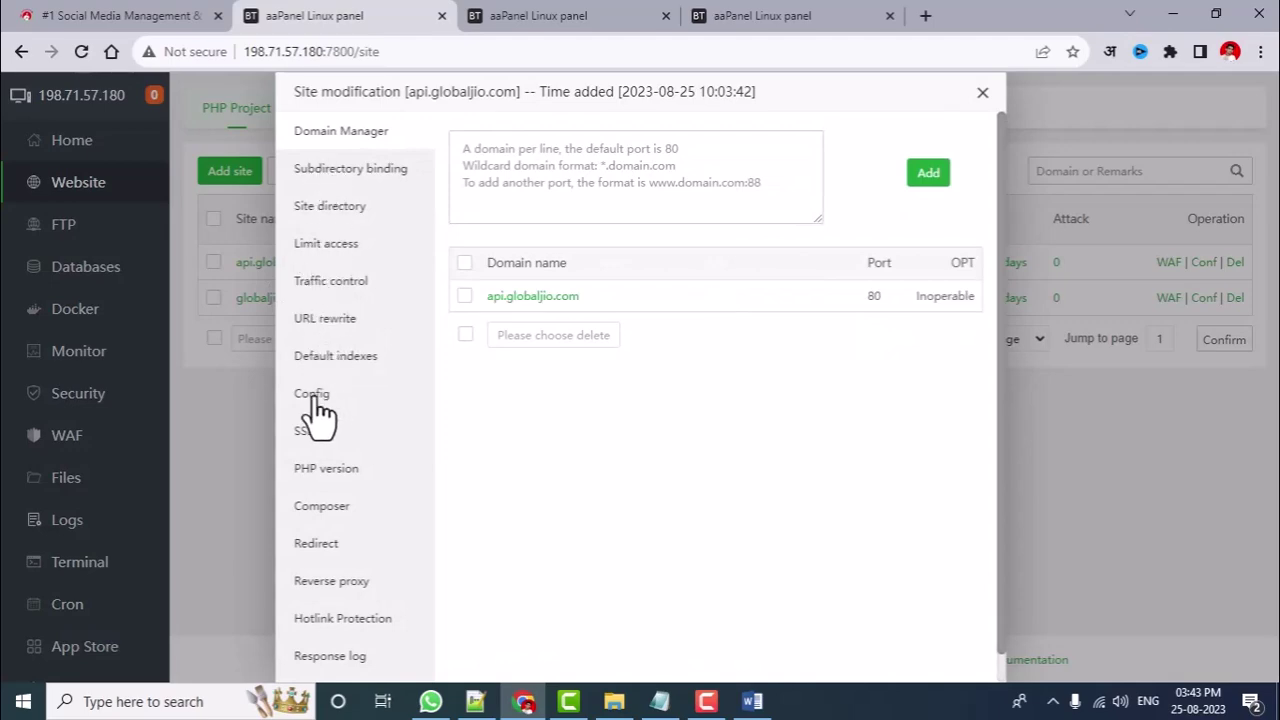
pyautogui.click(318, 395)
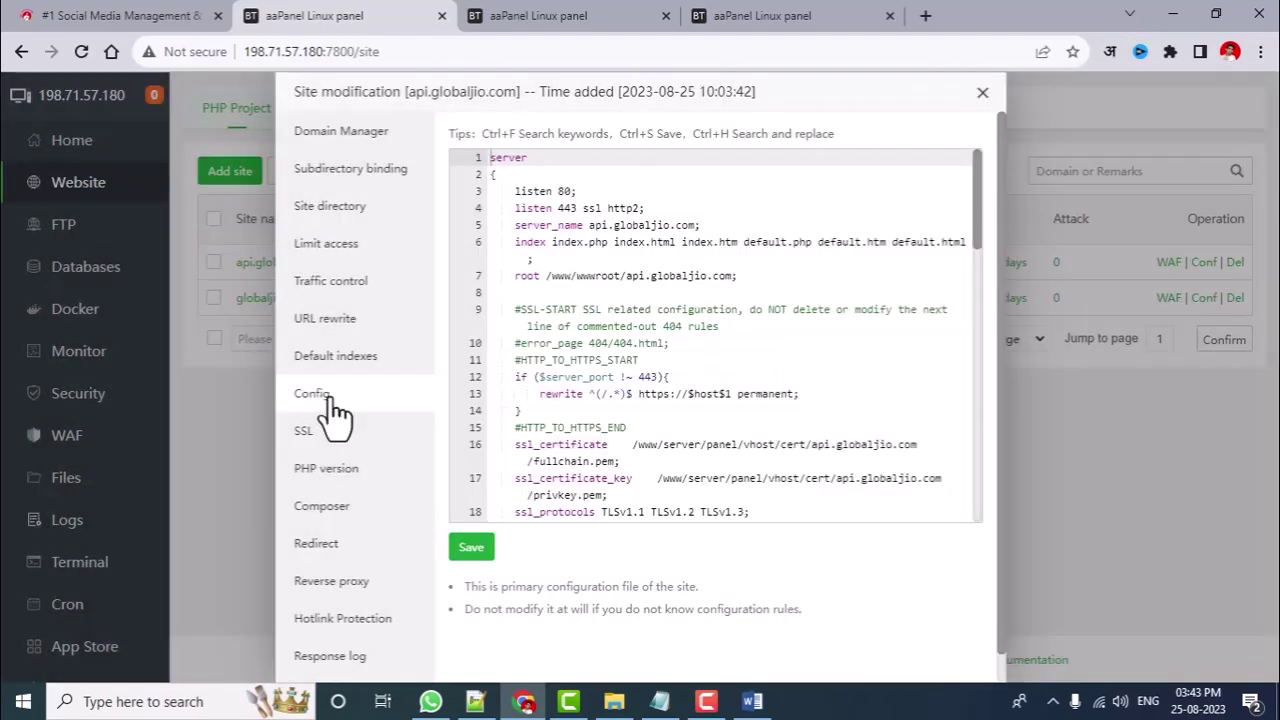
pyautogui.scroll(-5, 622, 318)
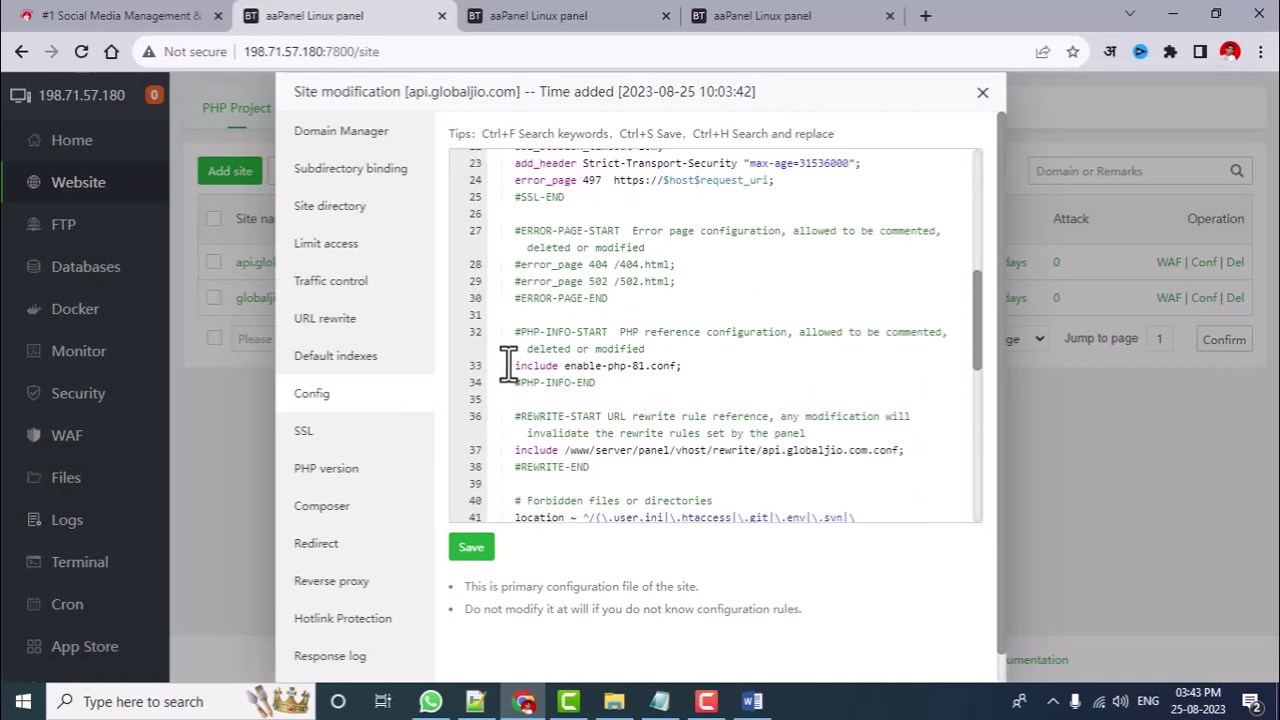
pyautogui.click(524, 400)
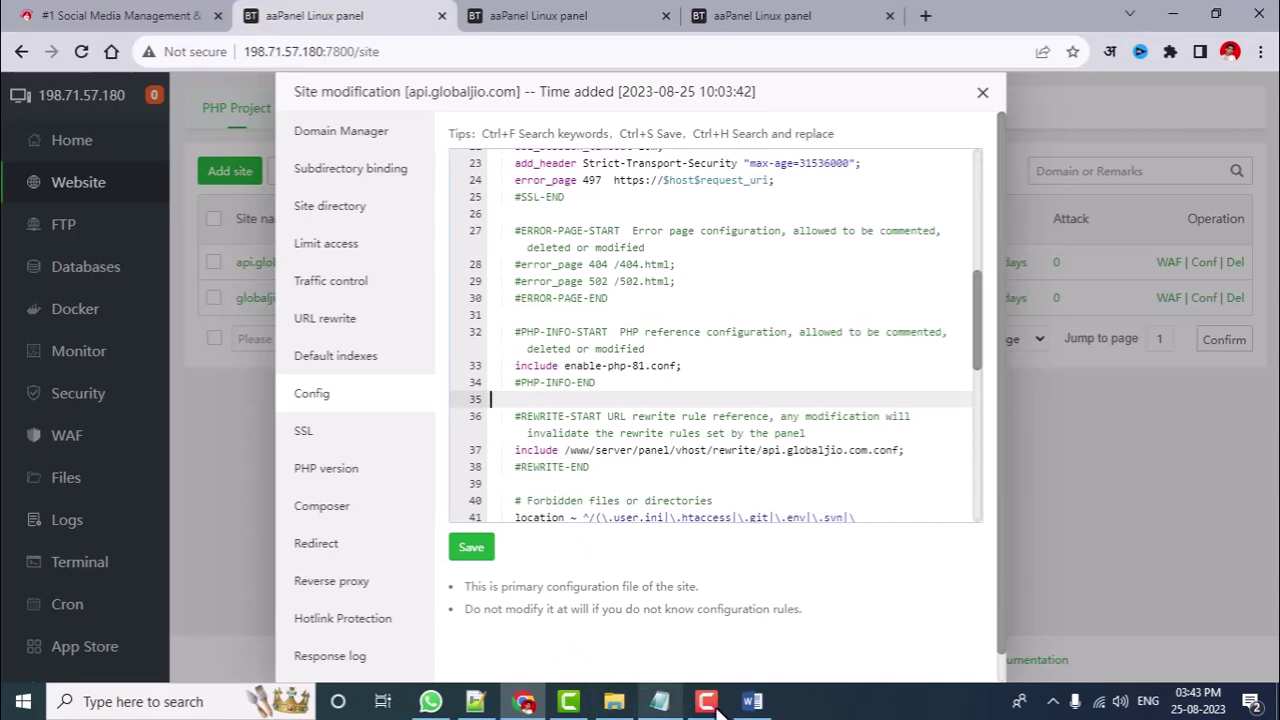
pyautogui.click(752, 701)
pyautogui.scroll(-3, 619, 384)
pyautogui.scroll(1, 429, 349)
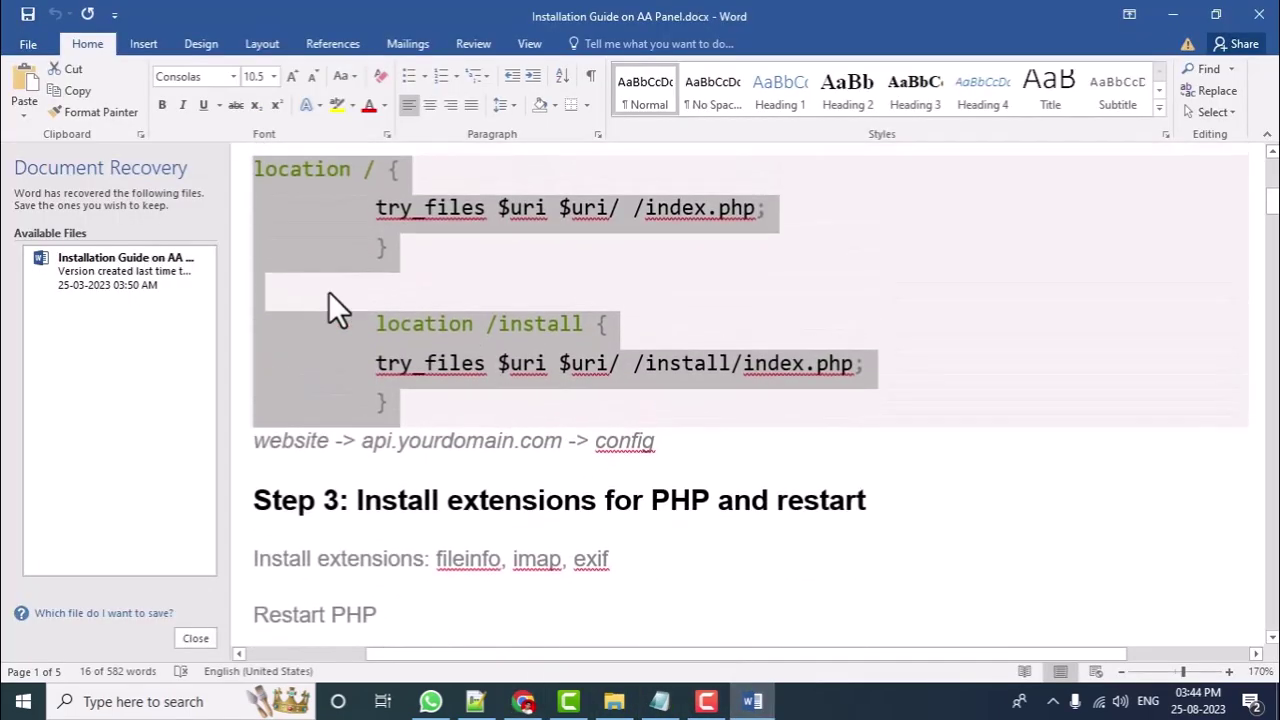
pyautogui.scroll(-5, 480, 300)
pyautogui.moveTo(1271, 228); pyautogui.dragTo(1272, 380)
pyautogui.moveTo(258, 191); pyautogui.dragTo(620, 200)
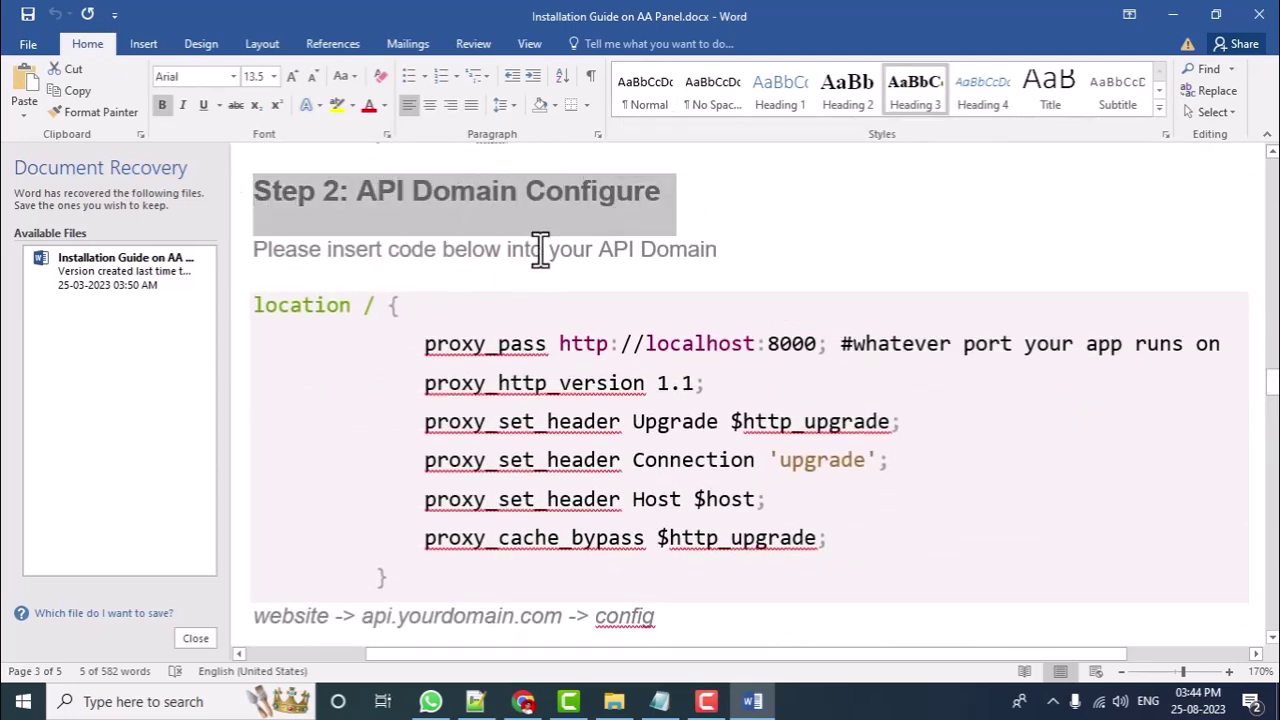
pyautogui.moveTo(308, 318); pyautogui.dragTo(385, 578)
pyautogui.rightClick(366, 390)
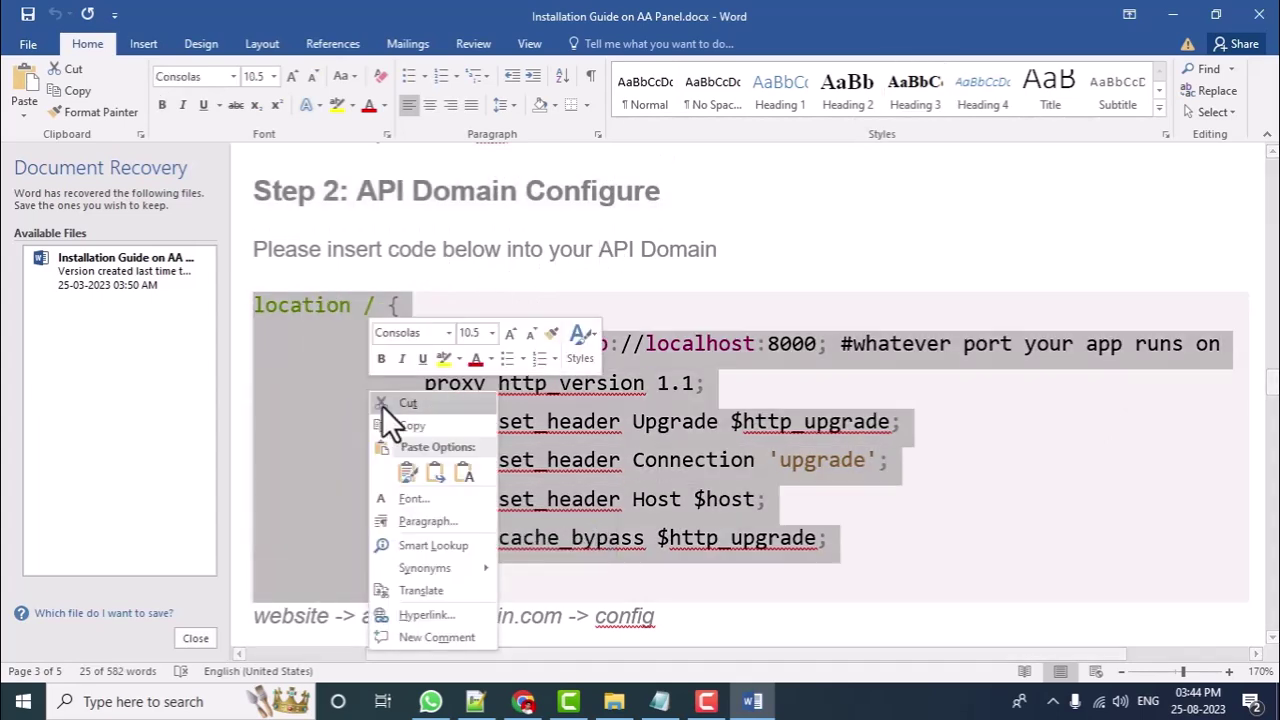
pyautogui.click(399, 426)
# - Back in Chrome, insert the copied location / proxy block as plain text at line 35 of the api.globaljio.com configuration
pyautogui.click(522, 701)
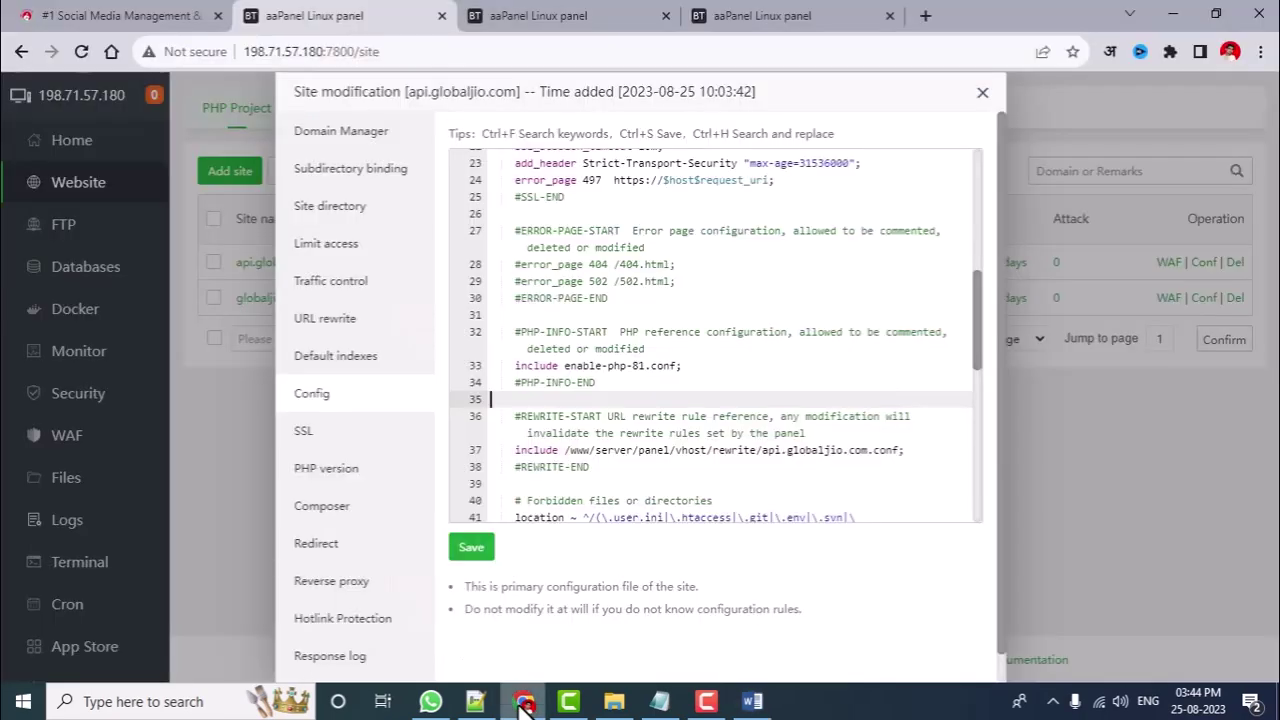
pyautogui.rightClick(524, 400)
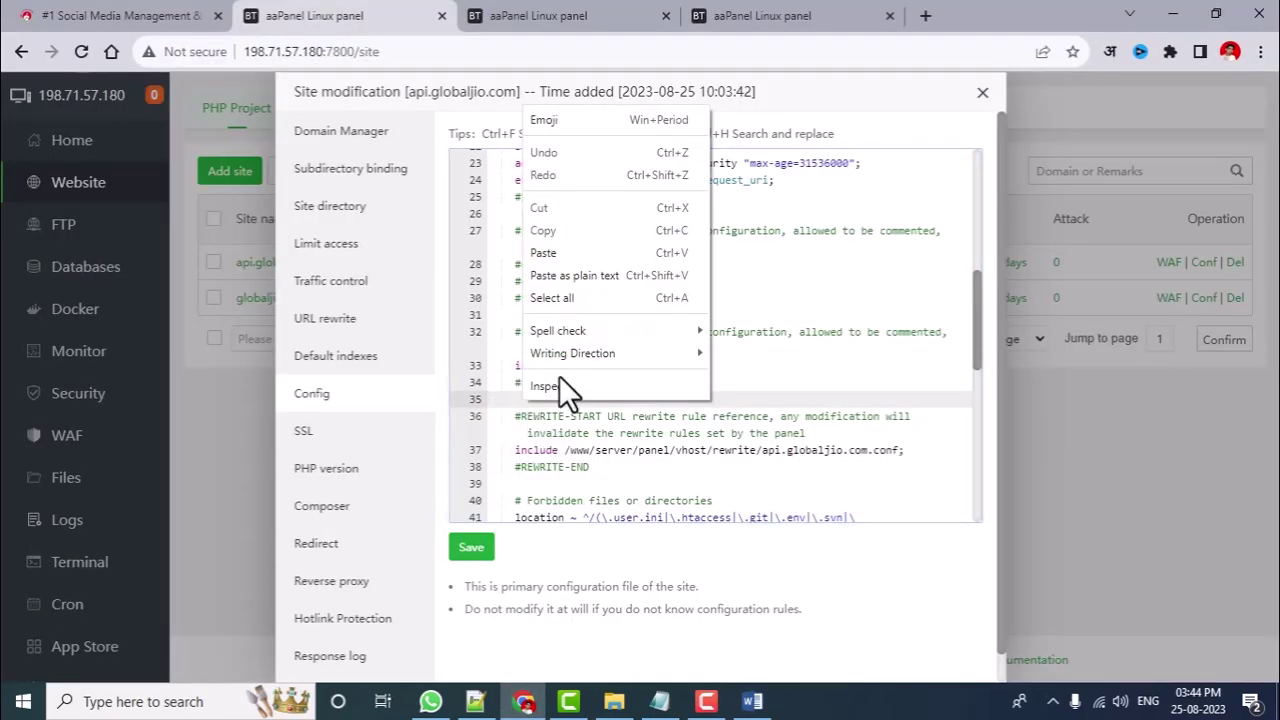
pyautogui.click(560, 272)
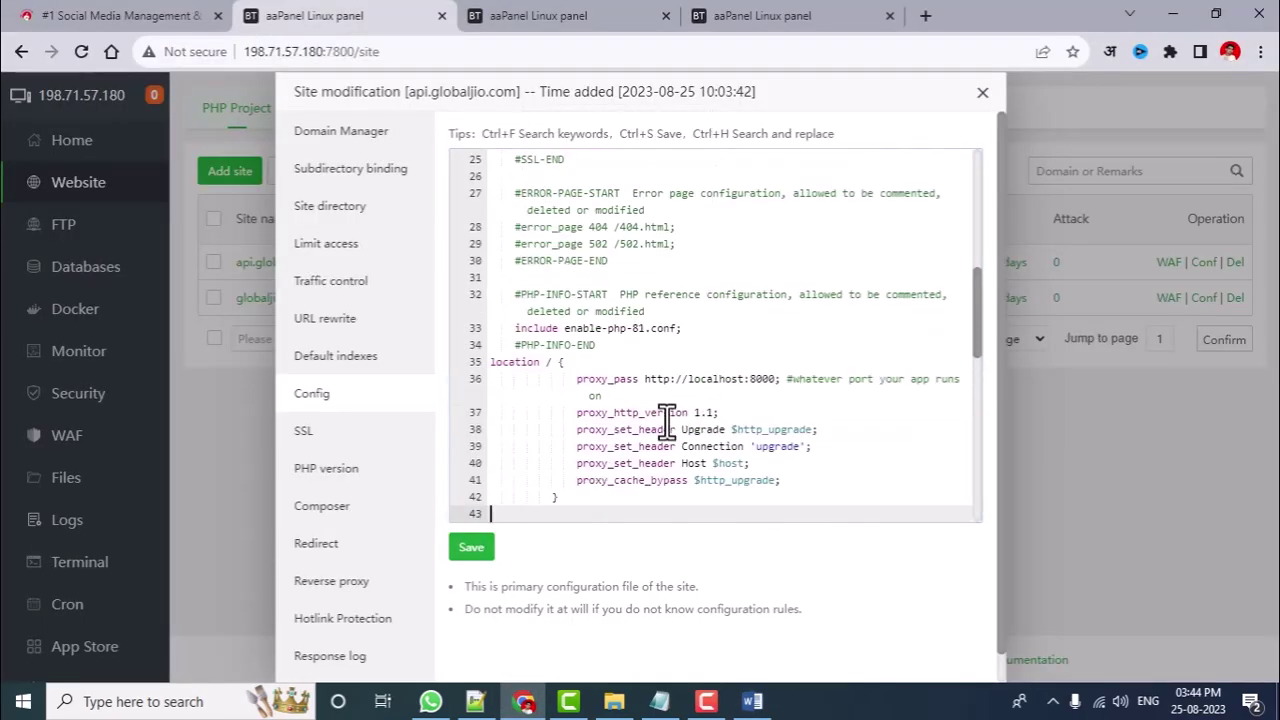
# - Change the proxy_pass port in the inserted block to 8002 and save the api.globaljio.com configuration
pyautogui.scroll(-1, 580, 390)
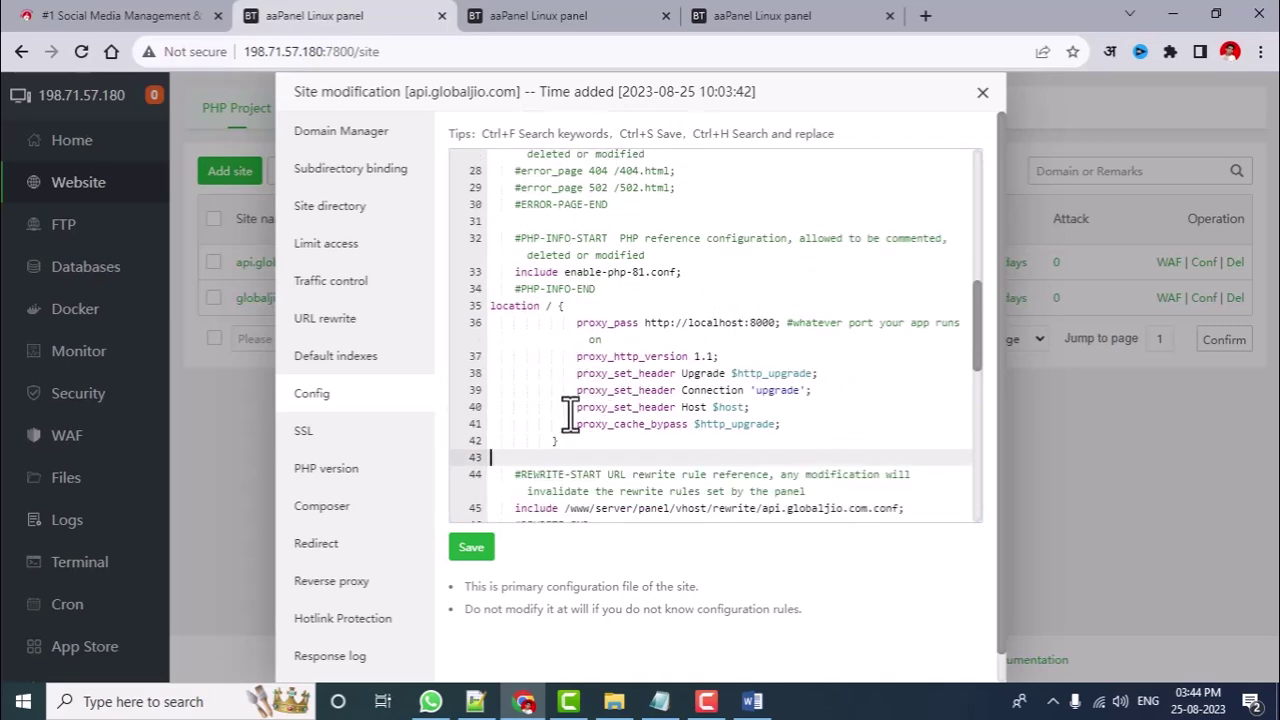
pyautogui.moveTo(751, 323); pyautogui.dragTo(773, 323)
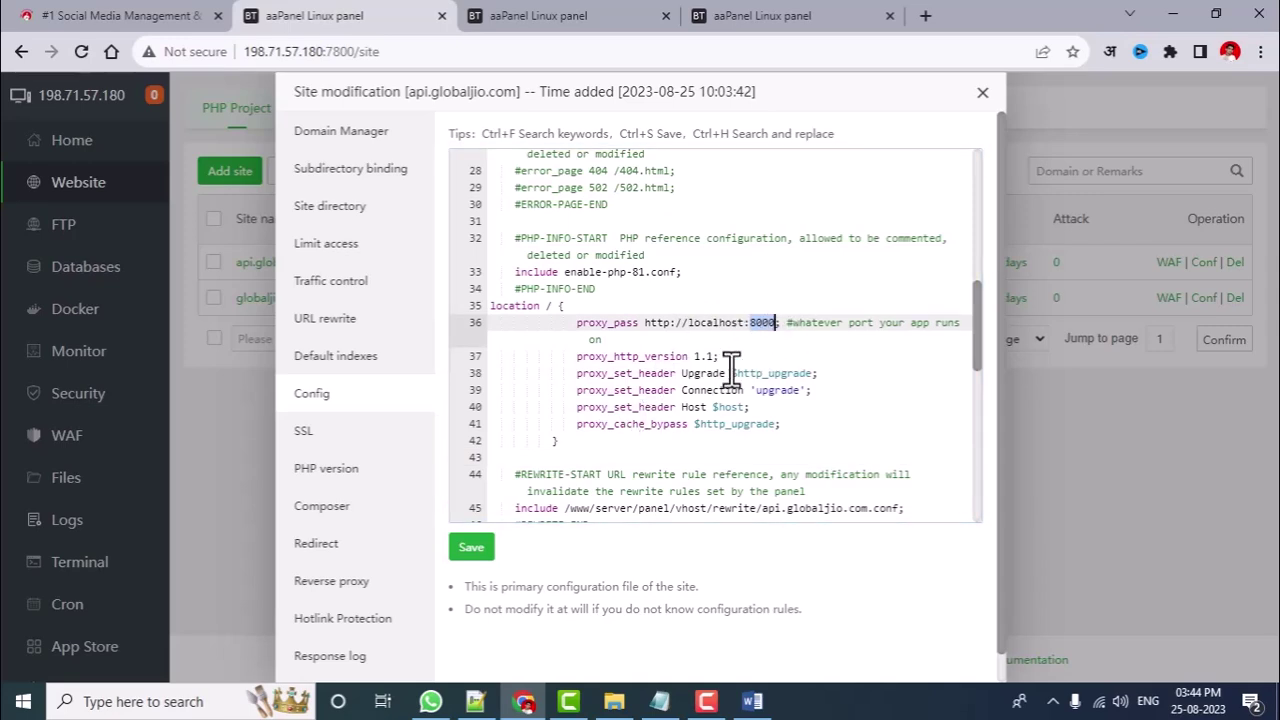
pyautogui.click(769, 323)
pyautogui.press('BackSpace')
pyautogui.write('2')
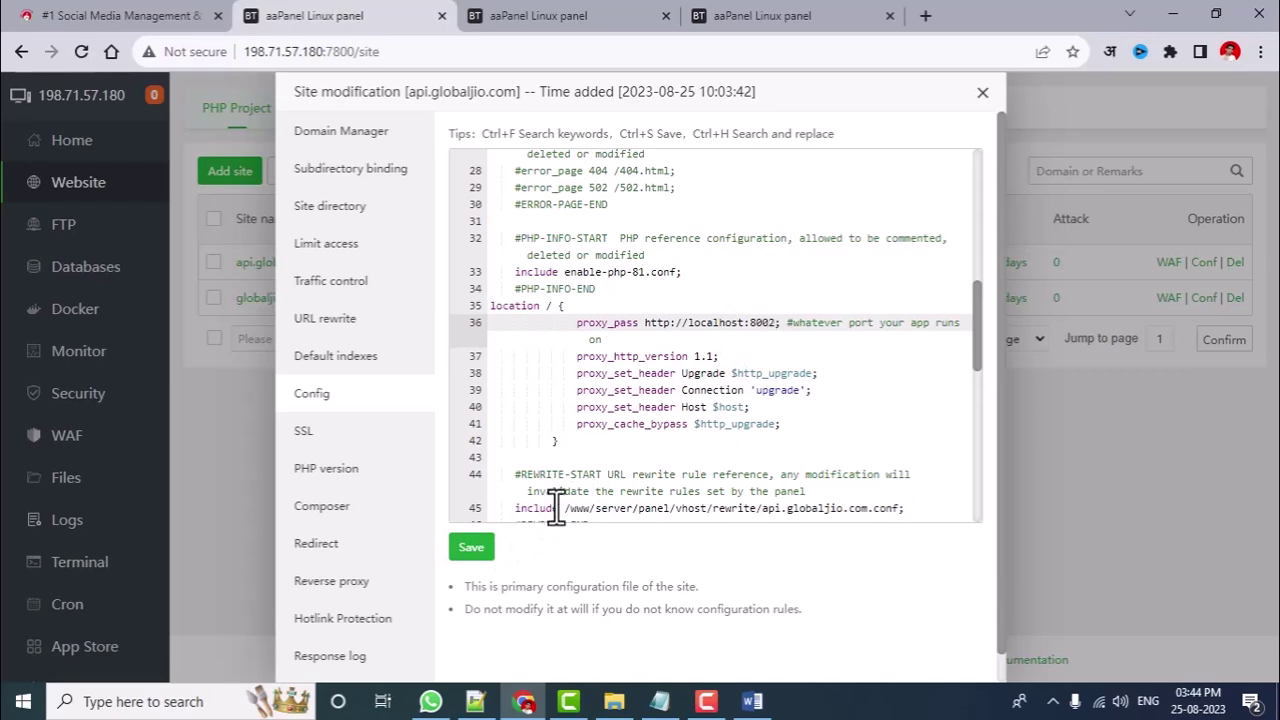
pyautogui.click(468, 550)
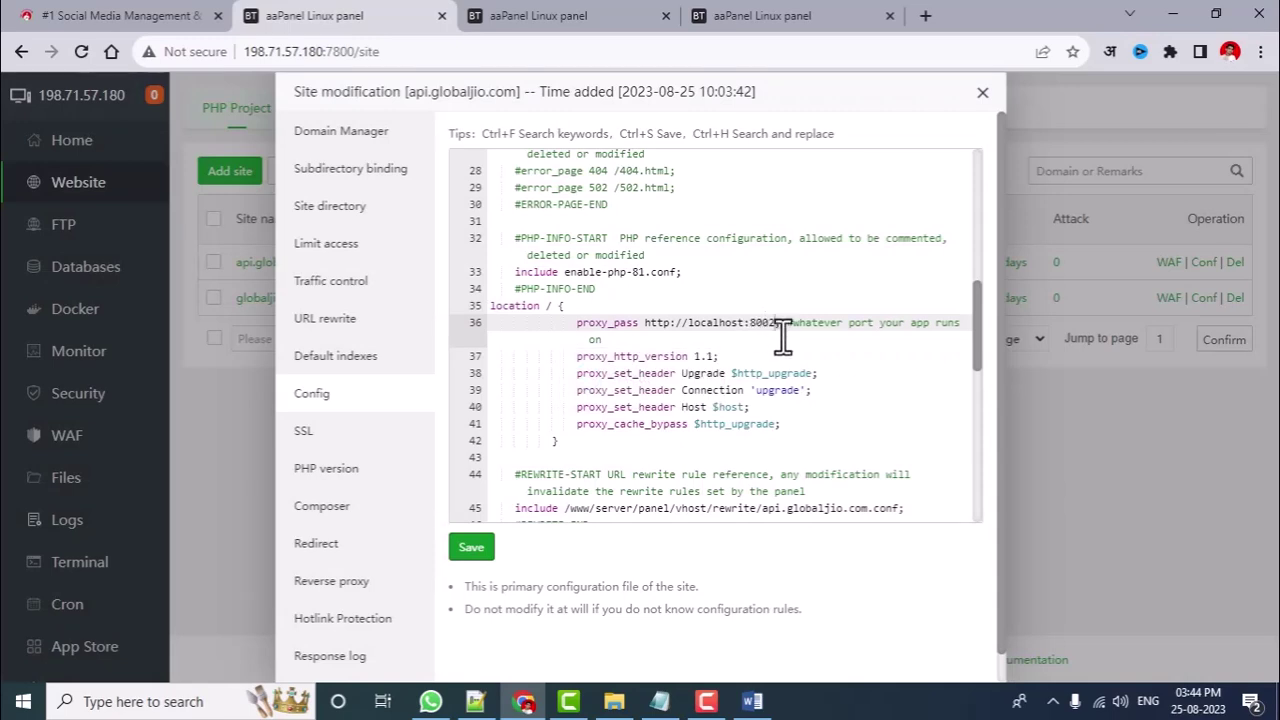
# - Open app.js from /root/wa_server in the other aaPanel tab, check the port used by WAZIPER.server.listen and close the editor
pyautogui.click(520, 14)
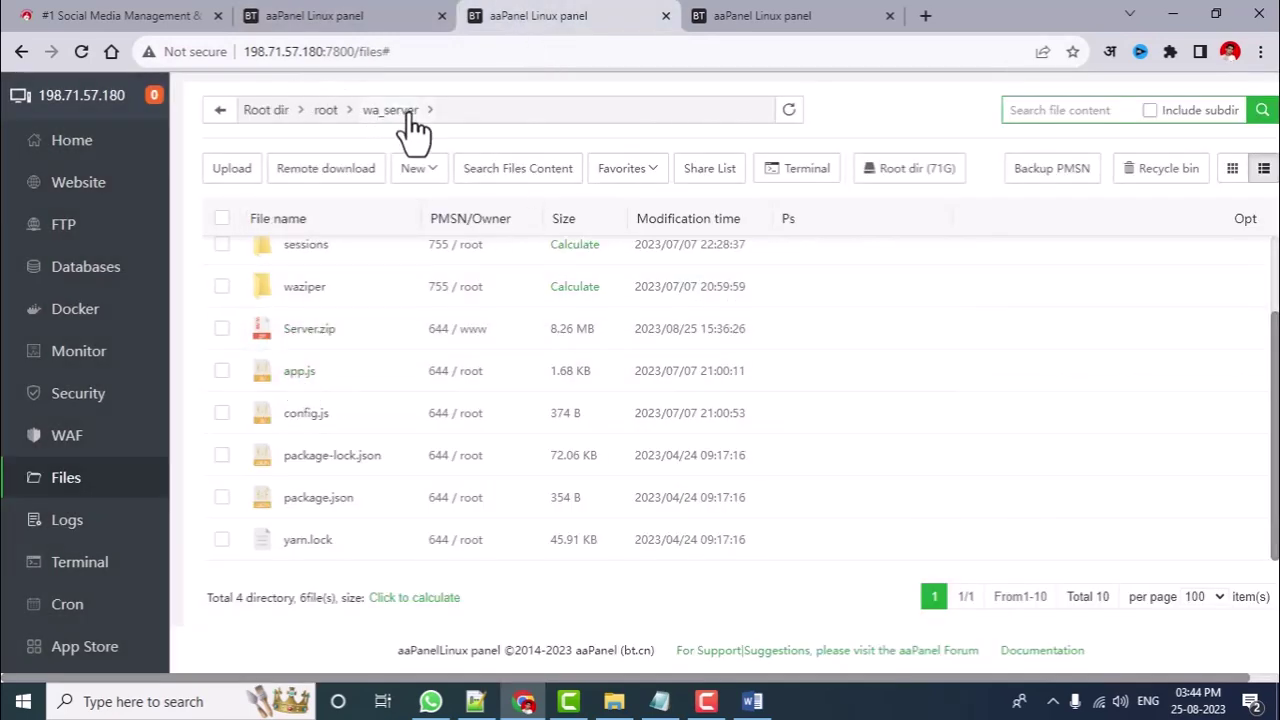
pyautogui.click(298, 378)
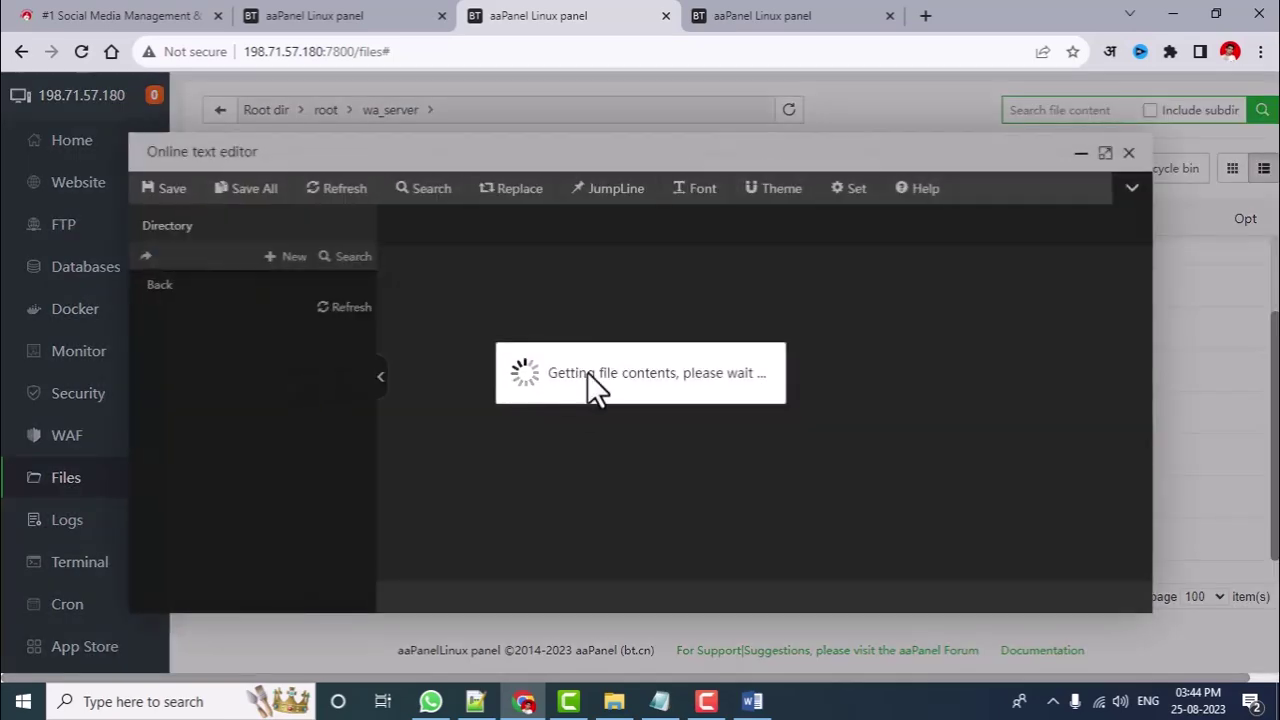
pyautogui.scroll(-3, 634, 408)
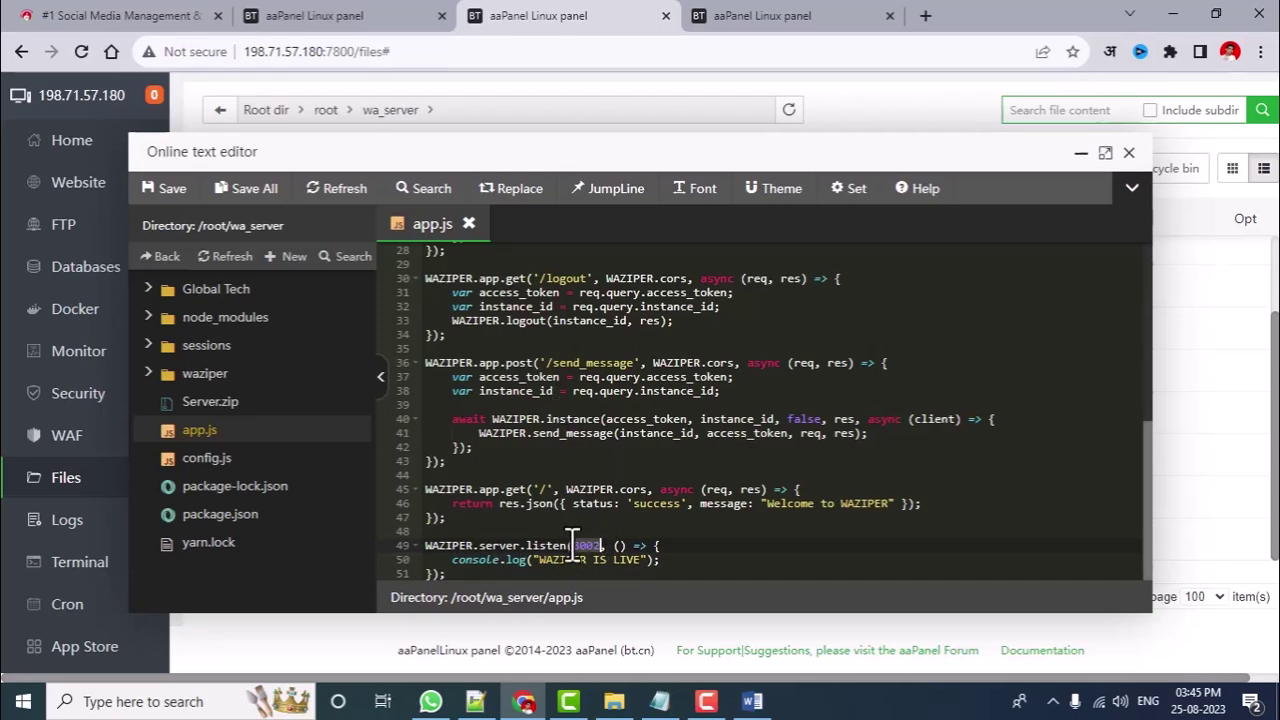
pyautogui.click(1128, 153)
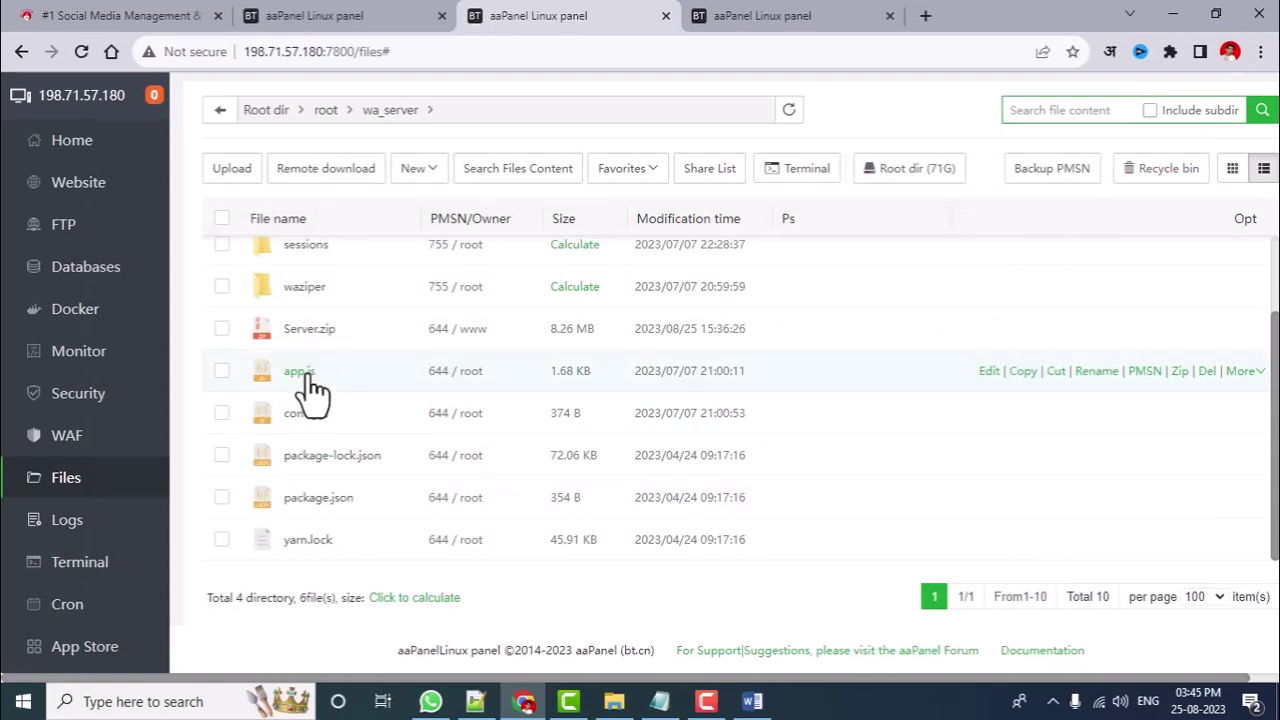
# - Return to the api.globaljio.com configuration, save it again and close the site settings
pyautogui.click(381, 15)
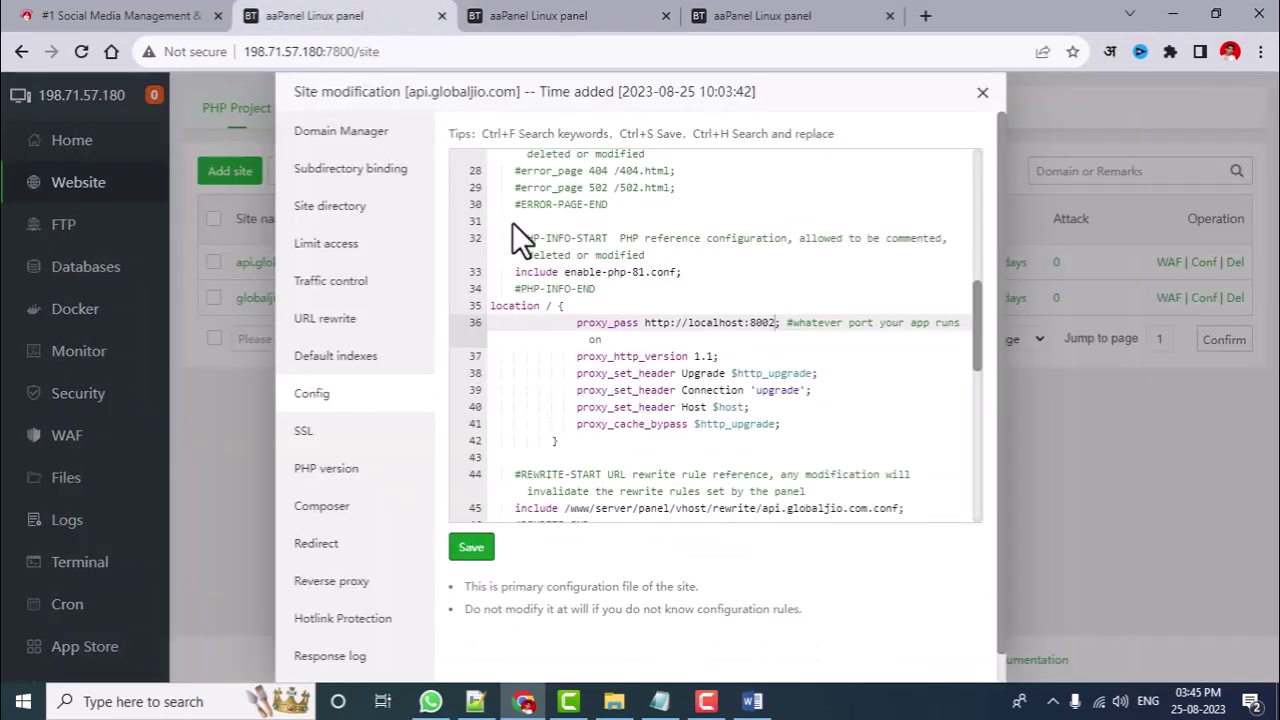
pyautogui.click(472, 548)
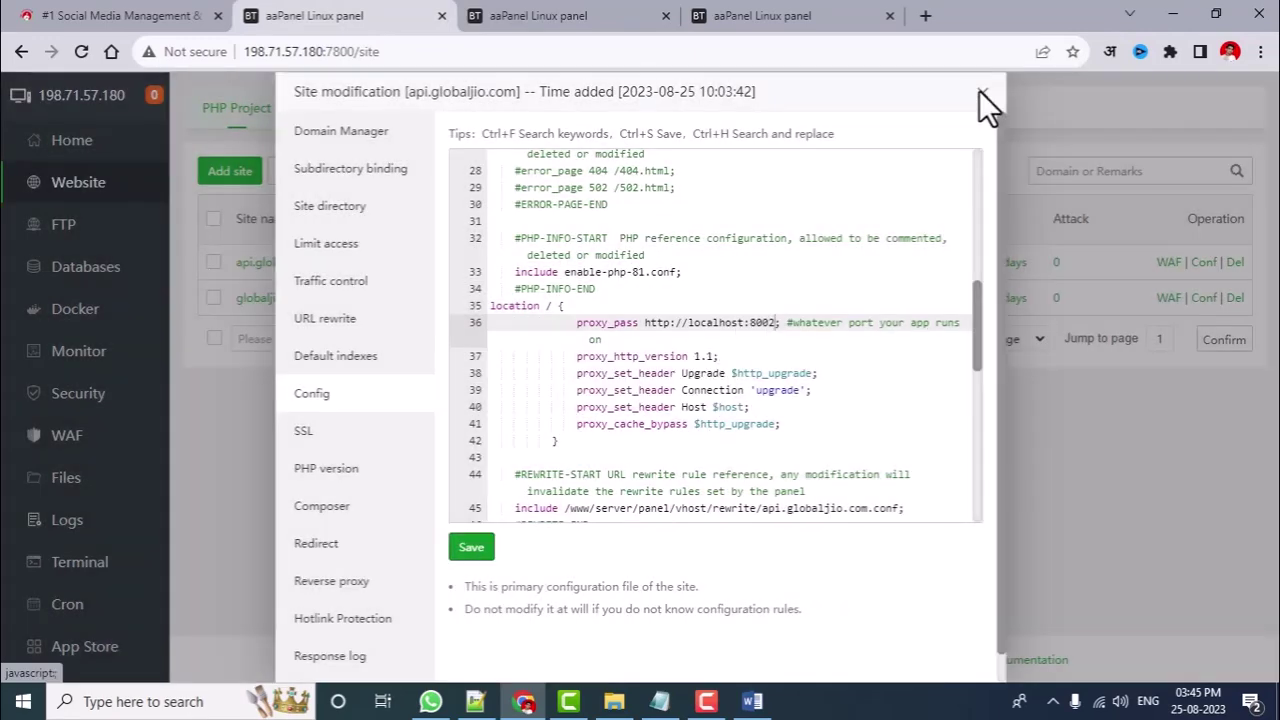
pyautogui.click(980, 91)
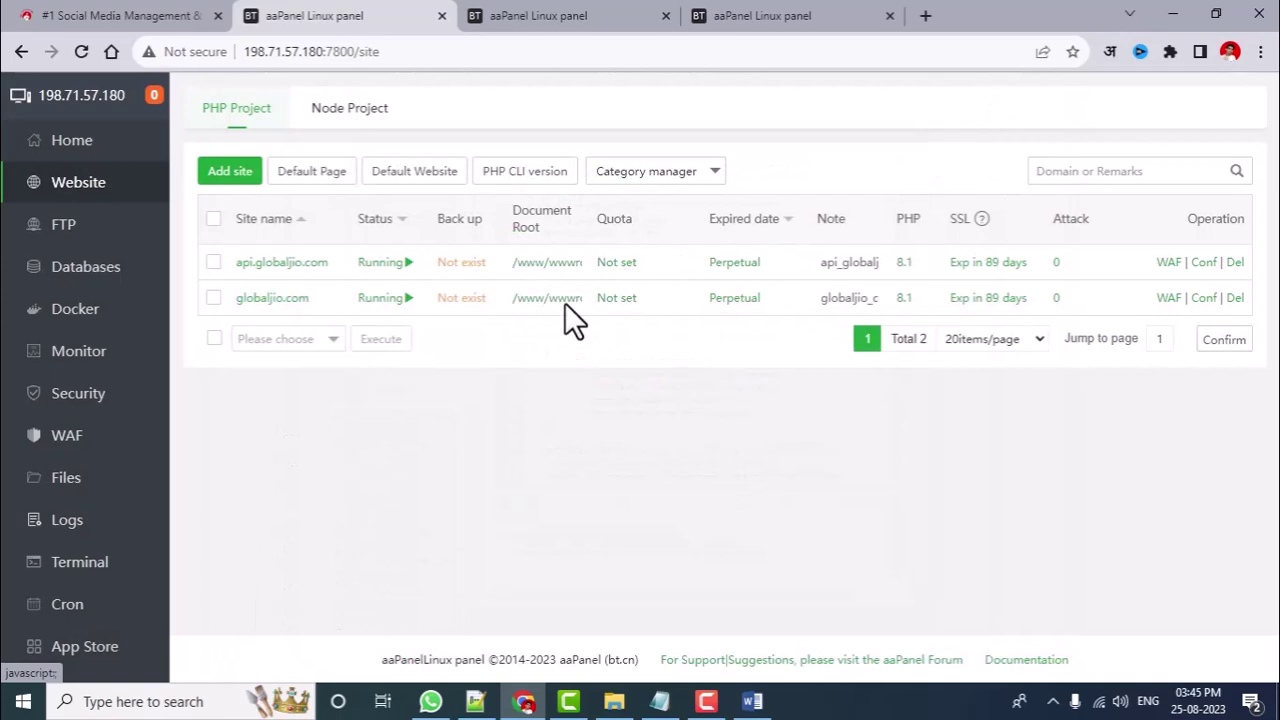
pyautogui.click(752, 701)
pyautogui.moveTo(734, 618); pyautogui.dragTo(648, 328)
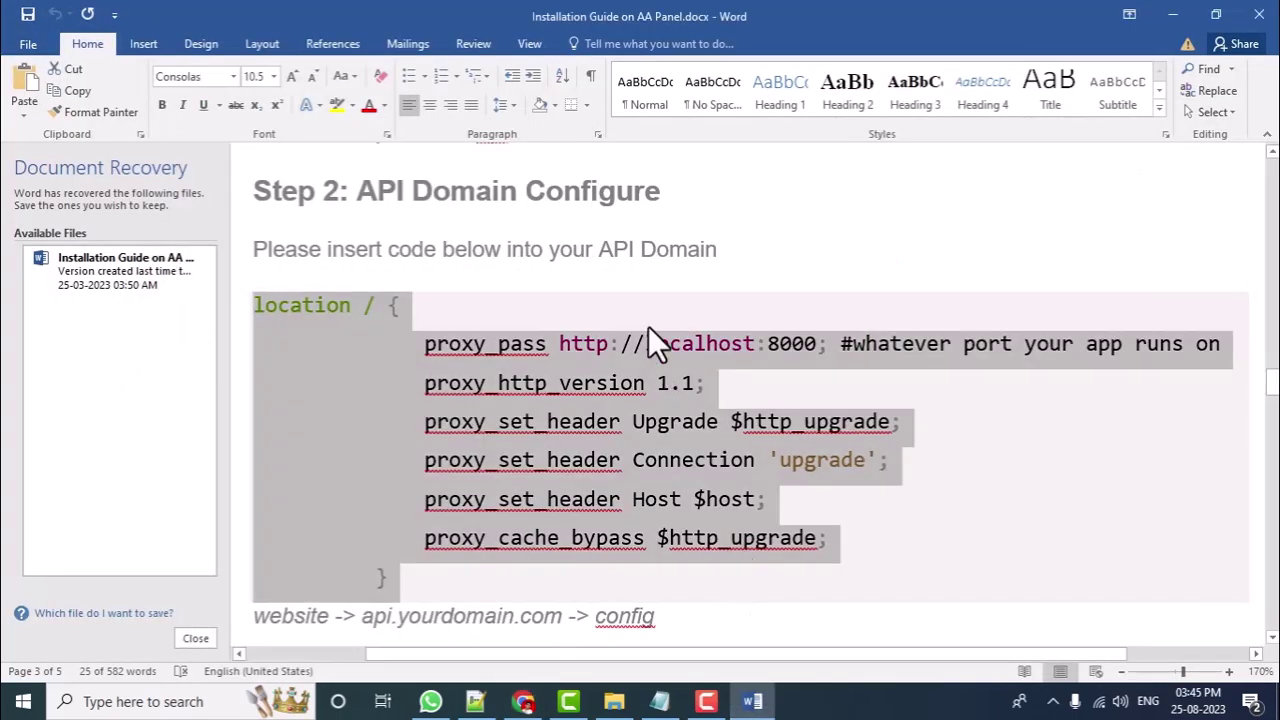
pyautogui.click(523, 701)
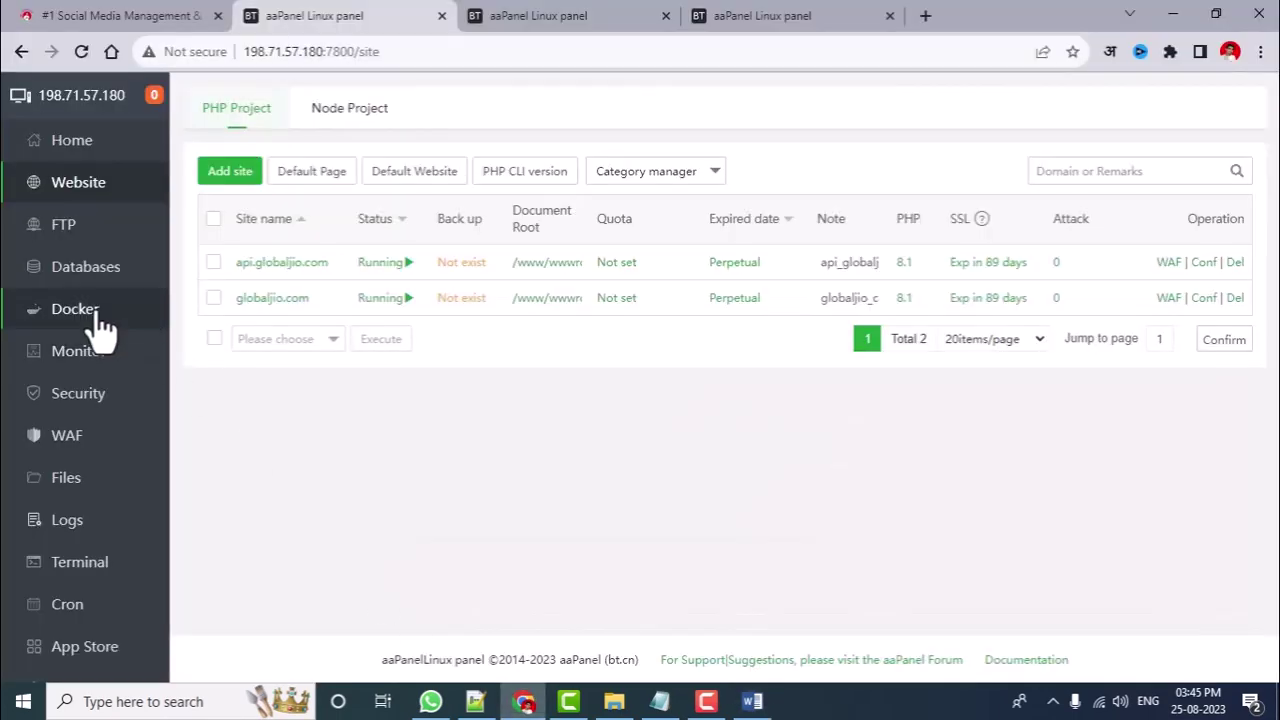
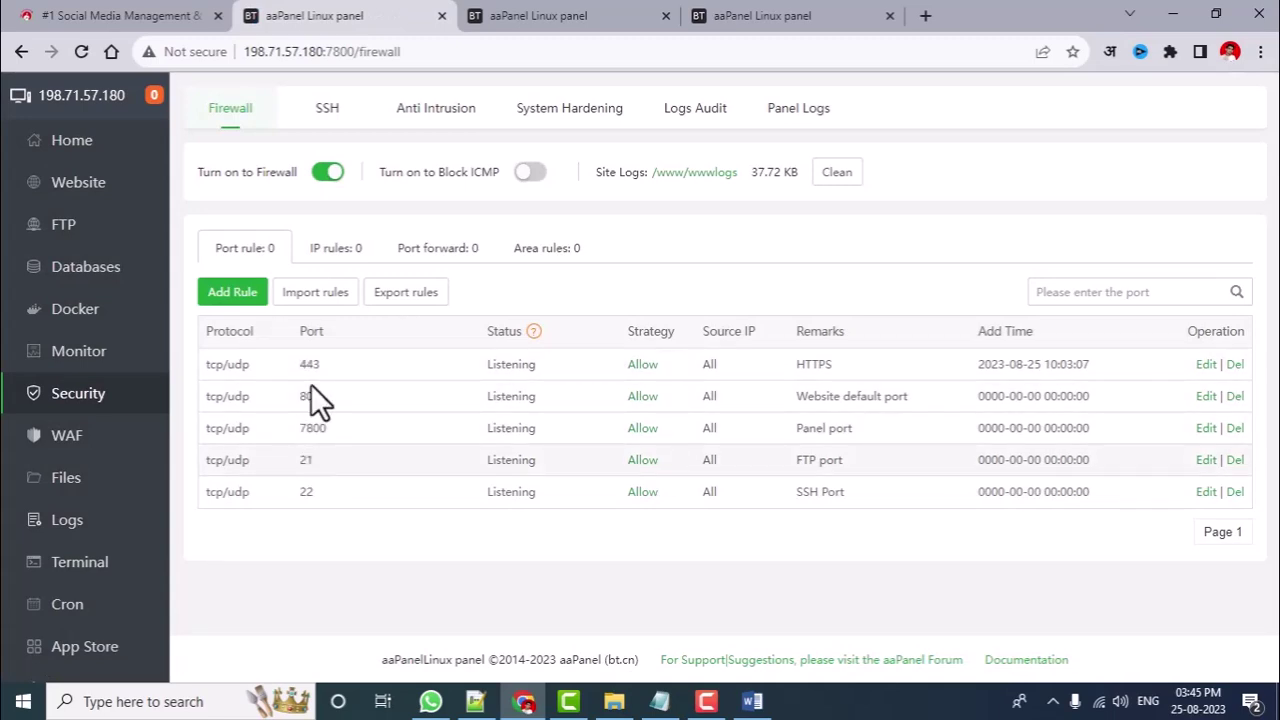
# - Add a firewall port rule on the Security page allowing TCP/UDP port 8002 from all source IPs, with the remark wa_server
pyautogui.click(252, 295)
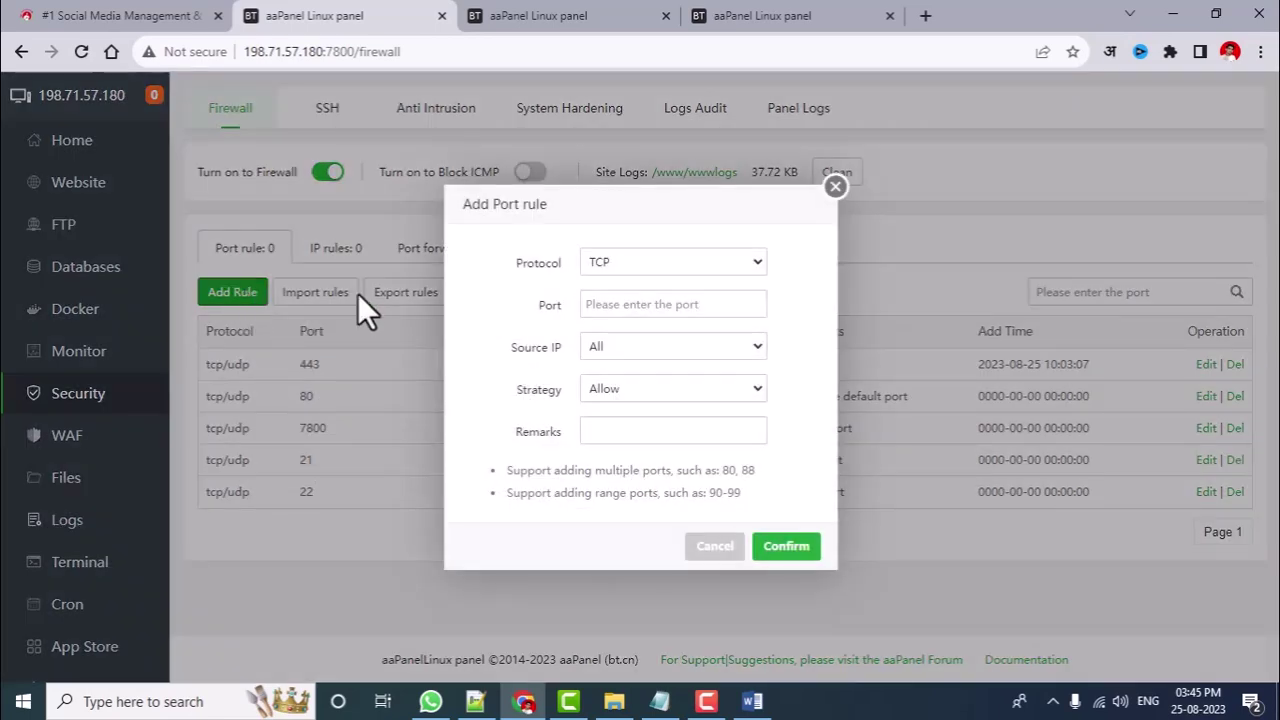
pyautogui.click(649, 261)
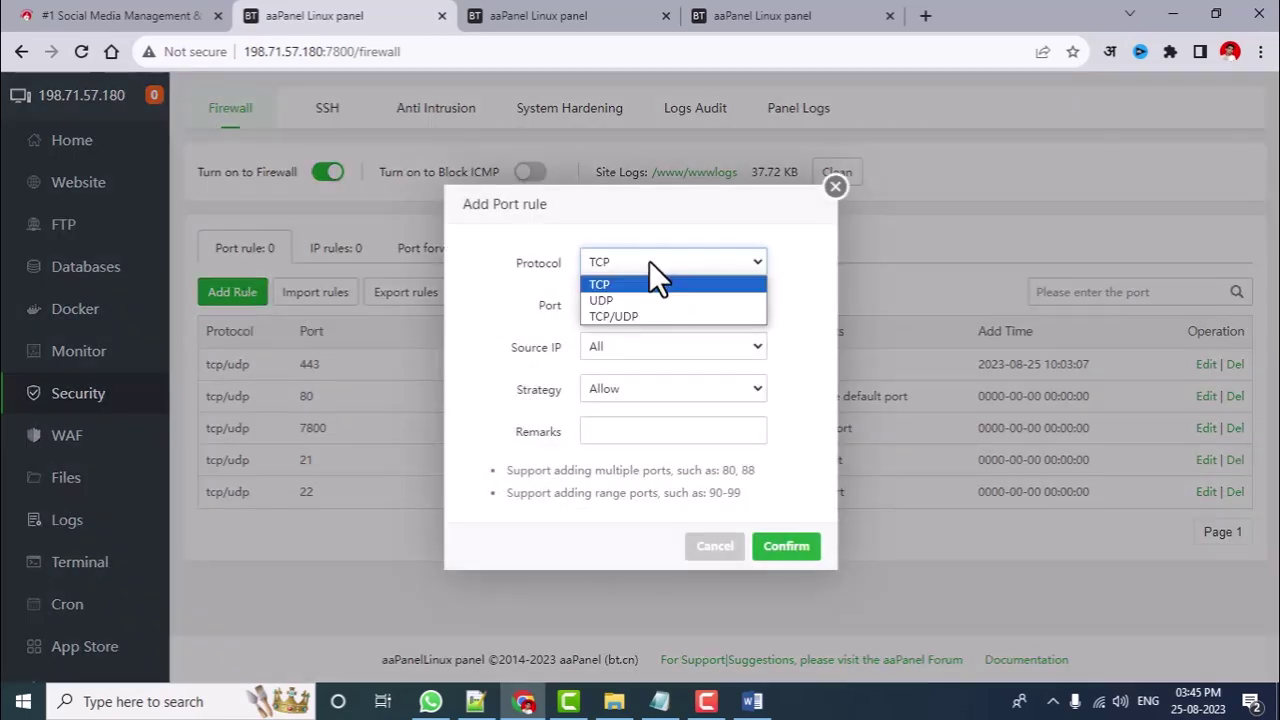
pyautogui.click(633, 318)
pyautogui.click(620, 307)
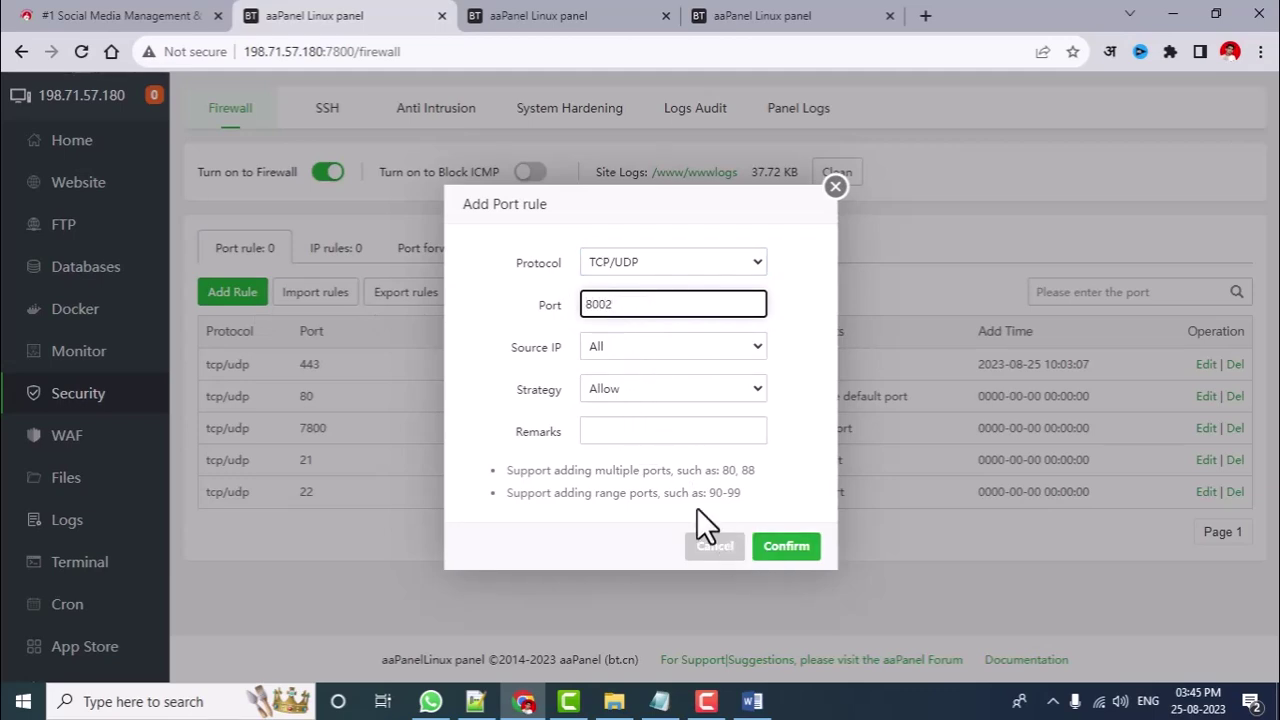
pyautogui.click(612, 437)
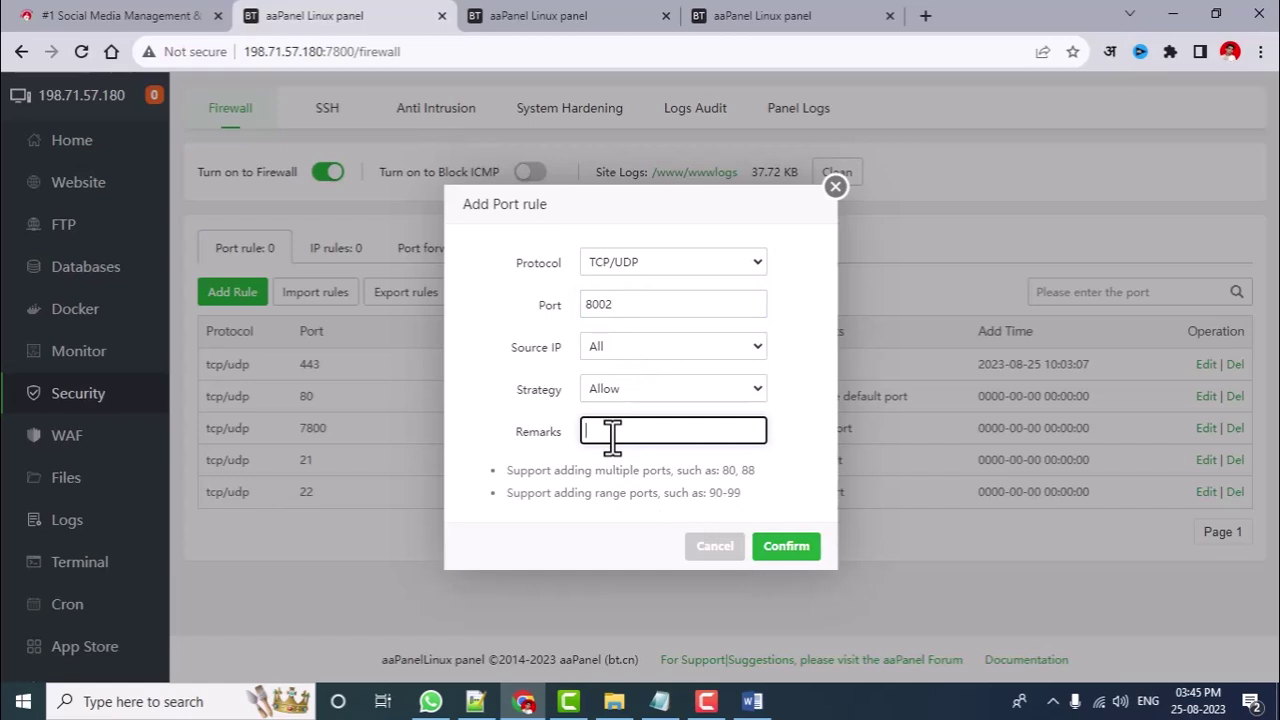
pyautogui.press('super+v')
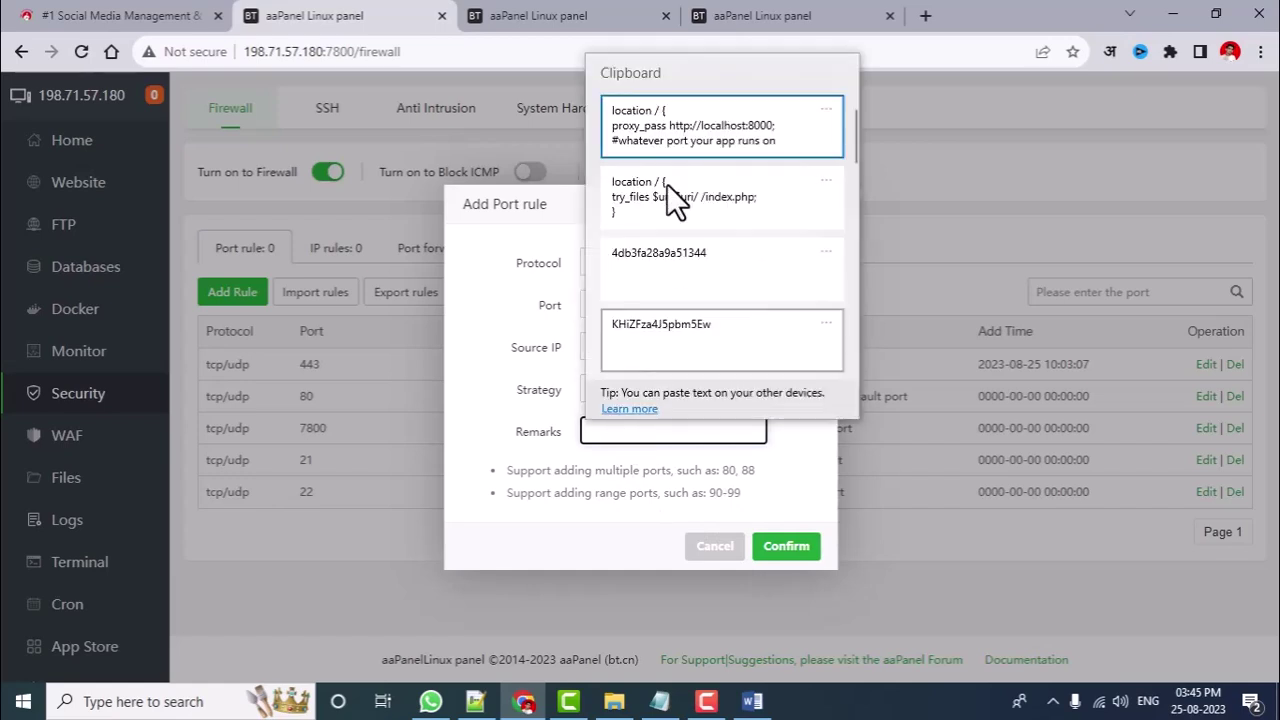
pyautogui.scroll(-2, 683, 290)
pyautogui.click(683, 285)
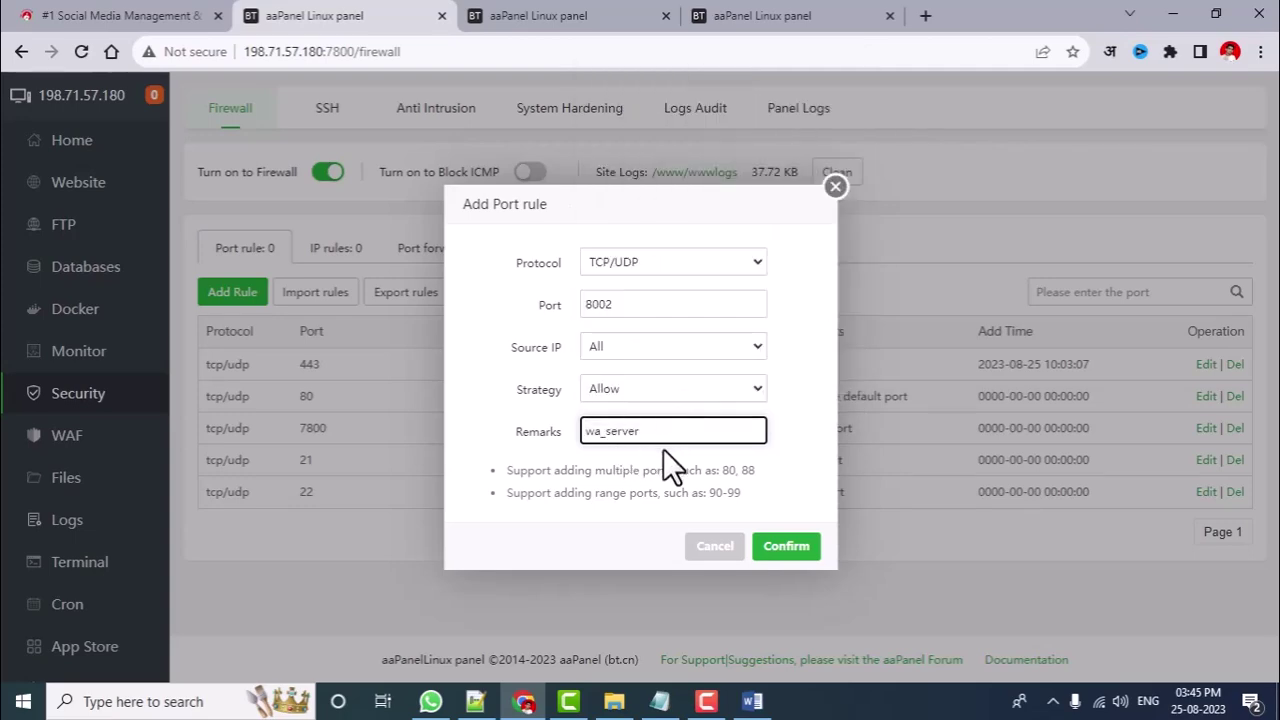
pyautogui.click(778, 549)
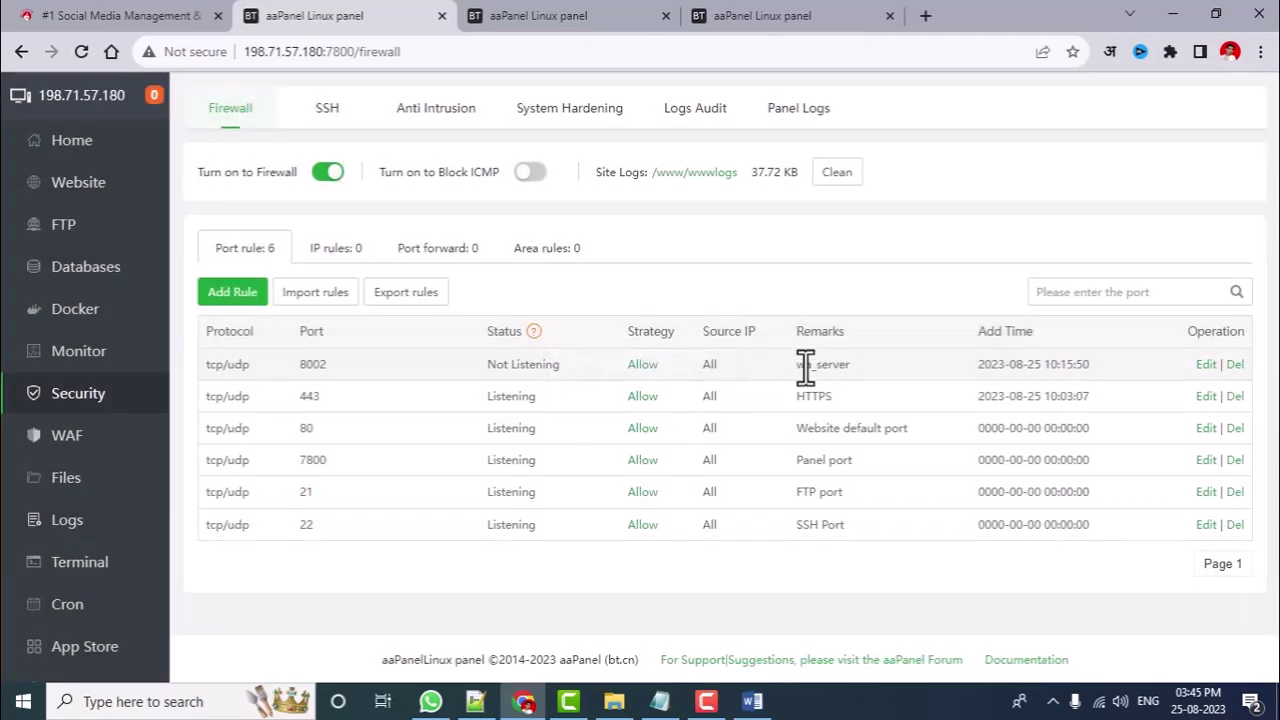
pyautogui.moveTo(795, 364); pyautogui.dragTo(809, 428)
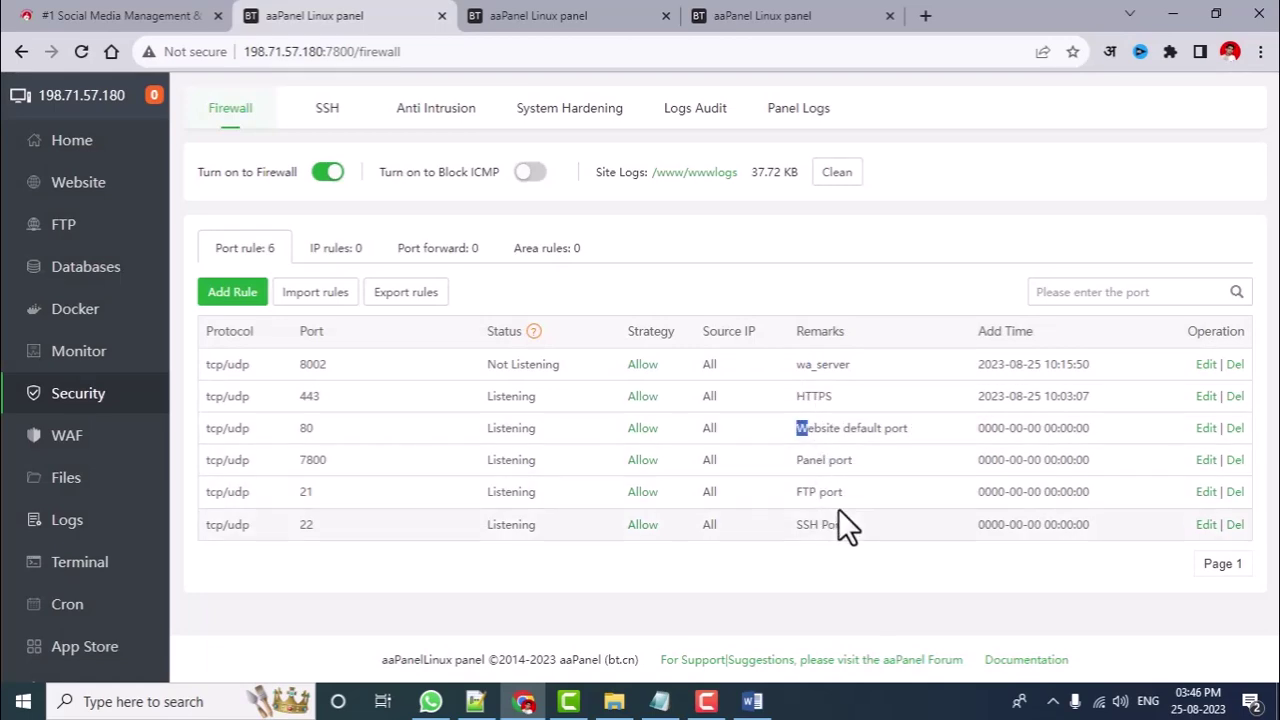
pyautogui.click(755, 568)
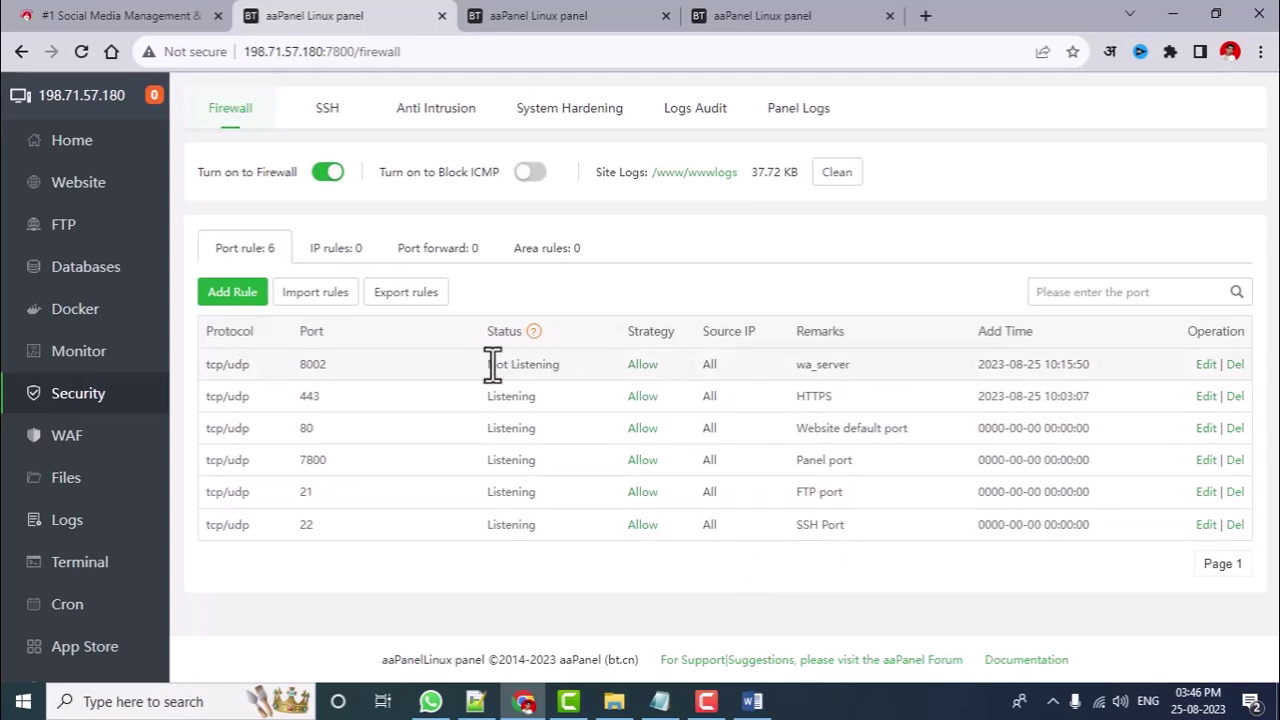
pyautogui.moveTo(490, 364); pyautogui.dragTo(569, 364)
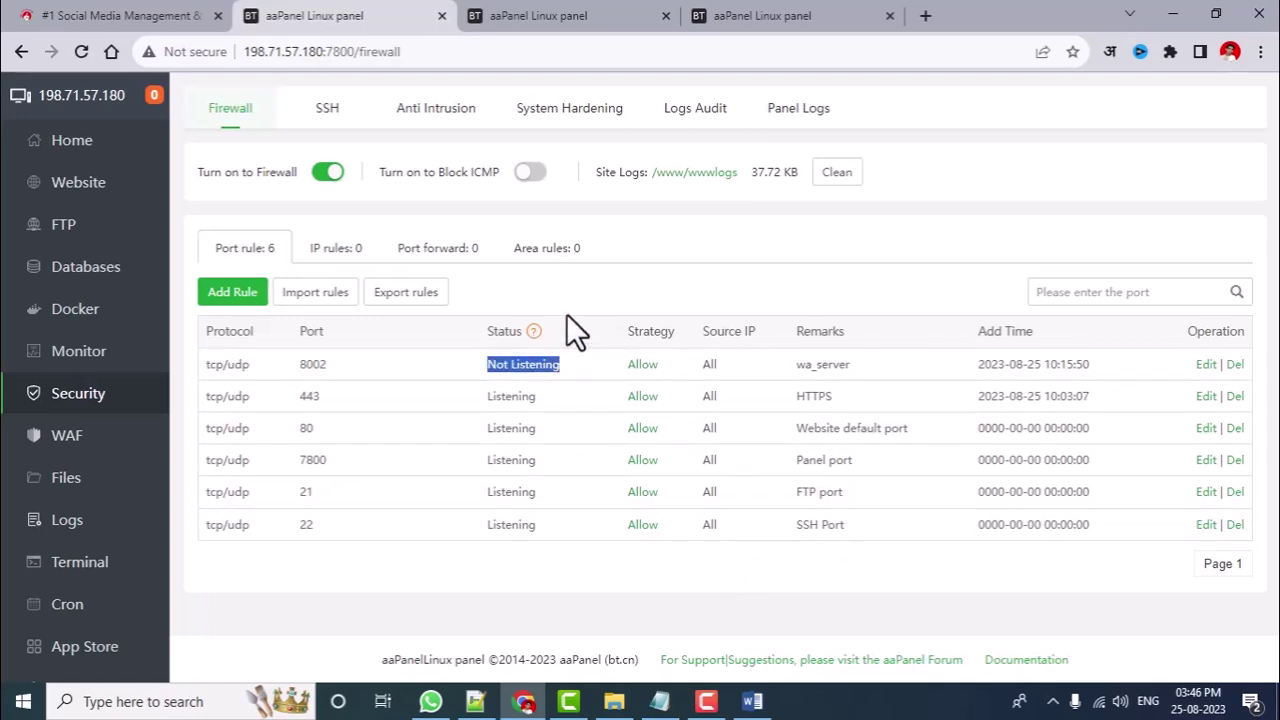
# - Open the Cron page and copy the Step 8 command sh -c 'cd /root/wa_server && node app' from the Word installation guide
pyautogui.click(90, 622)
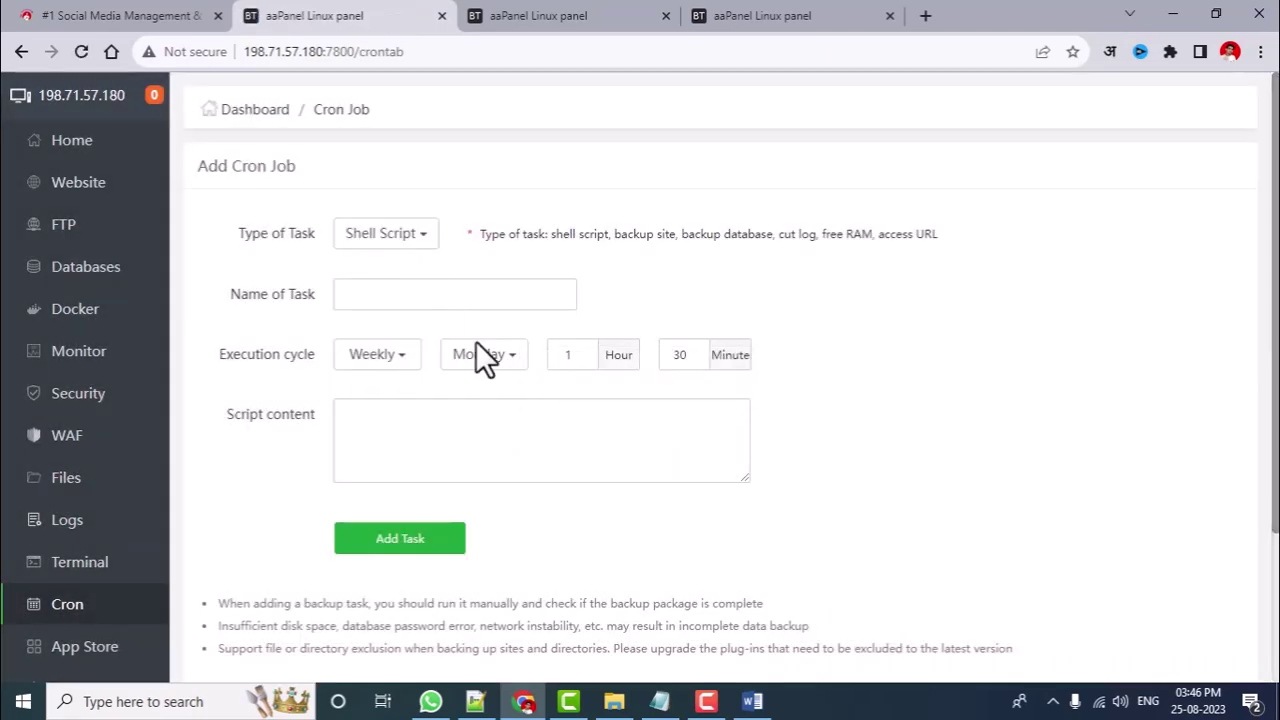
pyautogui.scroll(-2, 550, 371)
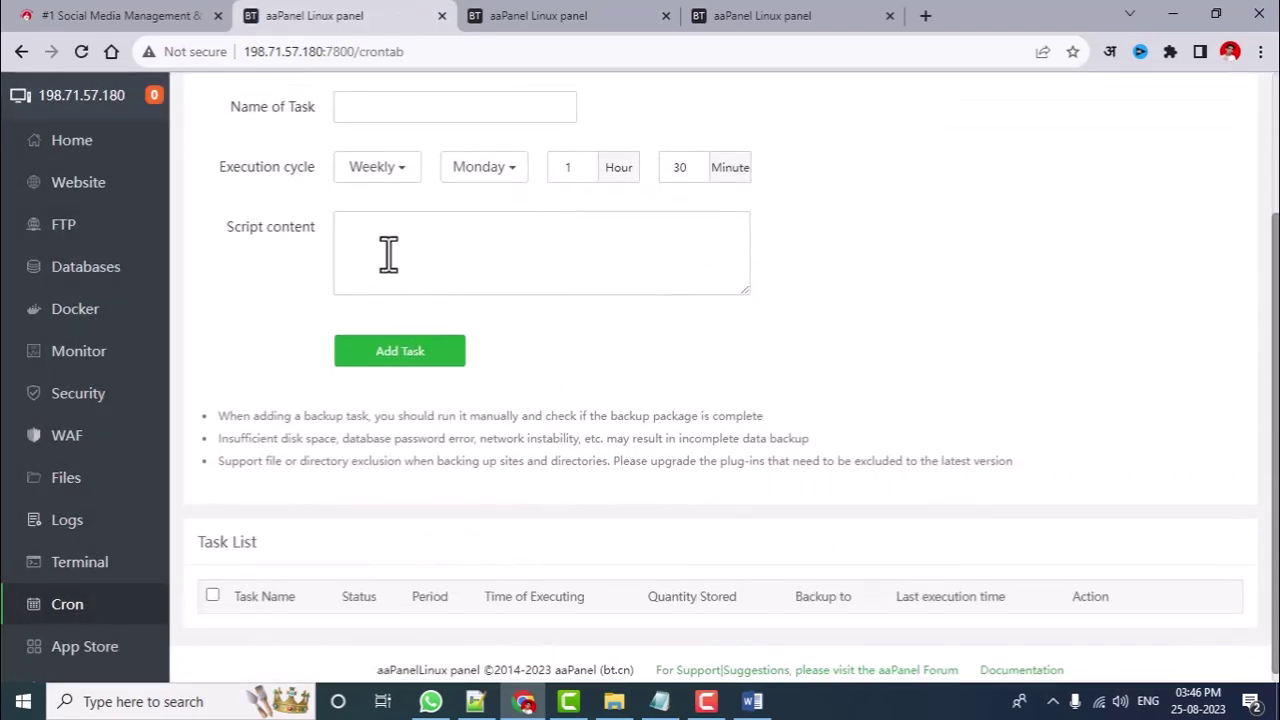
pyautogui.click(752, 701)
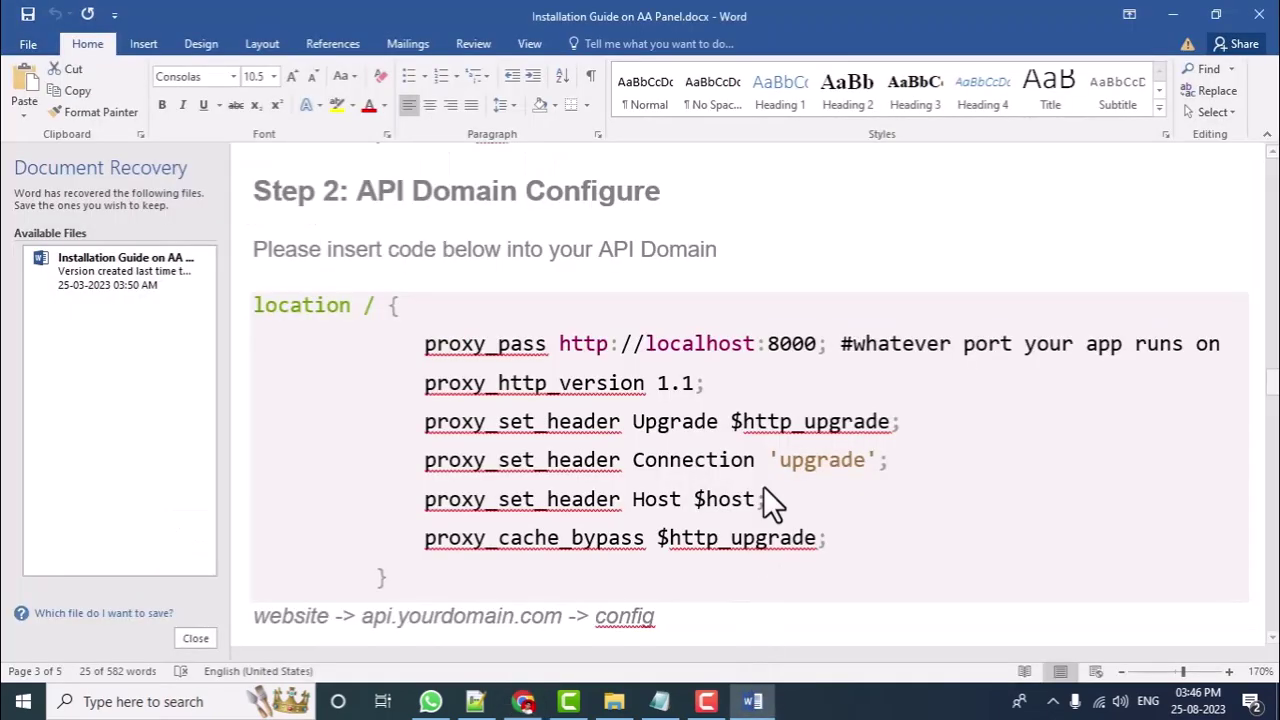
pyautogui.scroll(-3, 693, 385)
pyautogui.scroll(-20, 693, 385)
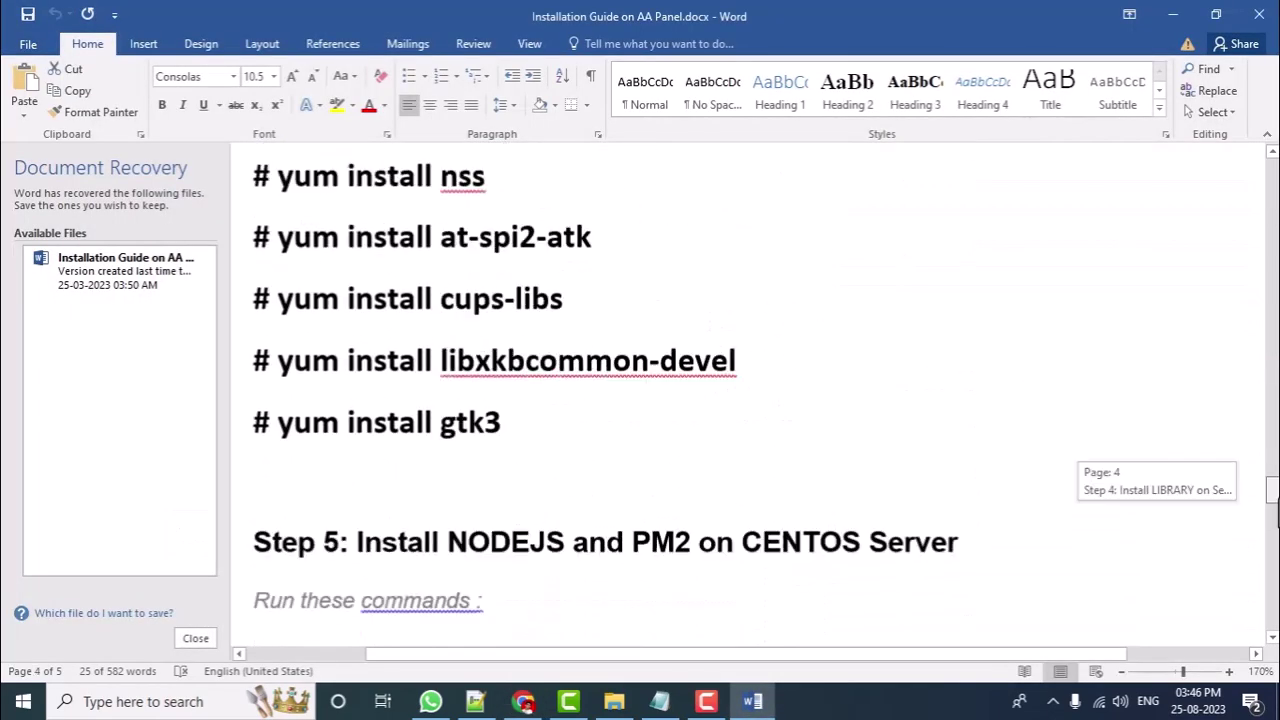
pyautogui.scroll(-20, 693, 385)
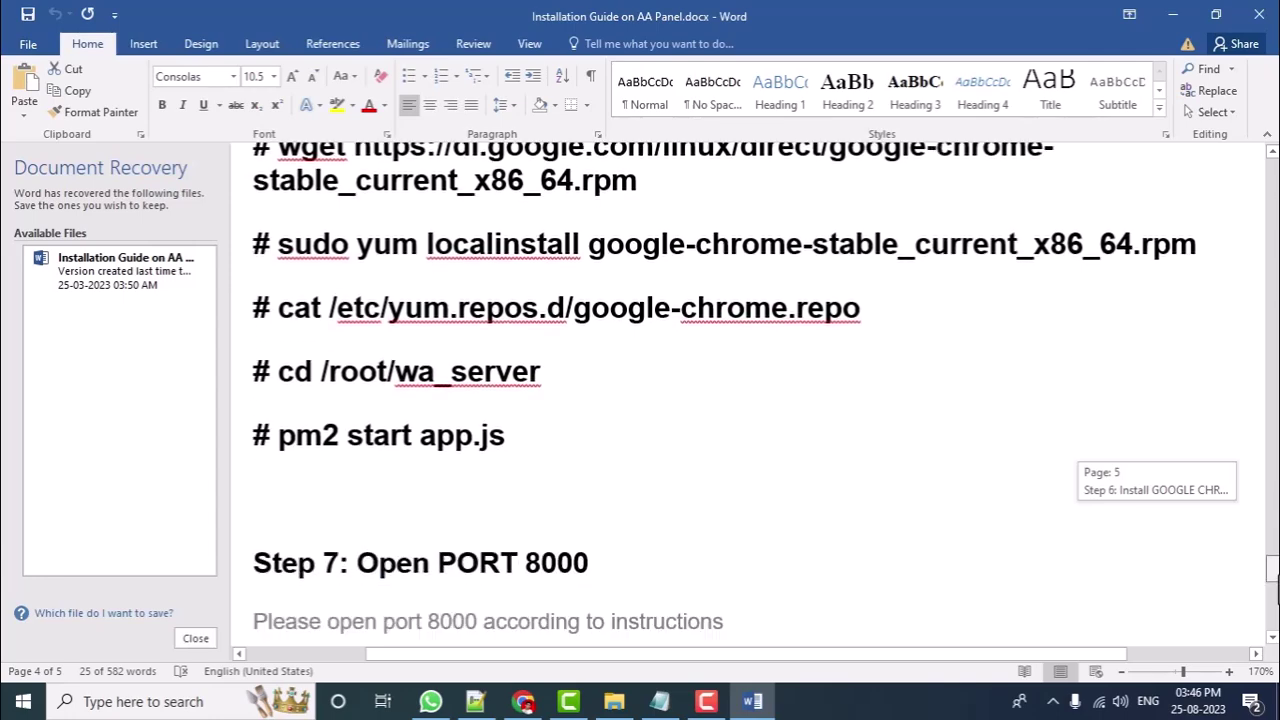
pyautogui.moveTo(1272, 606); pyautogui.dragTo(1272, 598)
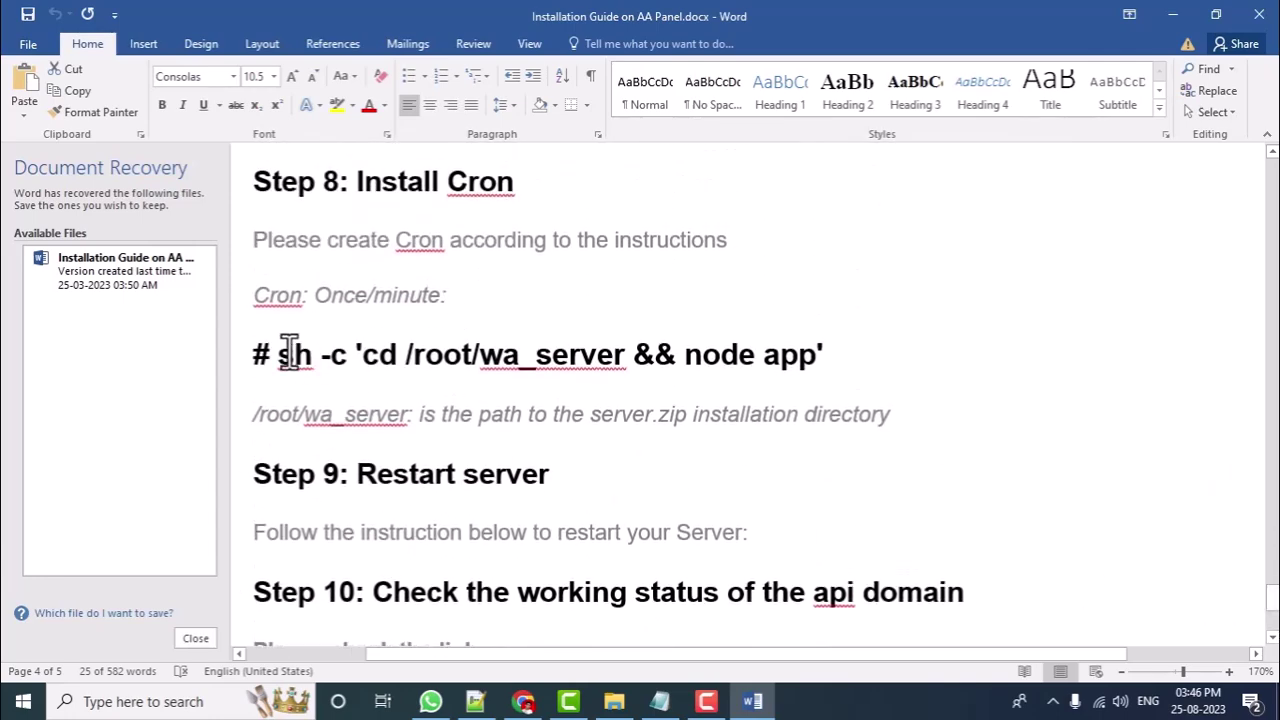
pyautogui.moveTo(251, 180); pyautogui.dragTo(500, 200)
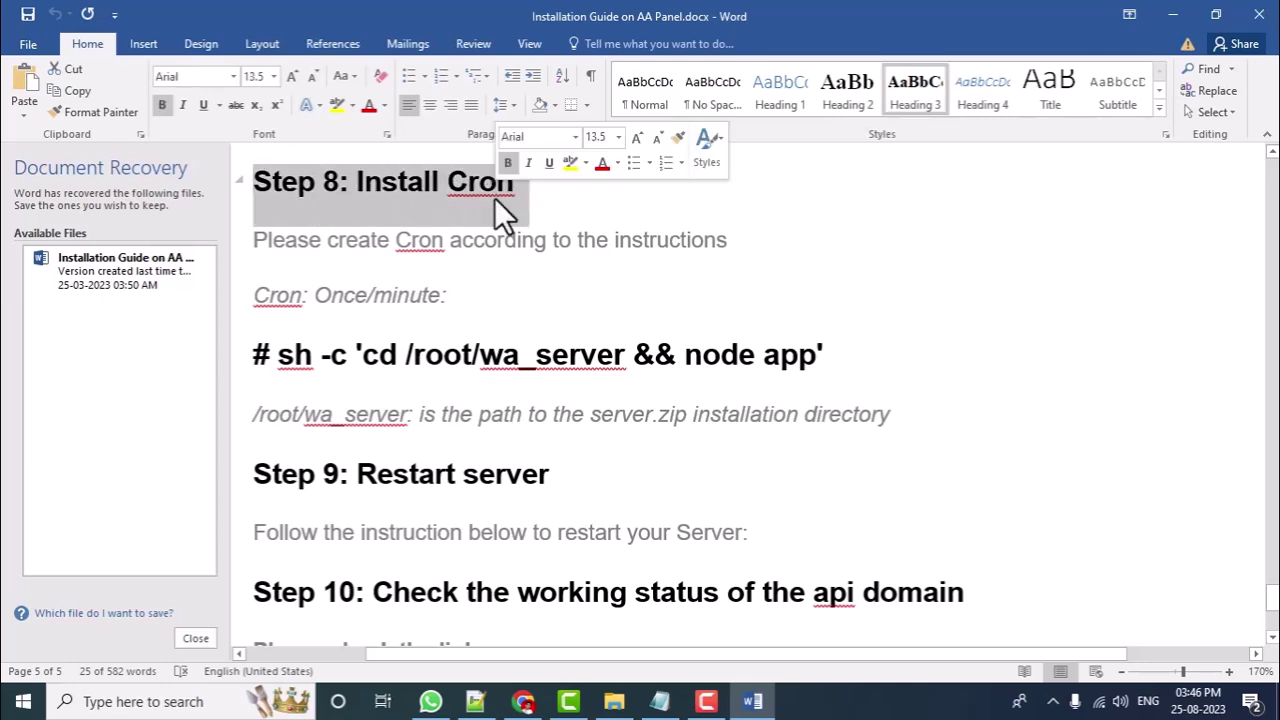
pyautogui.moveTo(313, 358); pyautogui.dragTo(814, 360)
pyautogui.rightClick(775, 360)
pyautogui.click(815, 400)
# - Switch to the aaPanel Cron page, paste the copied wa_server start command as the script content and name the task wa_server
pyautogui.click(522, 701)
pyautogui.click(394, 243)
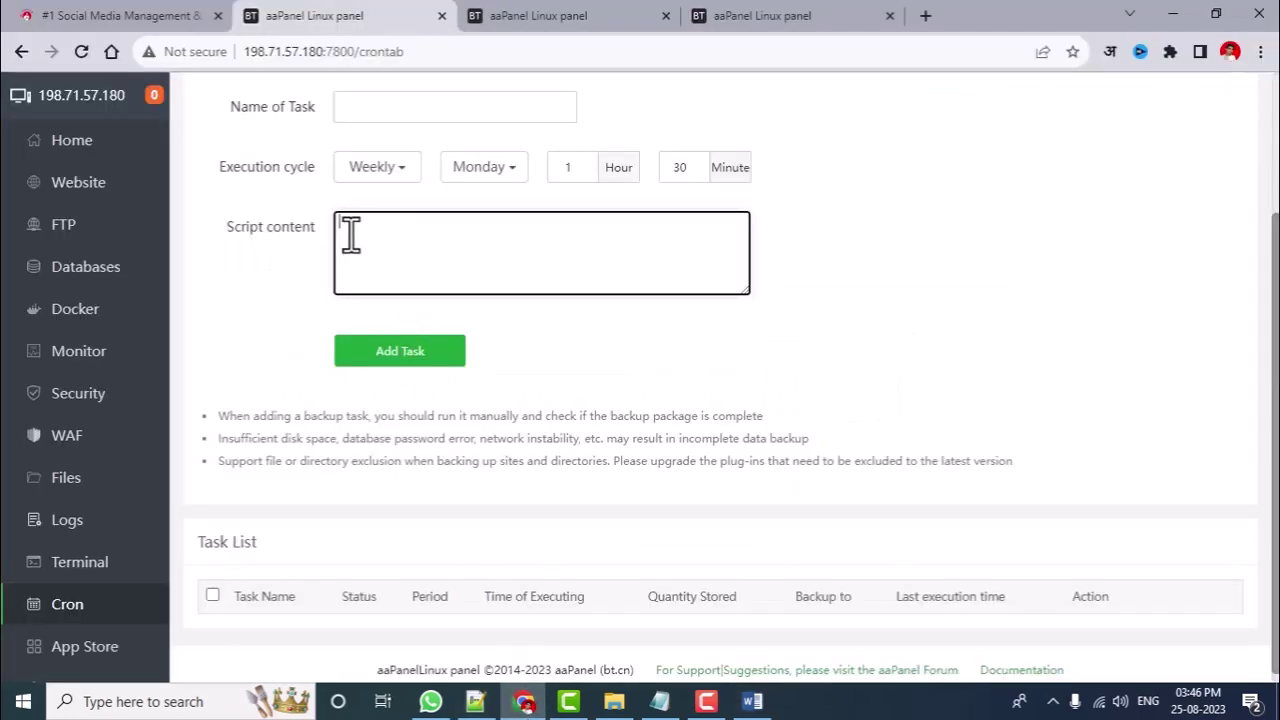
pyautogui.rightClick(350, 235)
pyautogui.click(384, 385)
pyautogui.click(361, 110)
pyautogui.press('super+v')
pyautogui.scroll(-5, 436, 402)
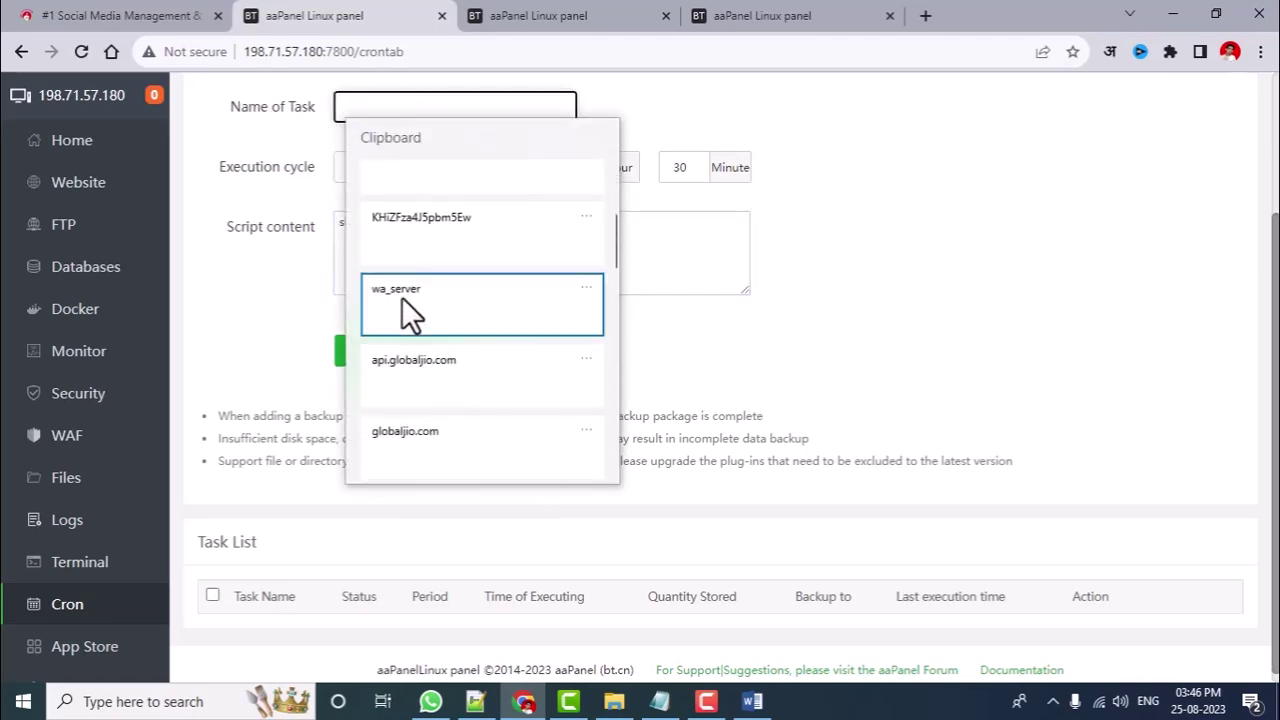
pyautogui.click(402, 297)
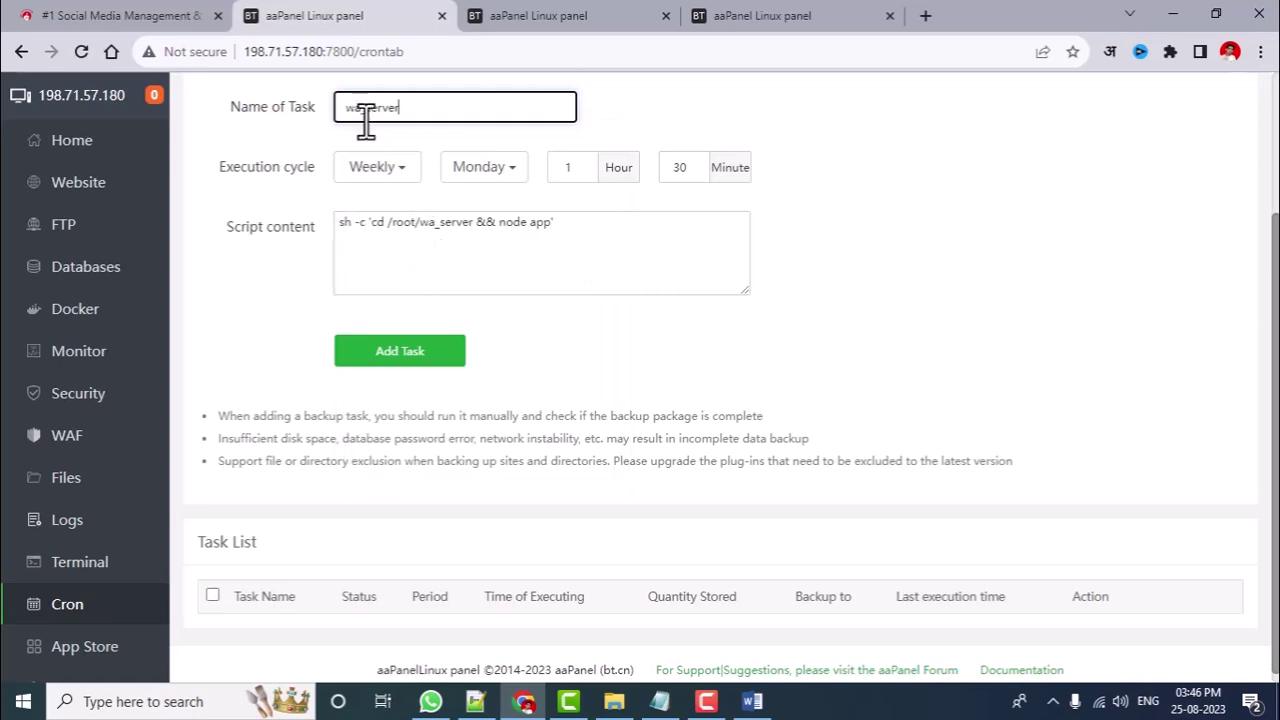
# - Set the task's execution cycle to N Minutes with an interval of 3 minutes
pyautogui.click(400, 178)
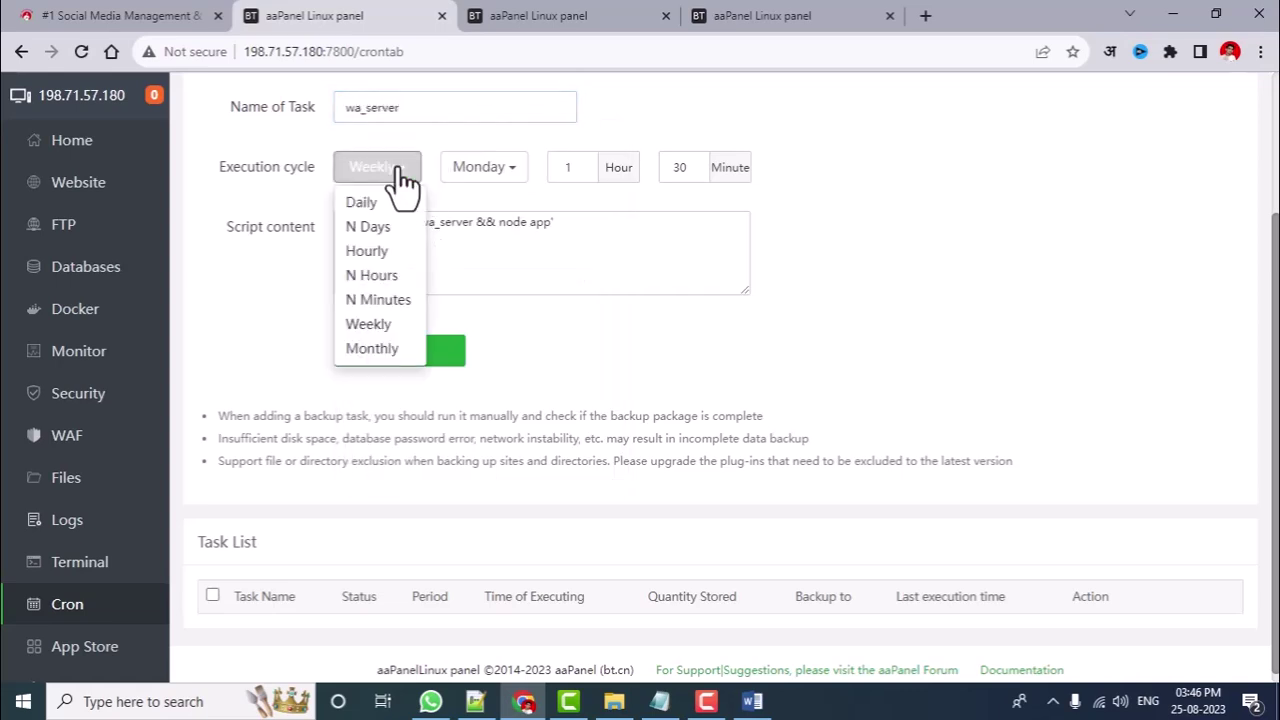
pyautogui.click(405, 300)
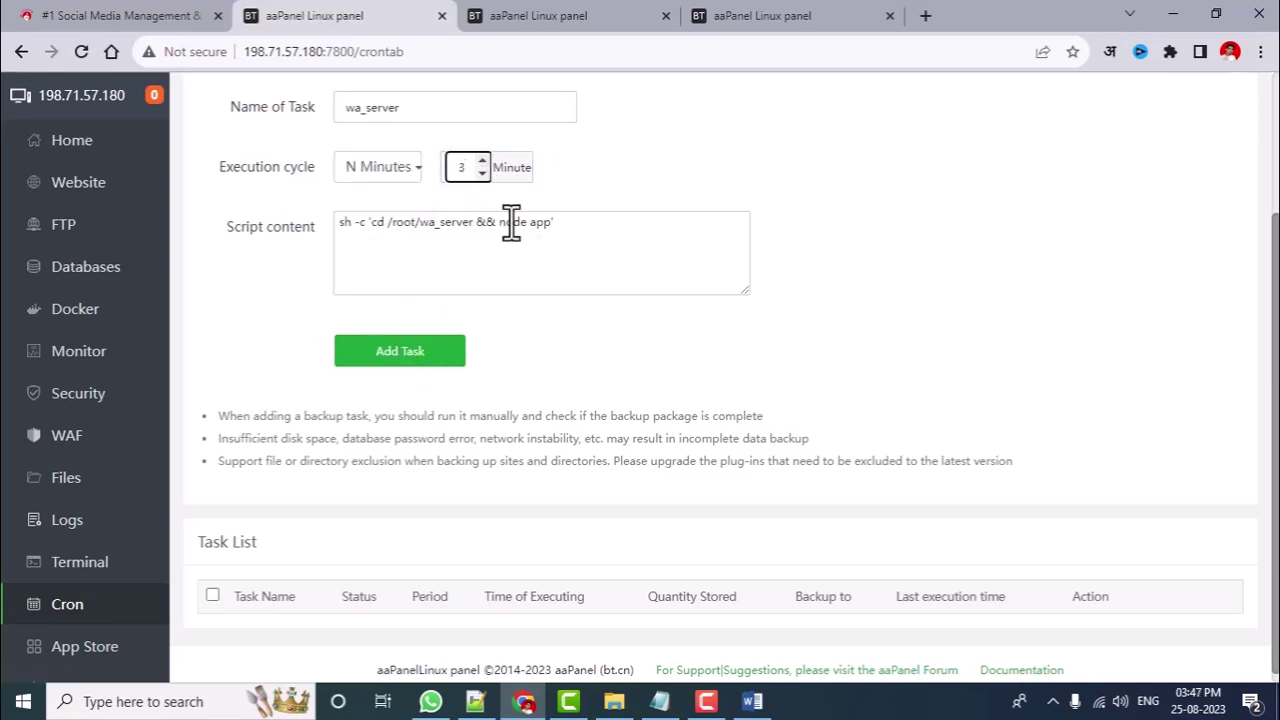
pyautogui.click(556, 176)
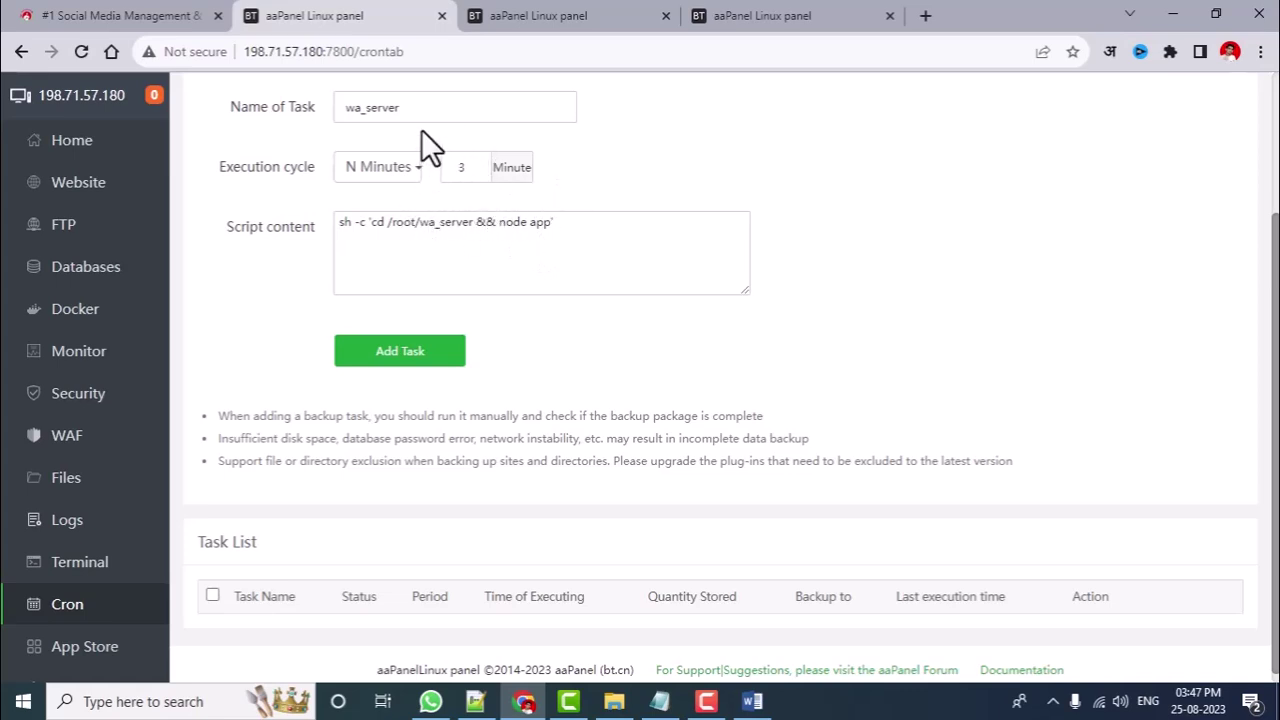
# - Compare the wa_server folder in the script with the path in the other tab's file manager and add the cron task
pyautogui.scroll(1, 416, 223)
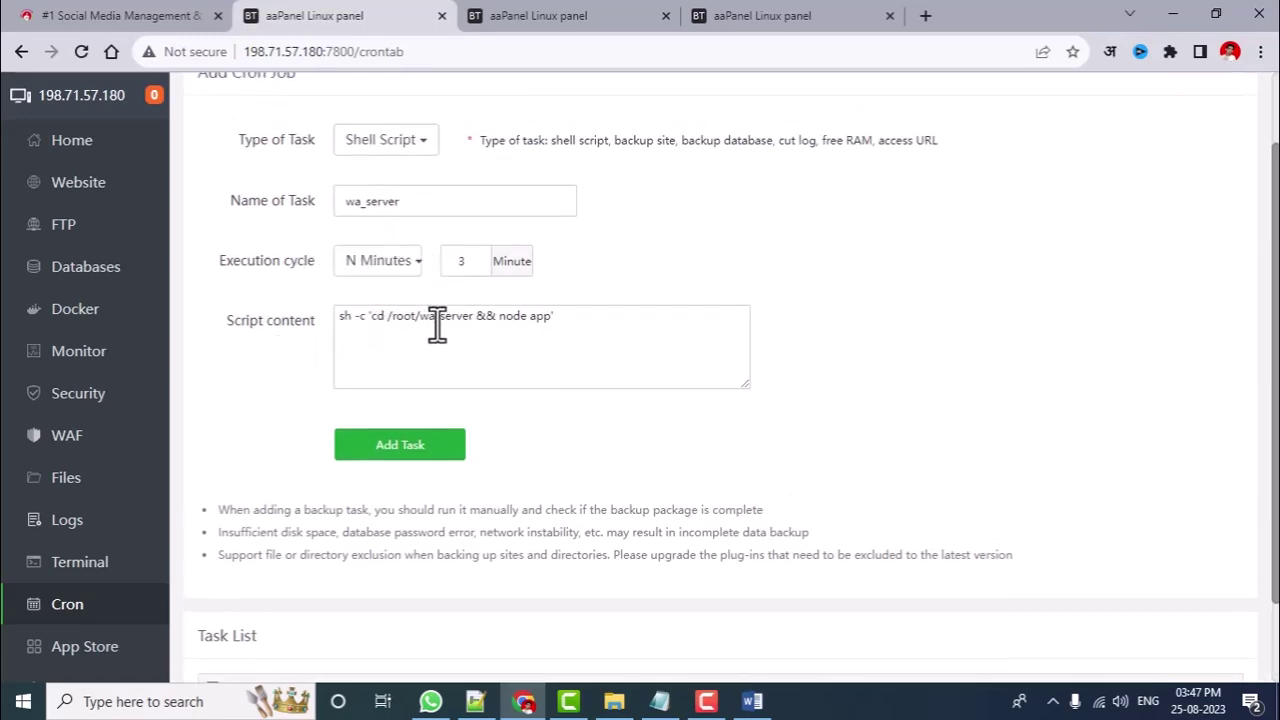
pyautogui.moveTo(421, 318); pyautogui.dragTo(453, 322)
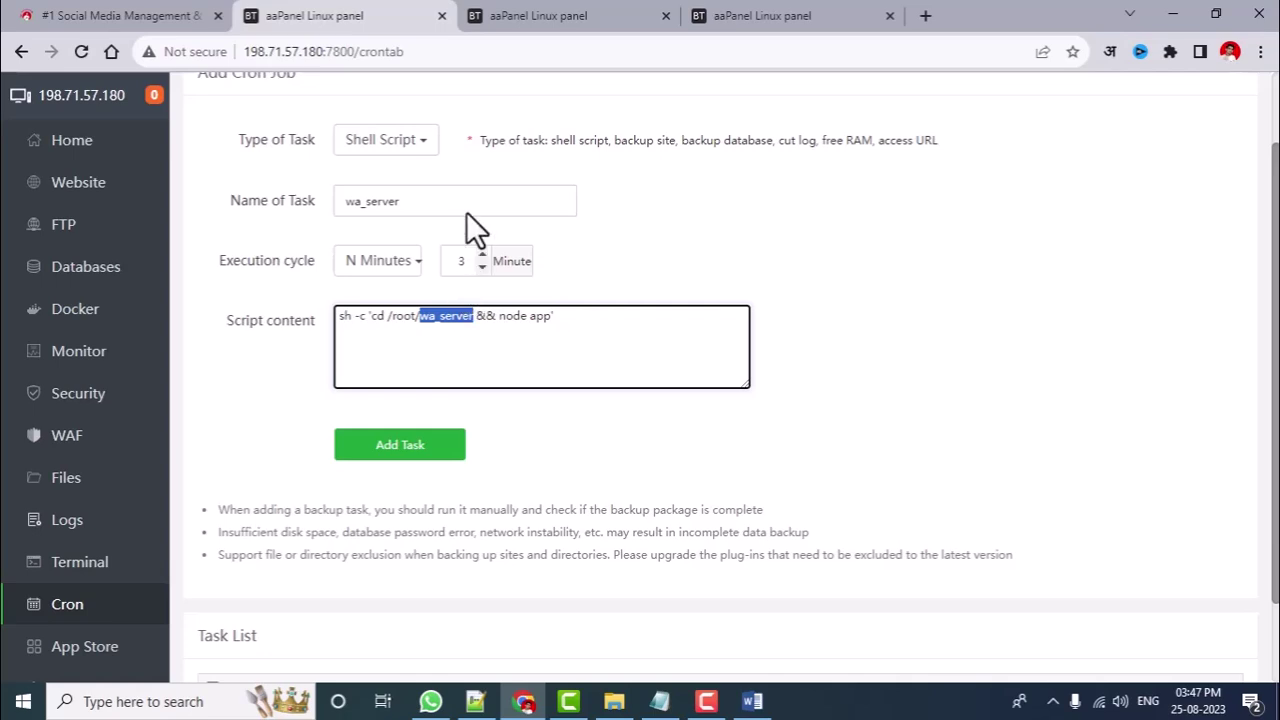
pyautogui.click(557, 18)
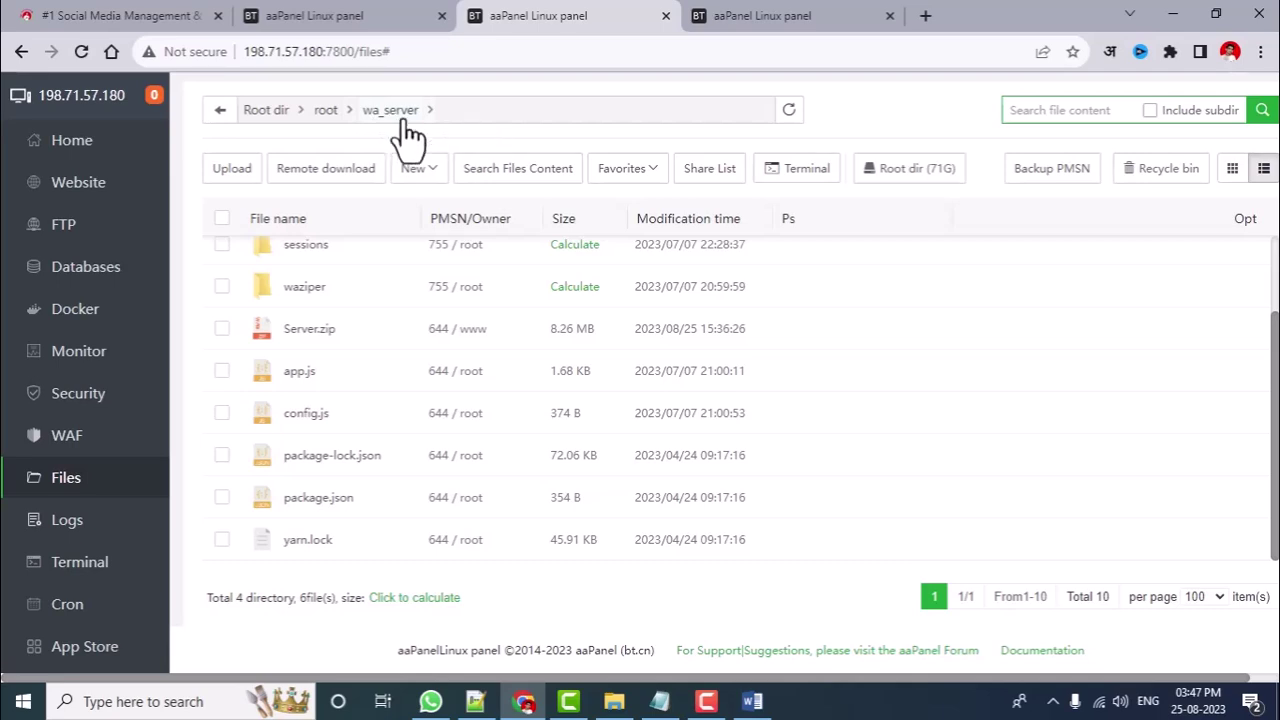
pyautogui.click(360, 15)
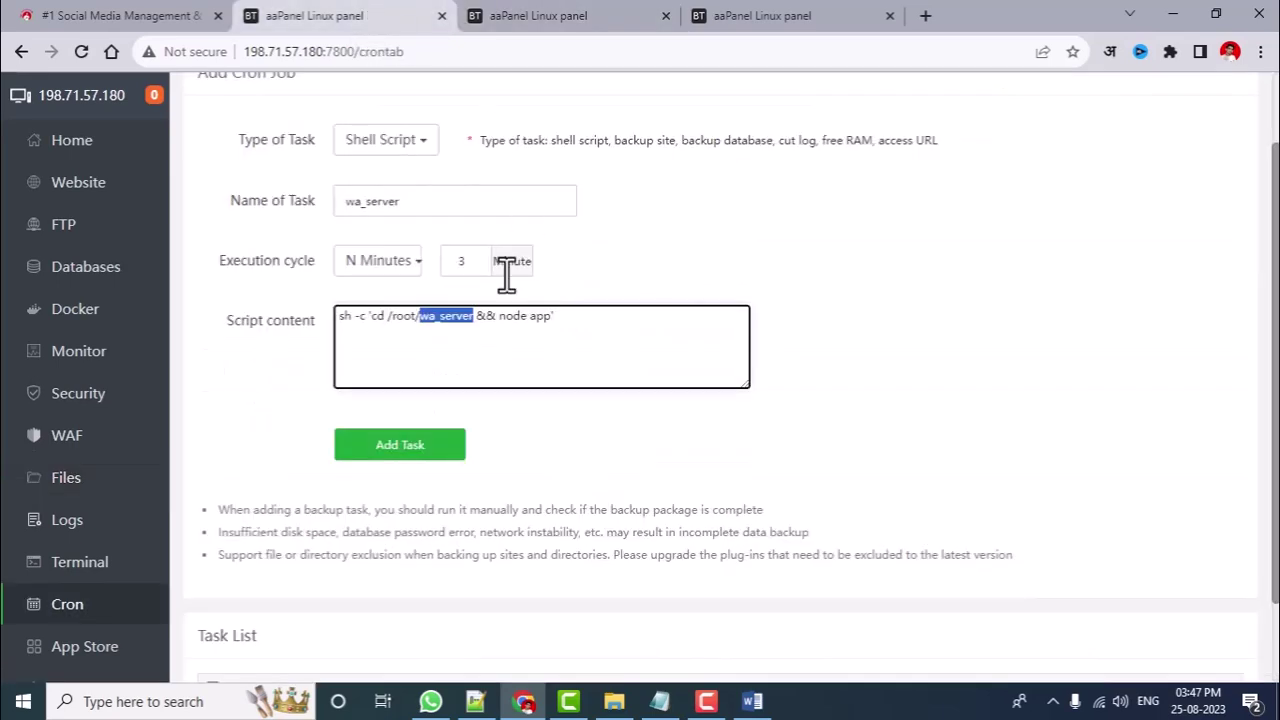
pyautogui.click(420, 450)
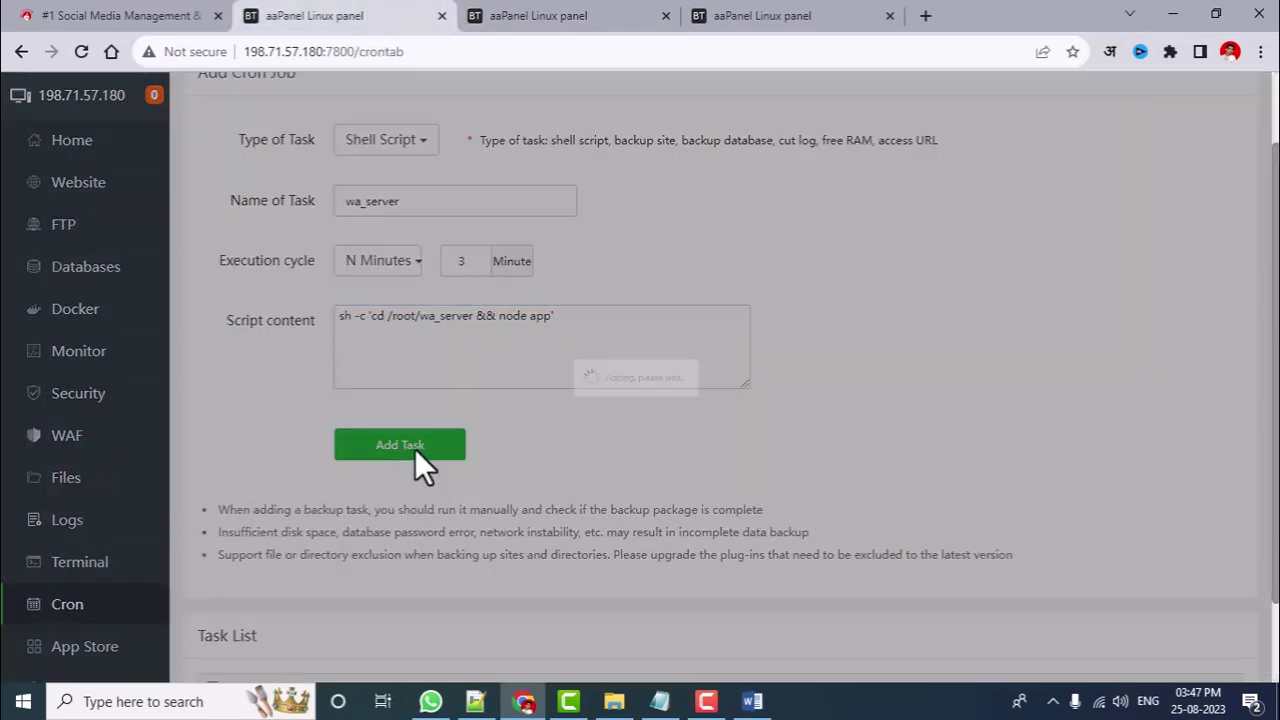
# - Execute the wa_server cron task once, open its running log and empty the log
pyautogui.scroll(-2, 530, 430)
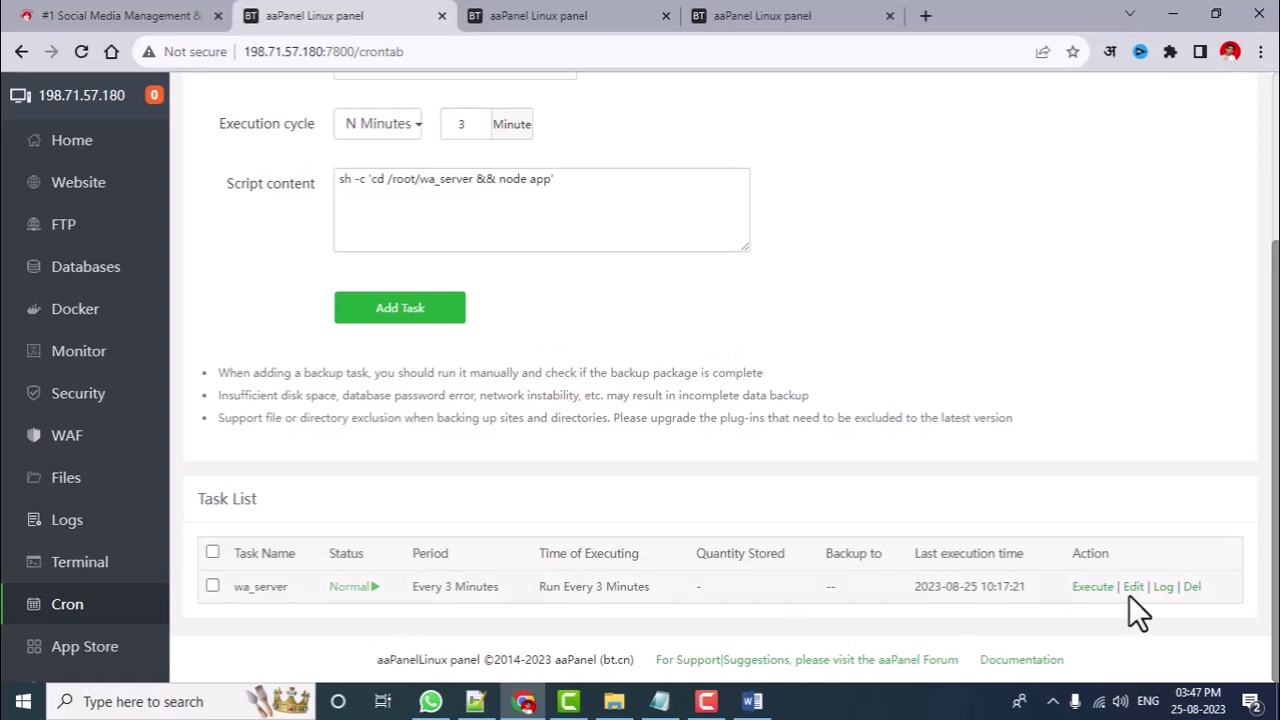
pyautogui.click(1093, 590)
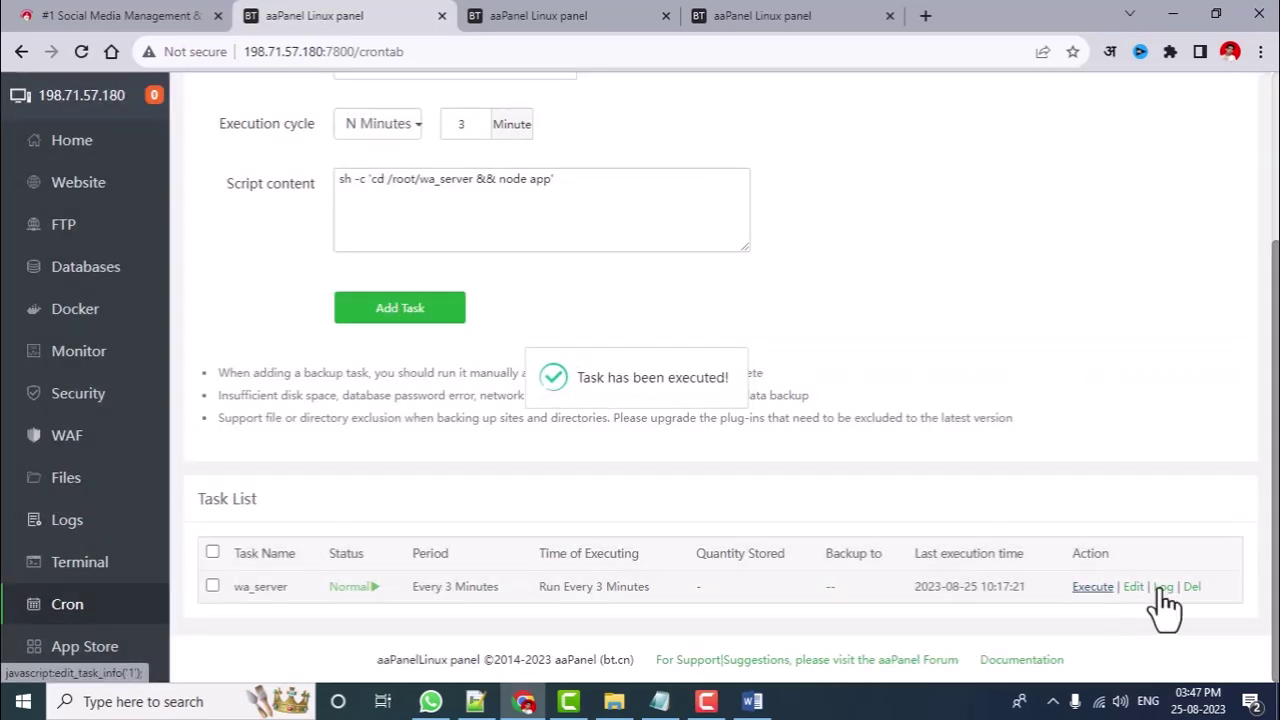
pyautogui.click(1164, 589)
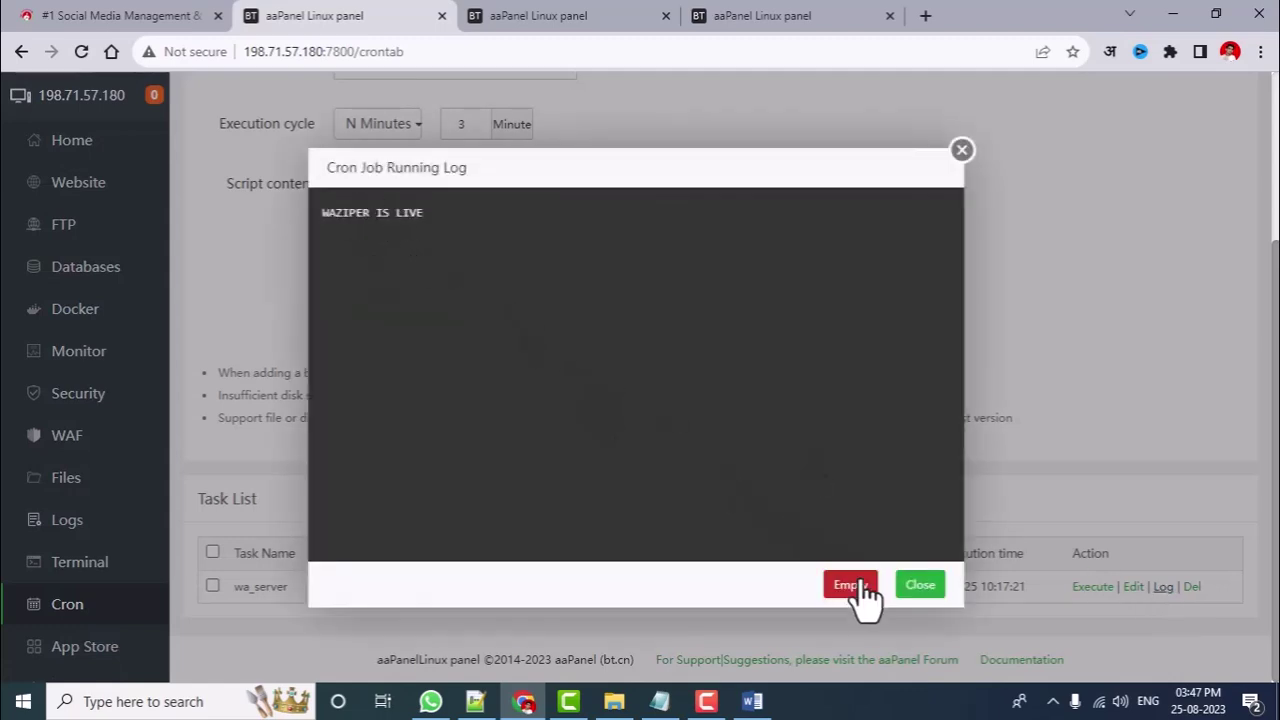
pyautogui.click(851, 584)
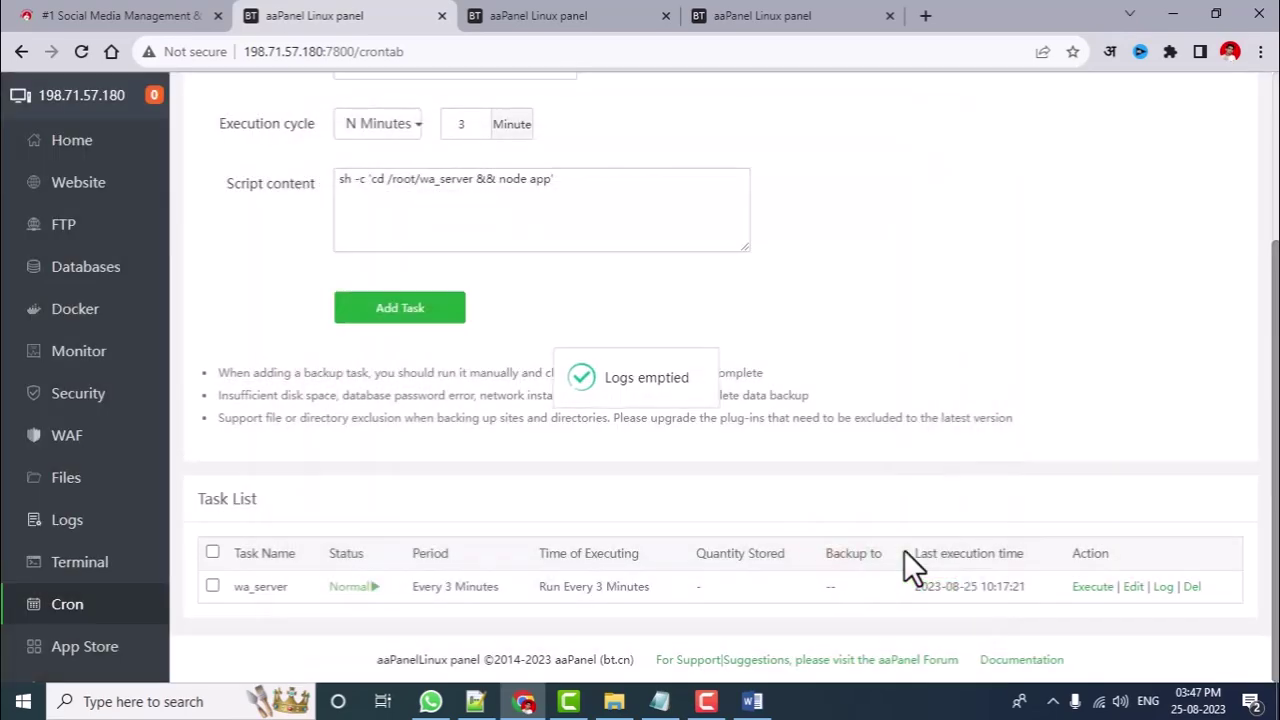
# - Execute the wa_server task again several times, review the errors and port number in its running log and empty the log
pyautogui.click(1094, 588)
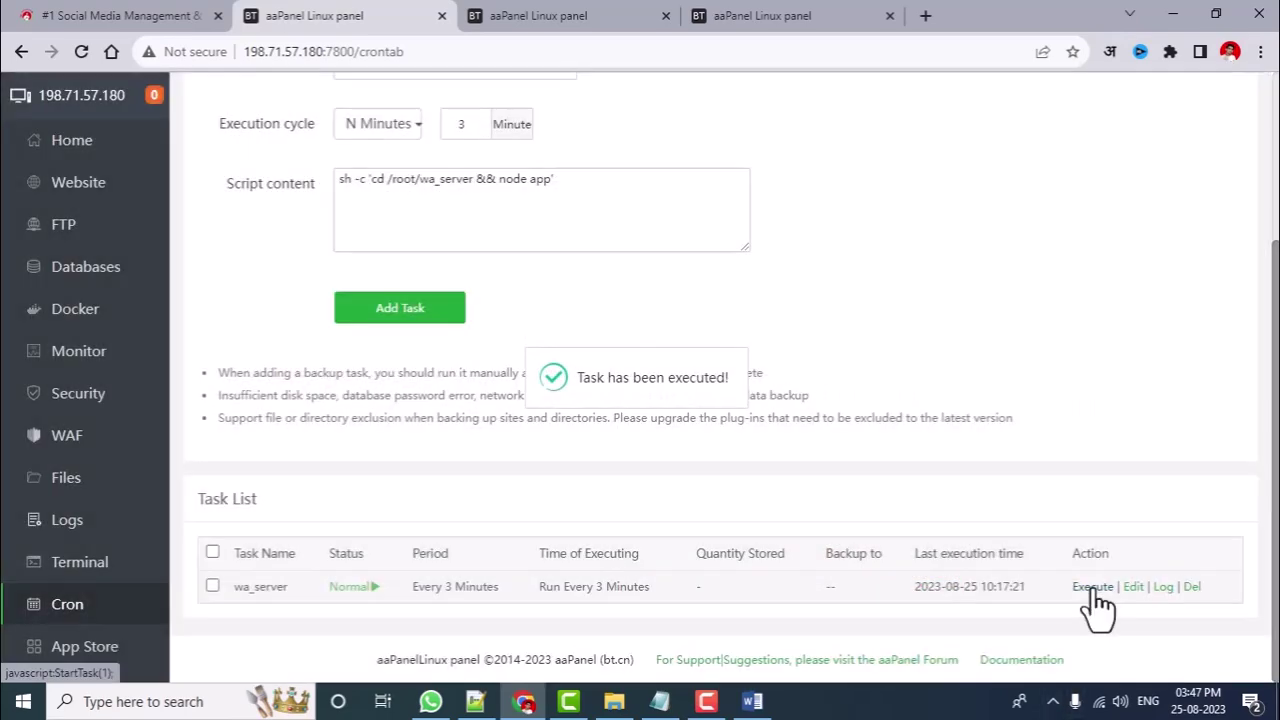
pyautogui.click(1094, 588)
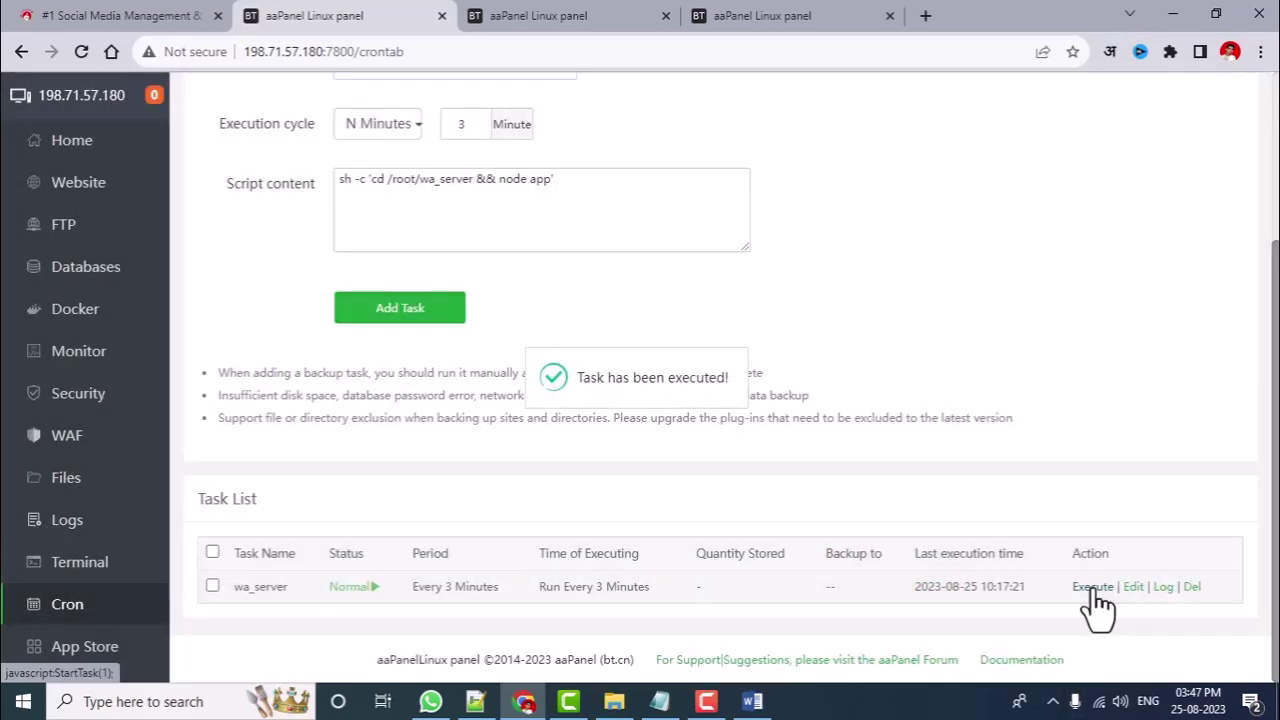
pyautogui.click(1094, 588)
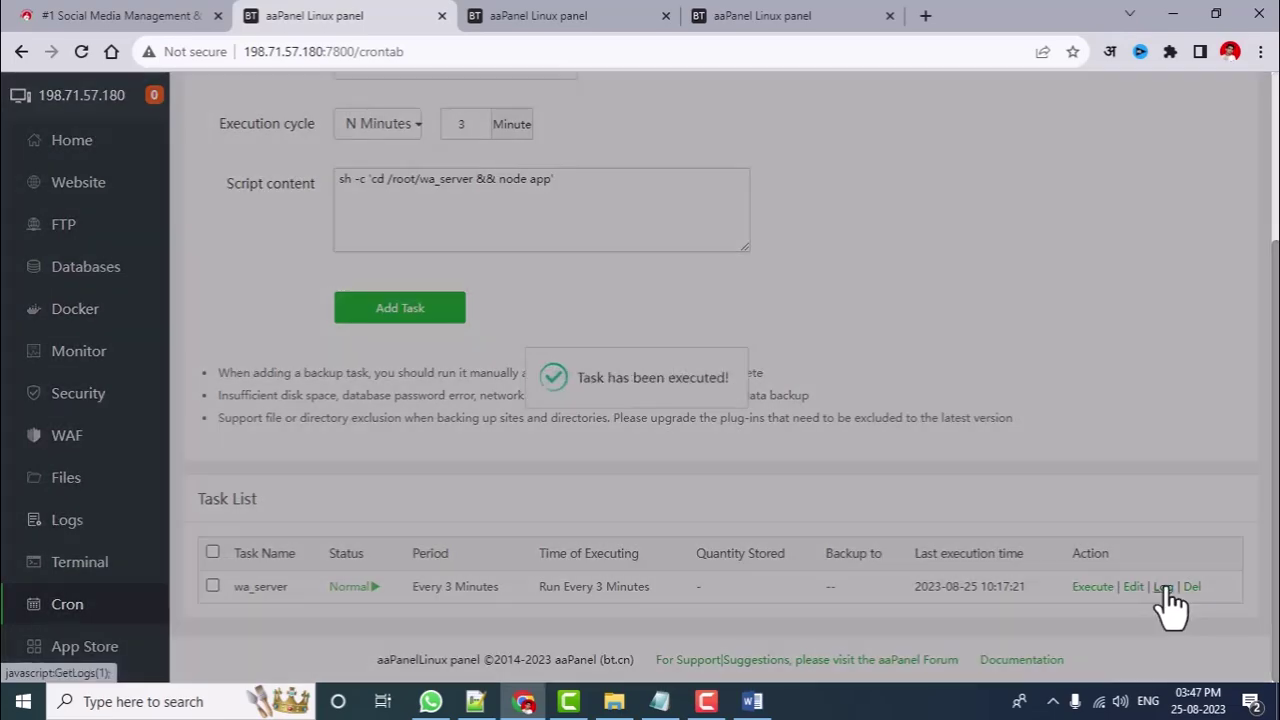
pyautogui.click(1164, 588)
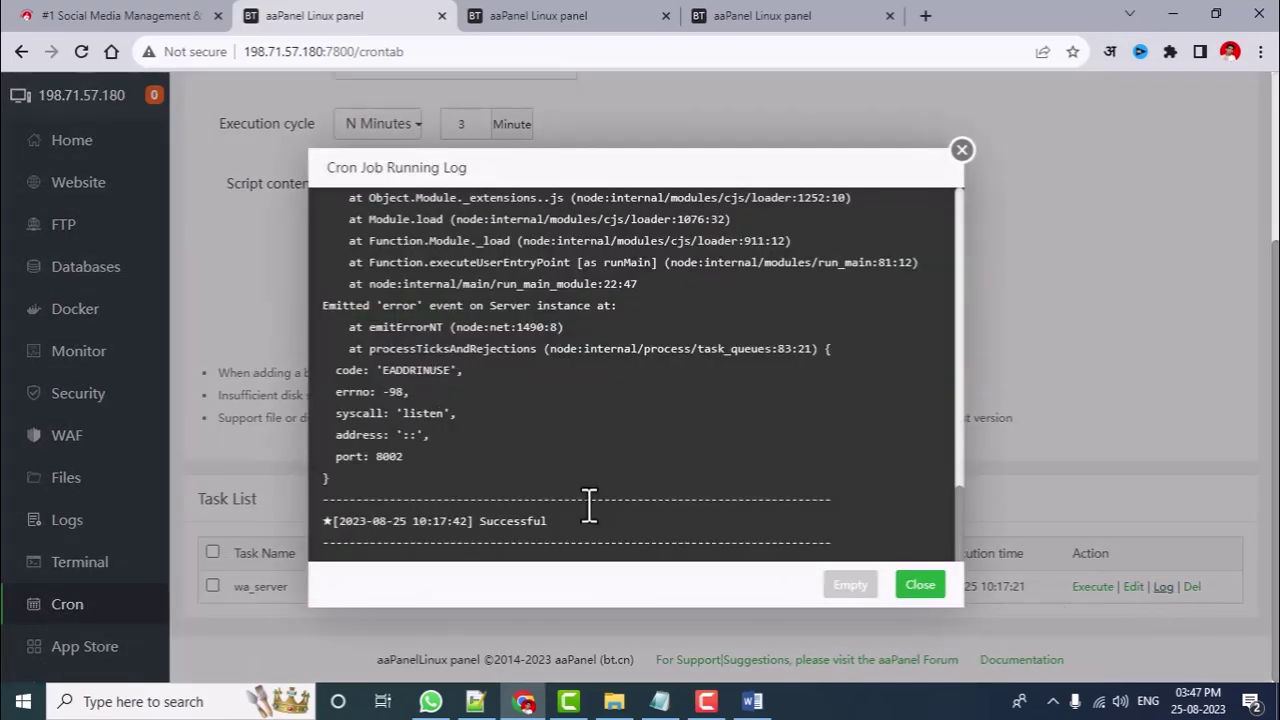
pyautogui.scroll(-3, 514, 479)
pyautogui.scroll(3, 472, 426)
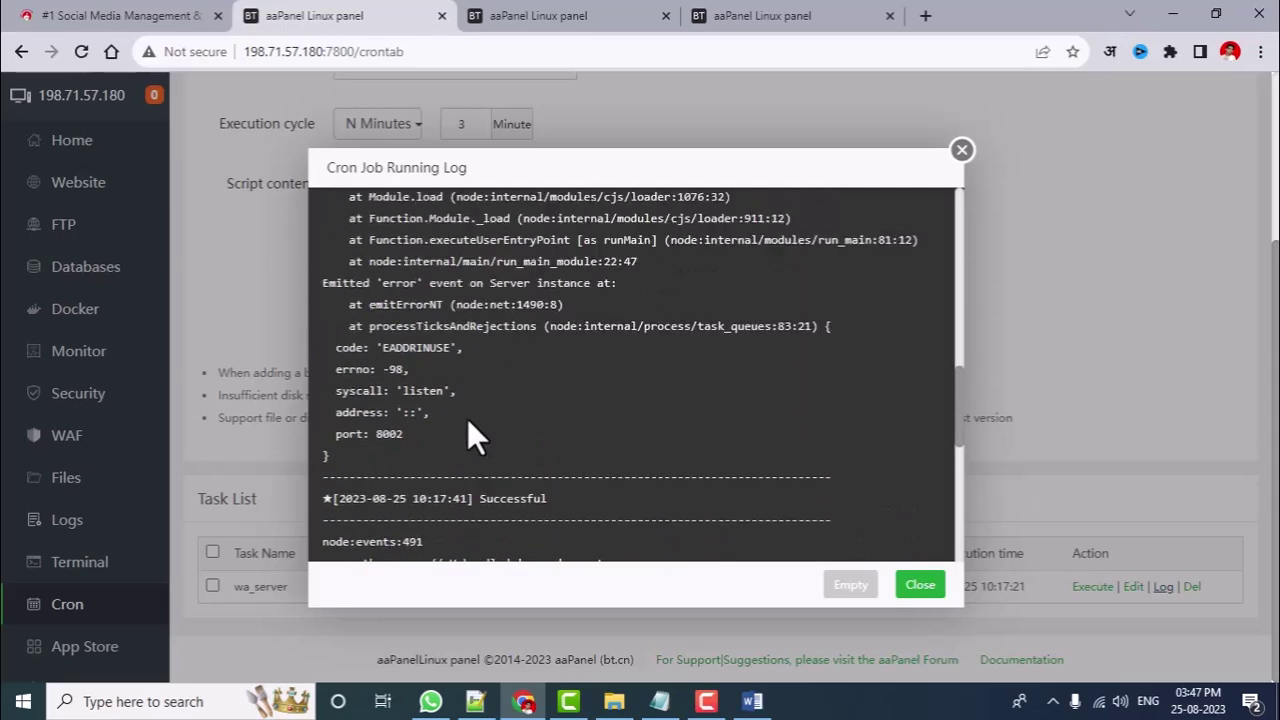
pyautogui.scroll(2, 385, 440)
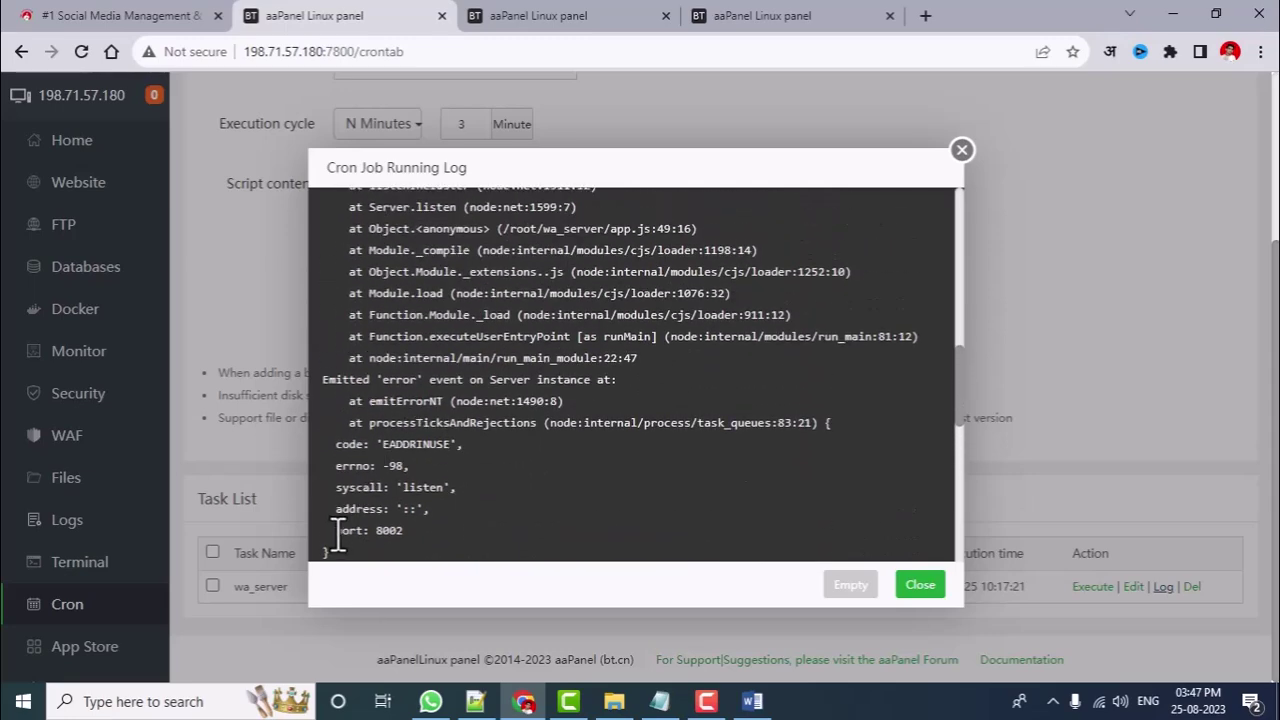
pyautogui.scroll(4, 500, 401)
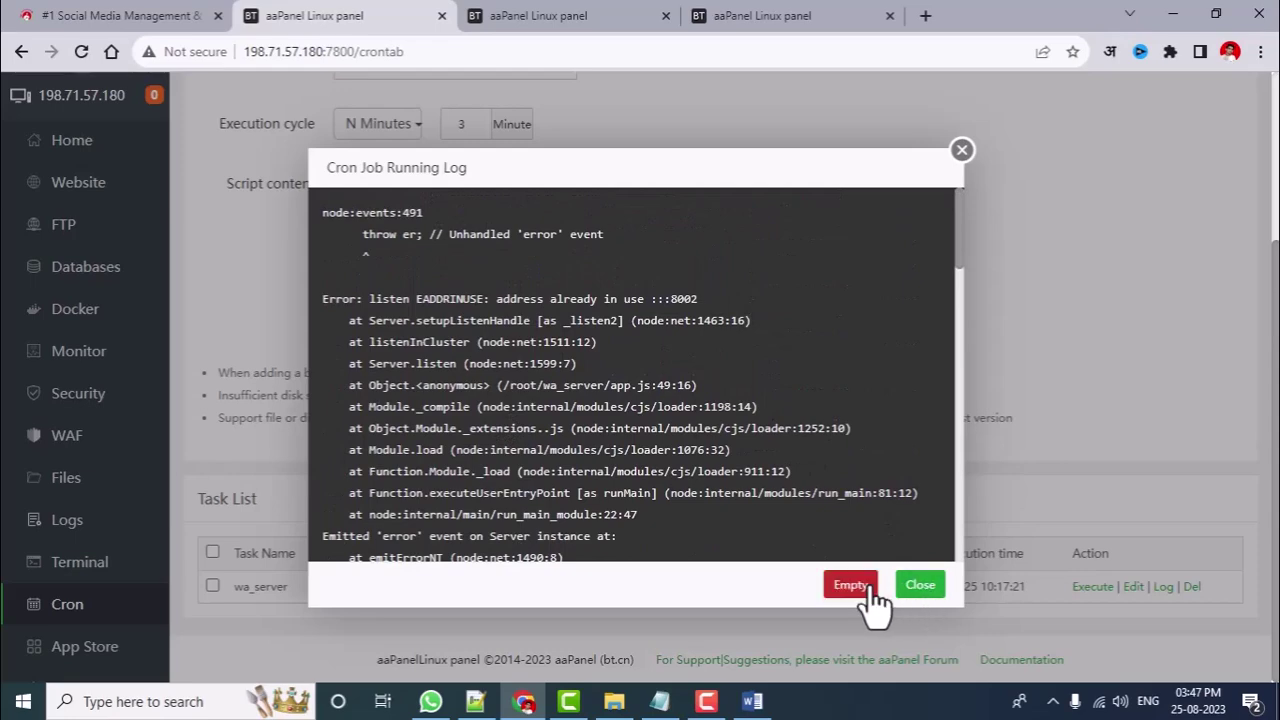
pyautogui.click(872, 592)
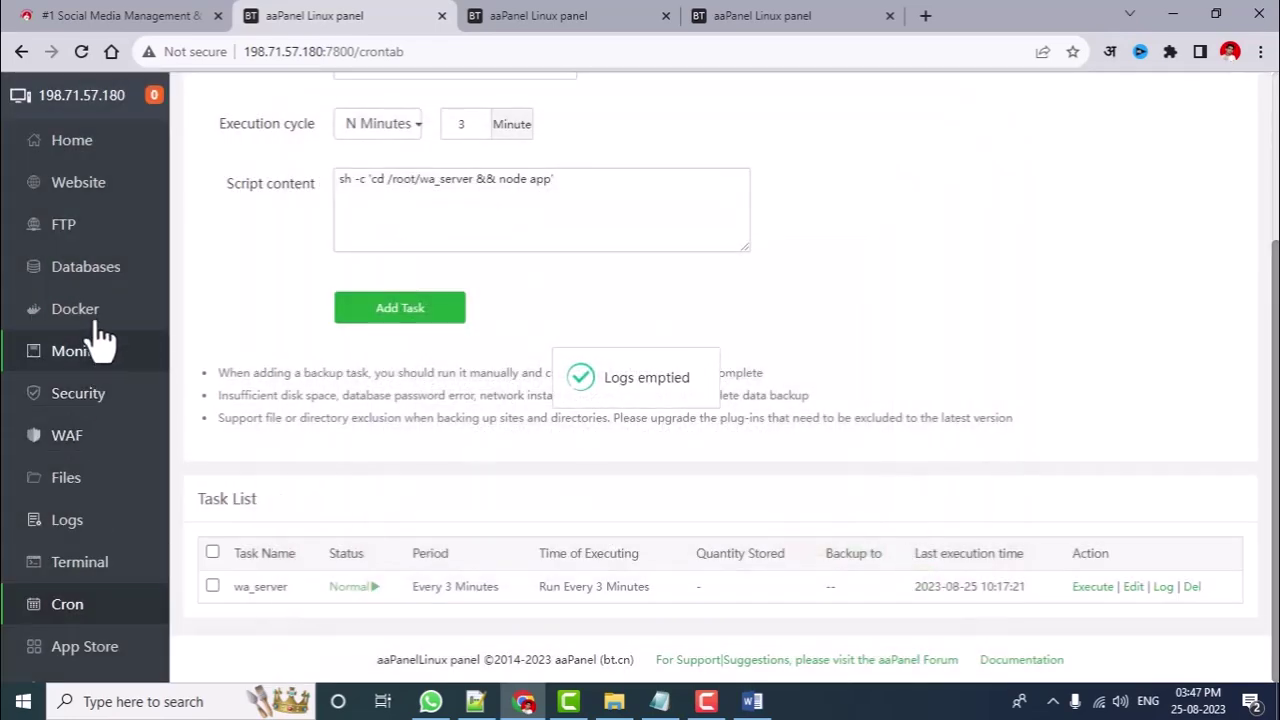
# - Check the status of the port 8002 rule on the Security page, then open the Website page
pyautogui.click(76, 412)
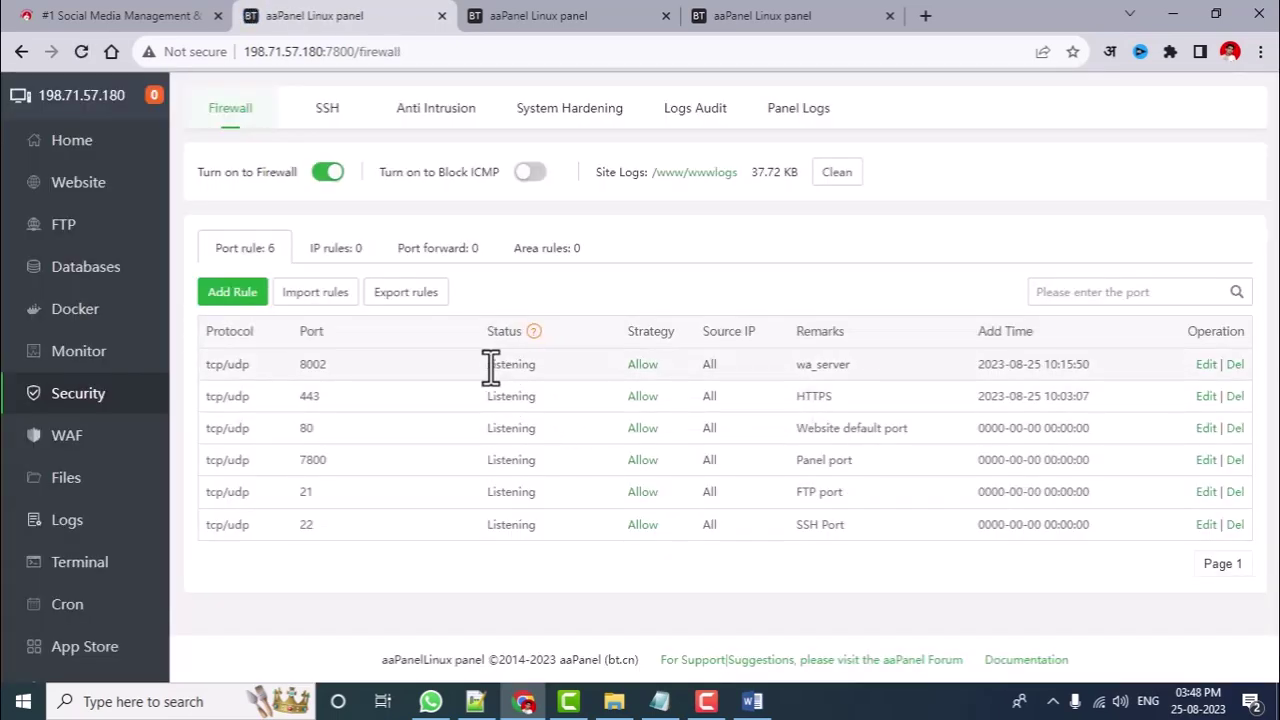
pyautogui.moveTo(488, 365); pyautogui.dragTo(538, 367)
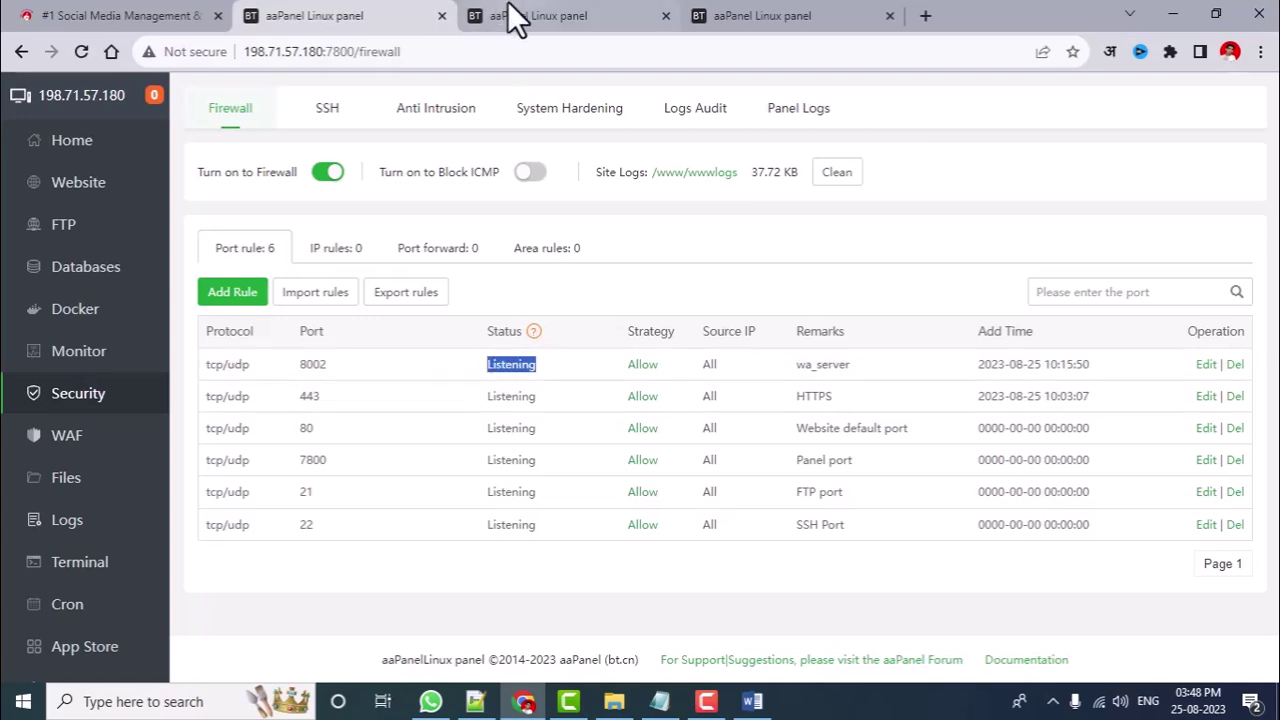
pyautogui.click(76, 198)
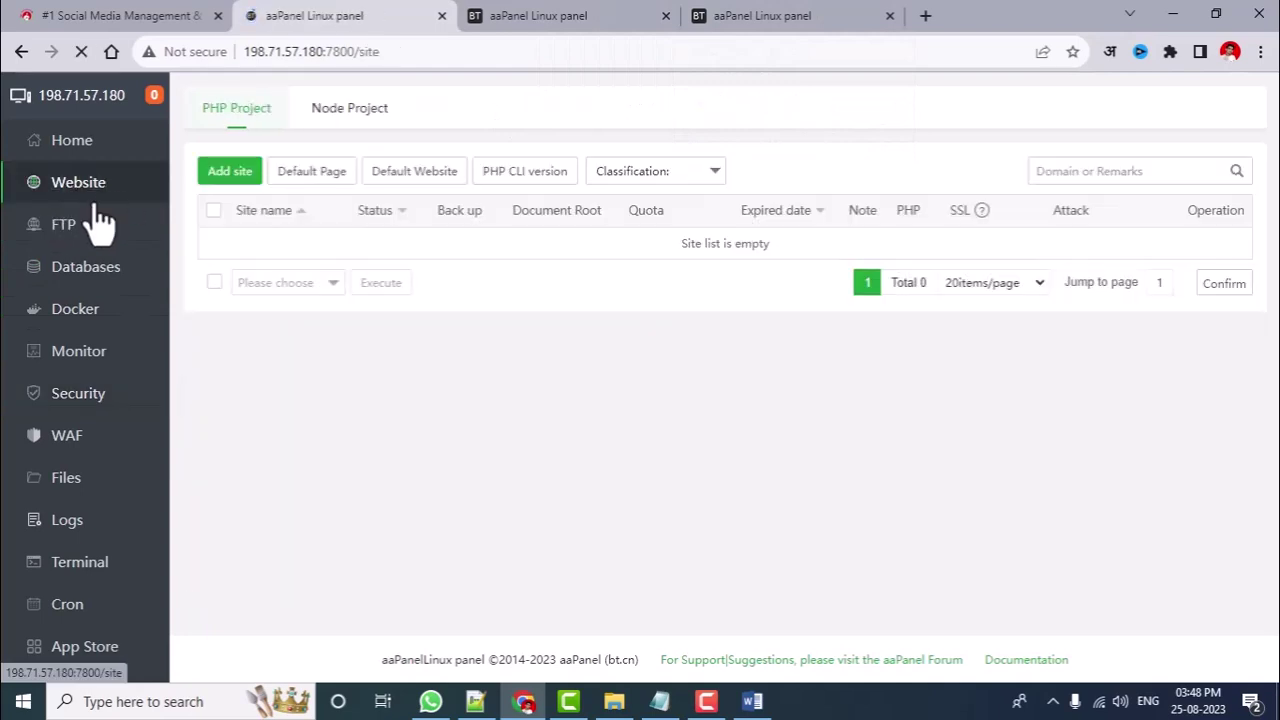
# - Open the Databases page, check the wa_server database's name and username, and reveal its password
pyautogui.click(97, 285)
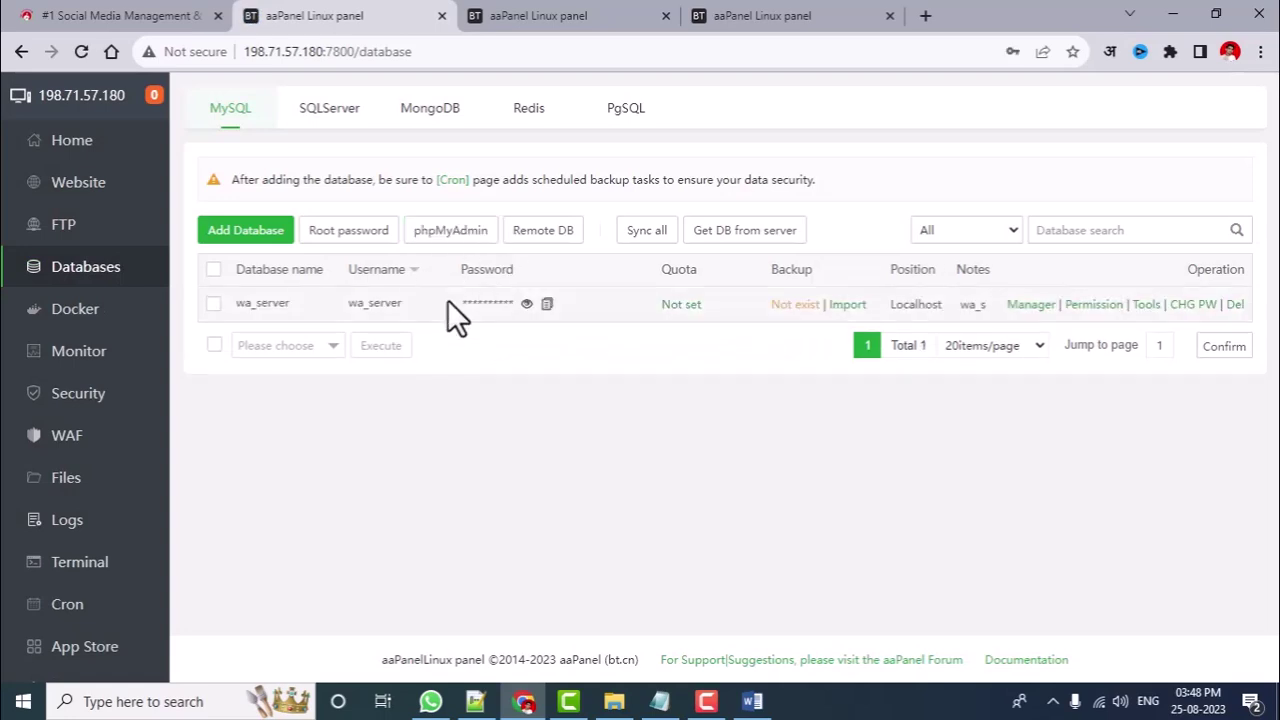
pyautogui.moveTo(240, 275); pyautogui.dragTo(318, 272)
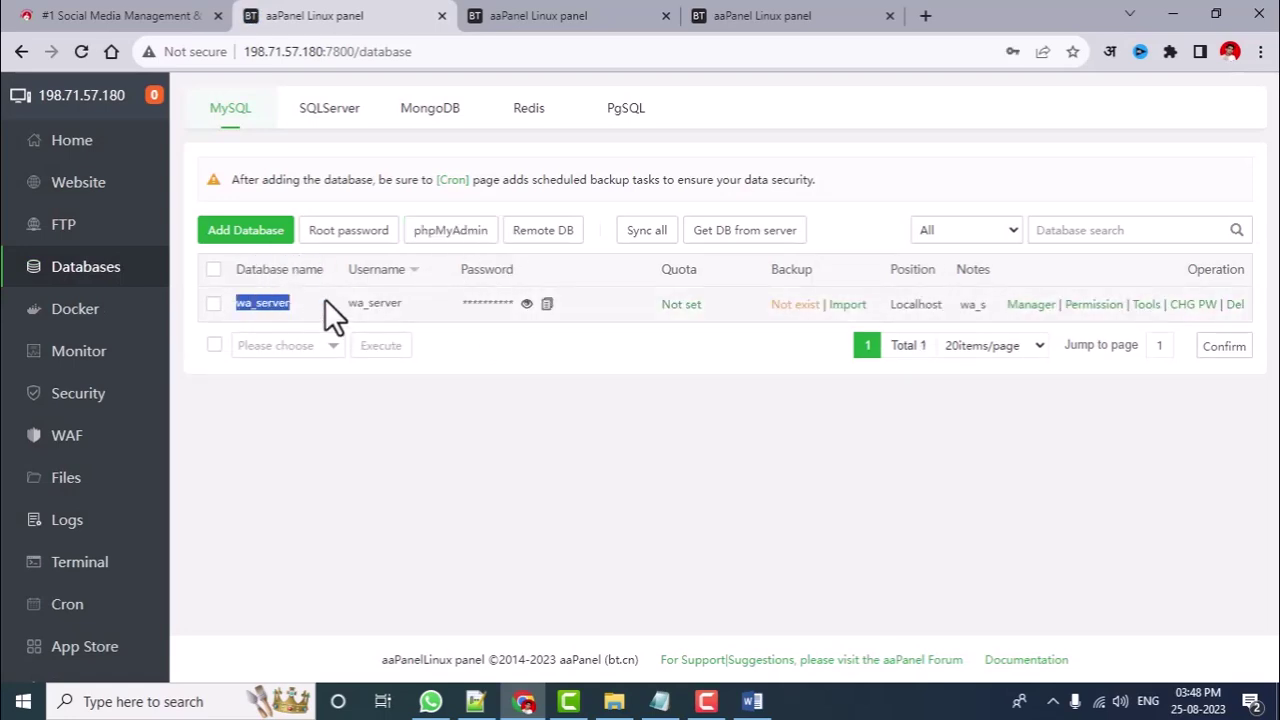
pyautogui.moveTo(346, 303); pyautogui.dragTo(404, 306)
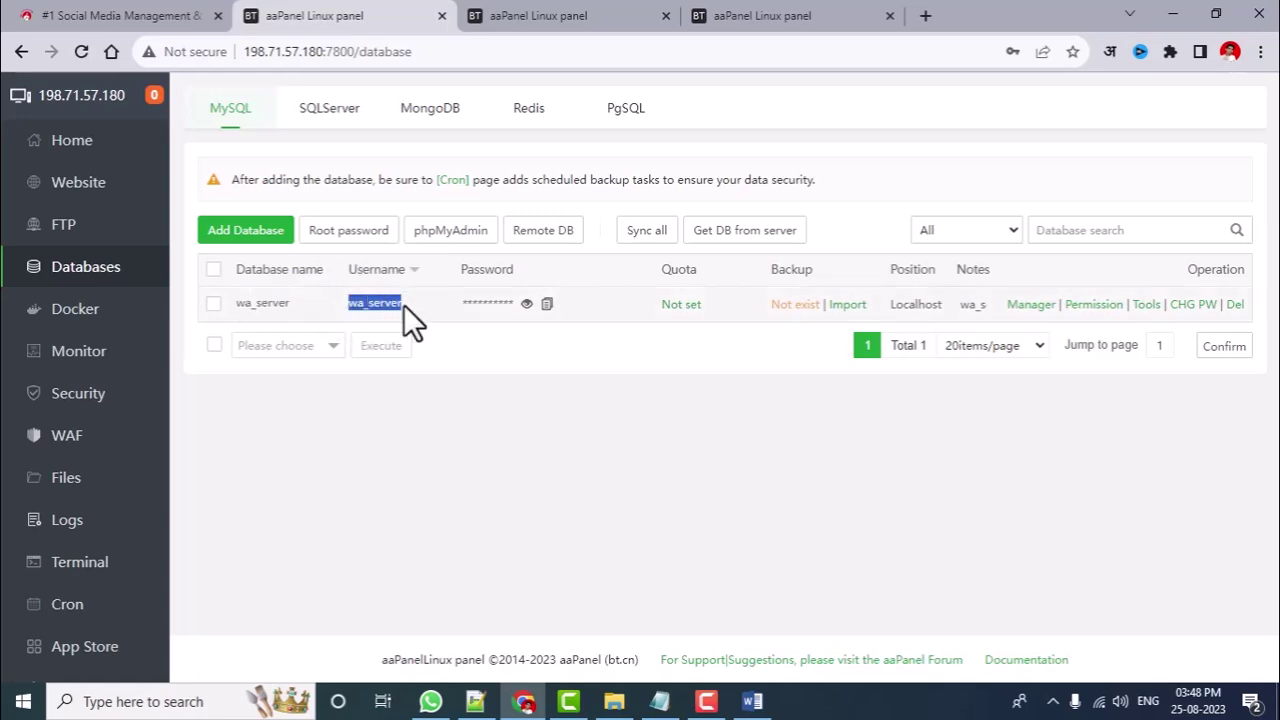
pyautogui.click(521, 304)
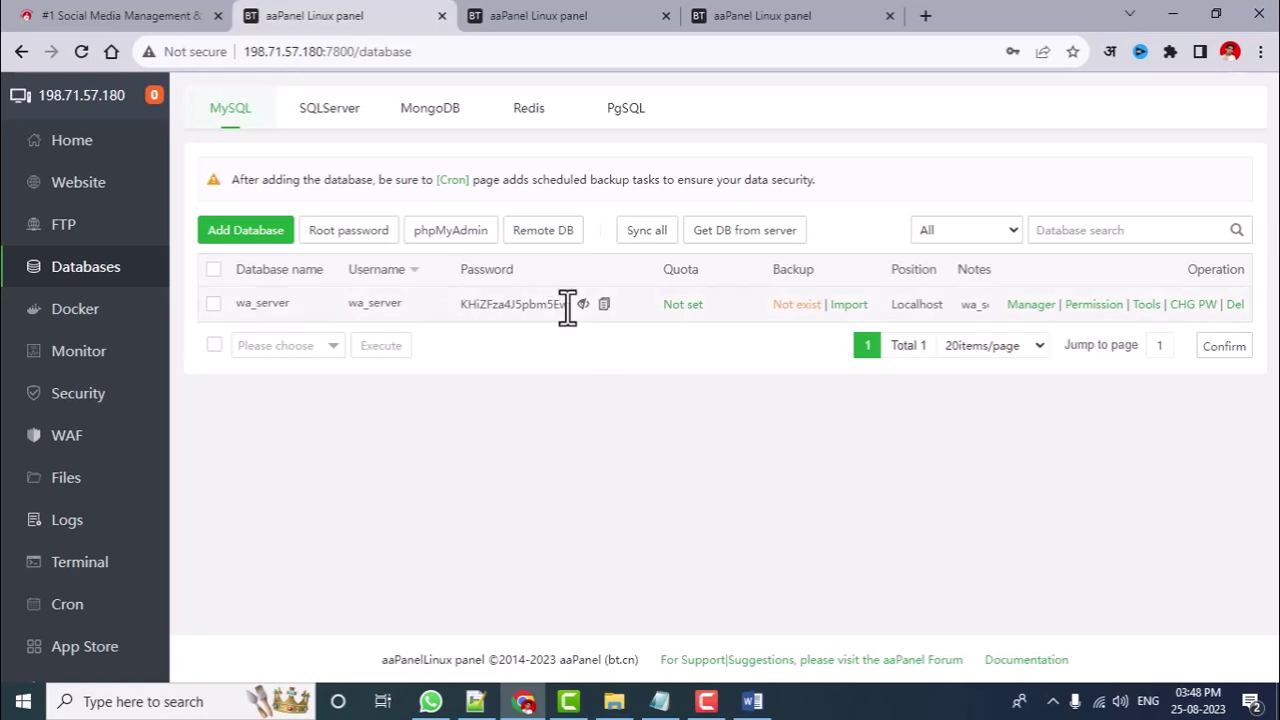
# - Copy the database name wa_server and the database password, and check both entries in the clipboard history
pyautogui.moveTo(237, 303); pyautogui.dragTo(291, 305)
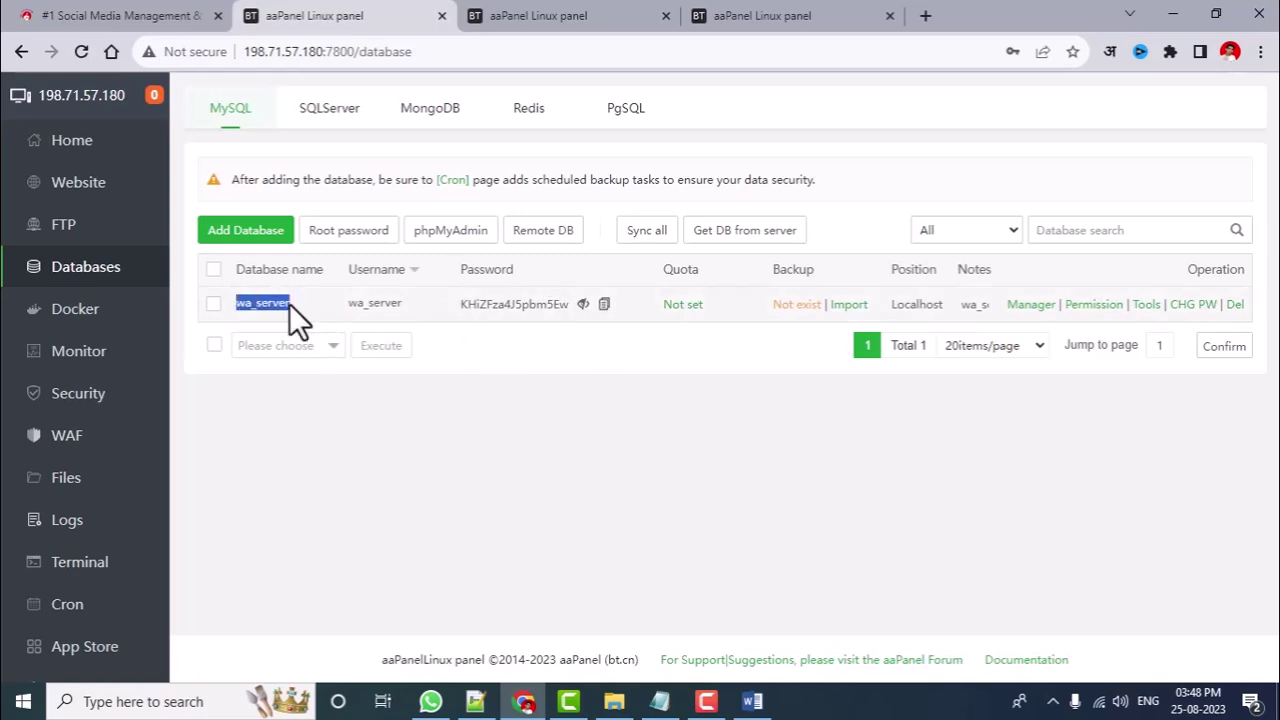
pyautogui.rightClick(282, 308)
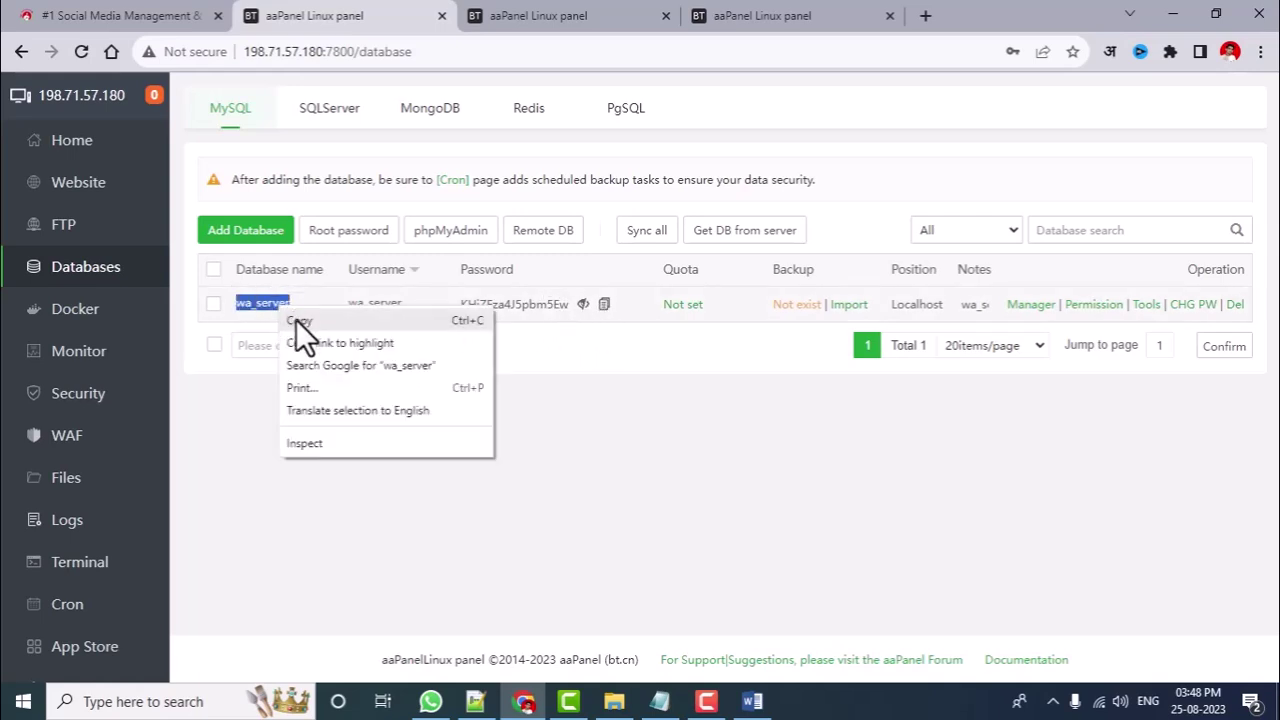
pyautogui.click(296, 319)
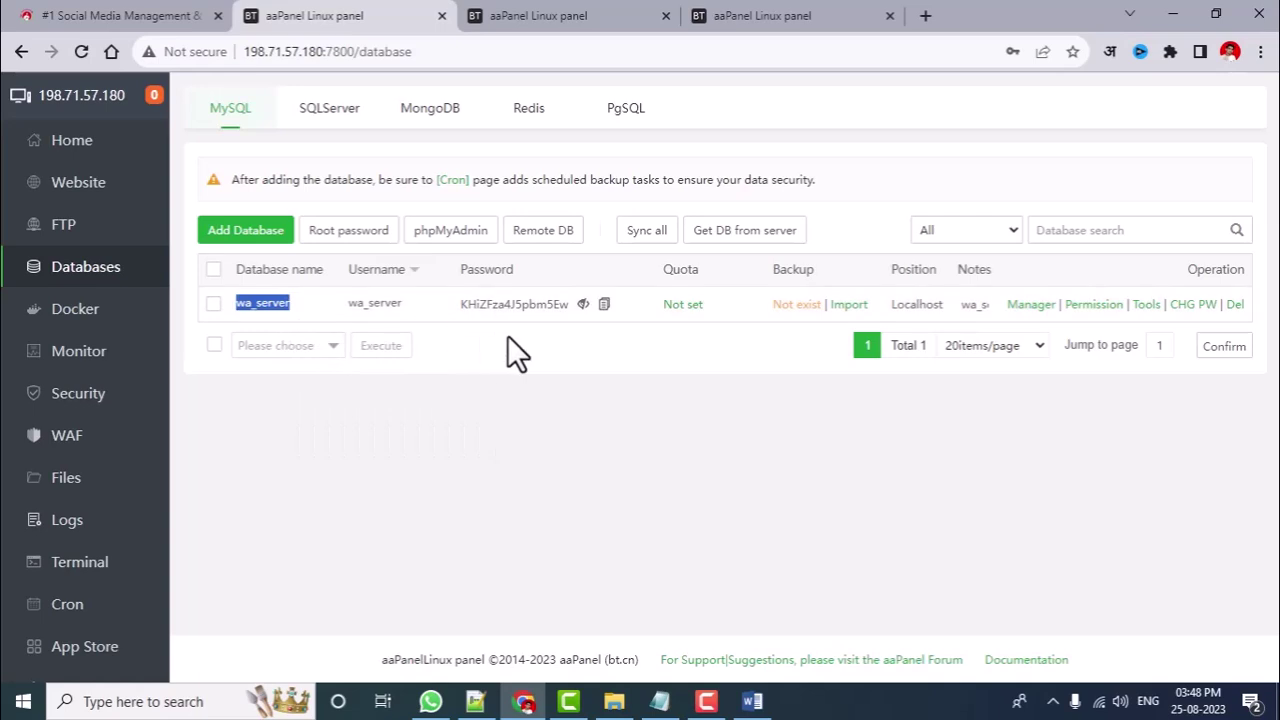
pyautogui.click(604, 305)
pyautogui.press('super+v')
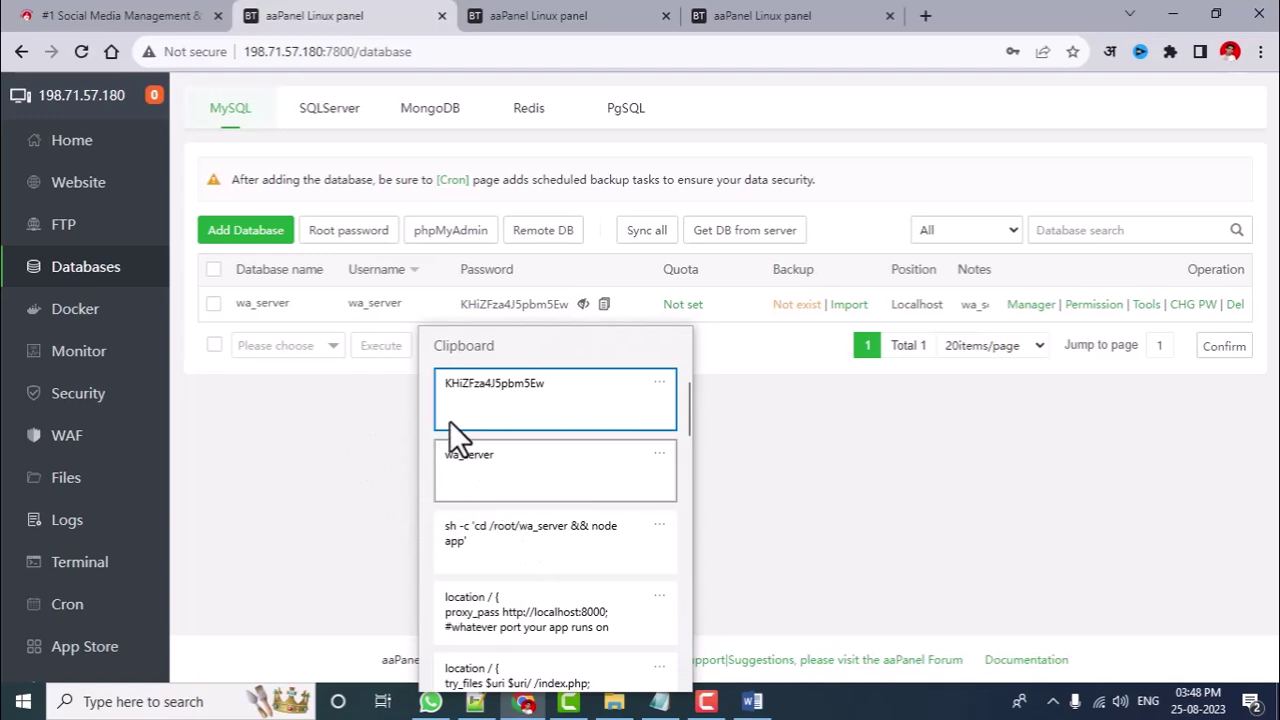
pyautogui.click(322, 497)
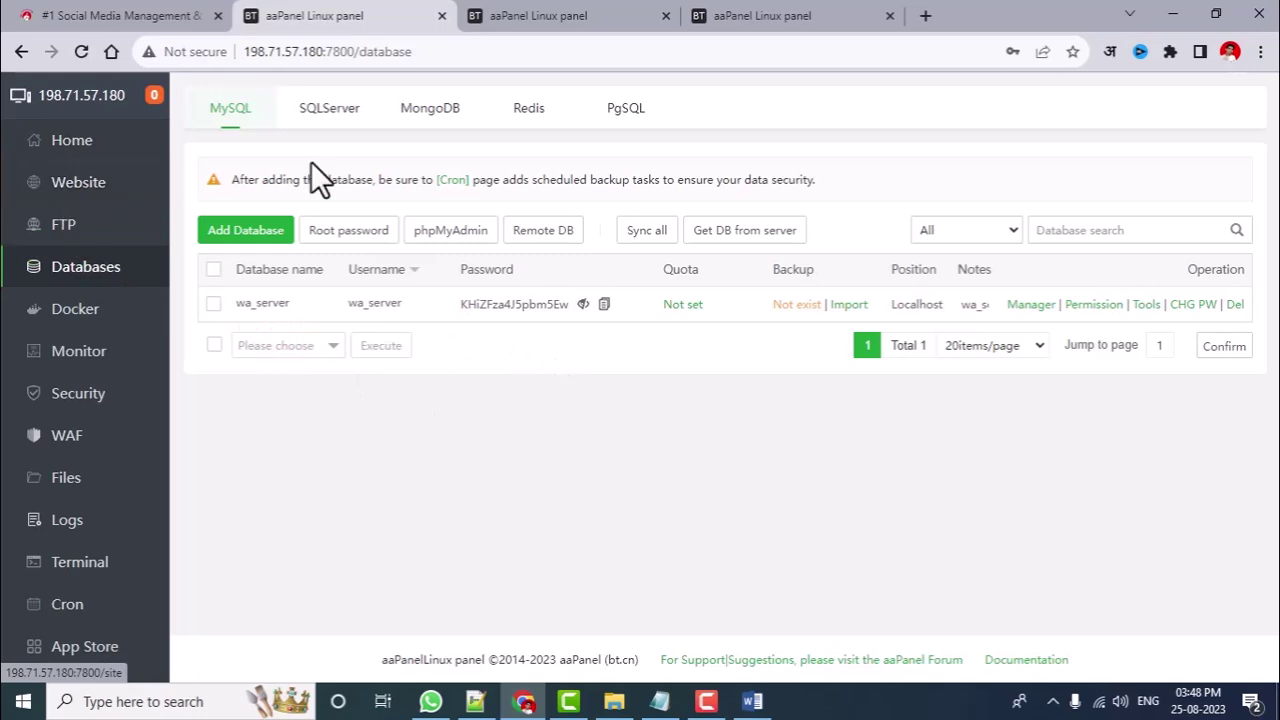
# - Open the .env file from the globaljio.com site's document root in the online text editor
pyautogui.click(70, 200)
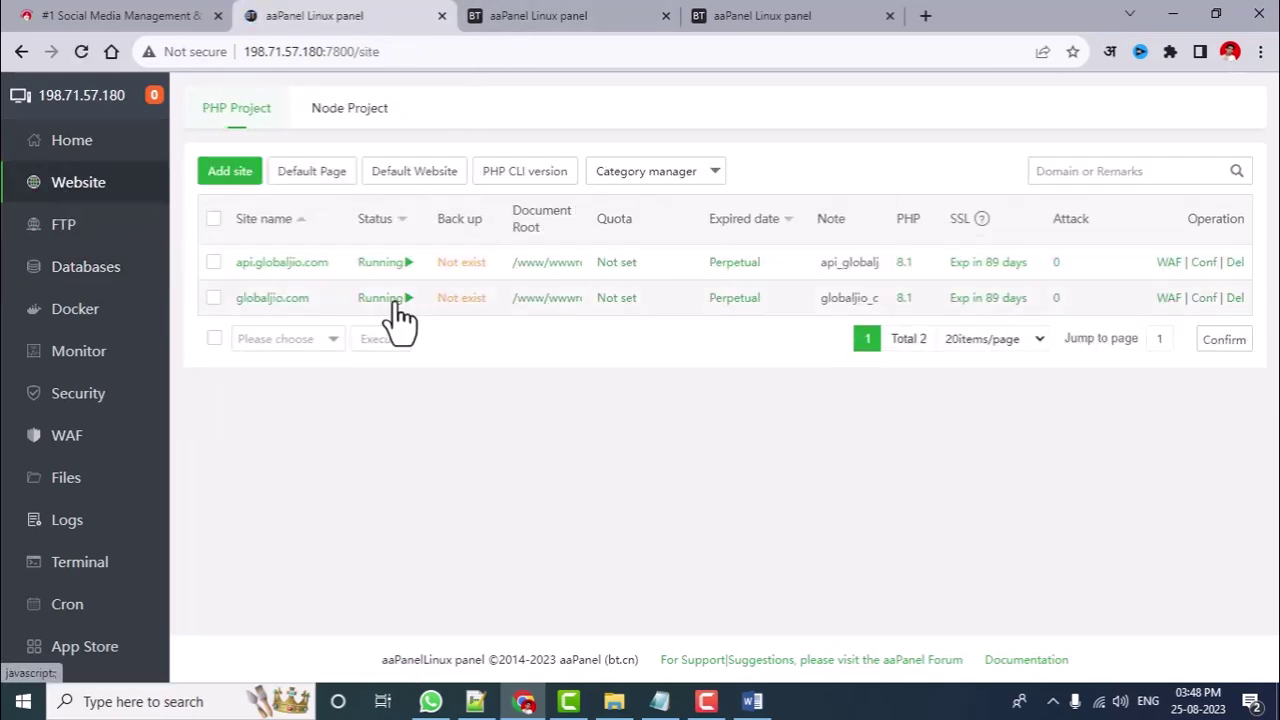
pyautogui.click(545, 298)
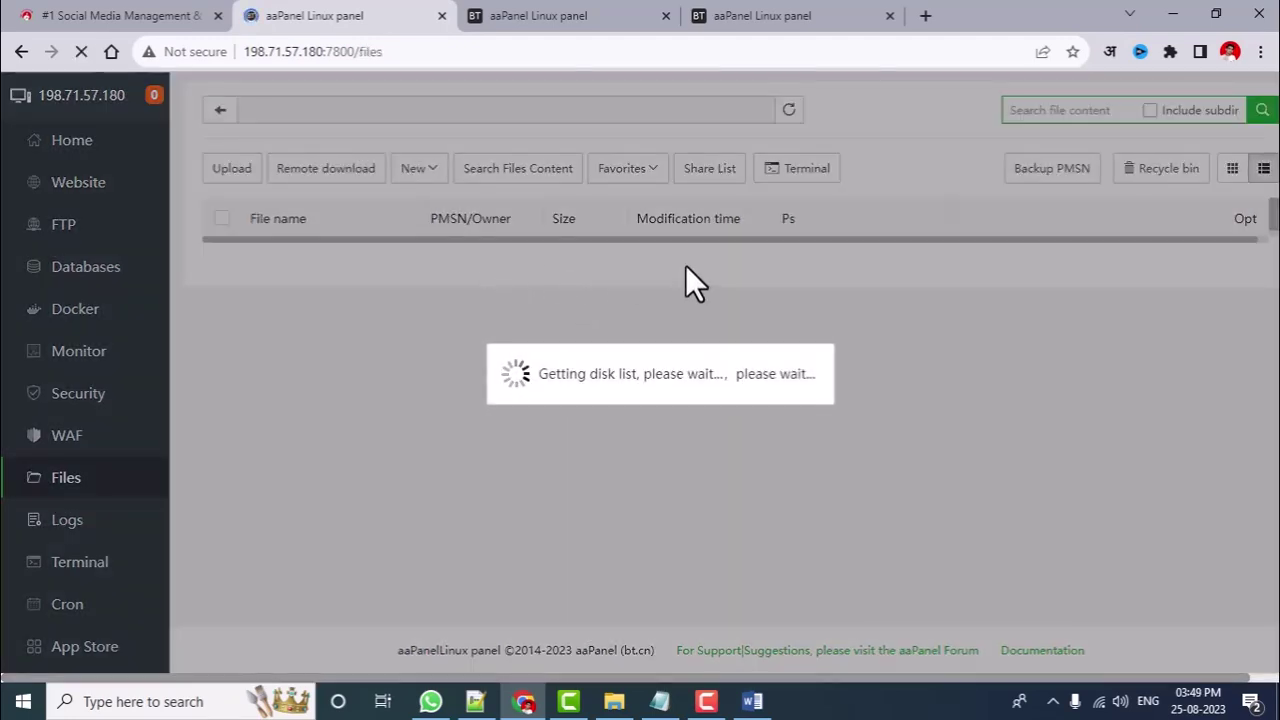
pyautogui.scroll(-2, 300, 320)
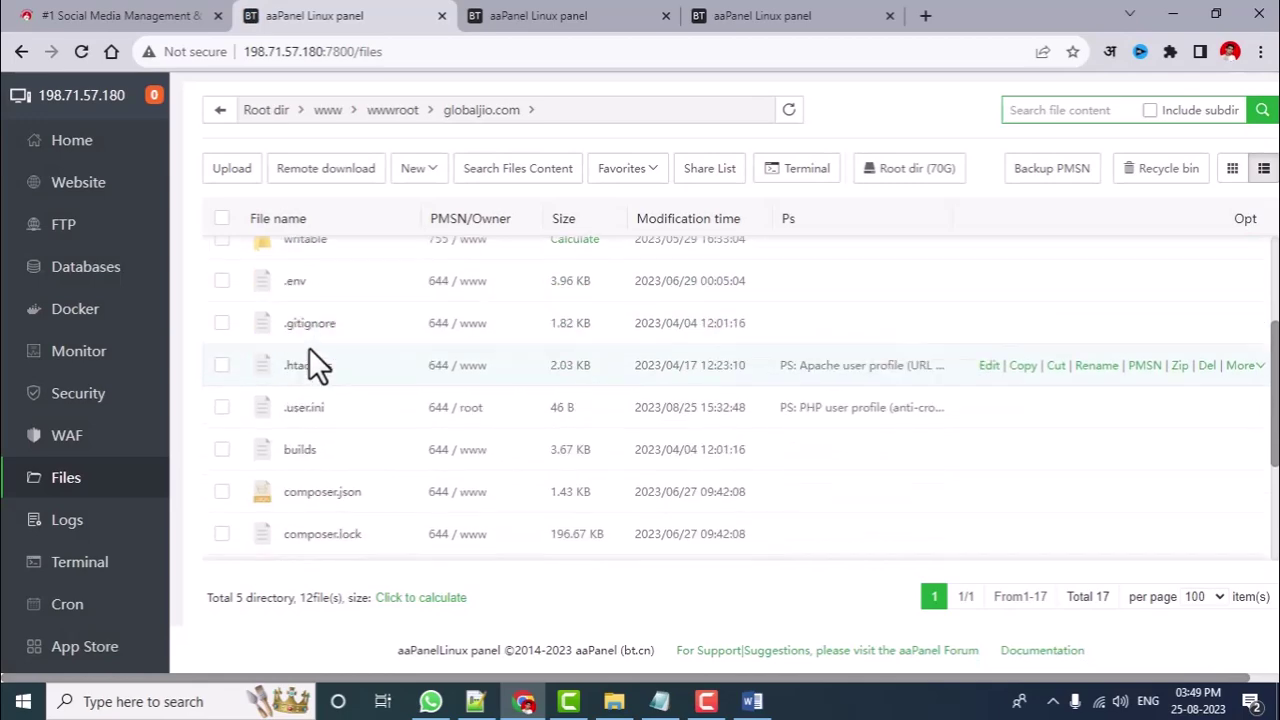
pyautogui.doubleClick(300, 300)
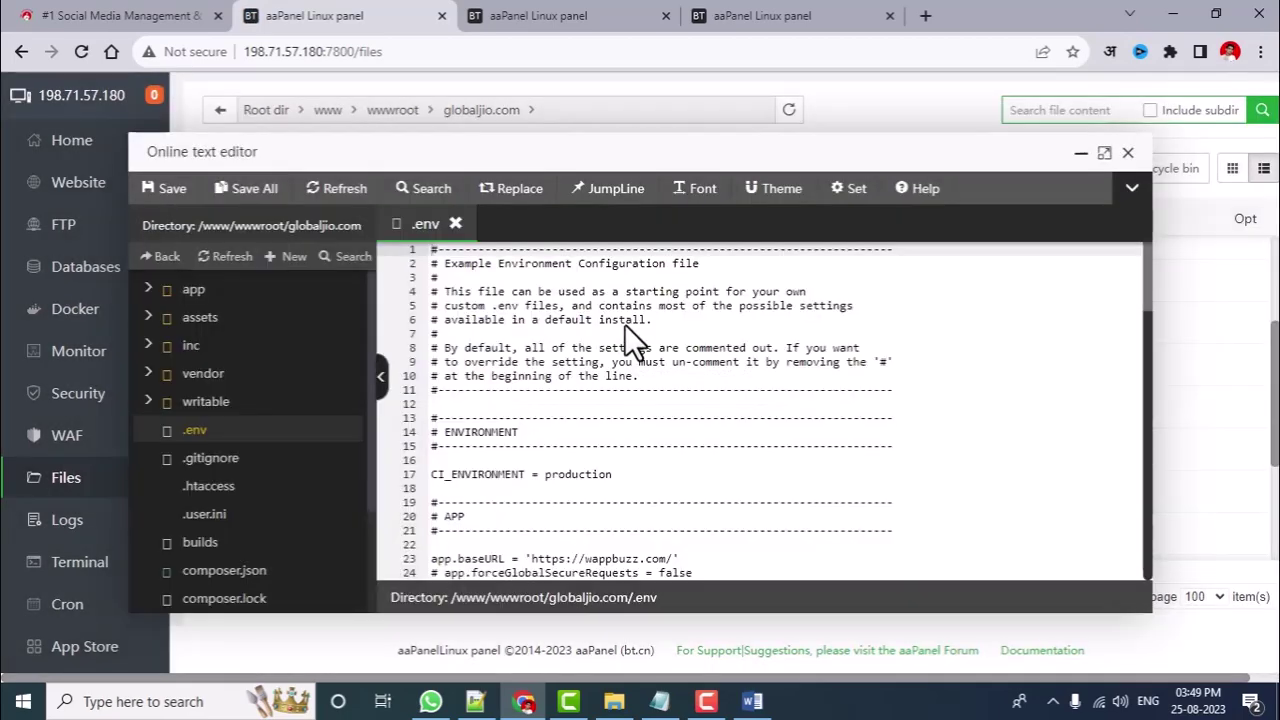
# - In the .env file's DATABASE section, set both the default database name and username to wa_server
pyautogui.scroll(-7, 600, 347)
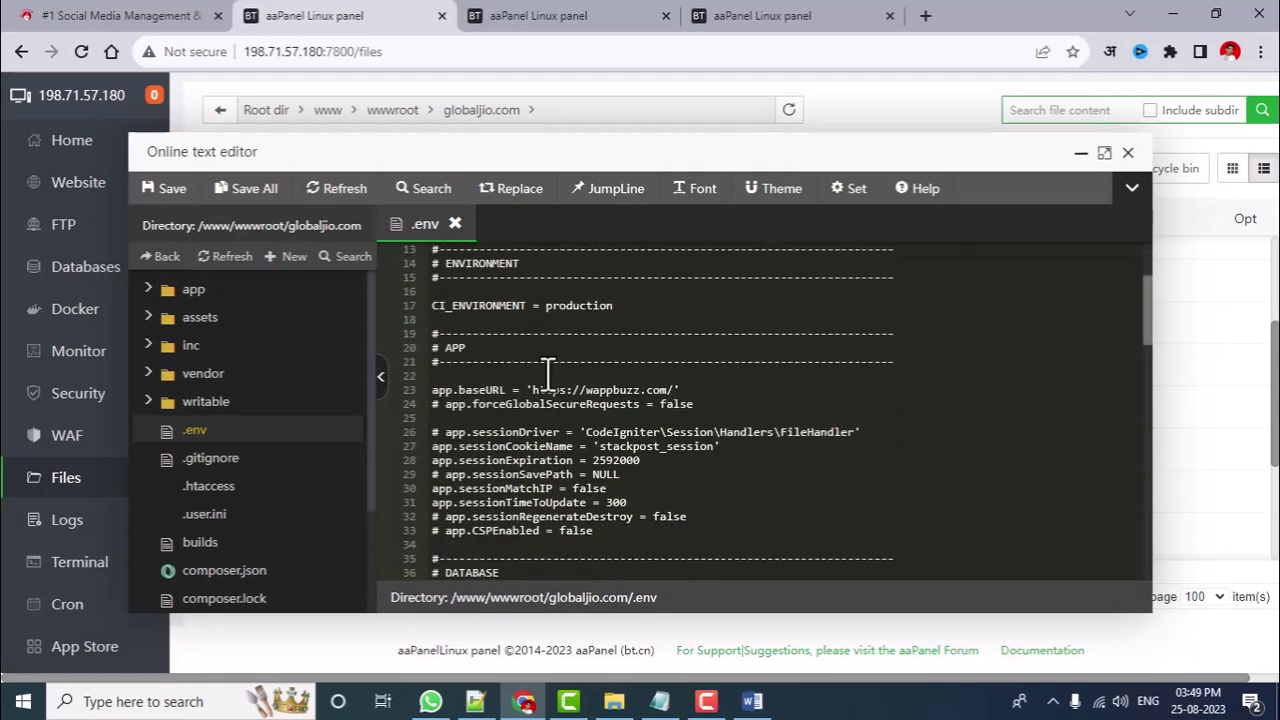
pyautogui.scroll(-3, 468, 397)
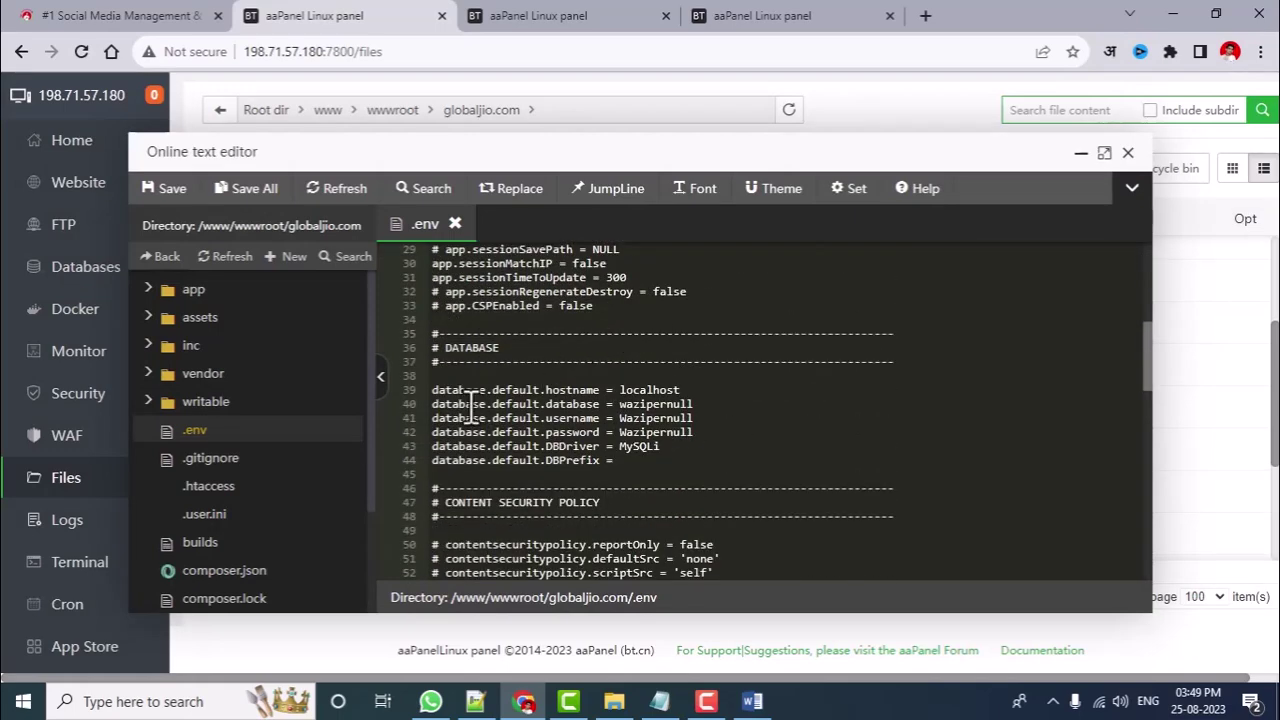
pyautogui.scroll(-2, 660, 390)
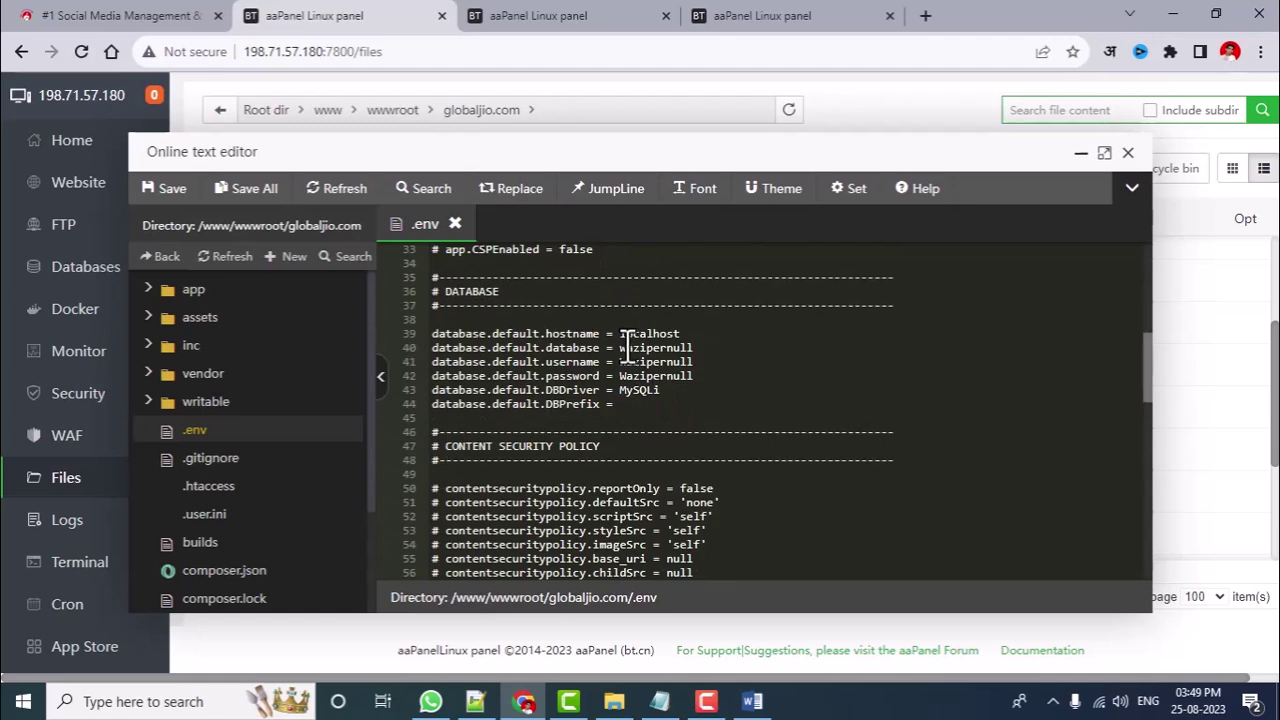
pyautogui.doubleClick(694, 348)
pyautogui.press('super+v')
pyautogui.click(781, 308)
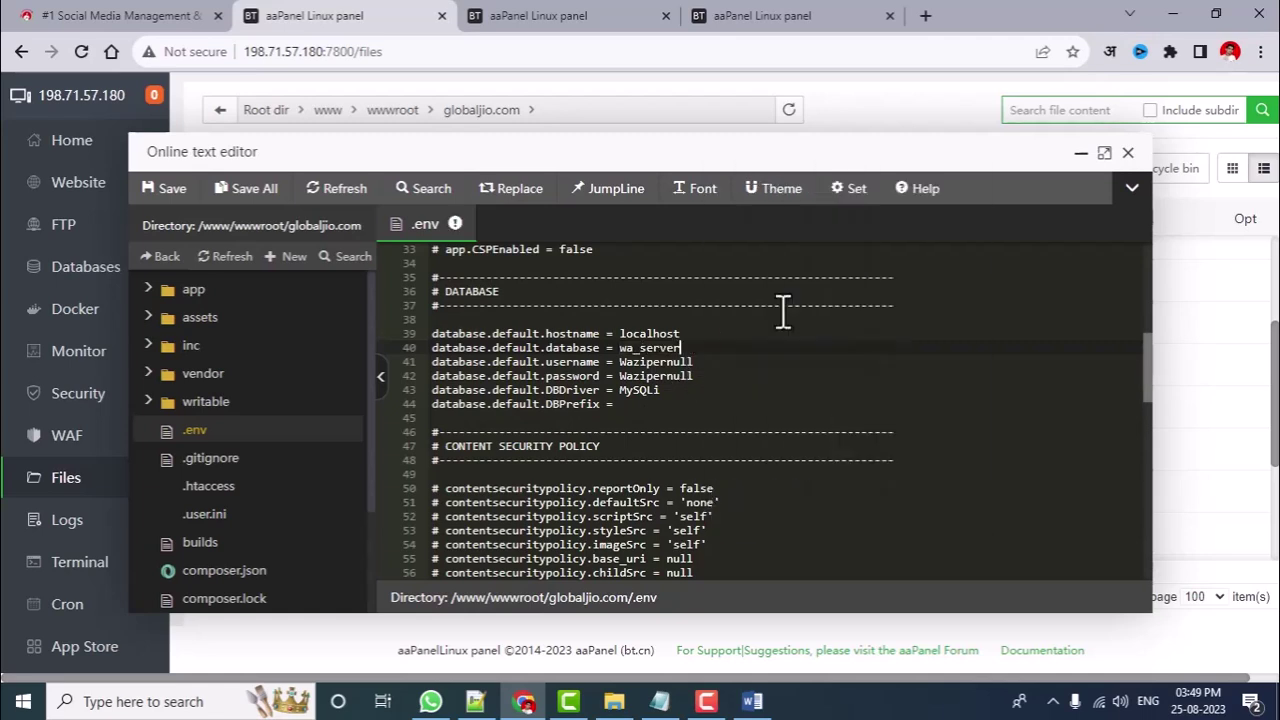
pyautogui.moveTo(621, 368); pyautogui.dragTo(697, 368)
pyautogui.press('super+v')
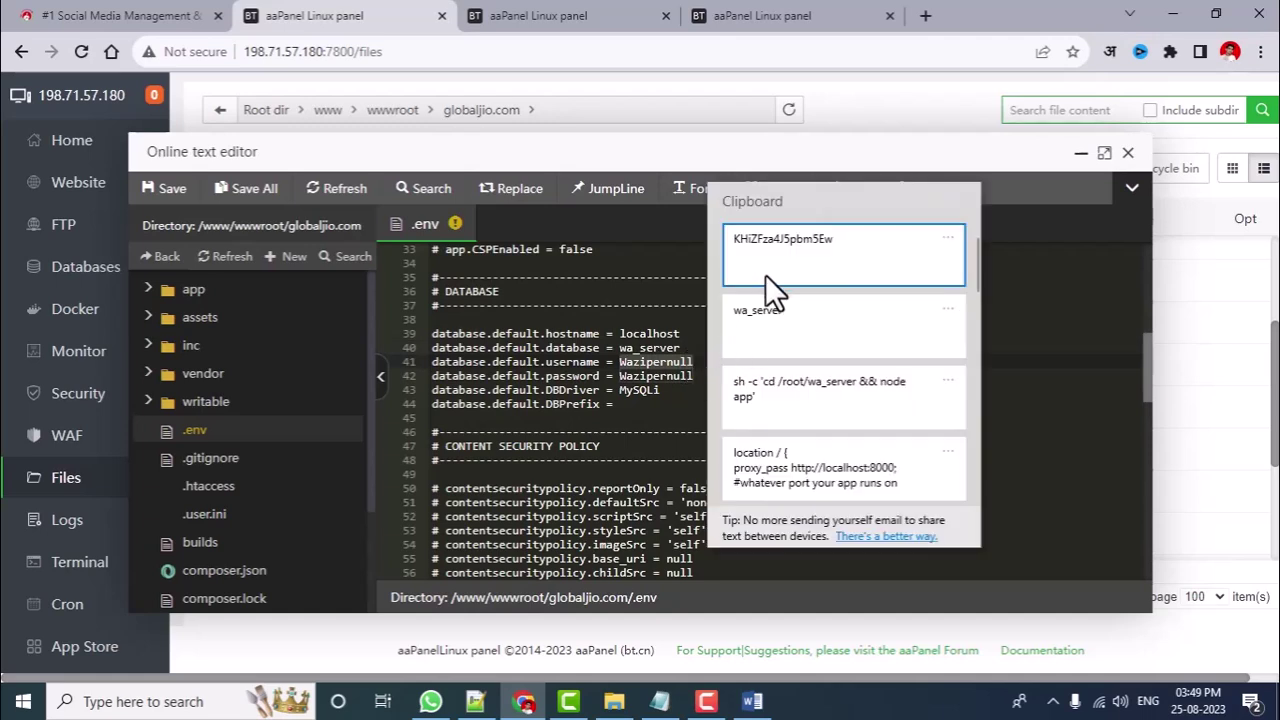
pyautogui.click(754, 320)
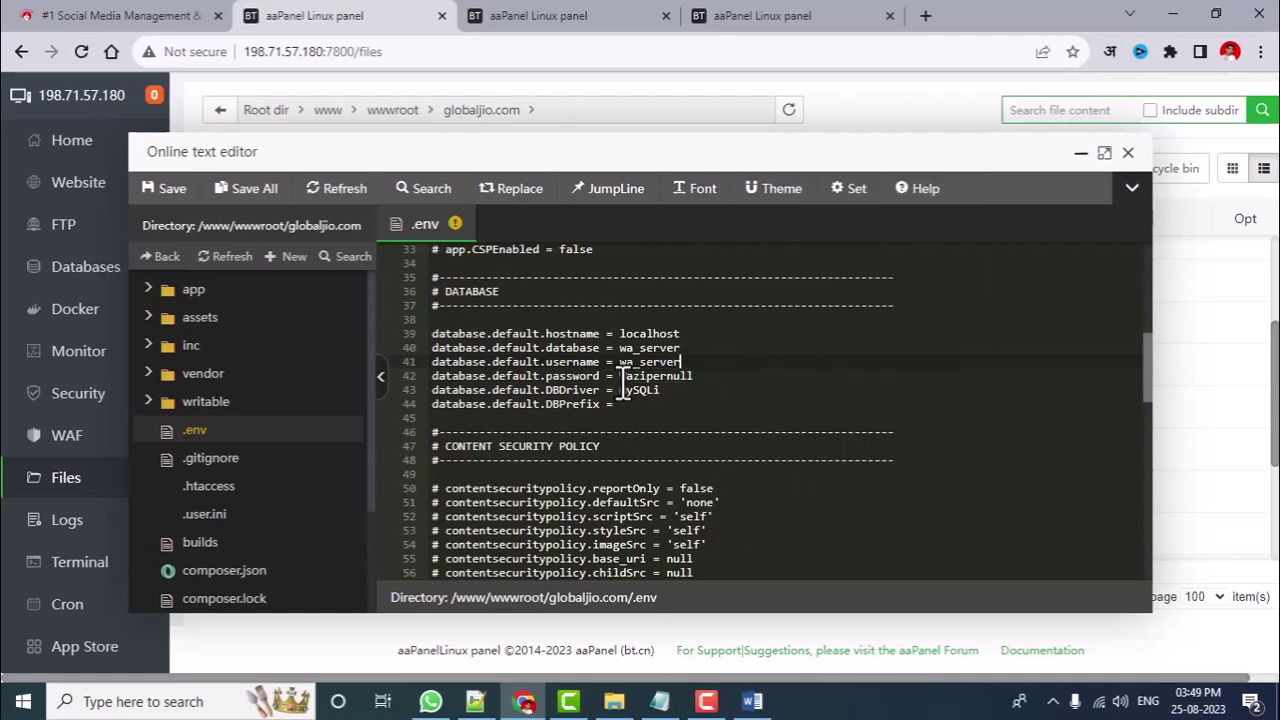
# - Replace the database.default.password value in the .env file with the copied database password
pyautogui.moveTo(620, 377); pyautogui.dragTo(692, 380)
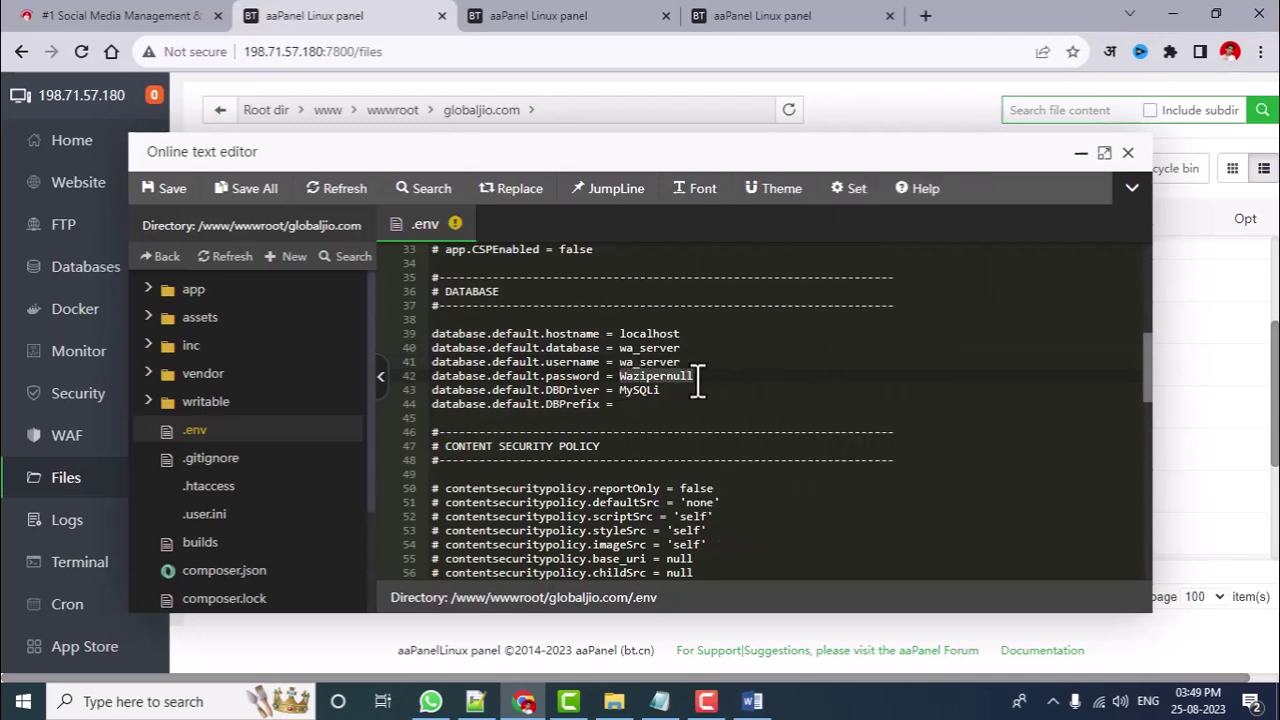
pyautogui.press('super+v')
pyautogui.click(806, 83)
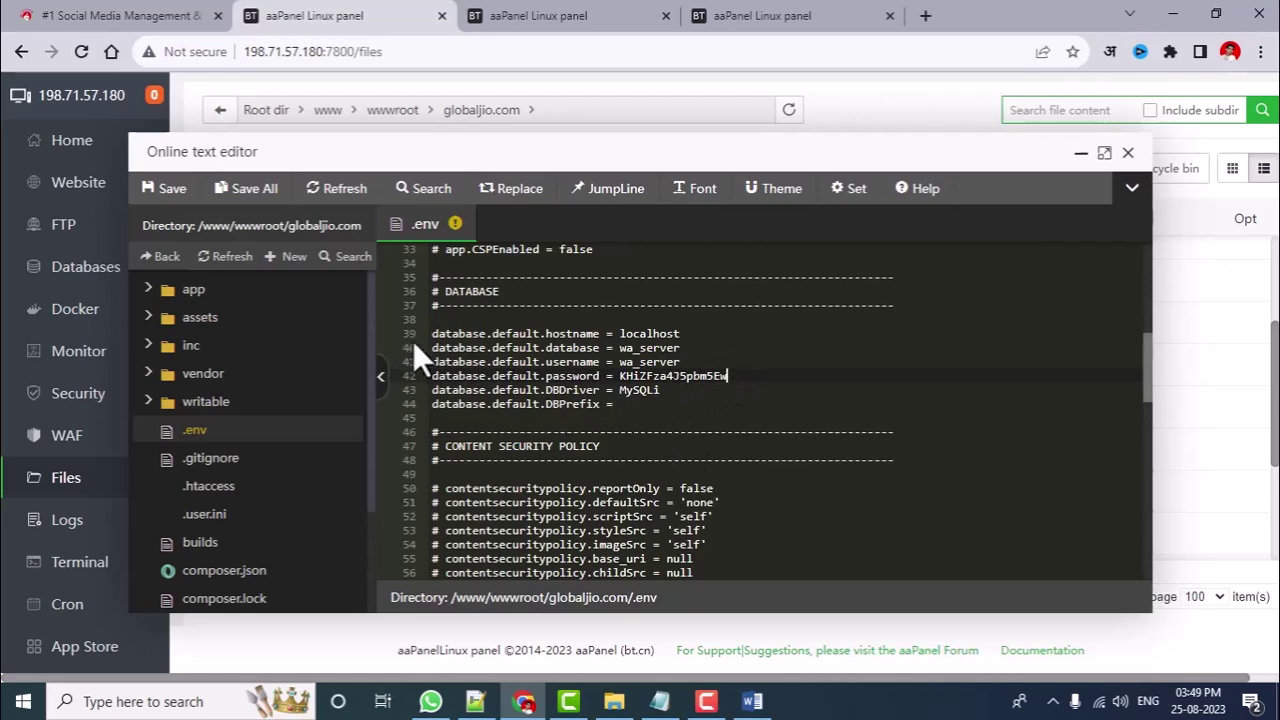
# - Locate the app.baseURL line in the .env file and copy the domain globaljio.com from the notes in the other open application
pyautogui.scroll(3, 622, 385)
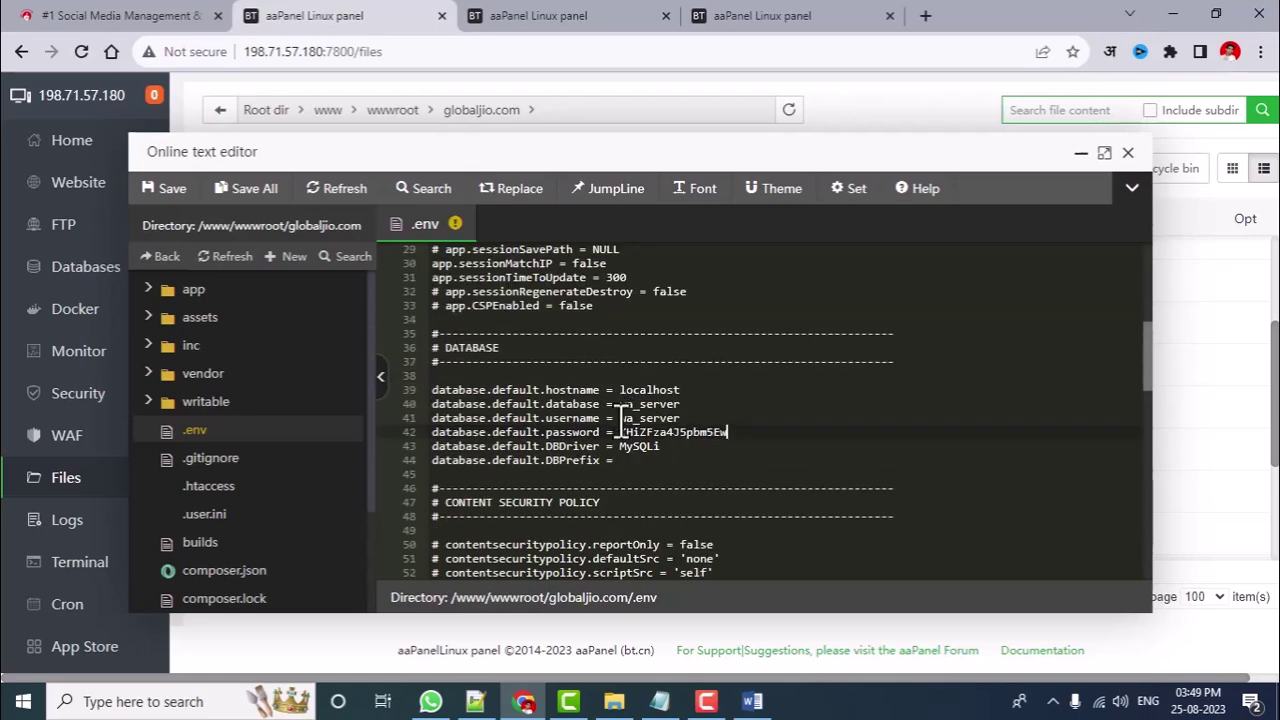
pyautogui.scroll(3, 620, 425)
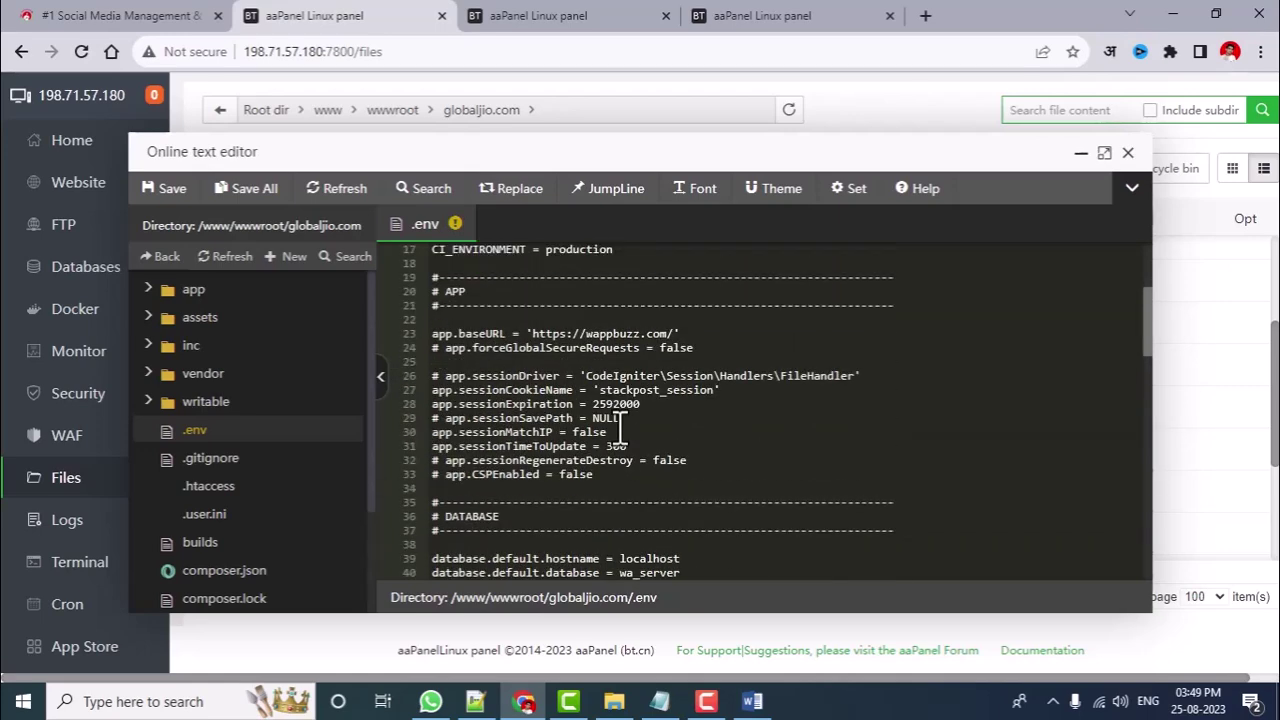
pyautogui.click(588, 336)
pyautogui.write('w')
pyautogui.moveTo(586, 335); pyautogui.dragTo(668, 335)
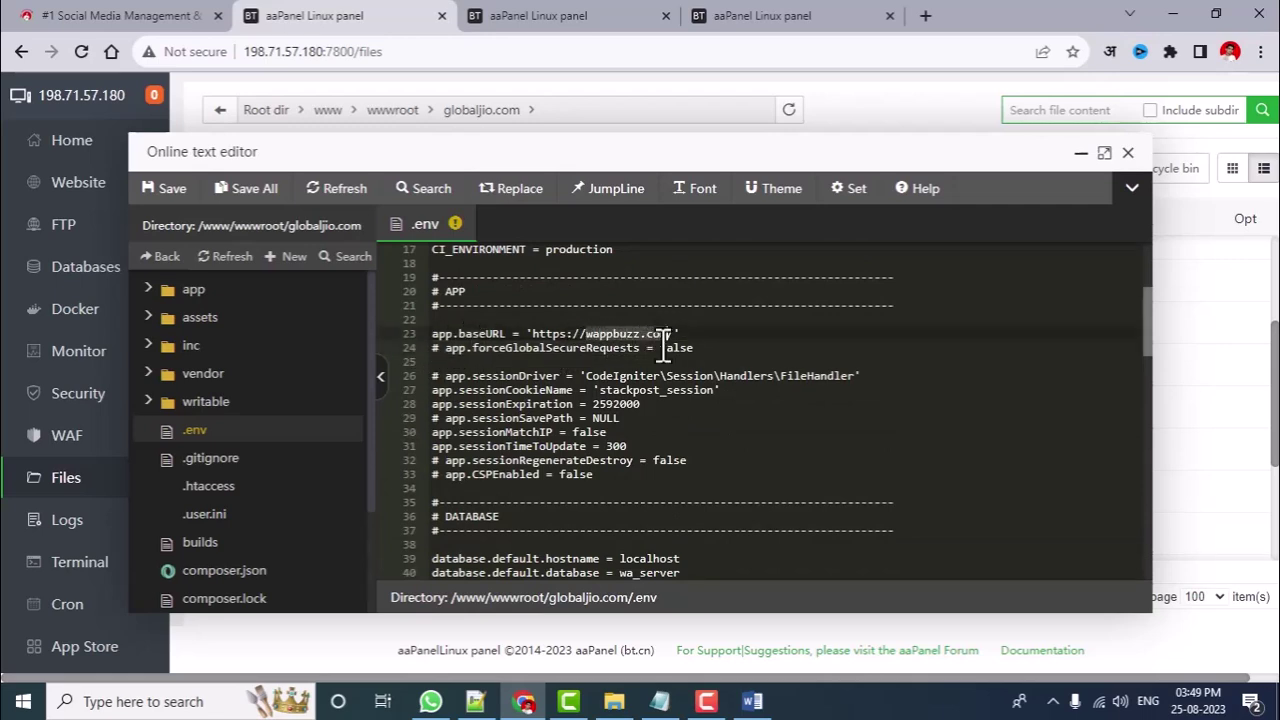
pyautogui.click(557, 15)
pyautogui.click(330, 15)
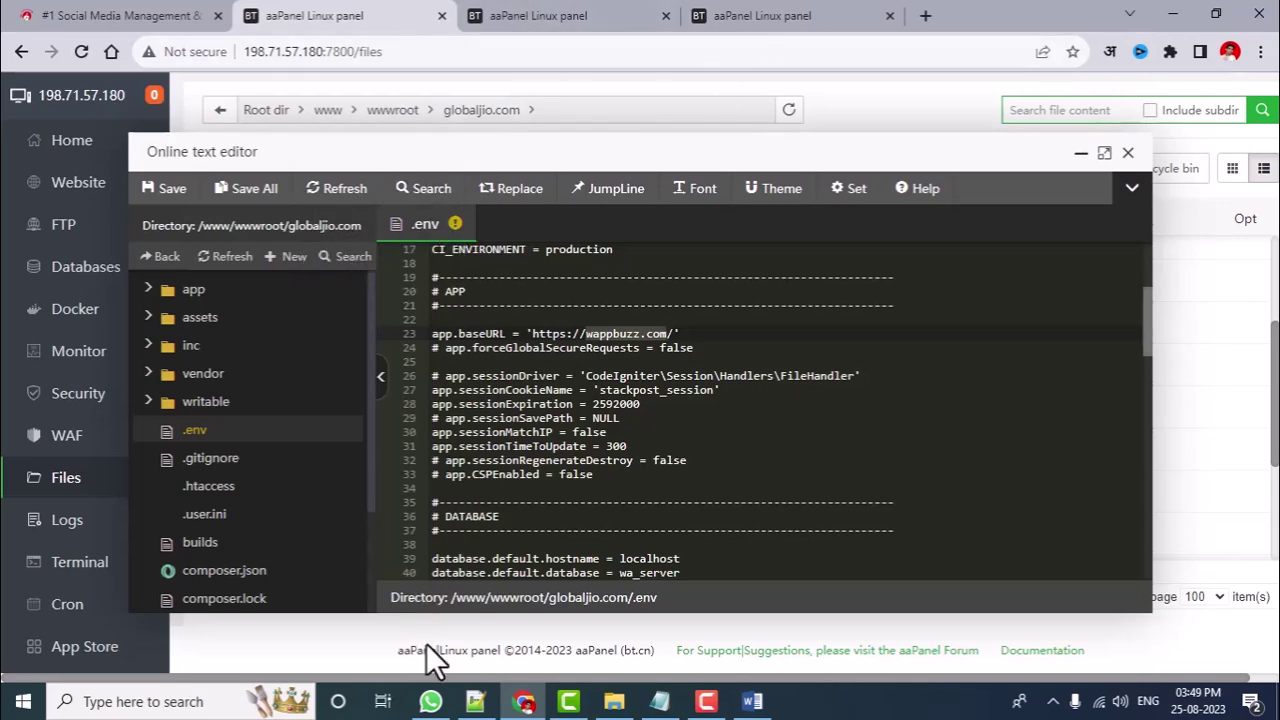
pyautogui.click(475, 701)
pyautogui.moveTo(220, 197); pyautogui.dragTo(90, 197)
pyautogui.rightClick(92, 197)
pyautogui.click(142, 229)
pyautogui.click(728, 348)
pyautogui.moveTo(587, 334); pyautogui.dragTo(670, 333)
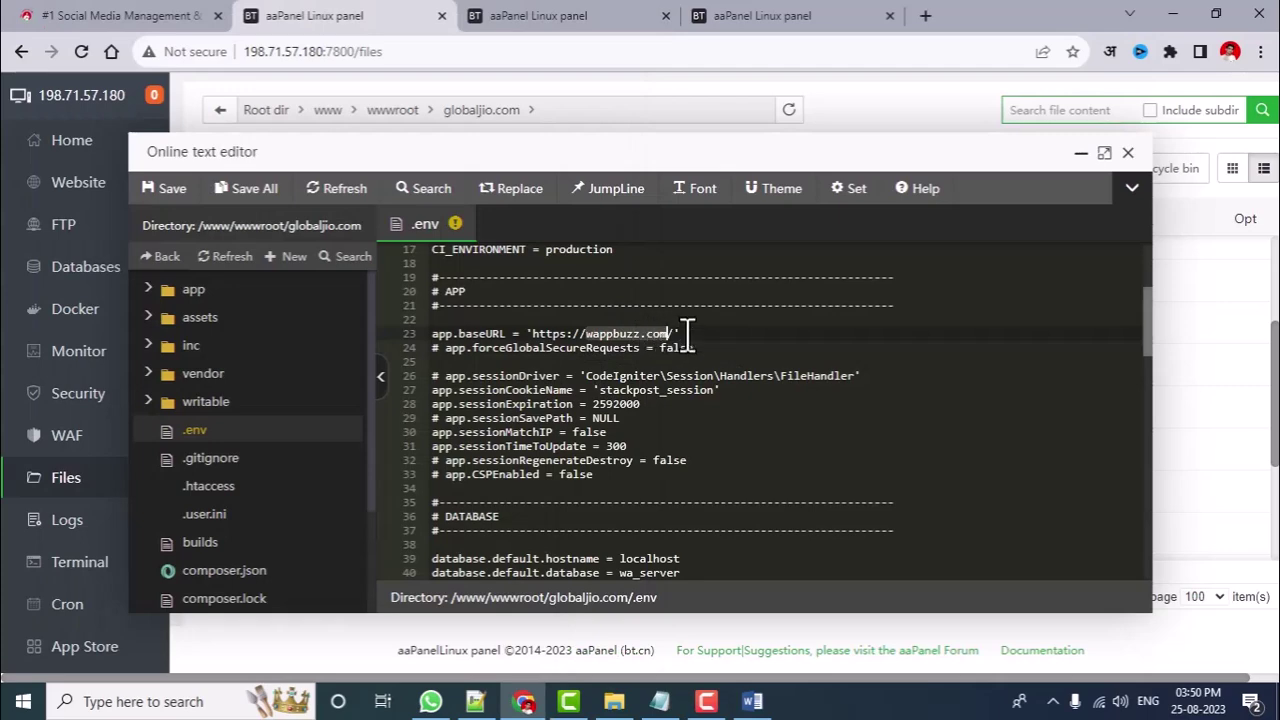
pyautogui.hotkey('ctrl', 'v')
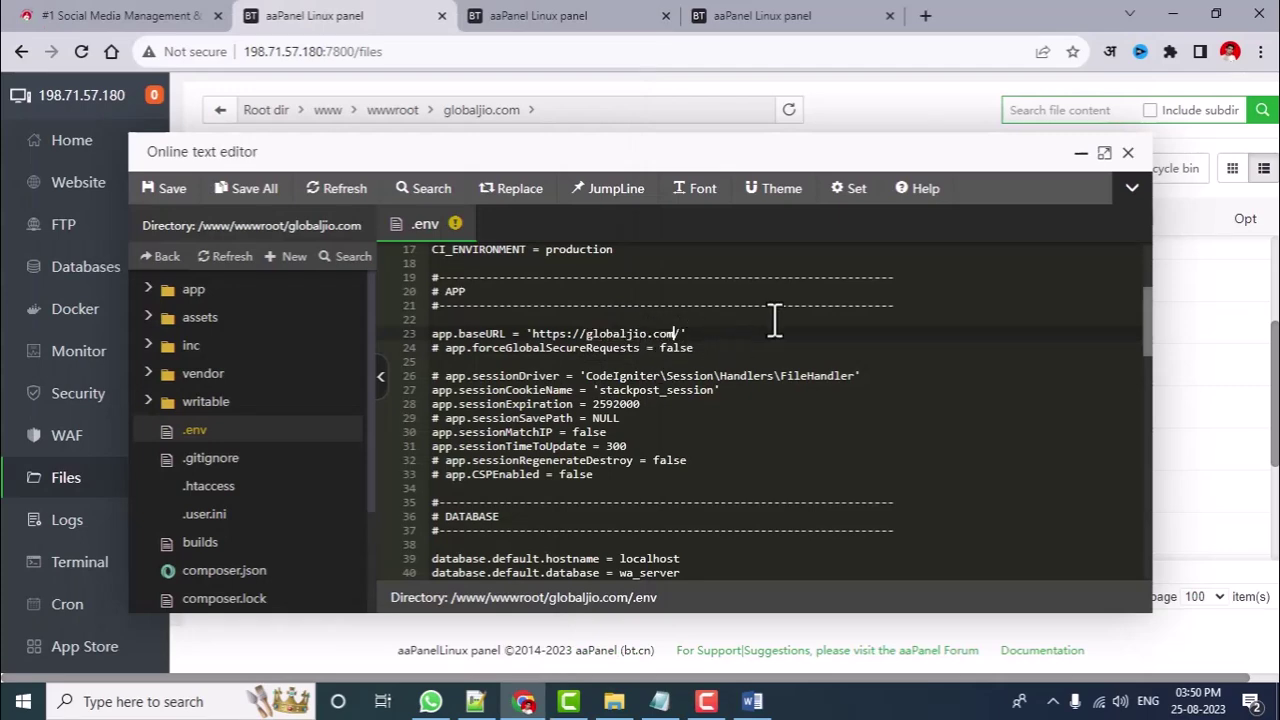
pyautogui.click(168, 190)
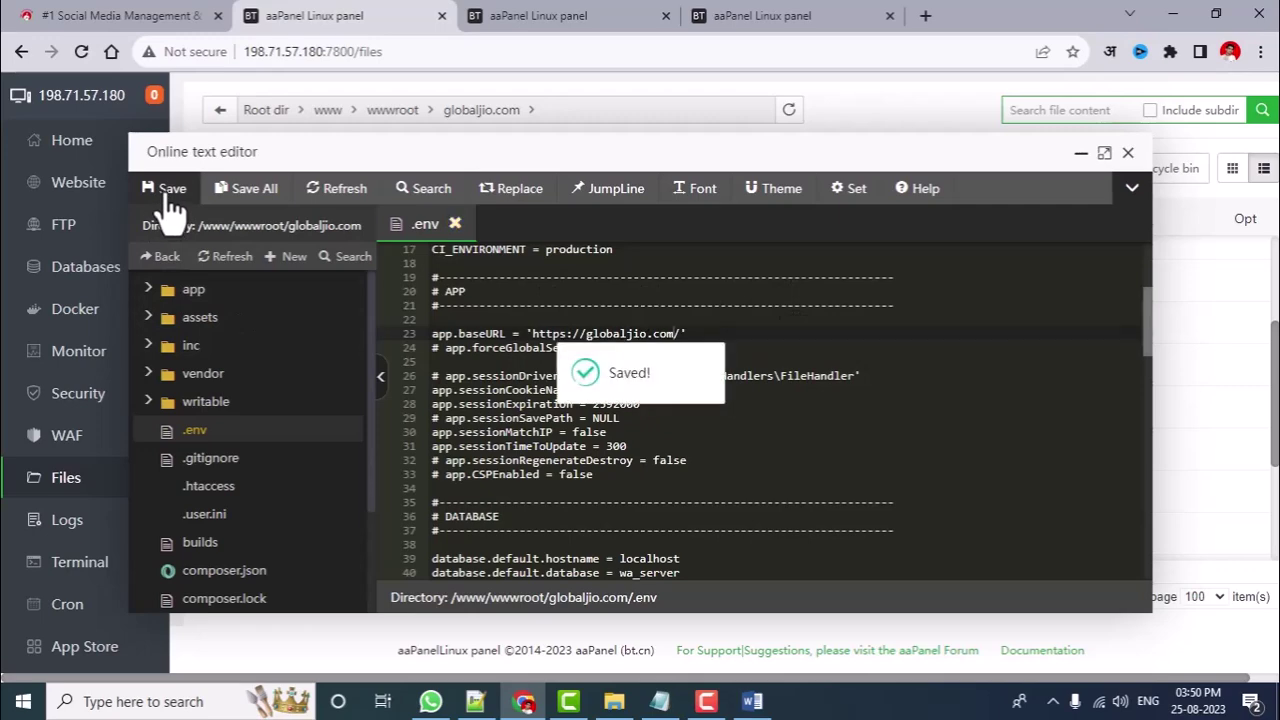
# - Open globaljio.com in a new browser tab and accept the site's cookies
pyautogui.click(924, 17)
pyautogui.hotkey('ctrl', 'v')
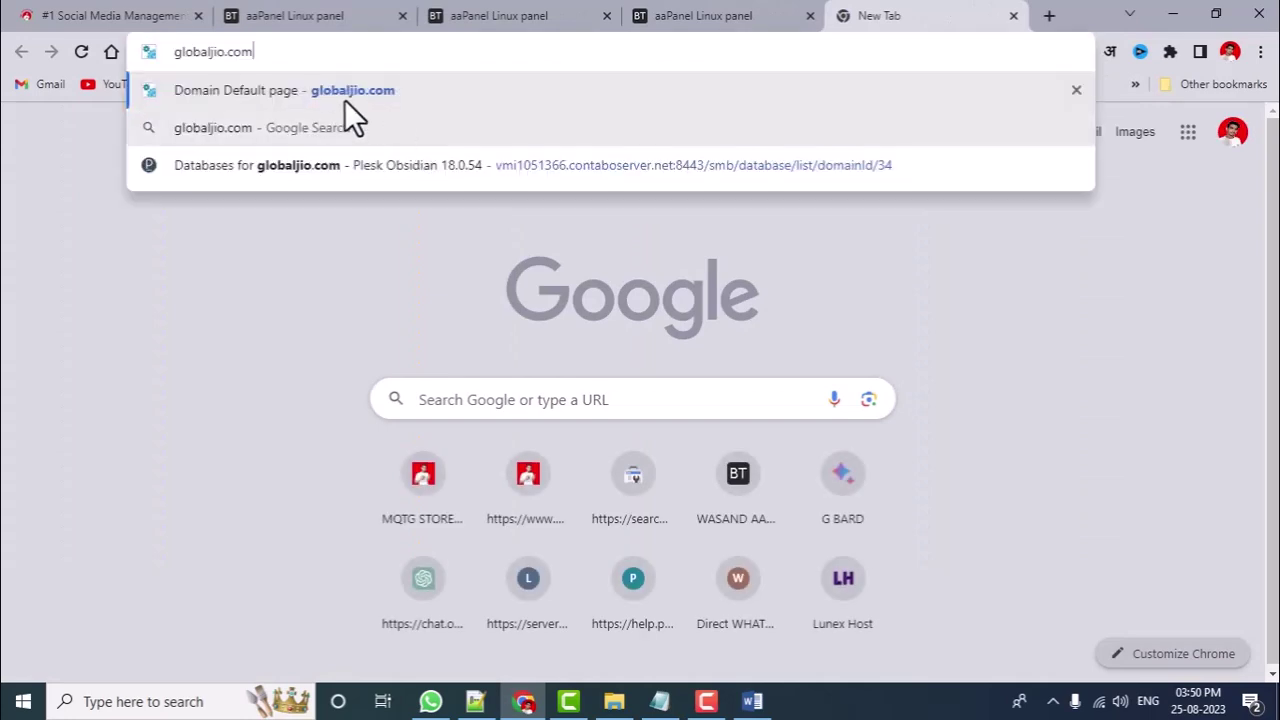
pyautogui.click(320, 91)
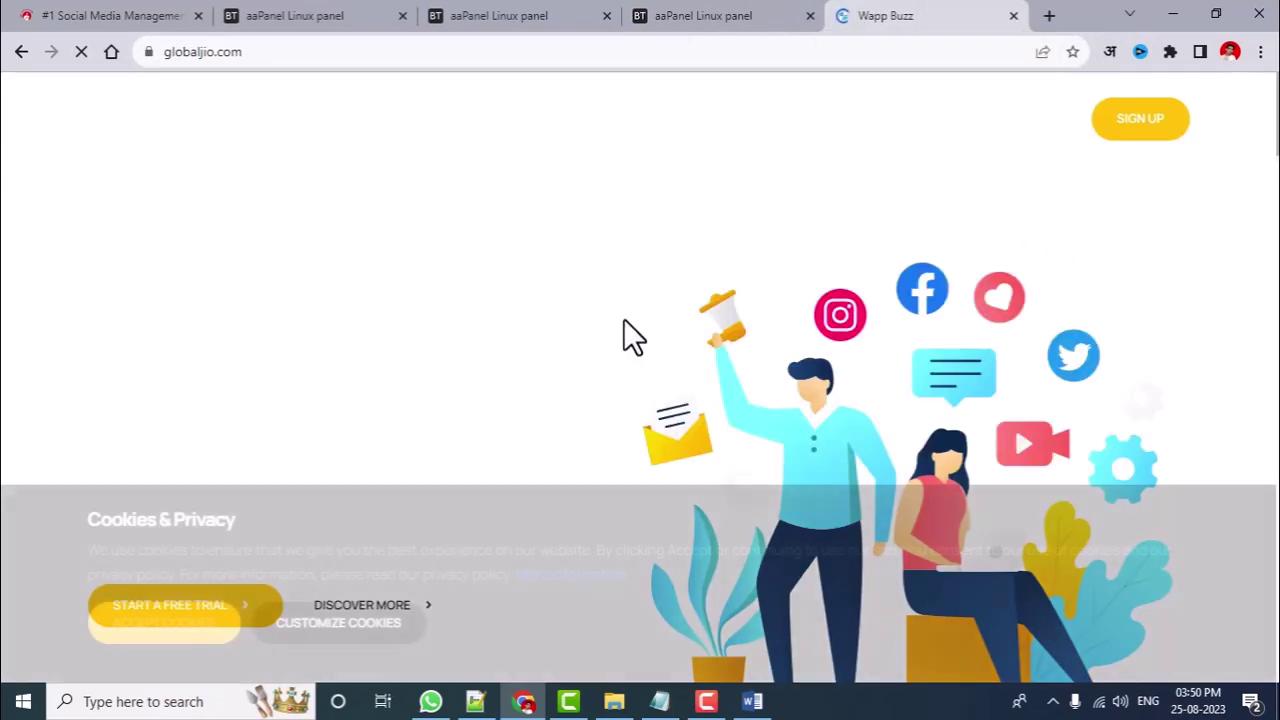
pyautogui.click(143, 633)
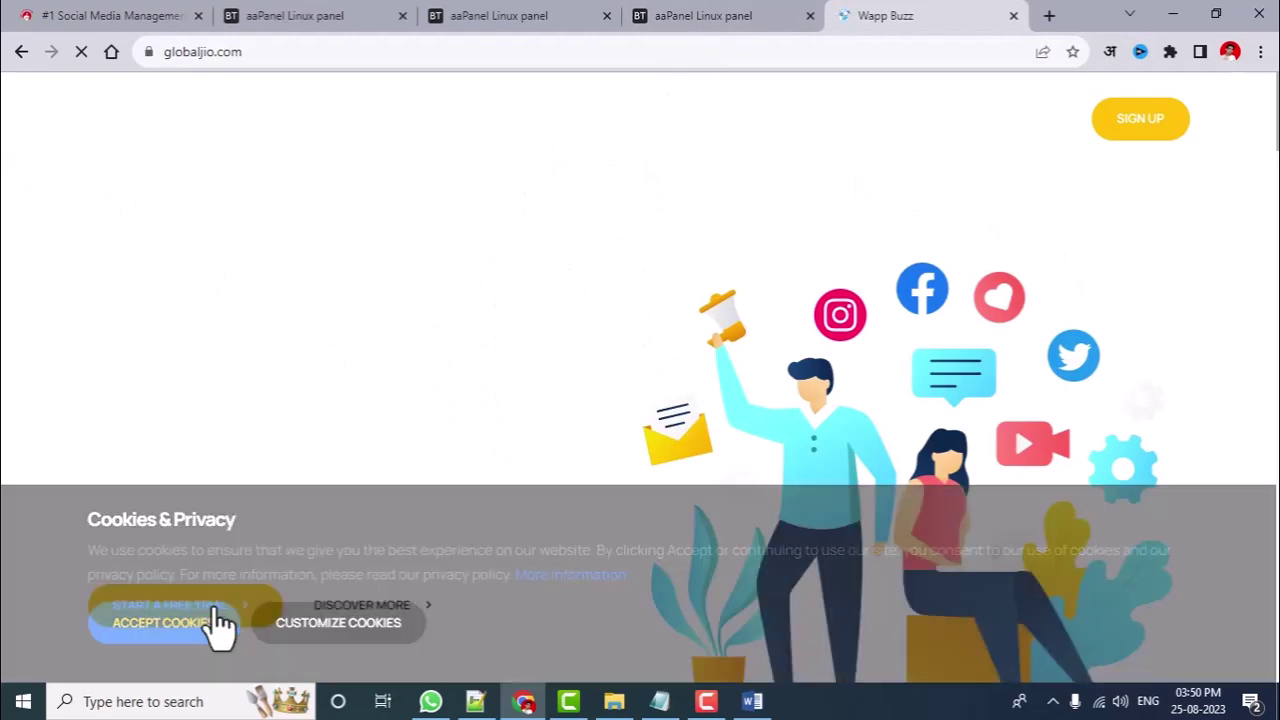
# - Close the two extra aaPanel browser tabs showing the Databases page and the wa_server folder
pyautogui.click(751, 24)
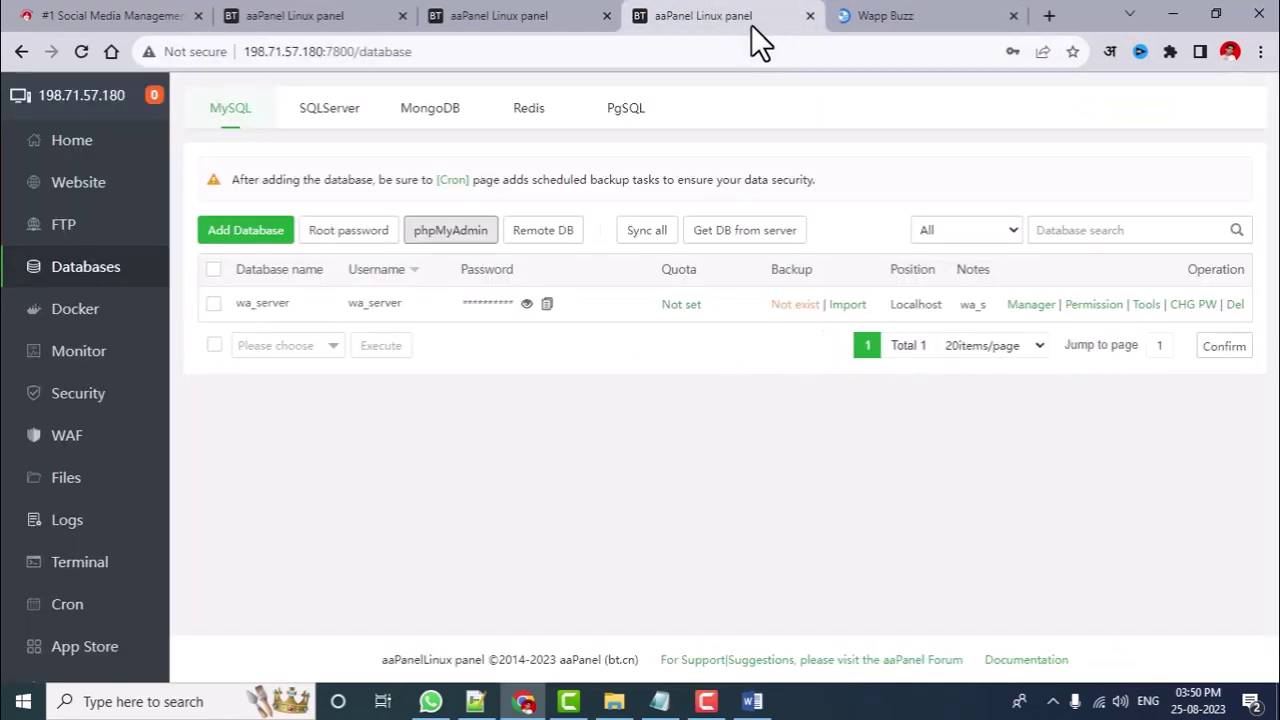
pyautogui.click(809, 16)
pyautogui.click(500, 20)
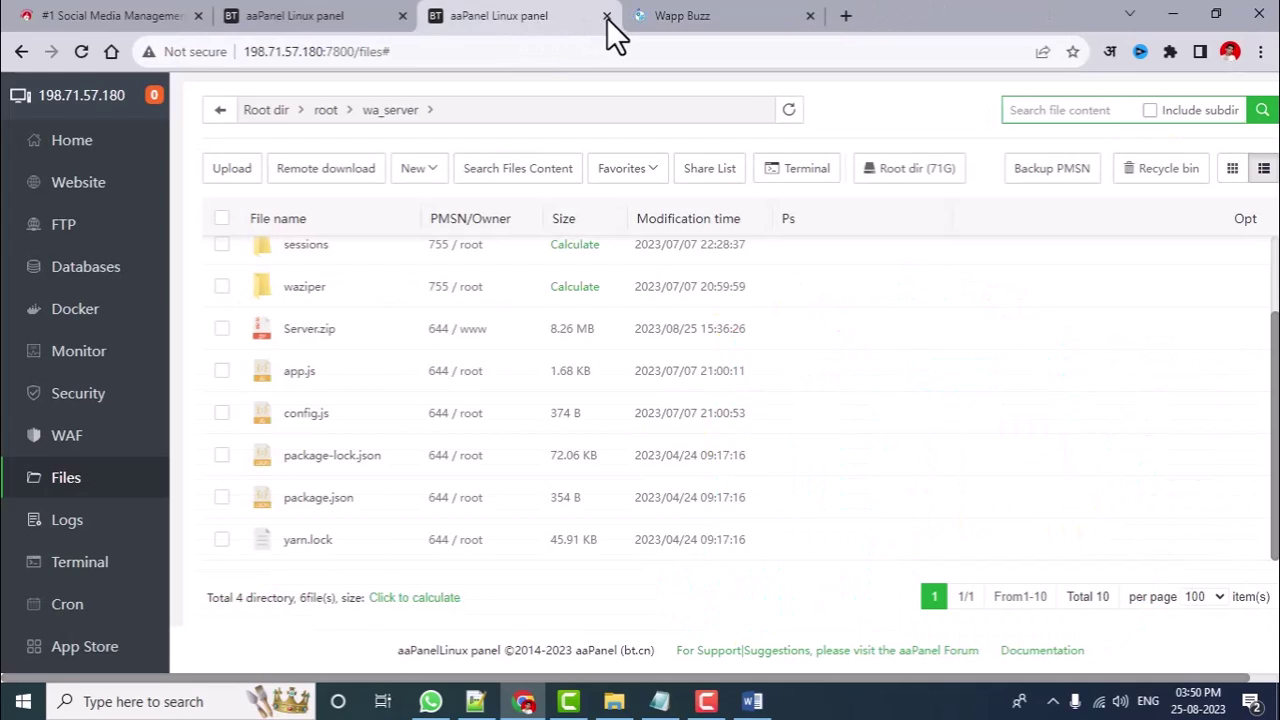
pyautogui.click(606, 16)
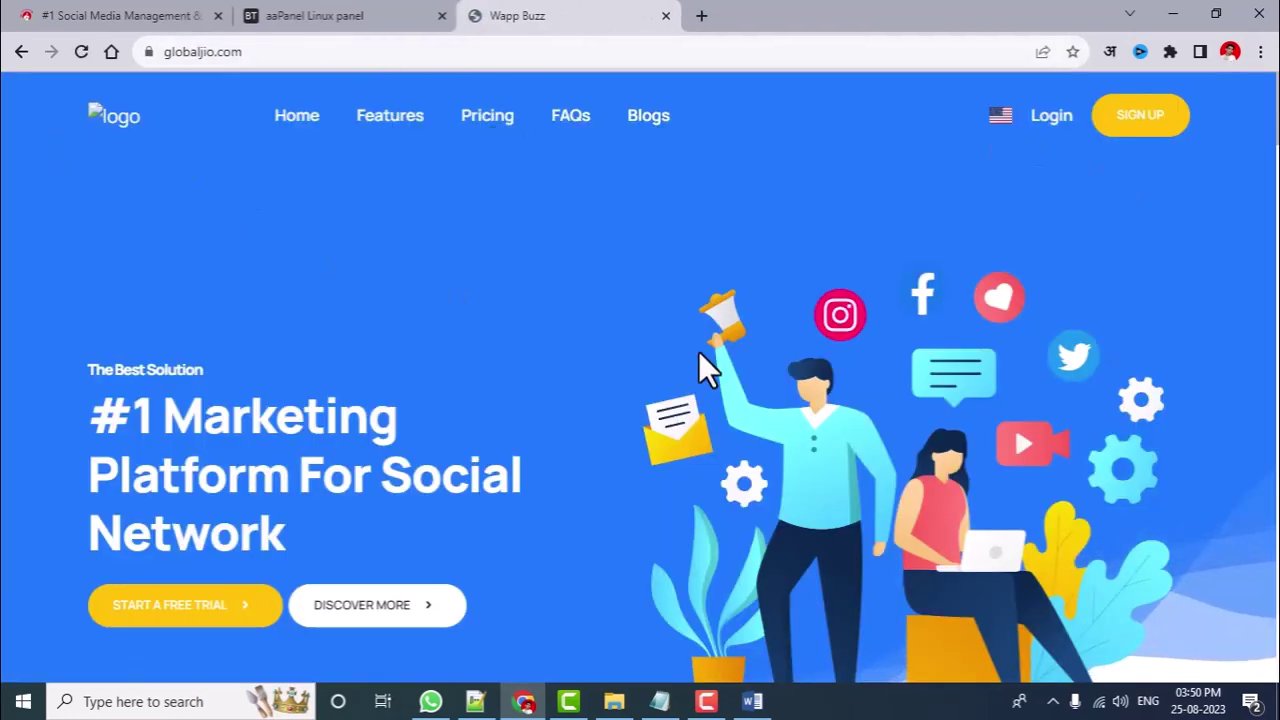
# - Look through the globaljio.com landing page and open its login page
pyautogui.scroll(-15, 323, 460)
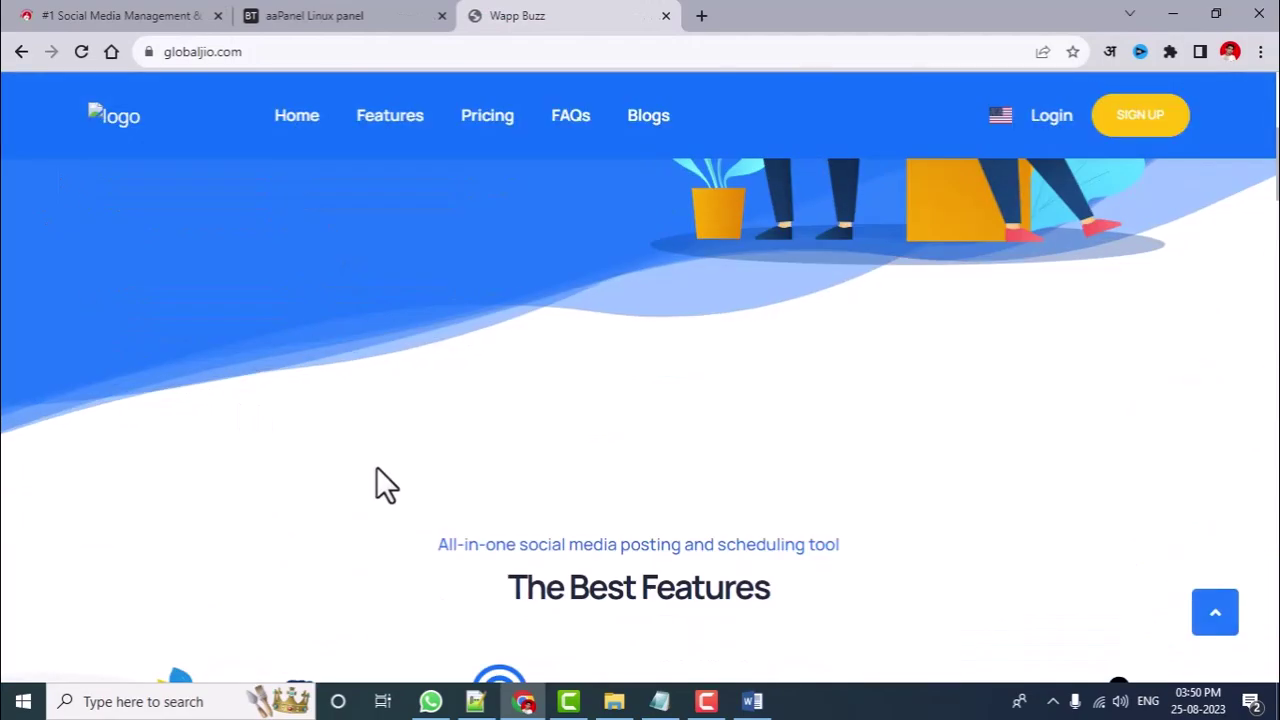
pyautogui.scroll(-10, 1106, 477)
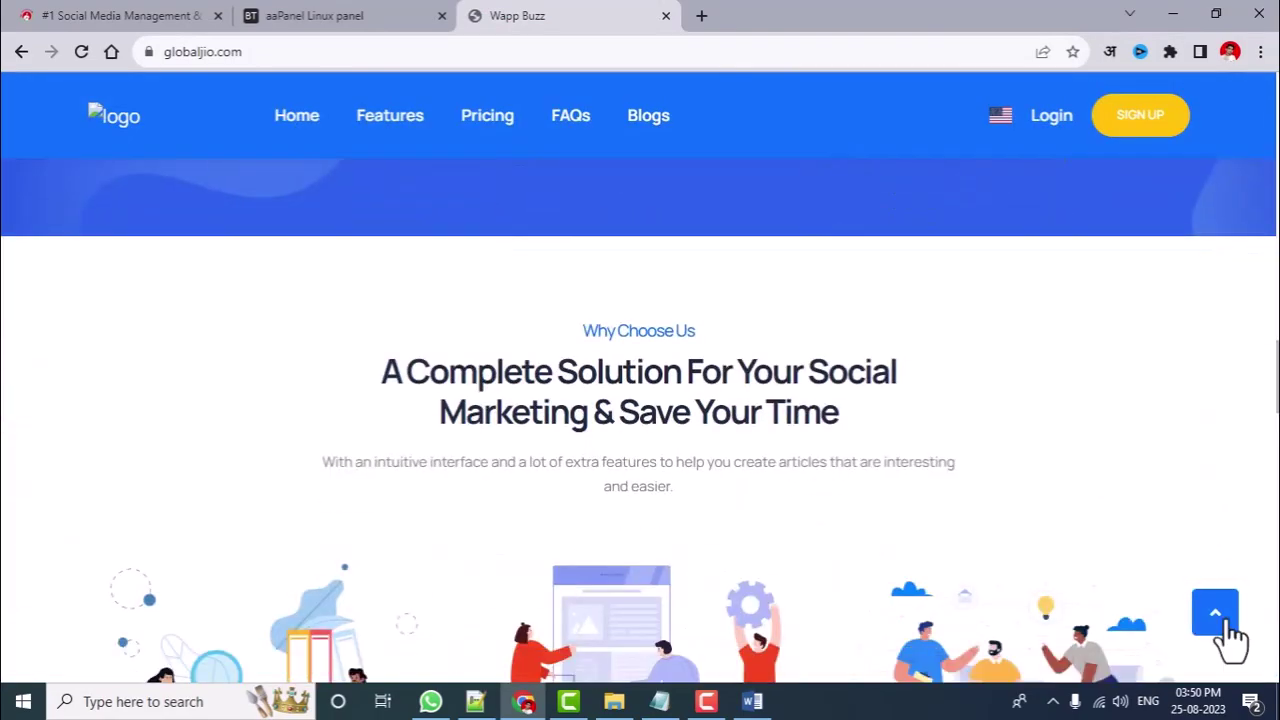
pyautogui.scroll(20, 1218, 402)
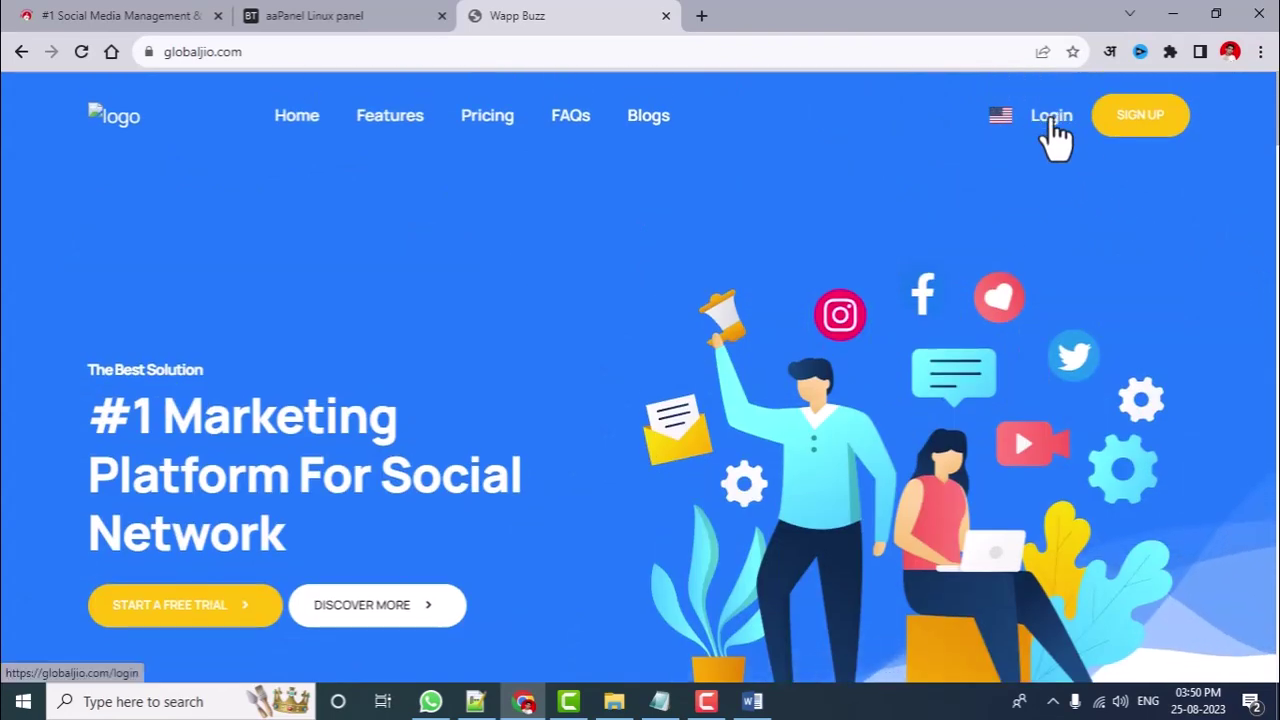
pyautogui.click(1052, 118)
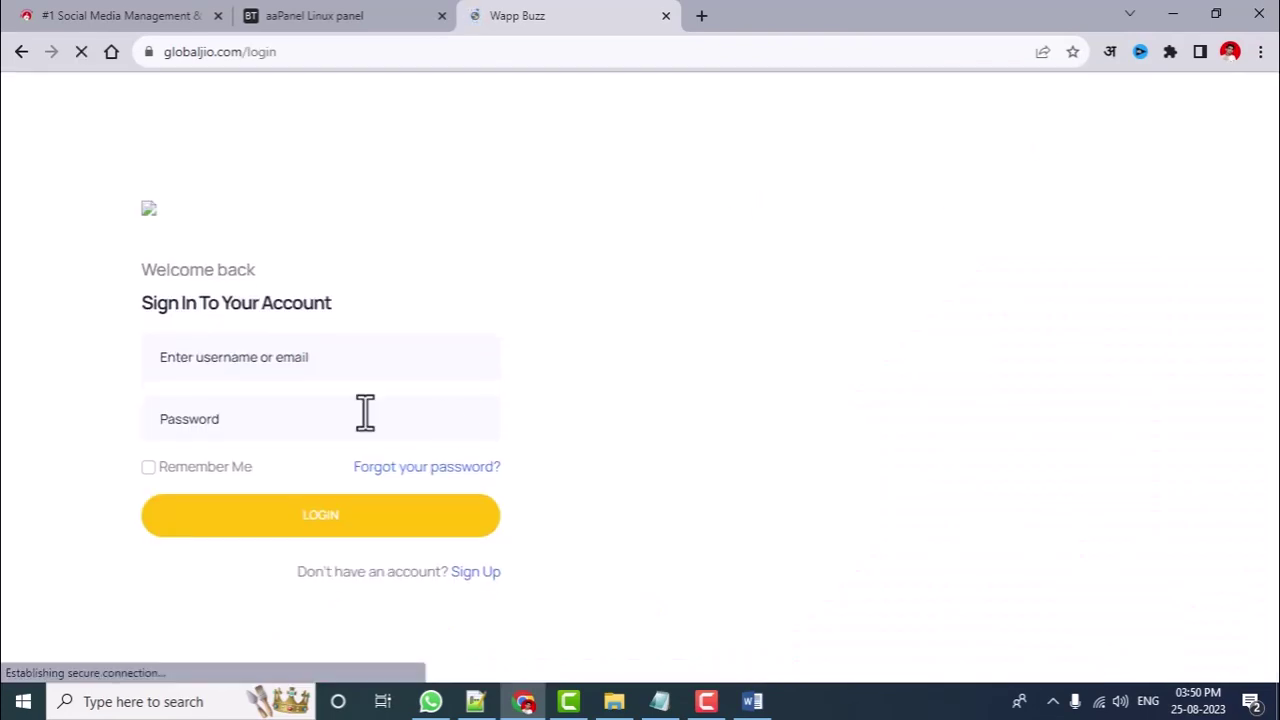
# - Sign in with the username sysadmin and the account password, and save the login in the browser
pyautogui.click(202, 368)
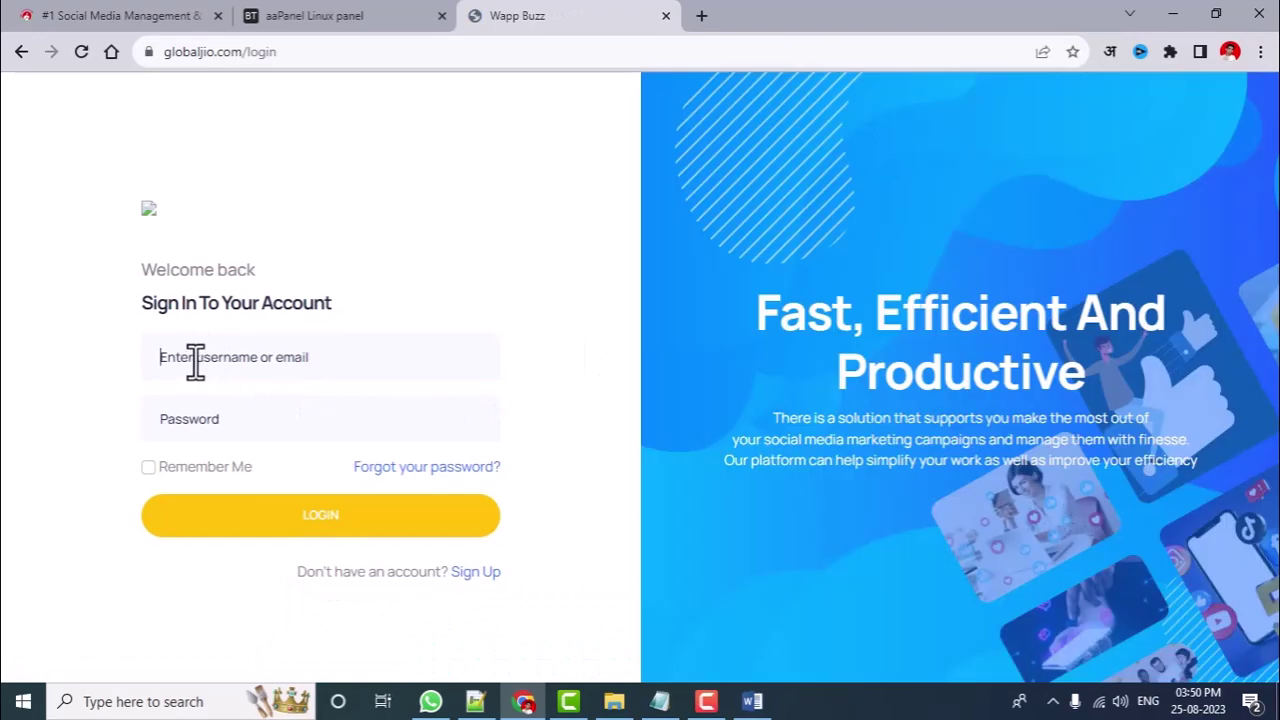
pyautogui.write('sys')
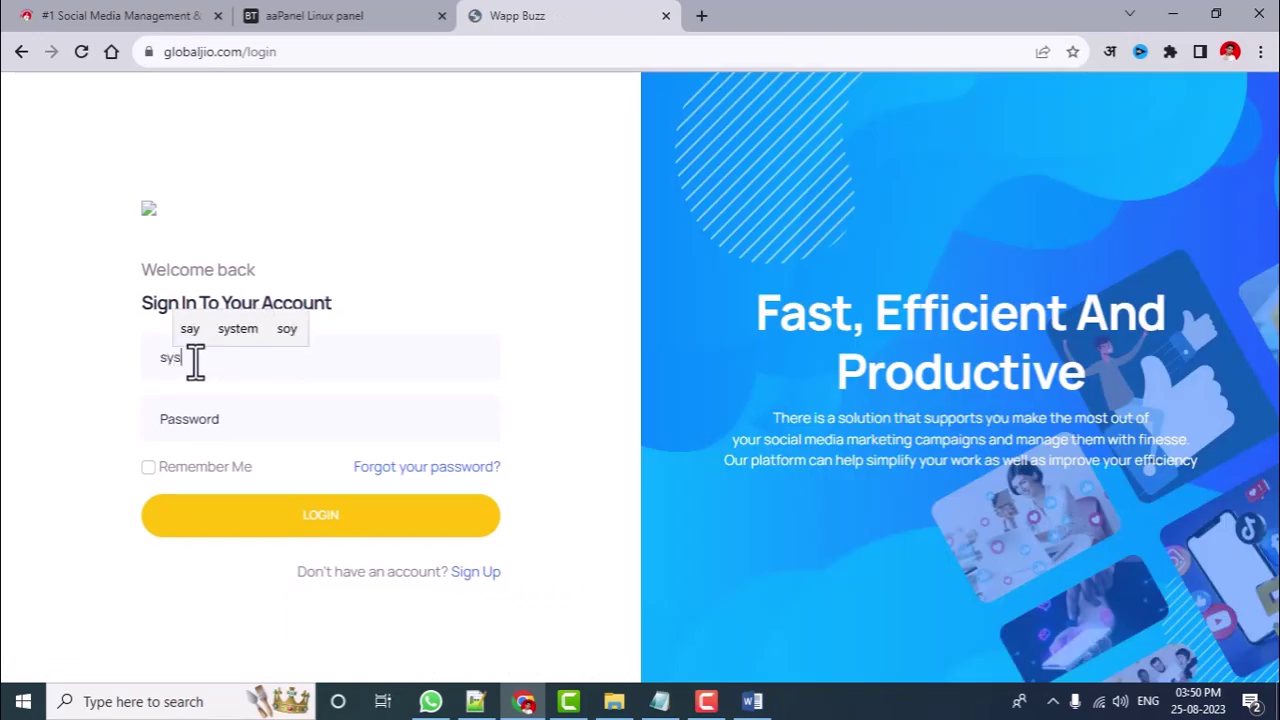
pyautogui.write('admin')
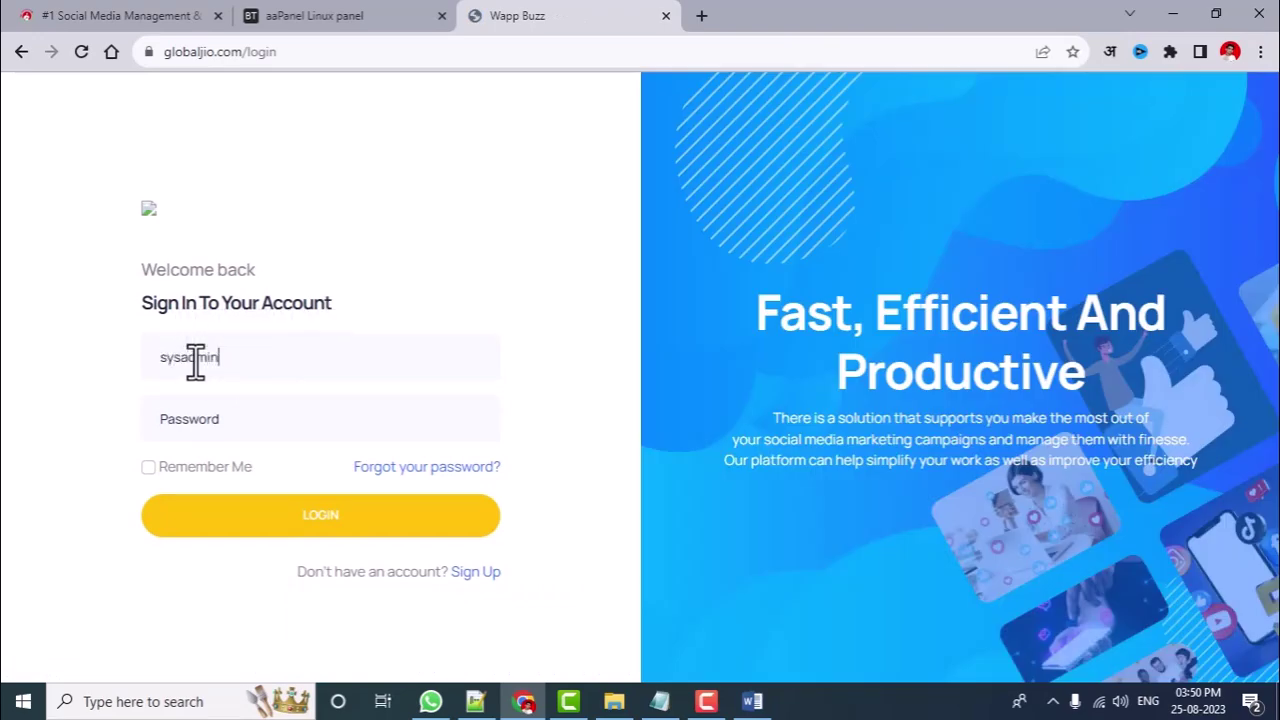
pyautogui.click(224, 420)
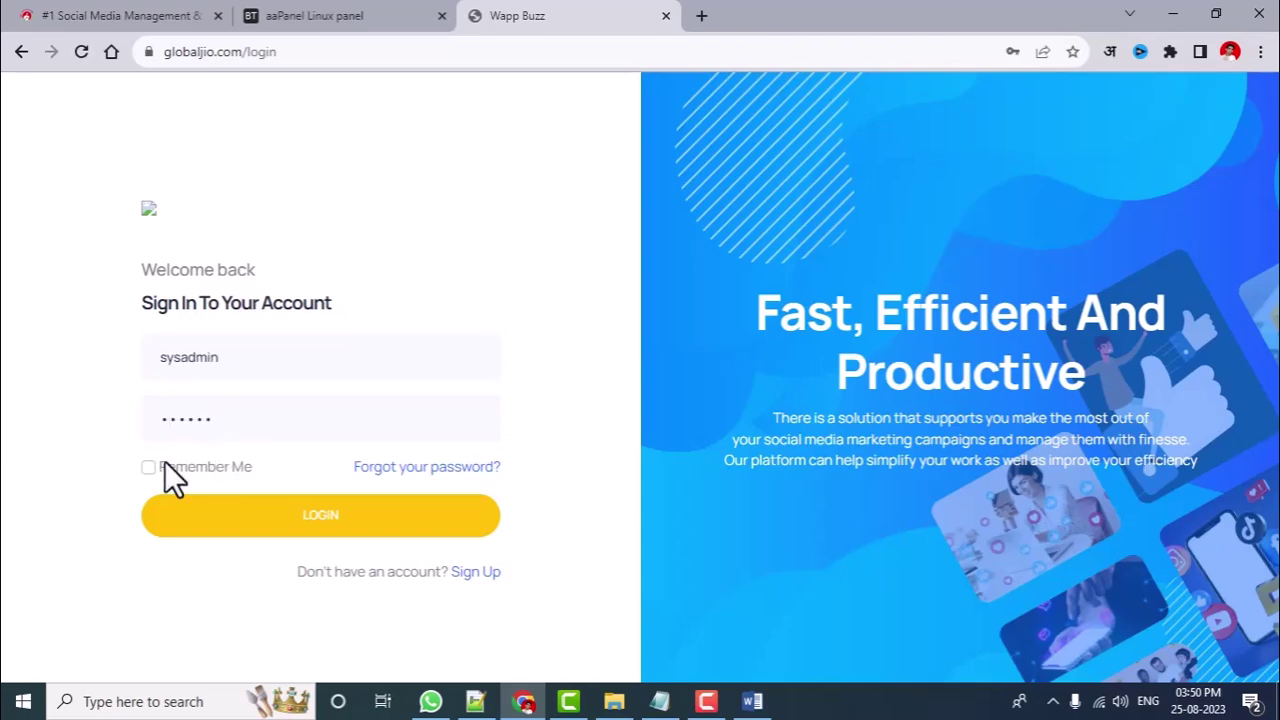
pyautogui.click(322, 520)
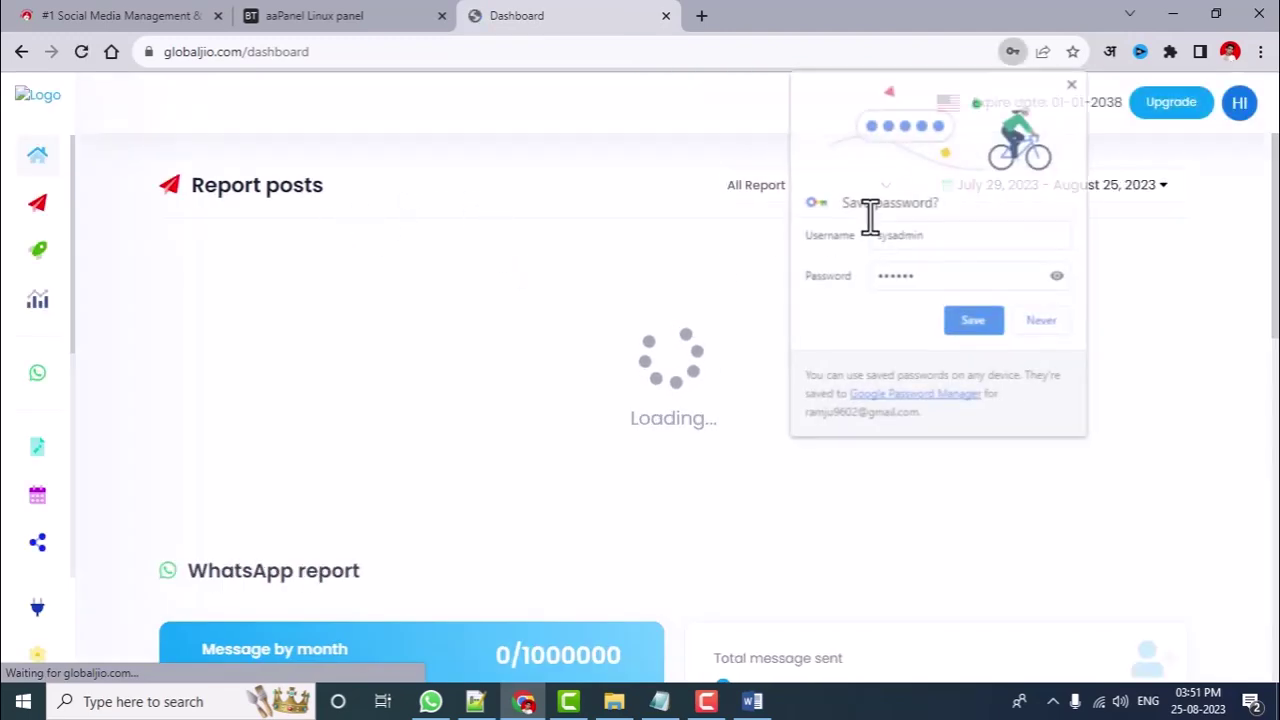
pyautogui.click(972, 319)
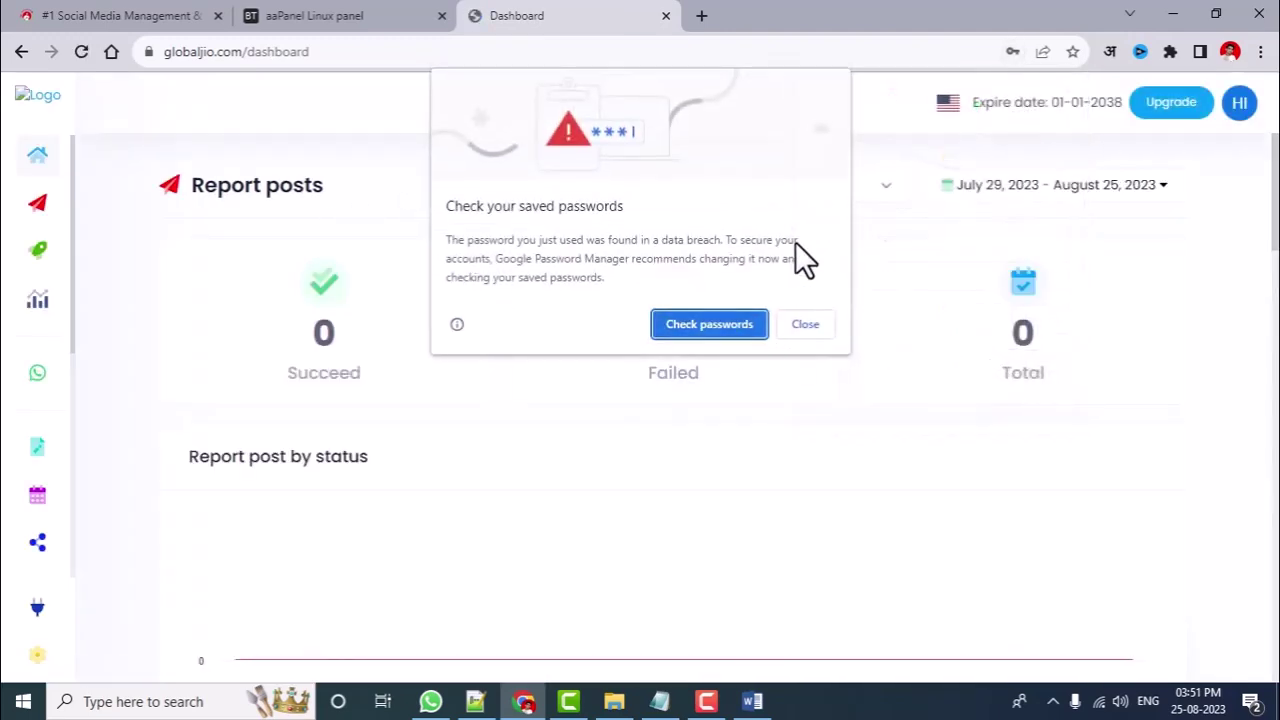
# - Dismiss the saved-password warning and open the page for adding a Whatsapp account to check its QR code
pyautogui.click(815, 330)
pyautogui.click(965, 320)
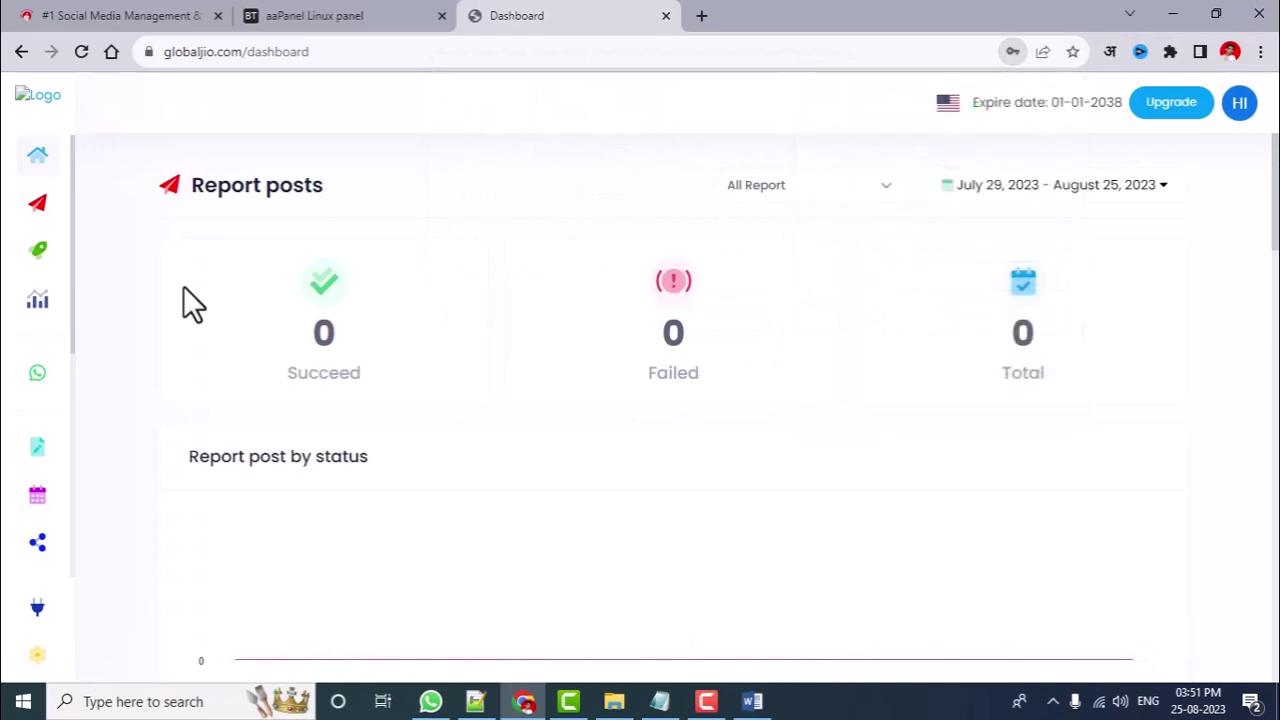
pyautogui.moveTo(60, 285)
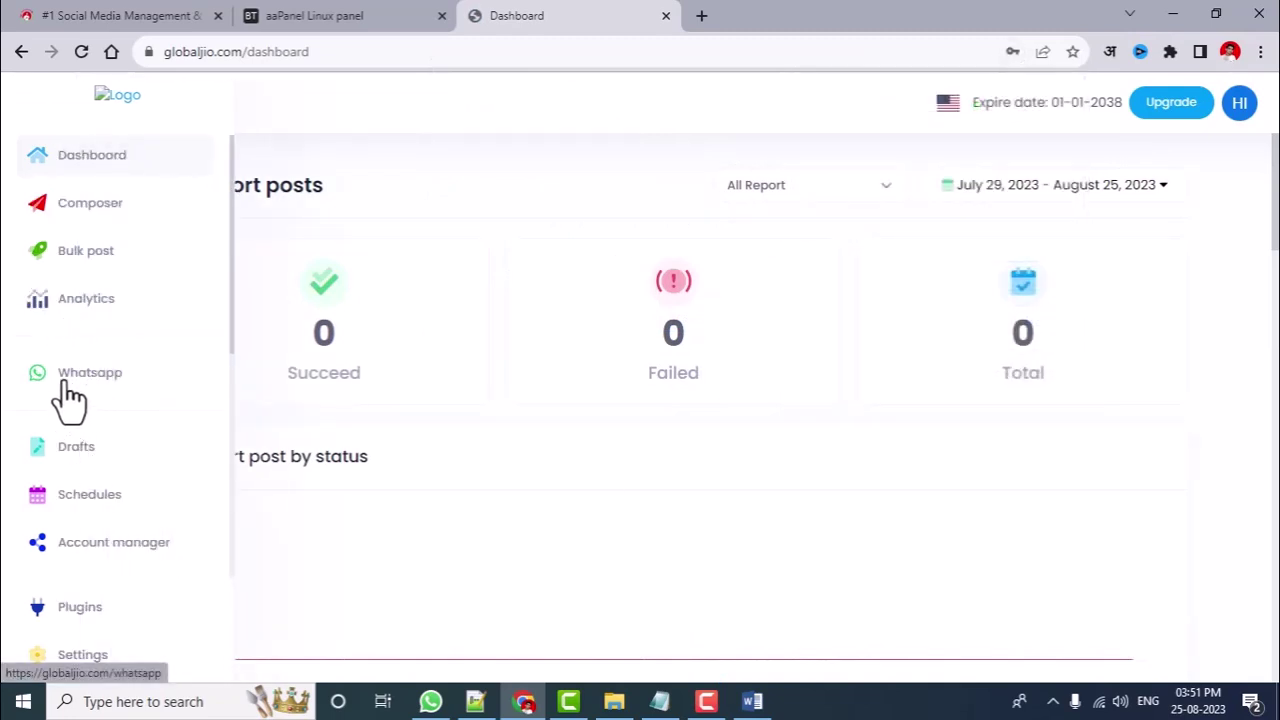
pyautogui.scroll(-2, 90, 560)
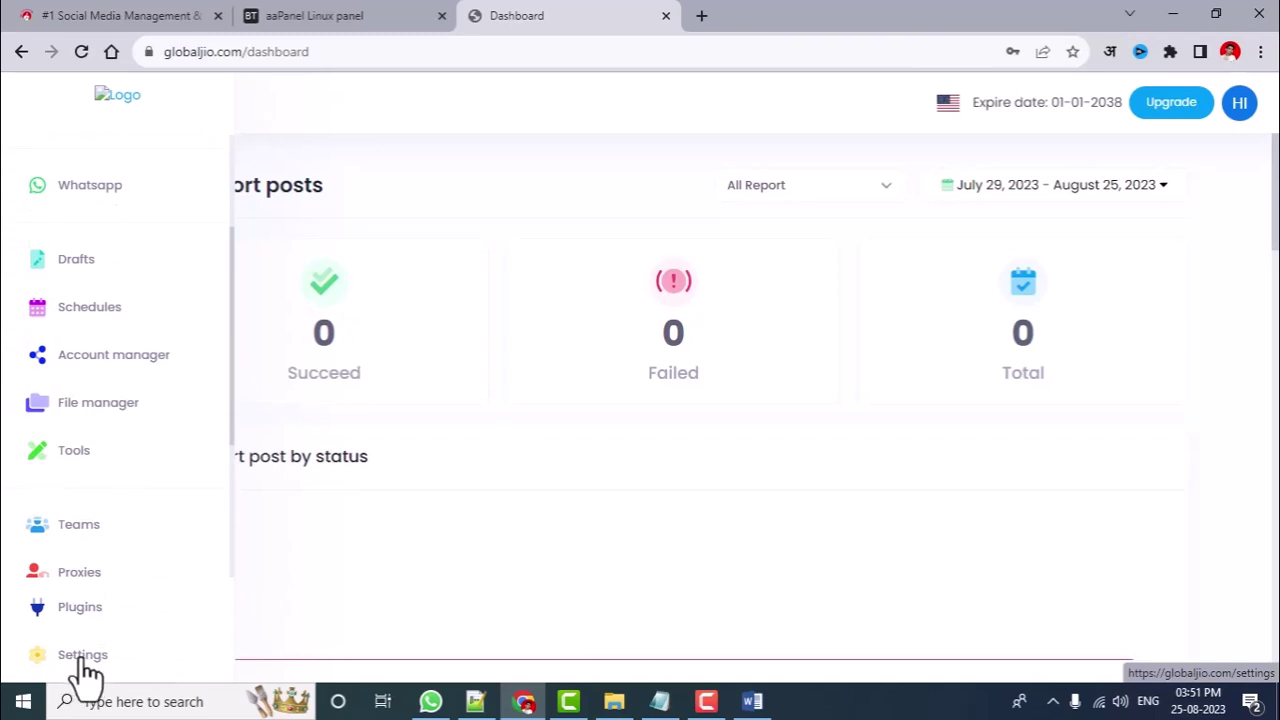
pyautogui.scroll(2, 114, 343)
pyautogui.click(62, 390)
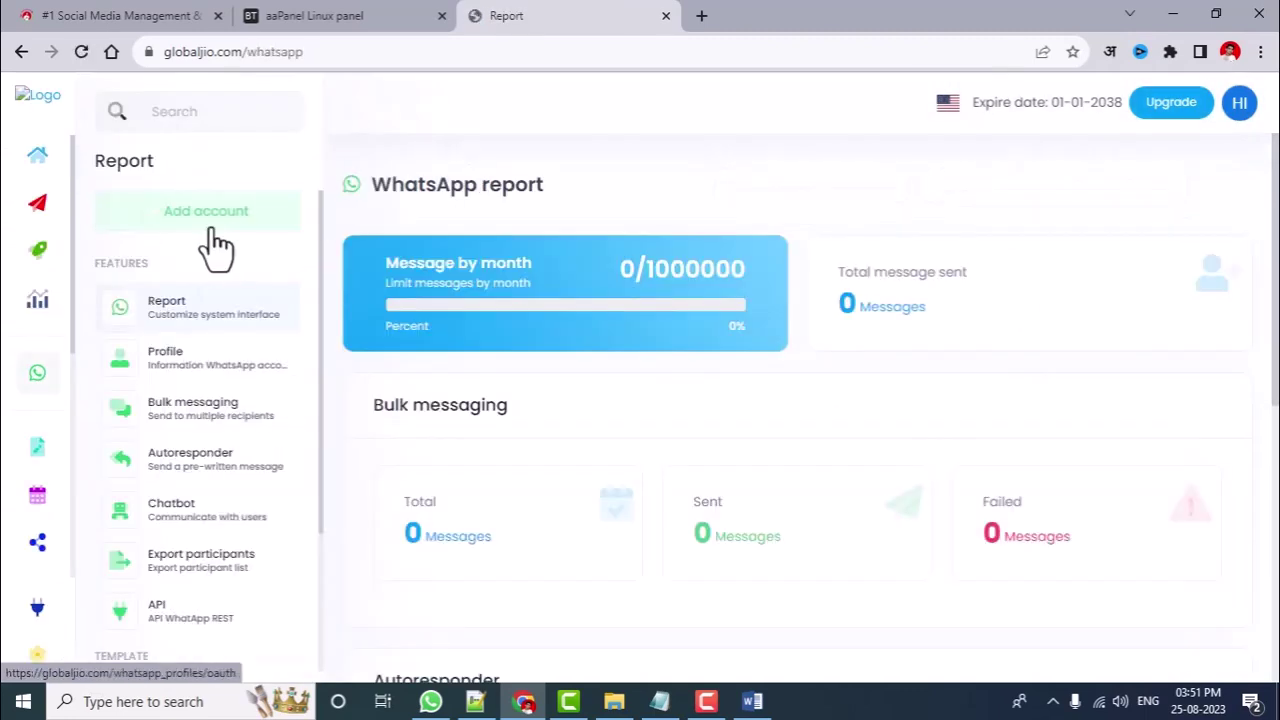
pyautogui.click(211, 224)
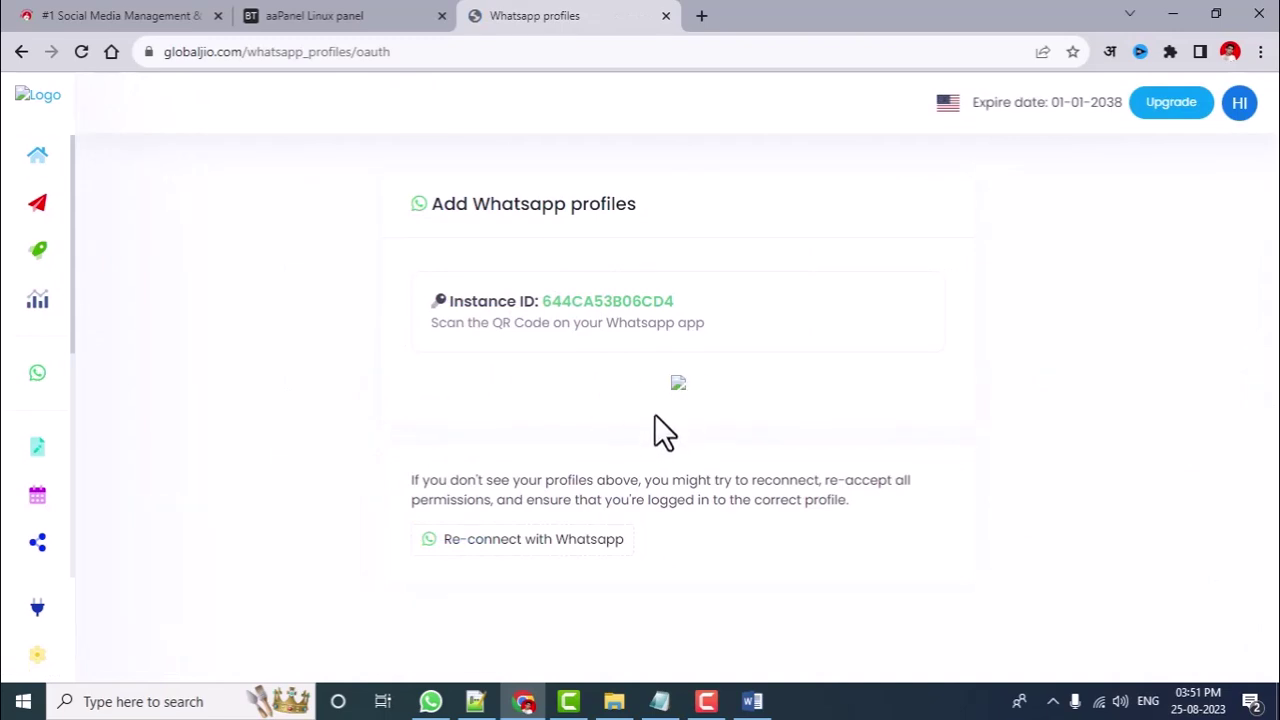
pyautogui.moveTo(71, 537)
pyautogui.scroll(-2, 71, 540)
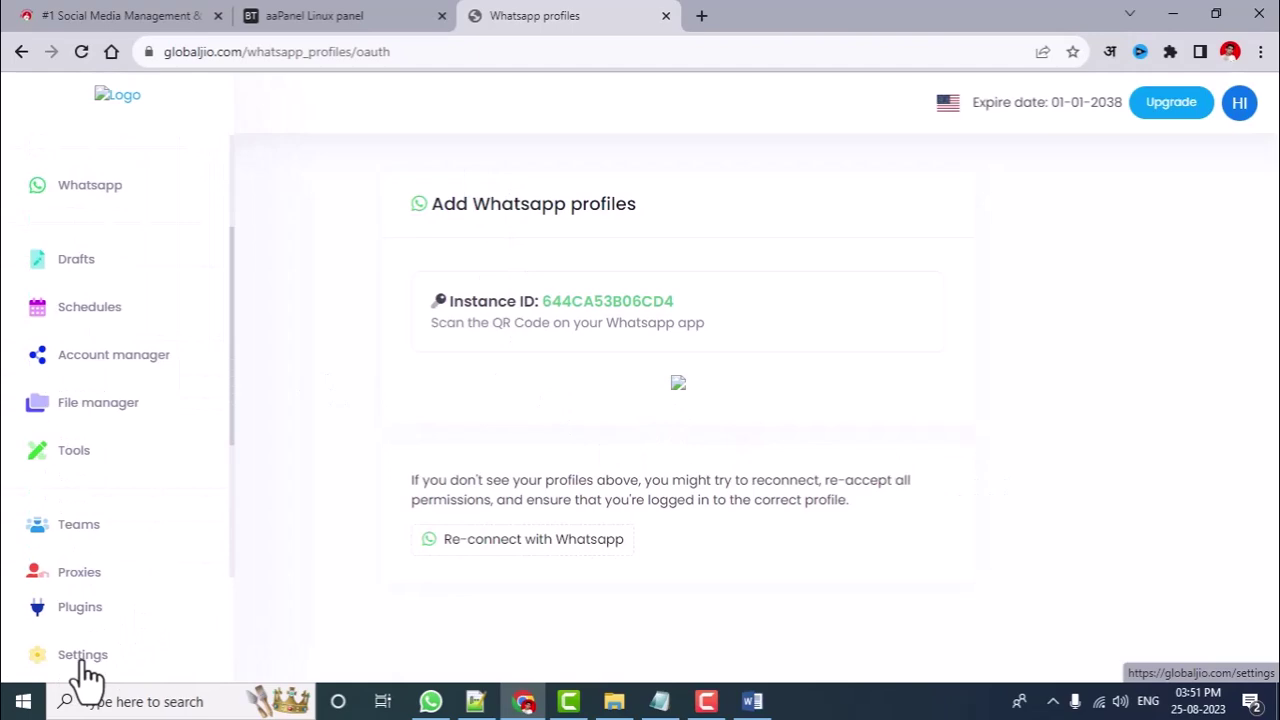
# - Switch to aaPanel, close the .env editor and open api.globaljio.com from that site's domain list
pyautogui.click(300, 15)
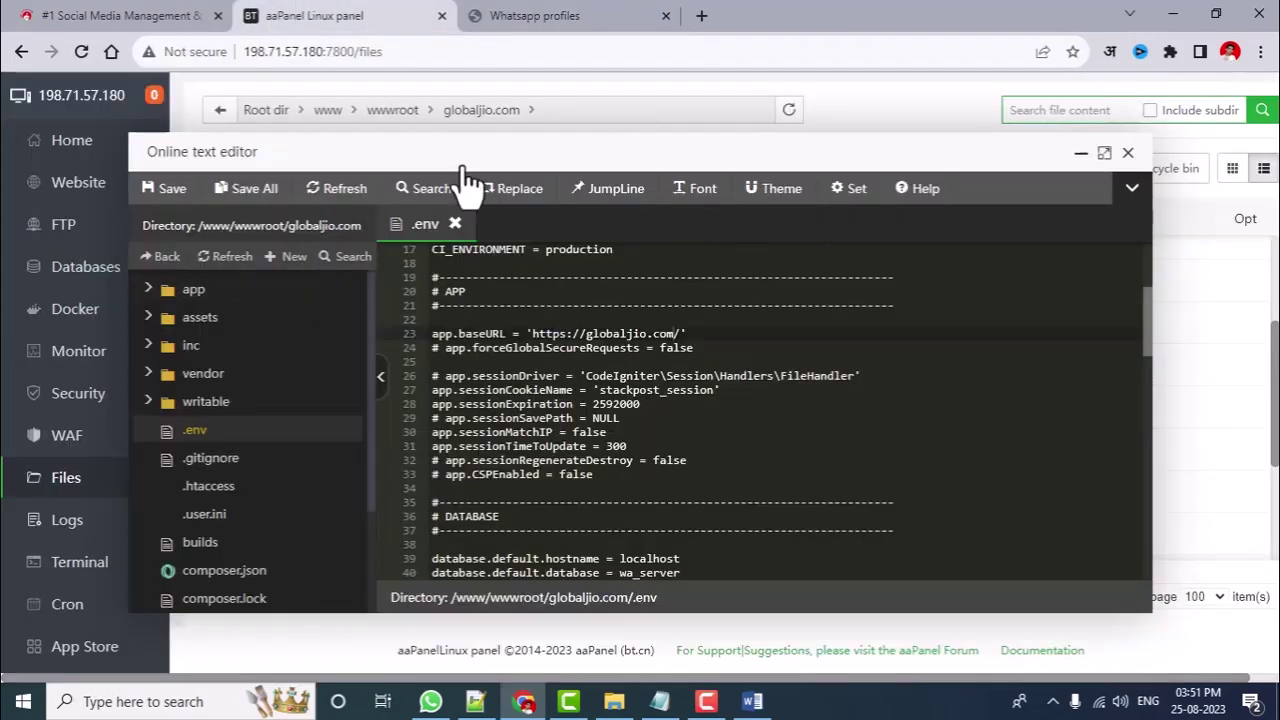
pyautogui.click(1128, 155)
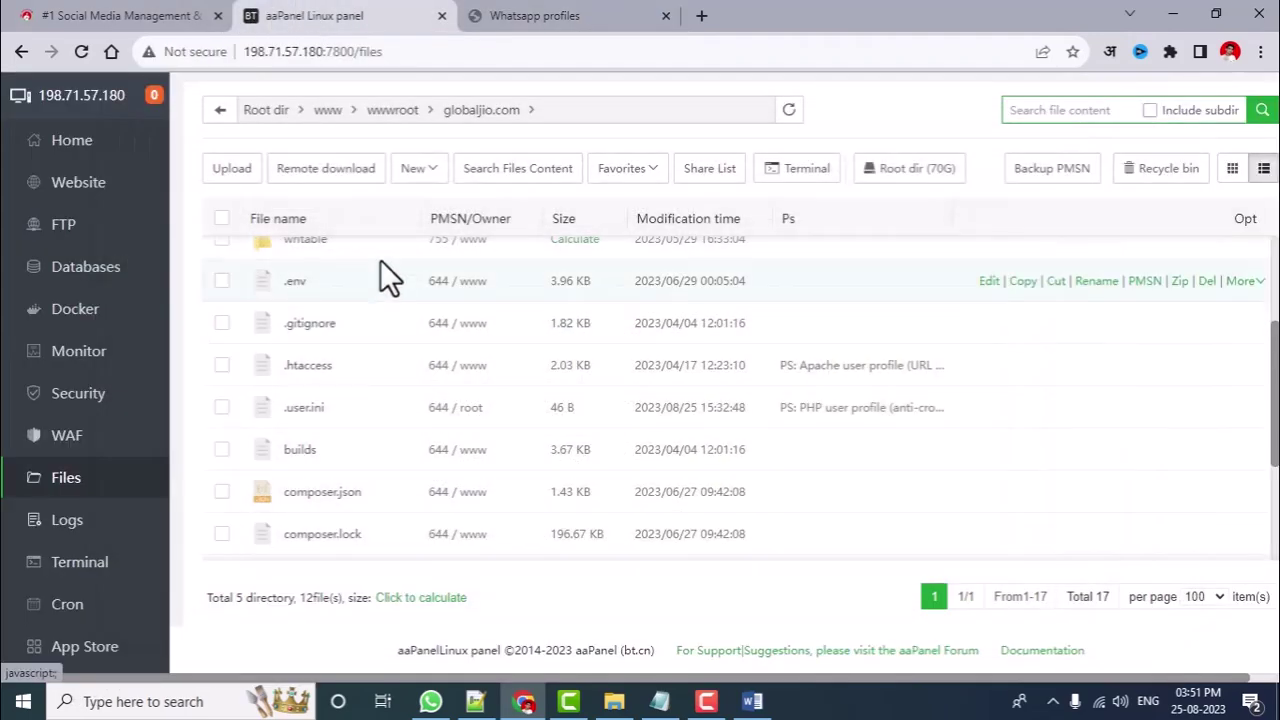
pyautogui.click(82, 204)
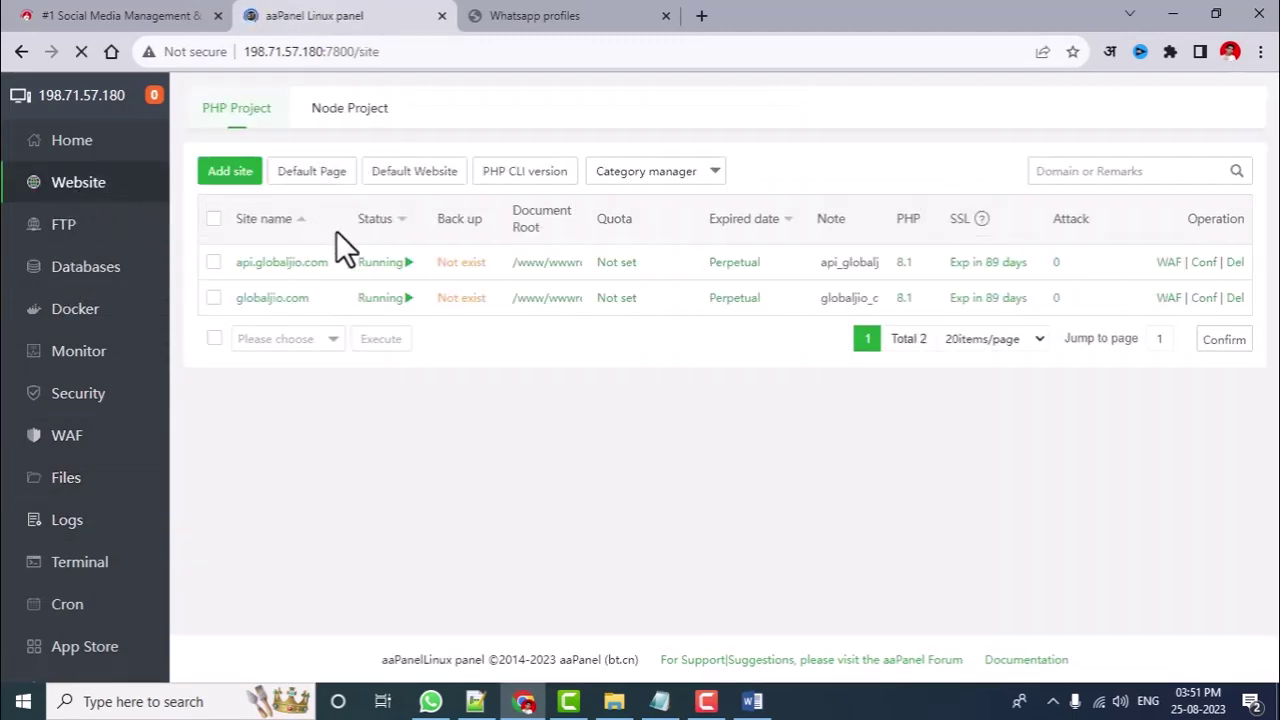
pyautogui.click(276, 270)
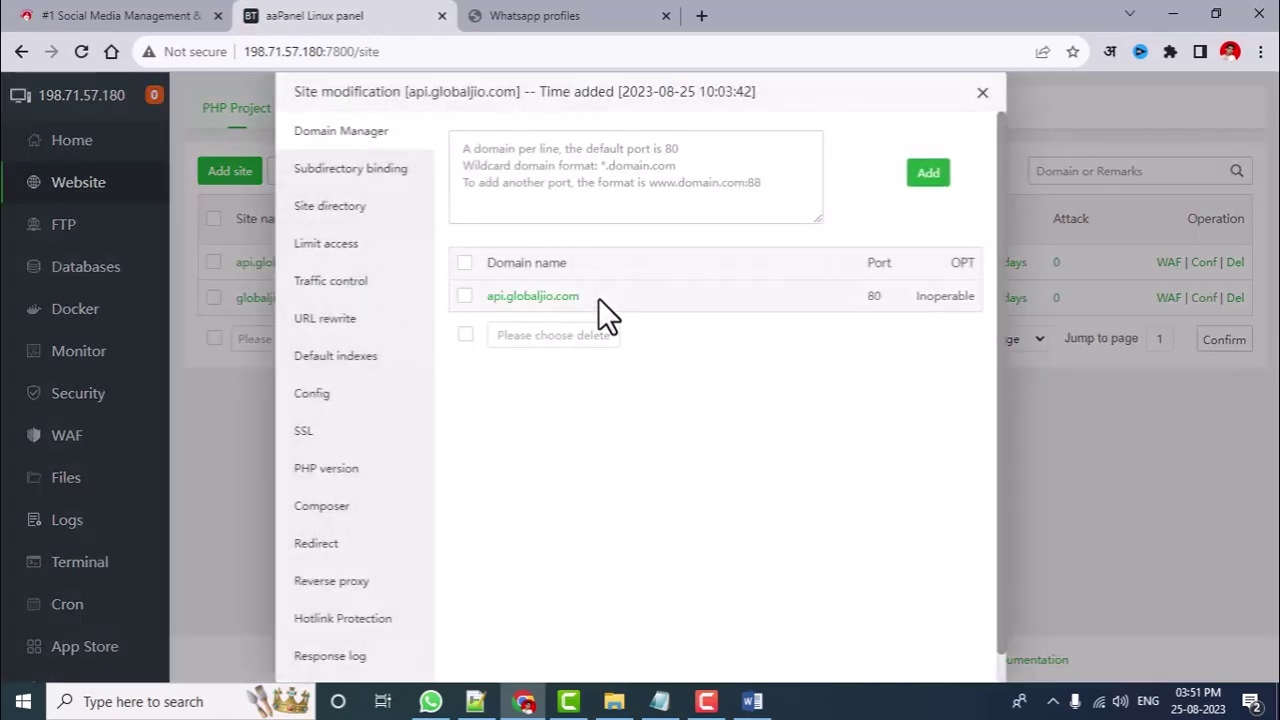
pyautogui.click(566, 298)
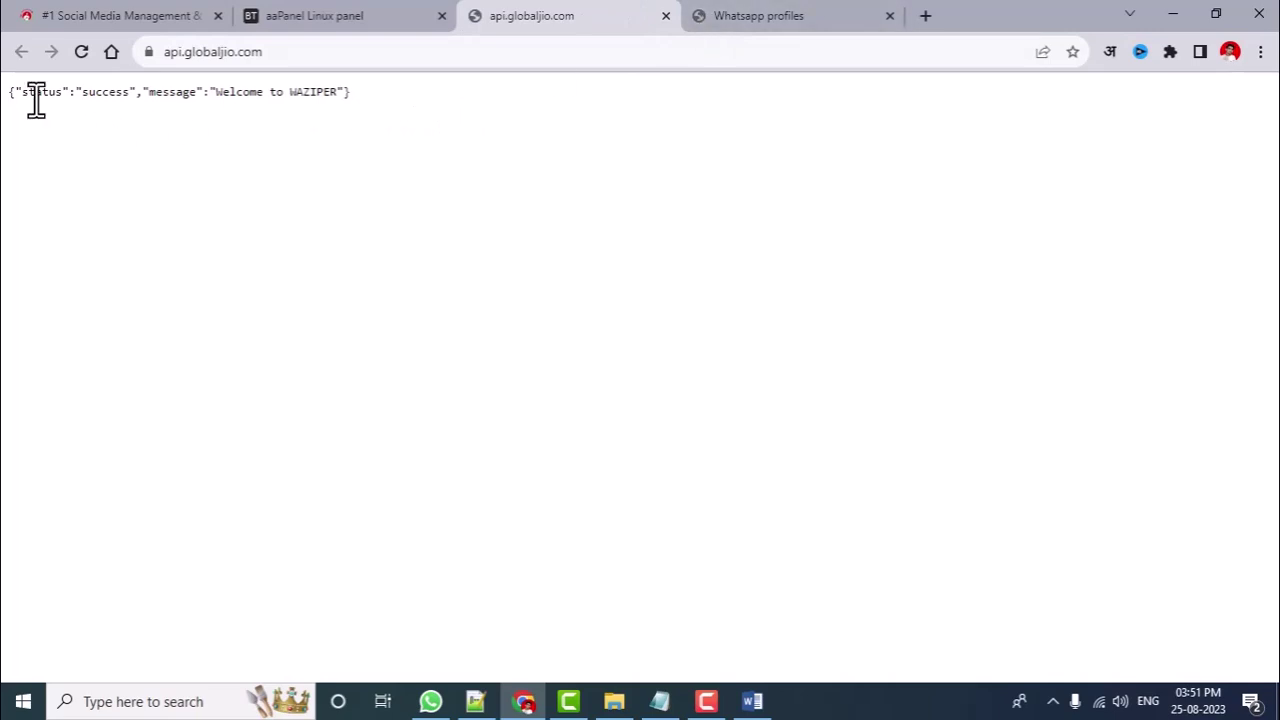
# - Copy the full web address of the api.globaljio.com page
pyautogui.click(285, 56)
pyautogui.hotkey('ctrl', 'c')
pyautogui.rightClick(262, 52)
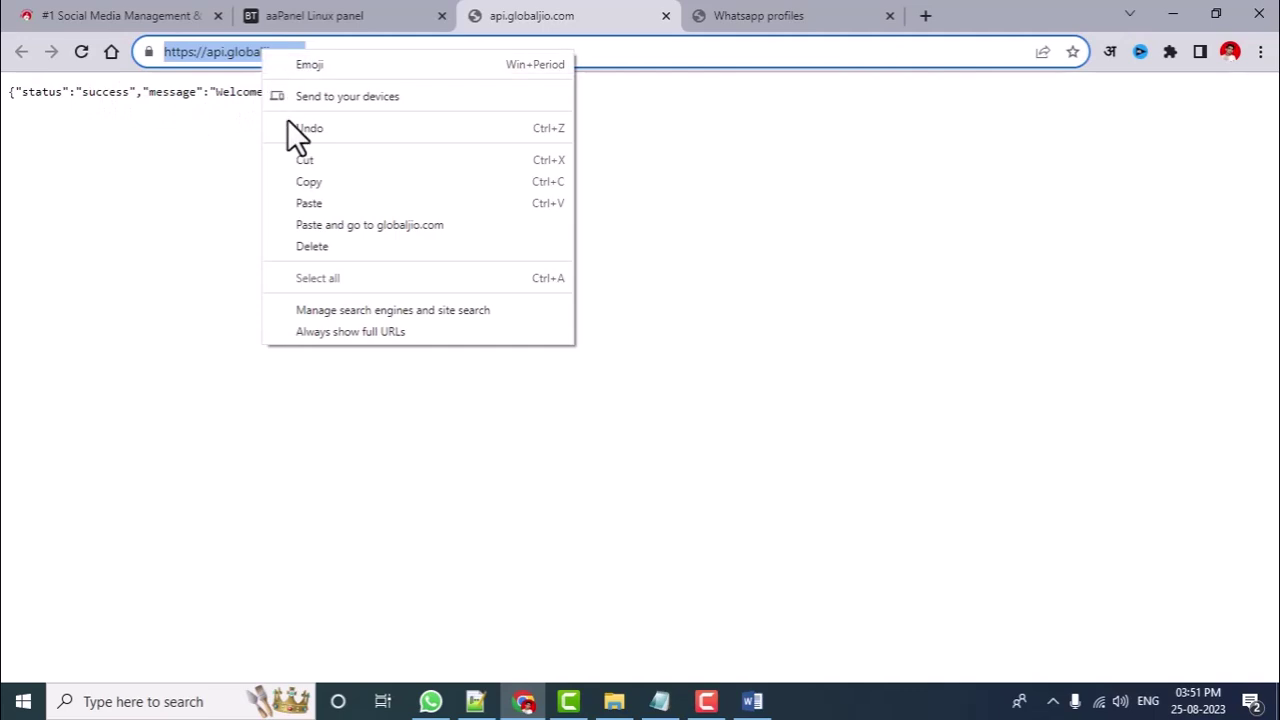
pyautogui.click(303, 180)
pyautogui.click(816, 18)
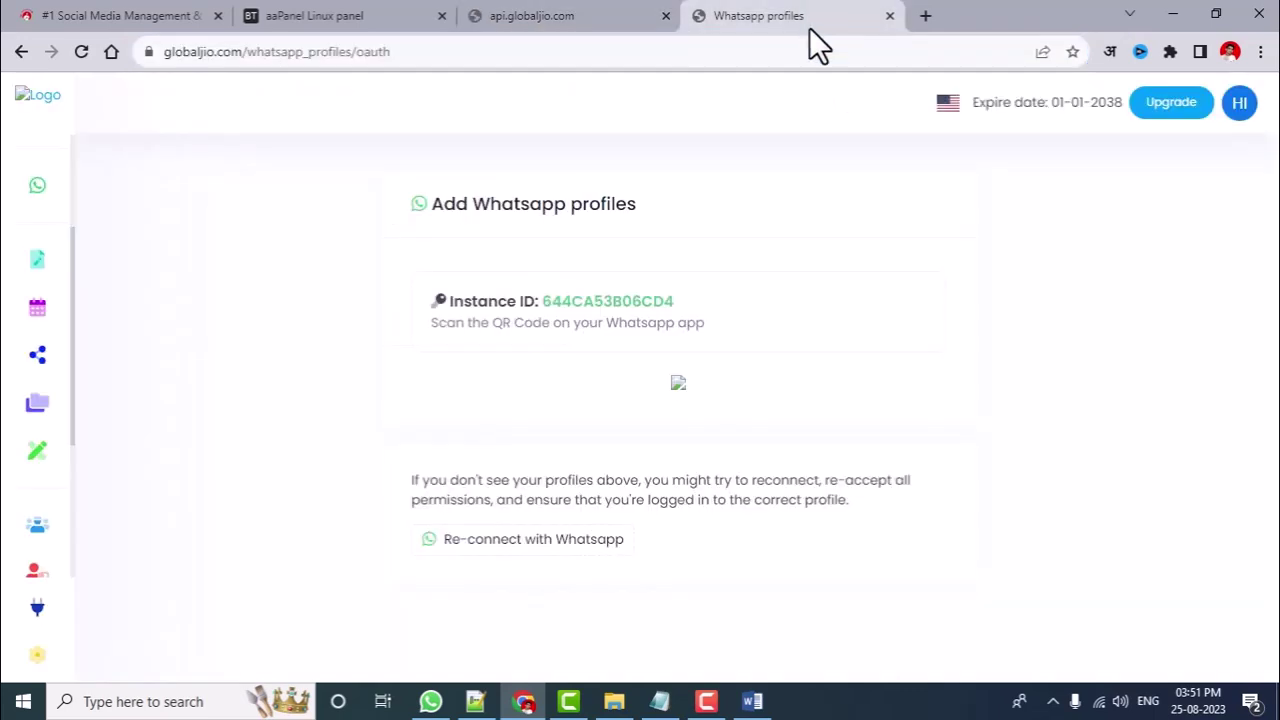
pyautogui.moveTo(59, 502)
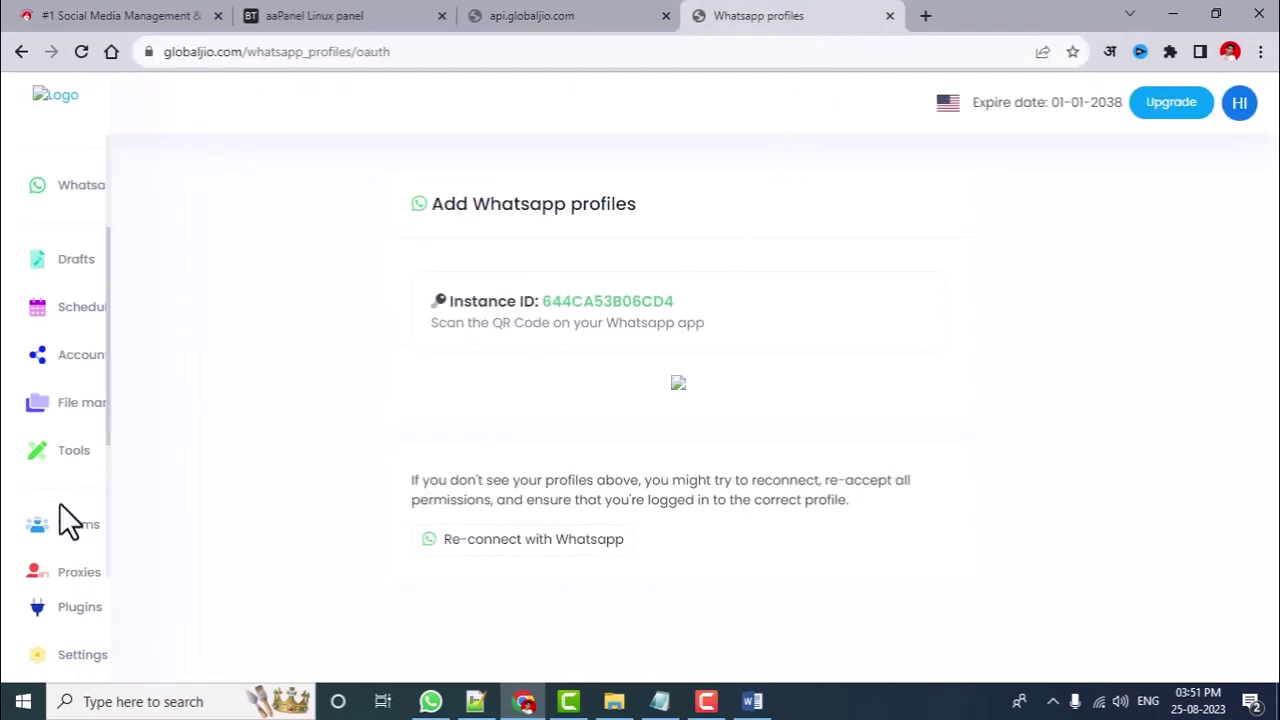
pyautogui.click(45, 668)
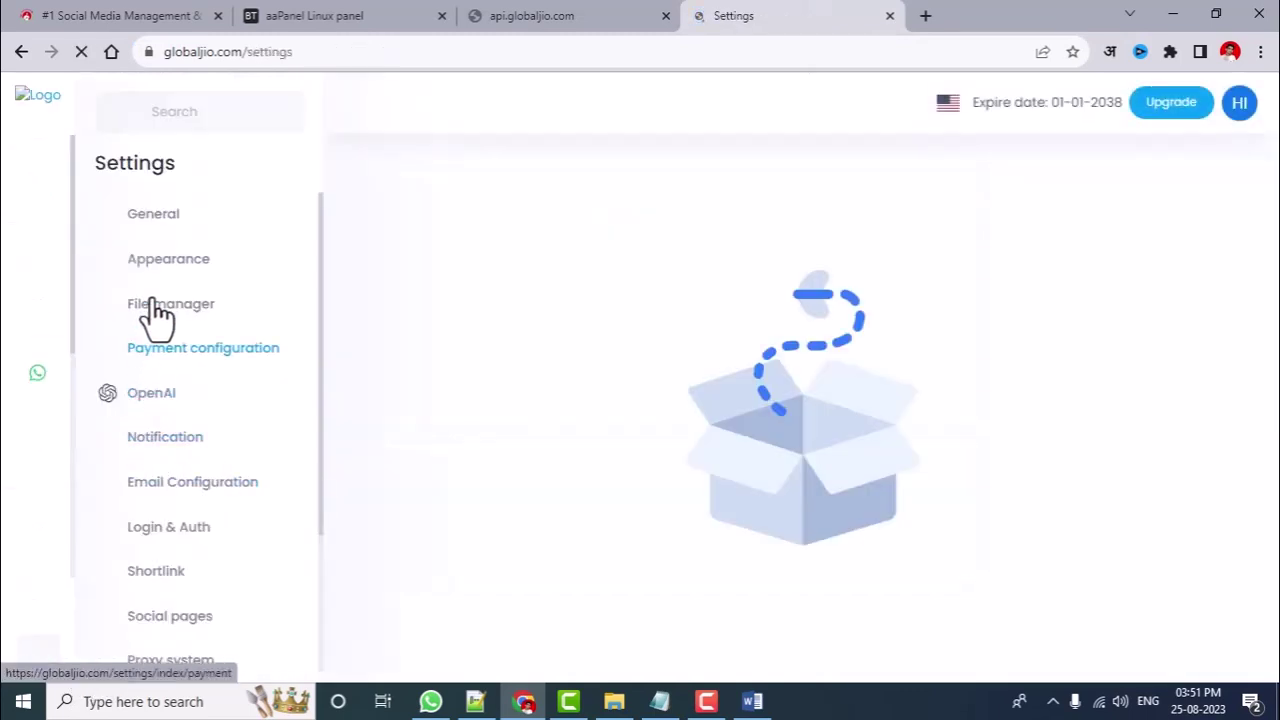
pyautogui.scroll(-2, 225, 505)
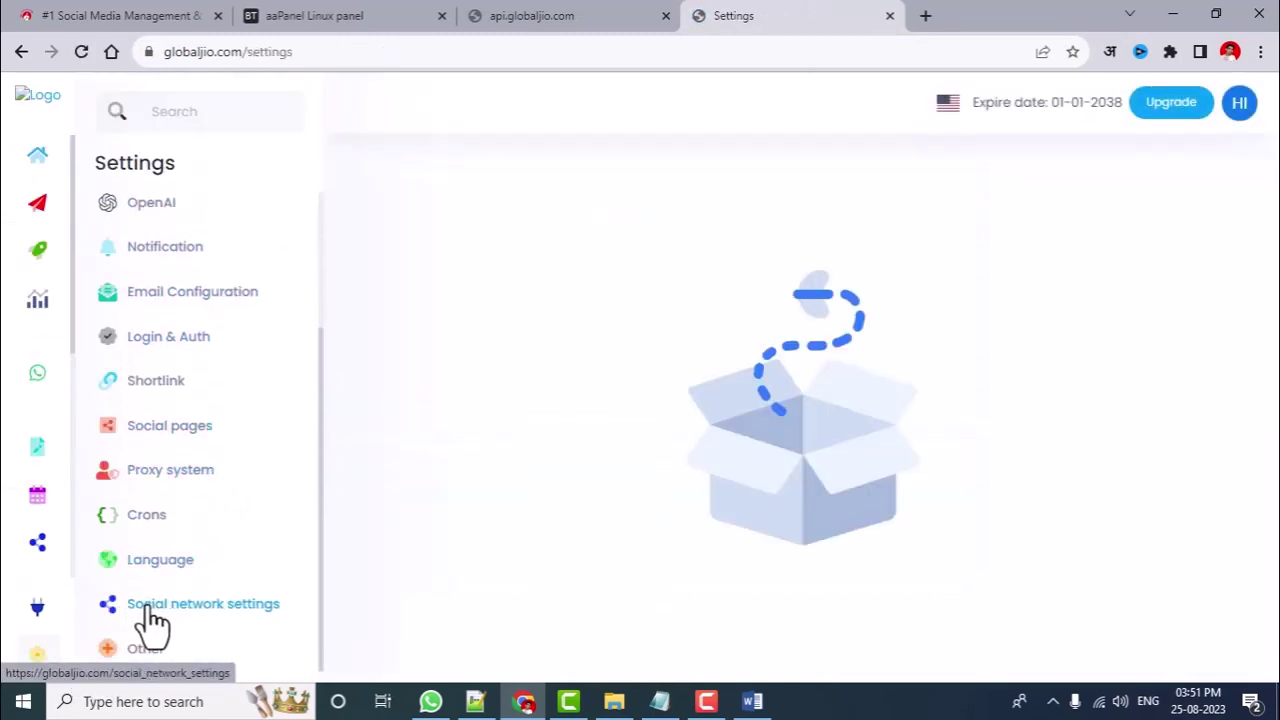
pyautogui.click(200, 610)
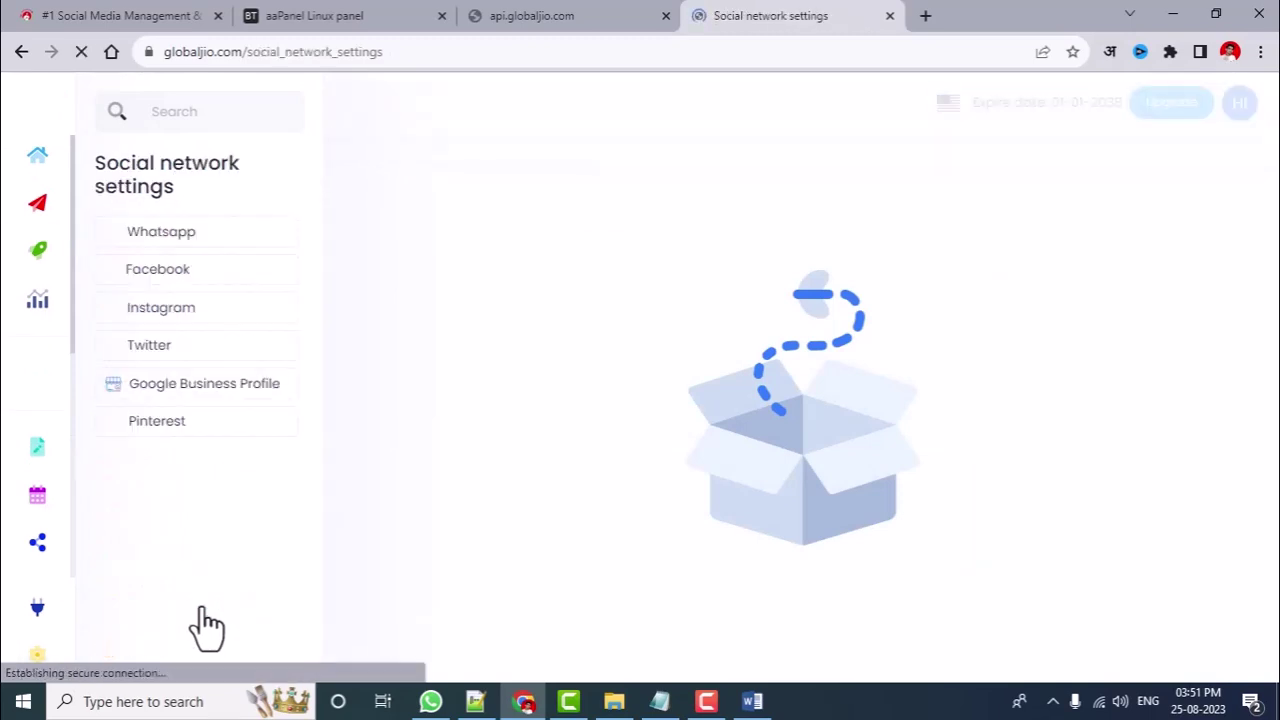
pyautogui.click(164, 242)
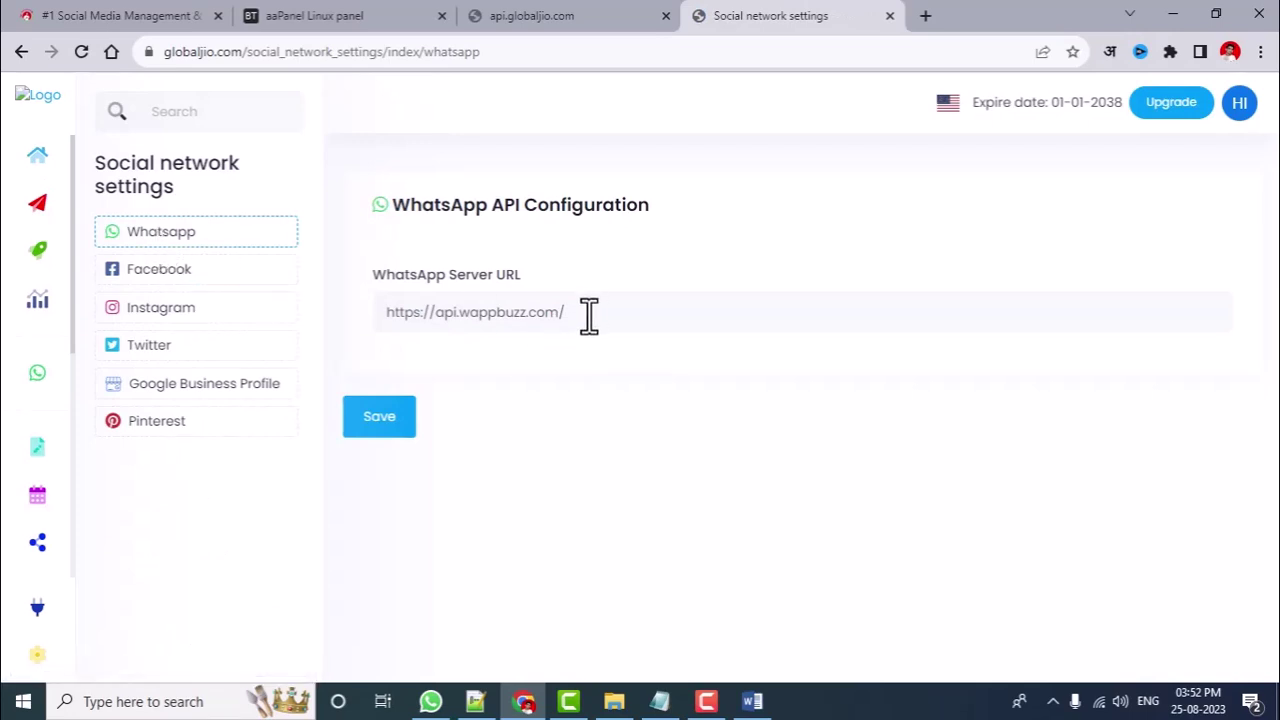
pyautogui.moveTo(568, 314); pyautogui.dragTo(505, 316)
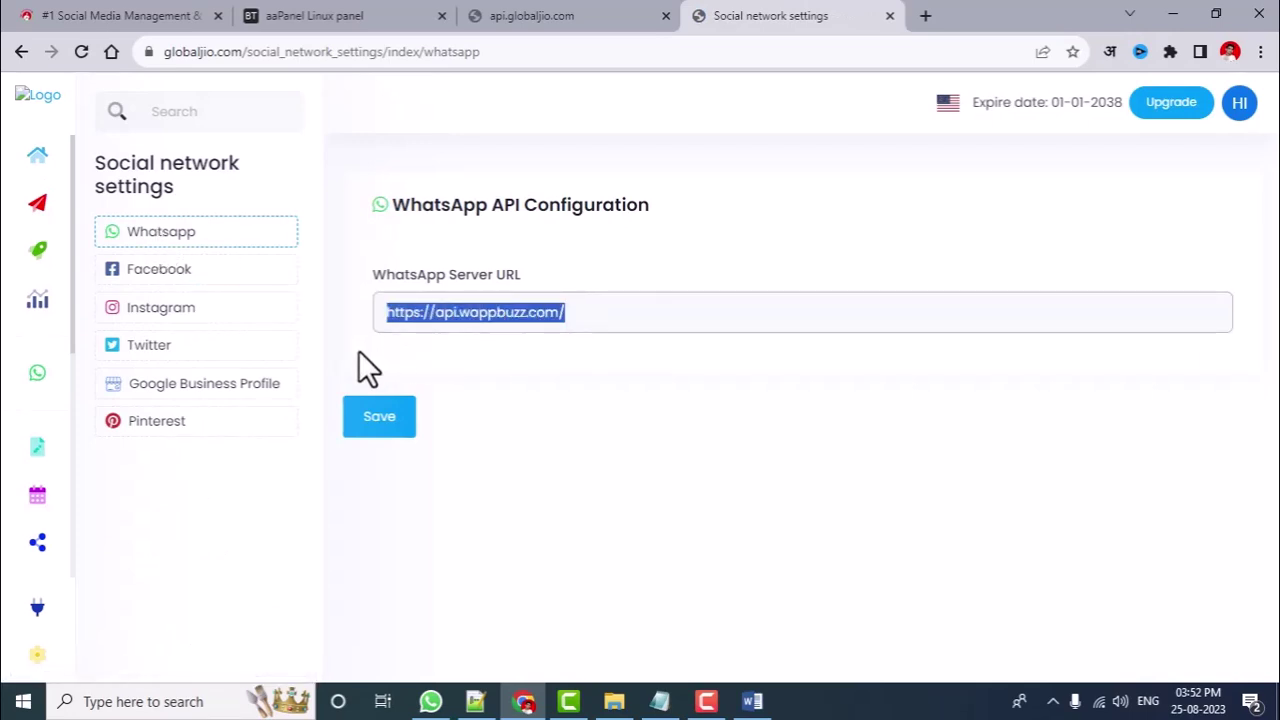
pyautogui.hotkey('ctrl', 'v')
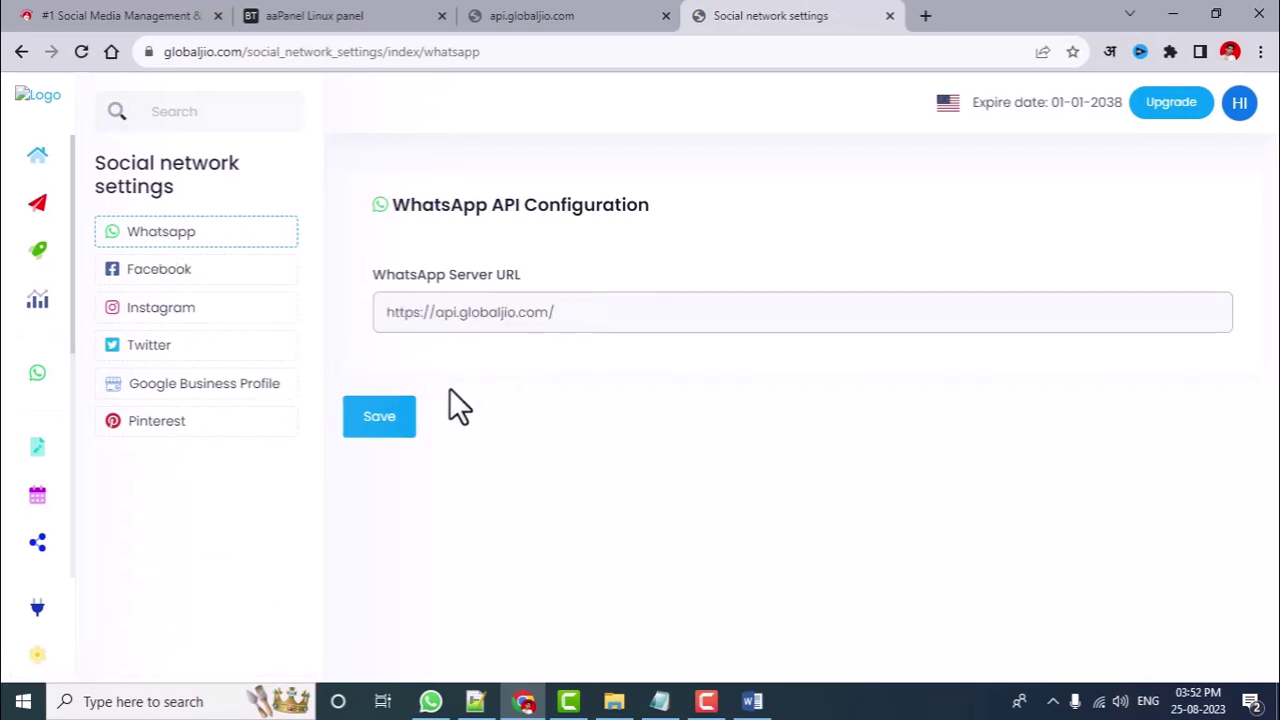
pyautogui.click(380, 418)
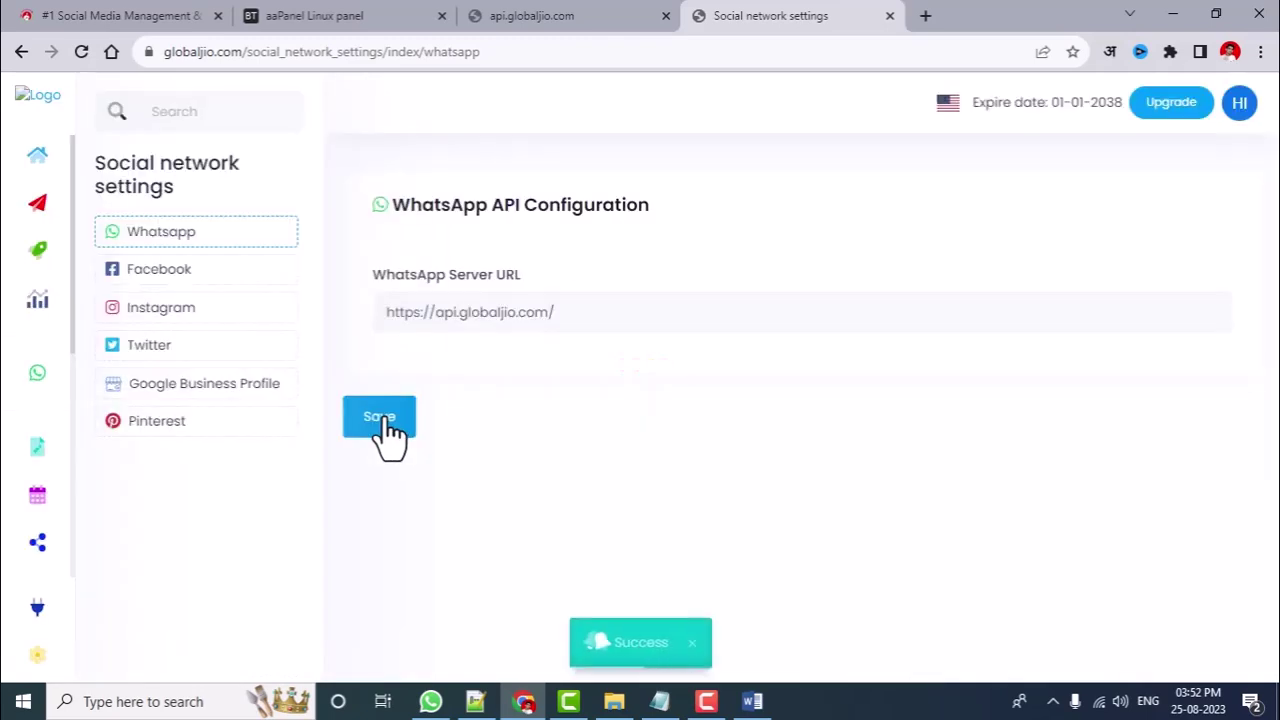
# - Reopen the page for adding a Whatsapp account to check whether the QR code loads
pyautogui.moveTo(47, 406)
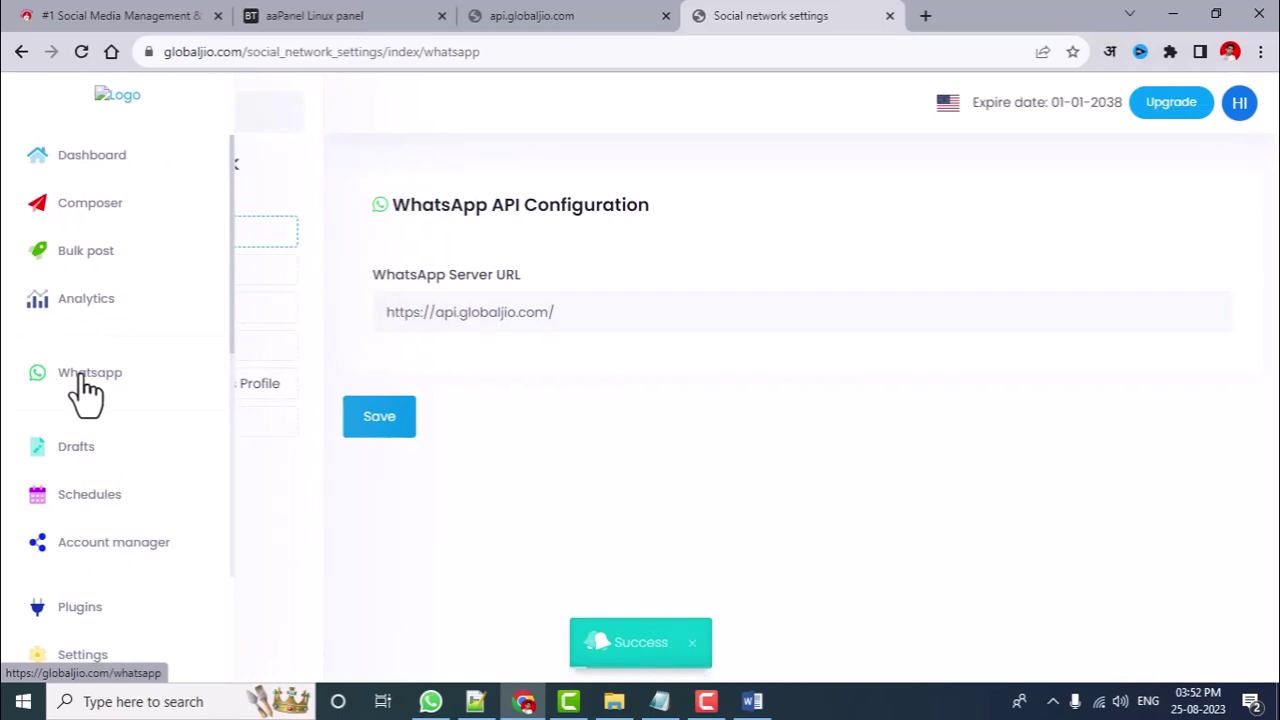
pyautogui.click(79, 380)
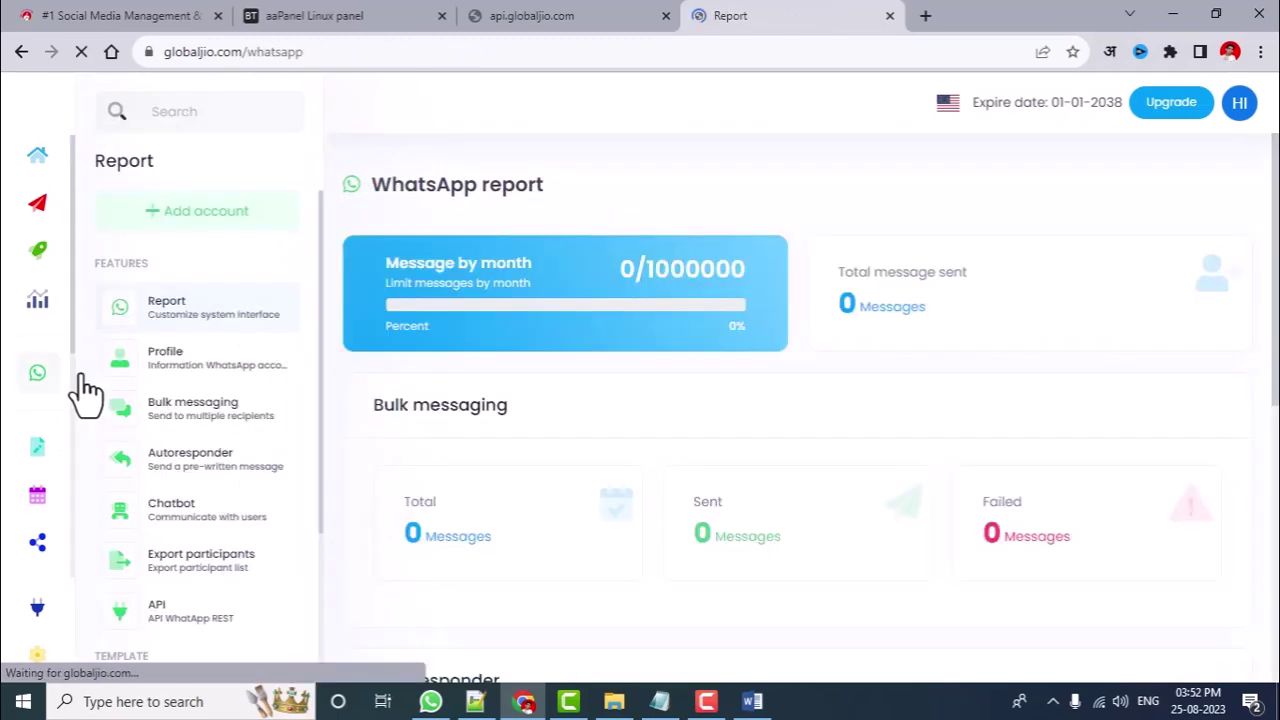
pyautogui.click(186, 232)
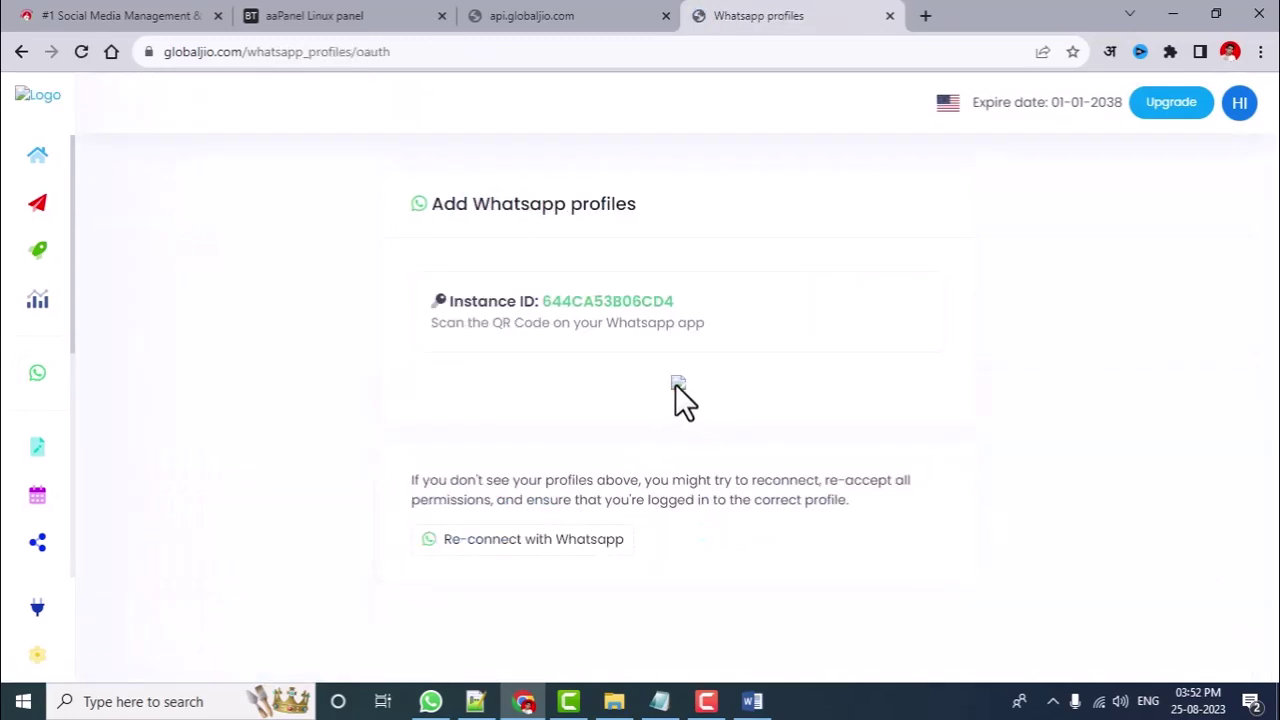
# - Load api.globaljio.com/get_qrcode in the API site's browser tab and read the server's response
pyautogui.click(545, 15)
pyautogui.click(348, 56)
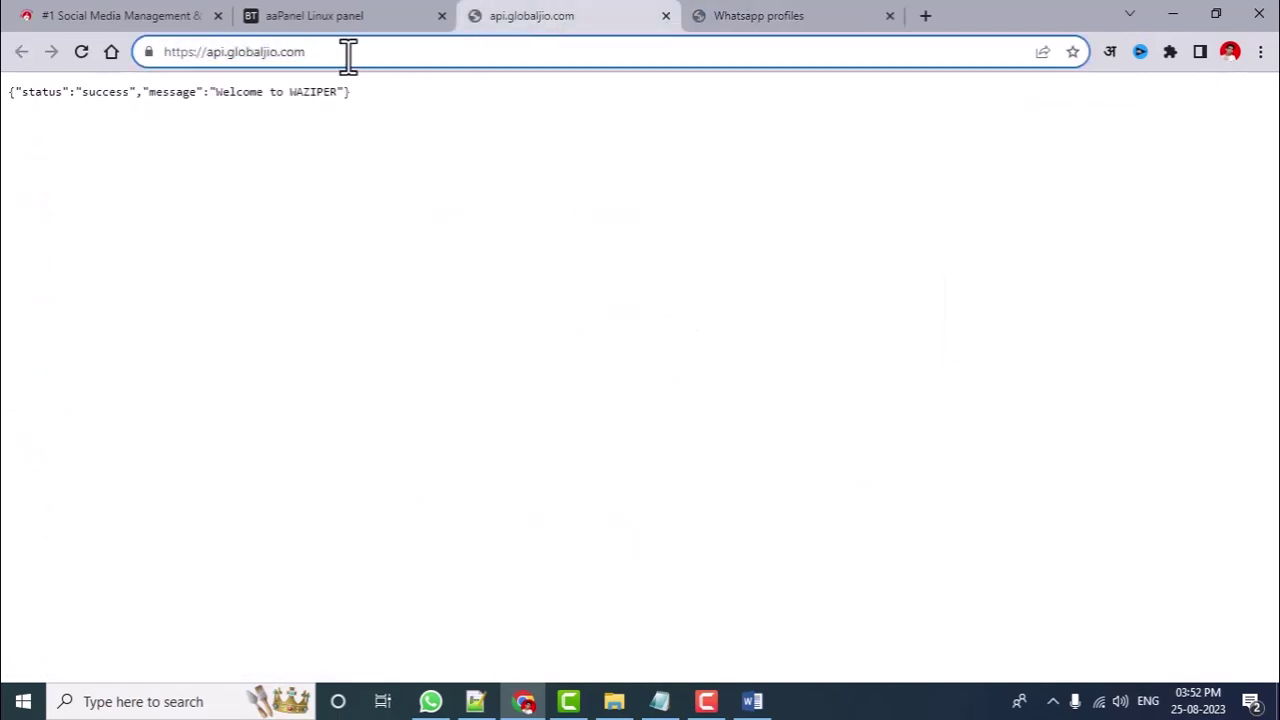
pyautogui.write('/get_')
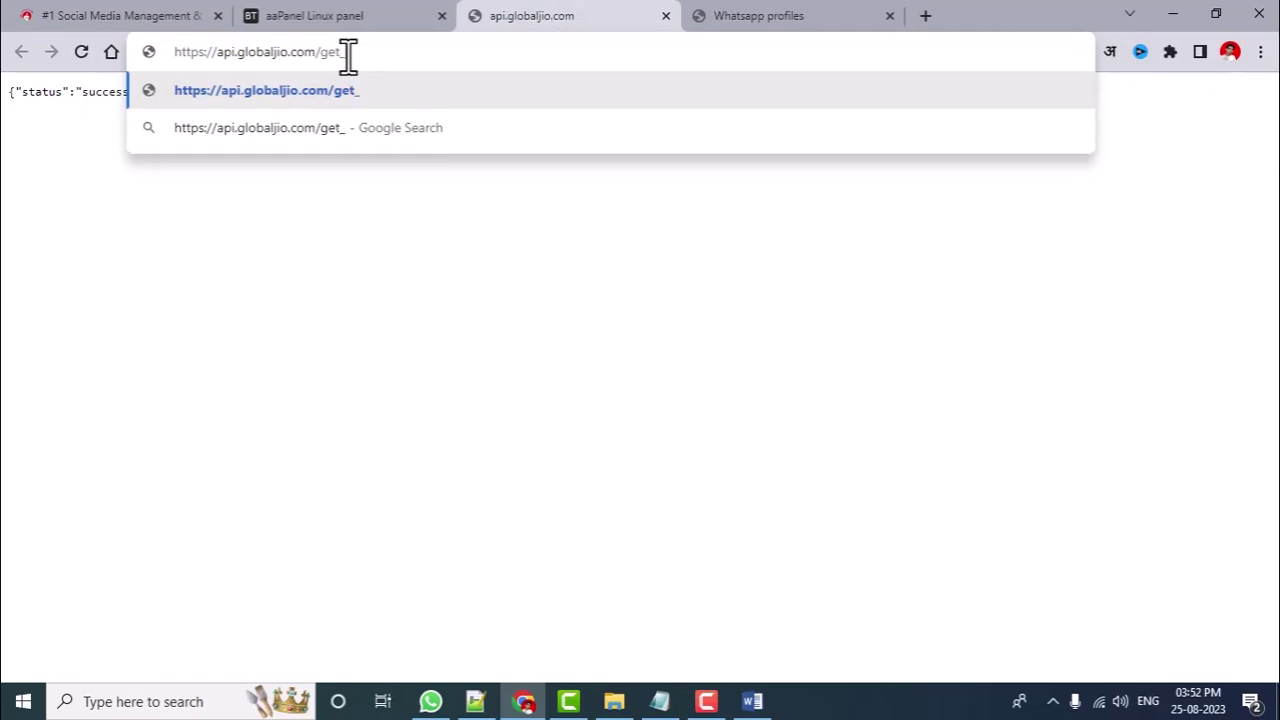
pyautogui.write('qrcode')
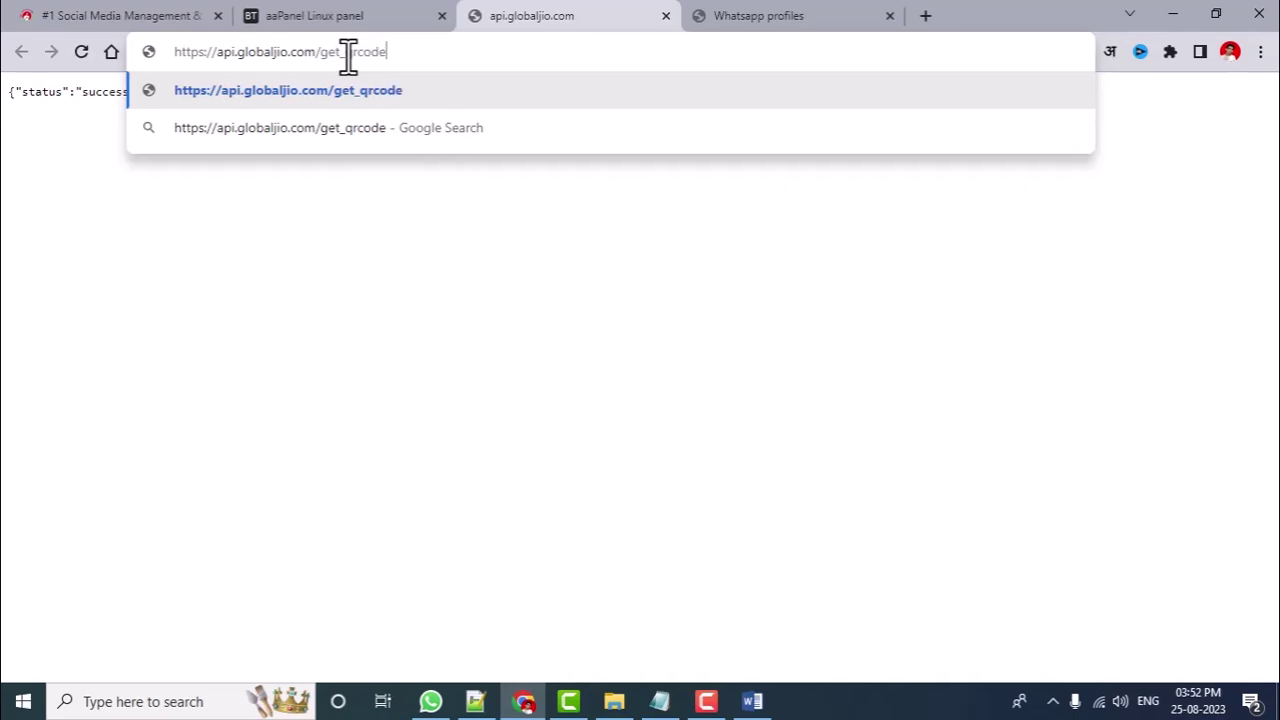
pyautogui.press('Return')
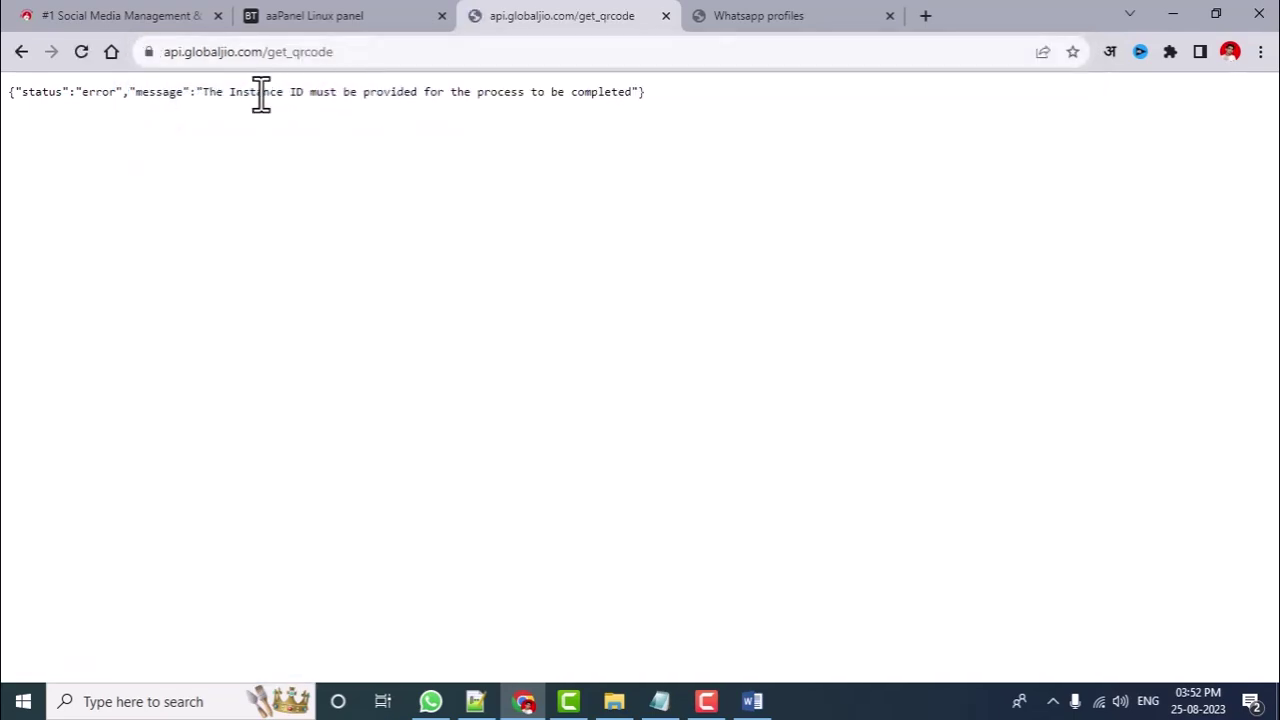
pyautogui.moveTo(24, 97); pyautogui.dragTo(619, 97)
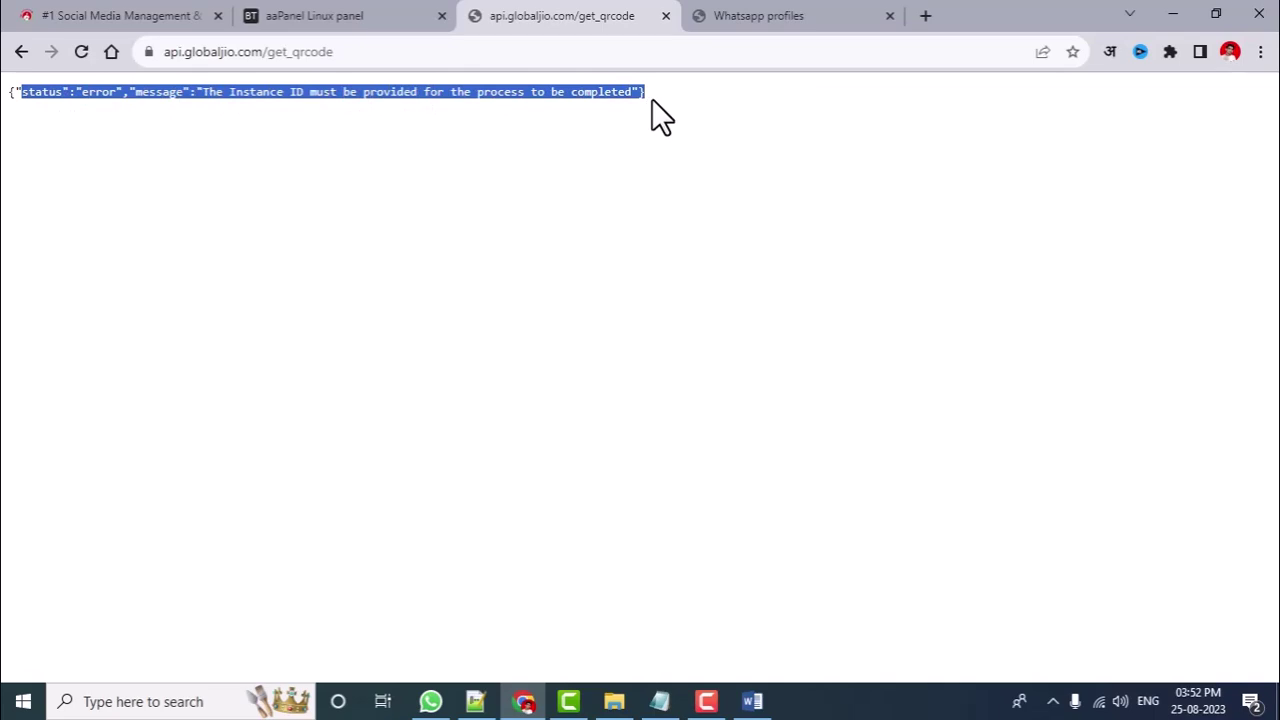
# - Close the api.globaljio.com site settings in aaPanel and recheck the Whatsapp profiles and get_qrcode pages
pyautogui.click(306, 14)
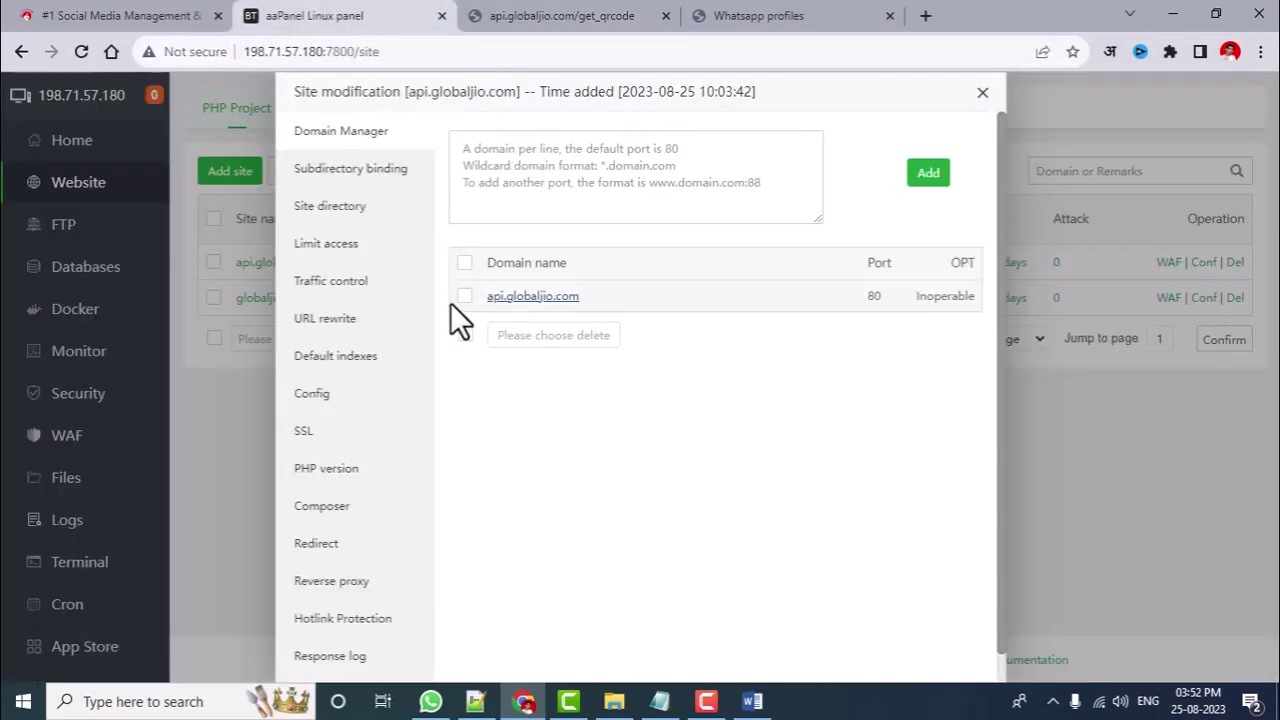
pyautogui.click(982, 92)
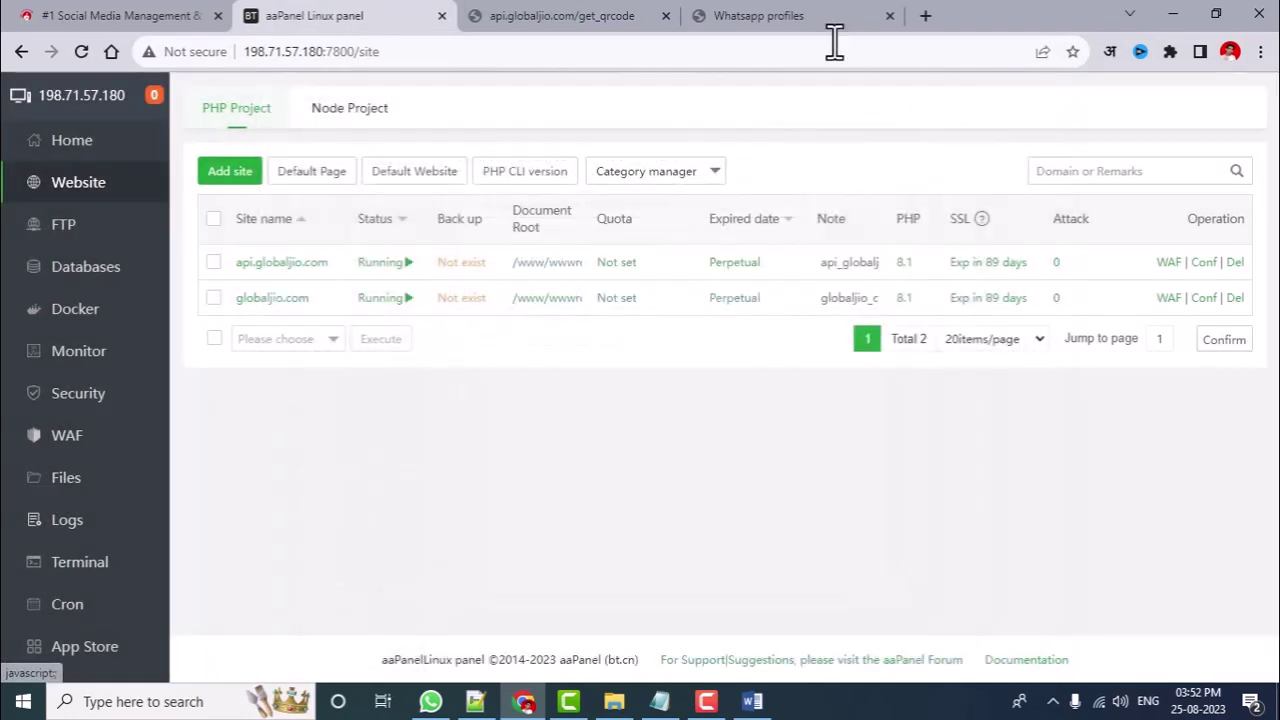
pyautogui.click(790, 15)
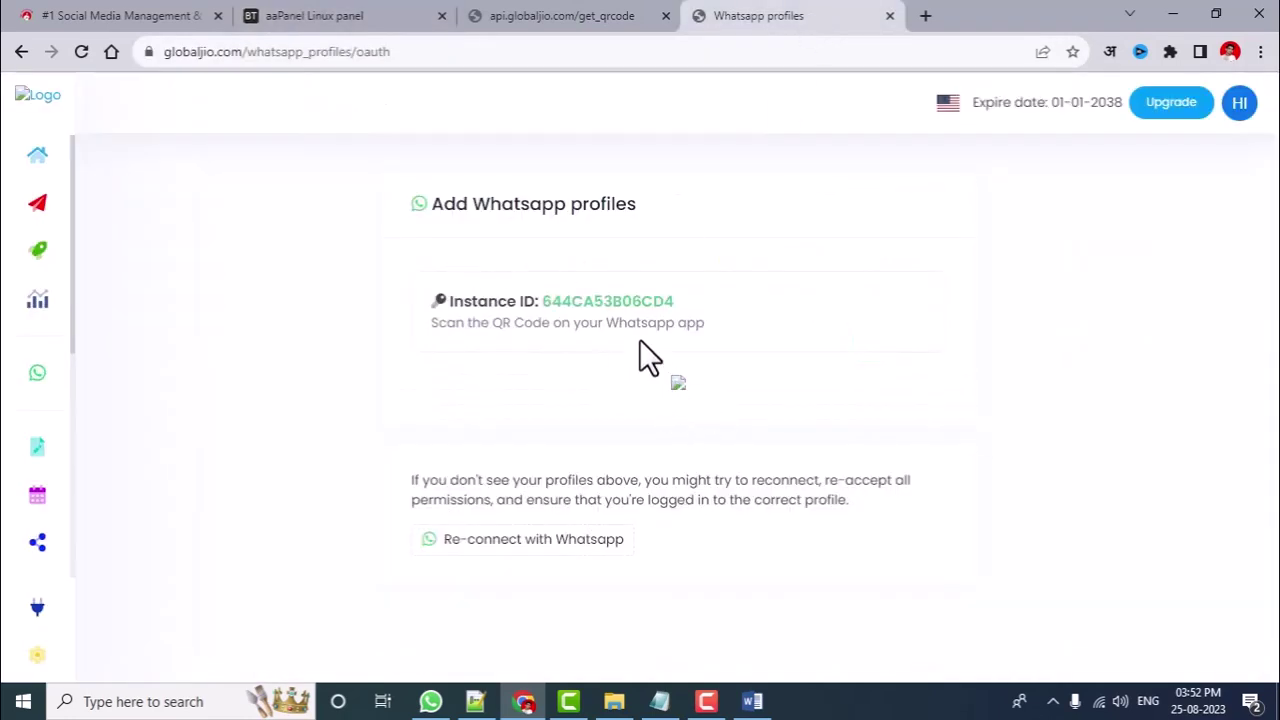
pyautogui.click(645, 14)
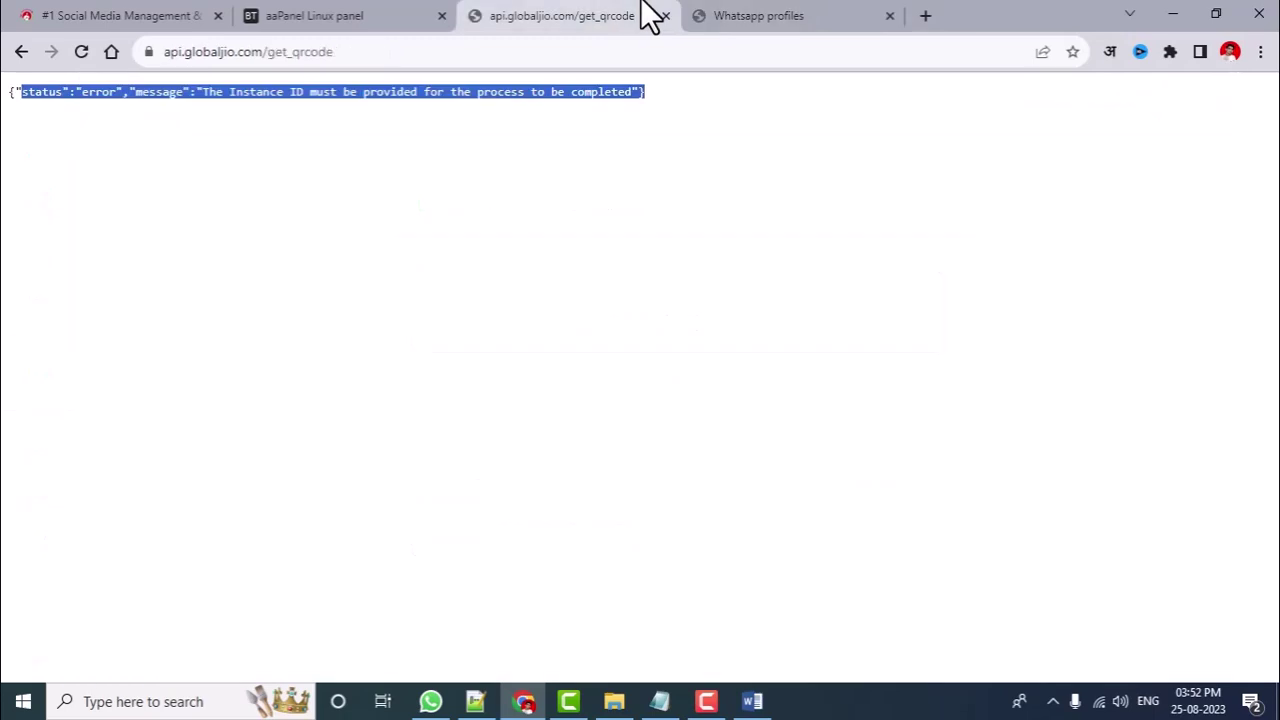
# - Open the server terminal in aaPanel and list the root user's home directory with dir
pyautogui.click(323, 18)
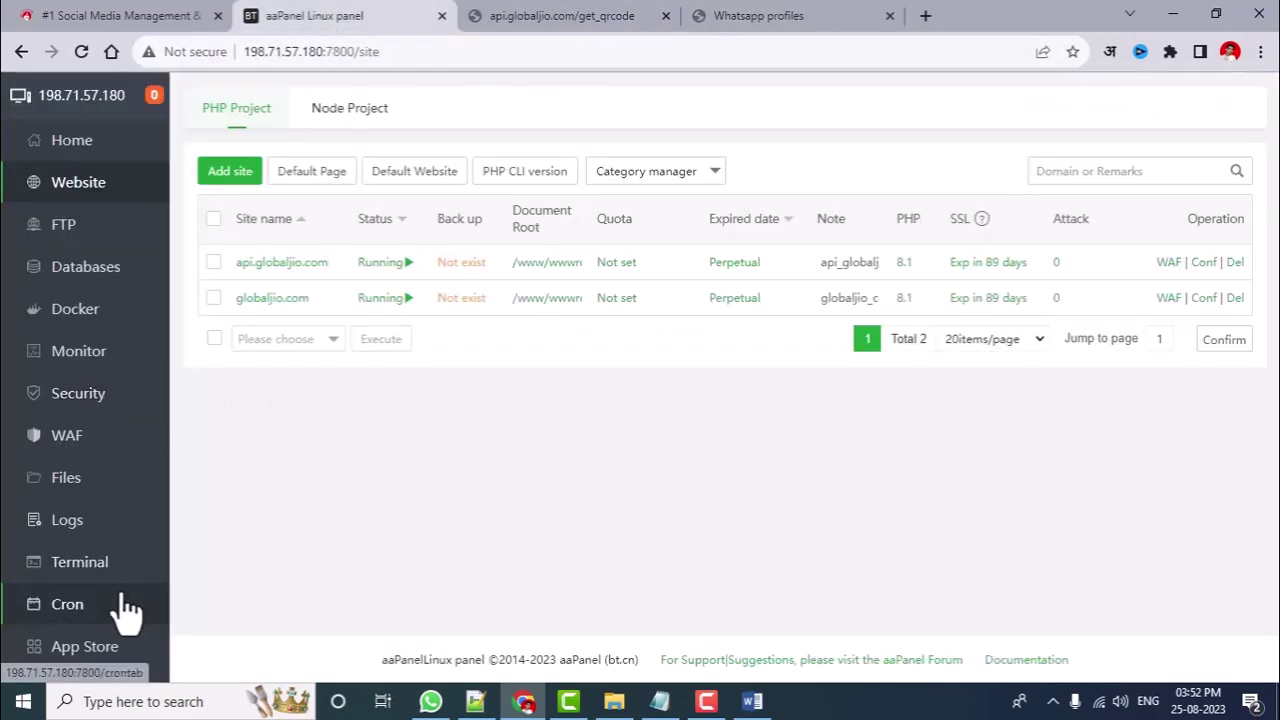
pyautogui.scroll(-2, 100, 575)
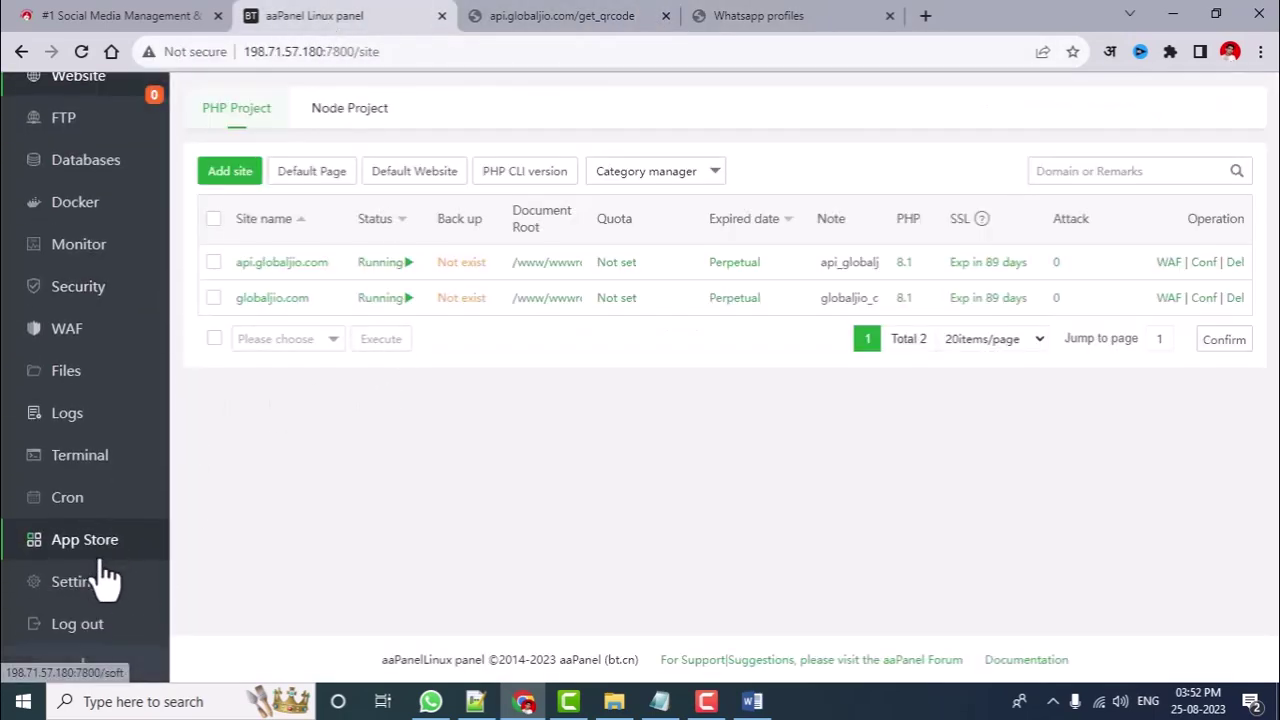
pyautogui.click(79, 460)
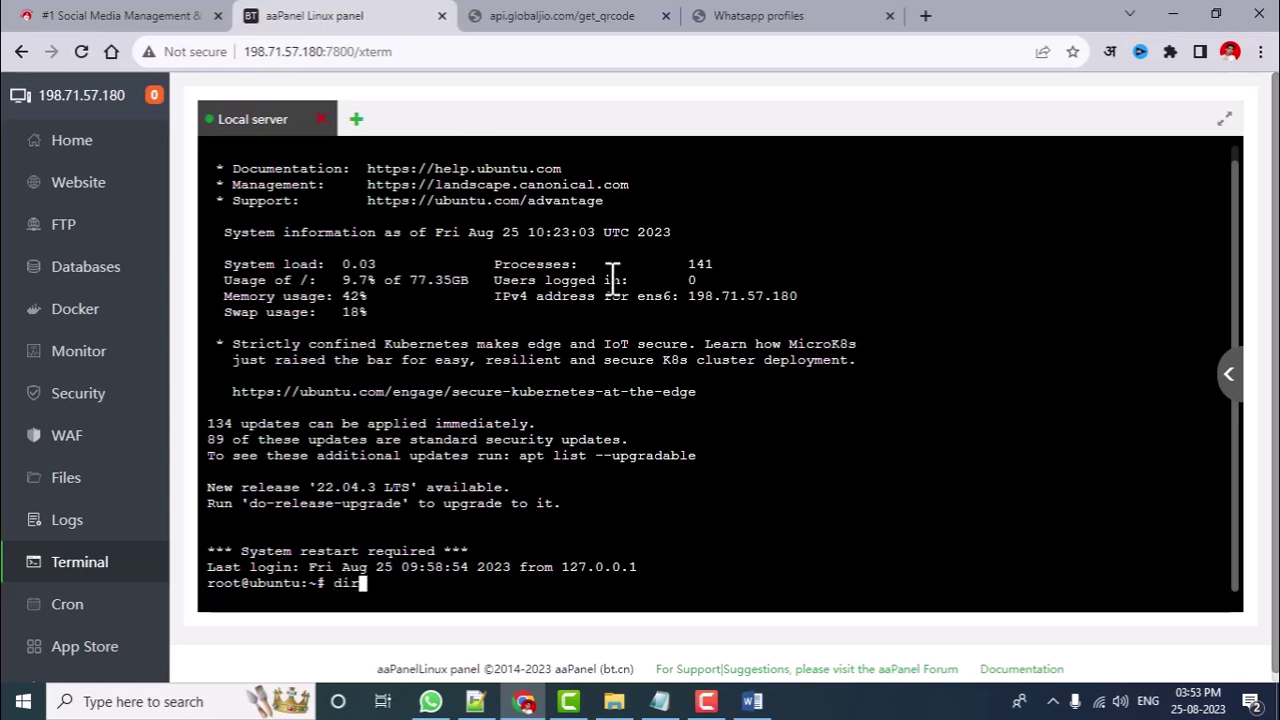
pyautogui.press('Return')
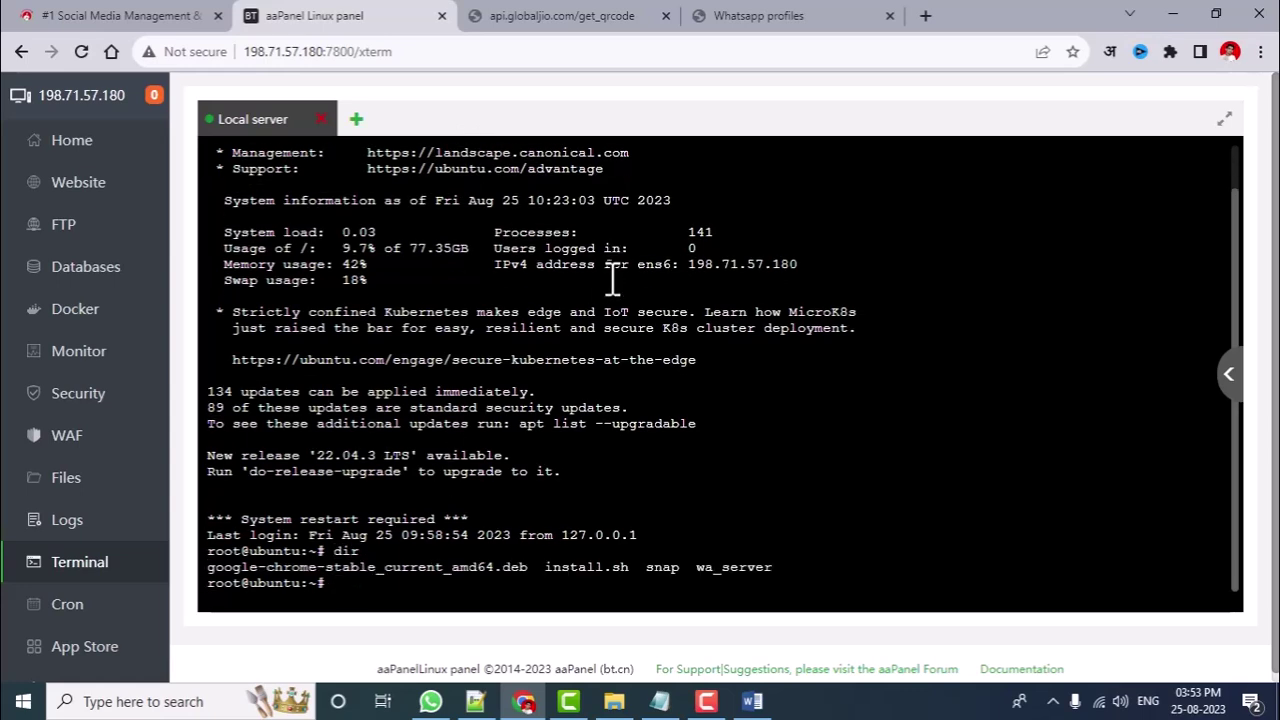